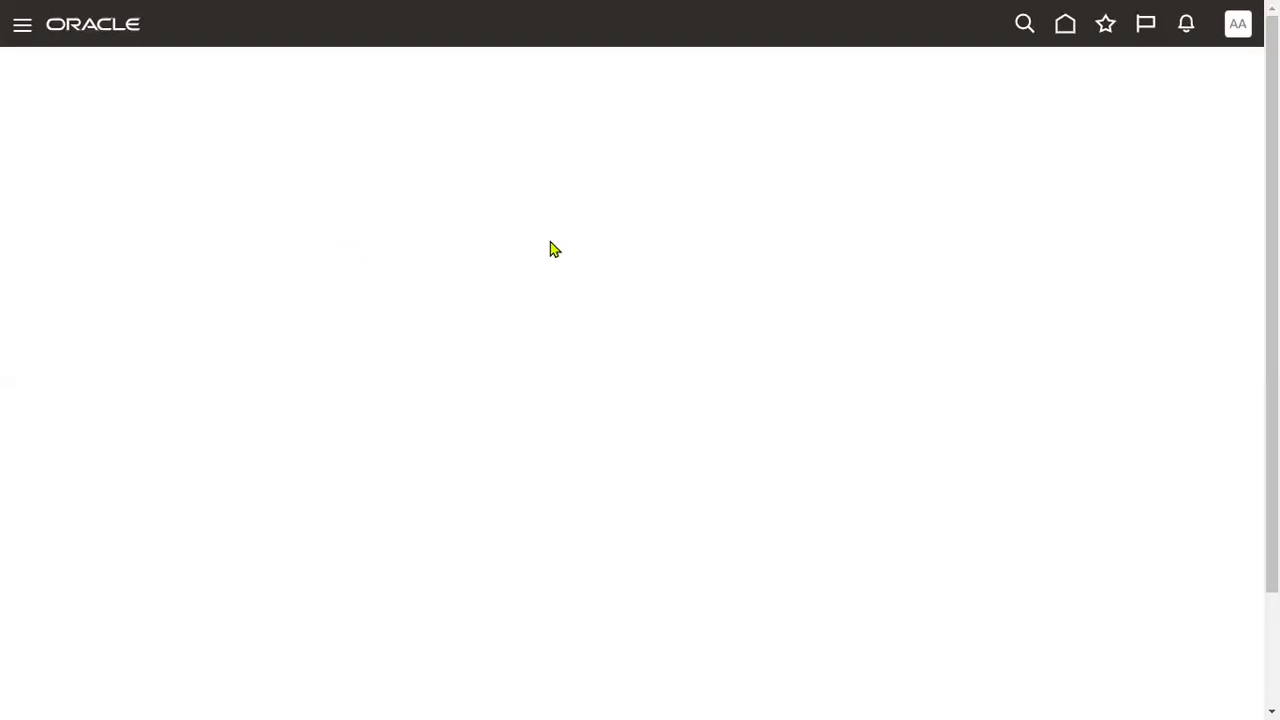
# Launch the Security Console from the Tools group in the Navigator.
pyautogui.click(22, 26)
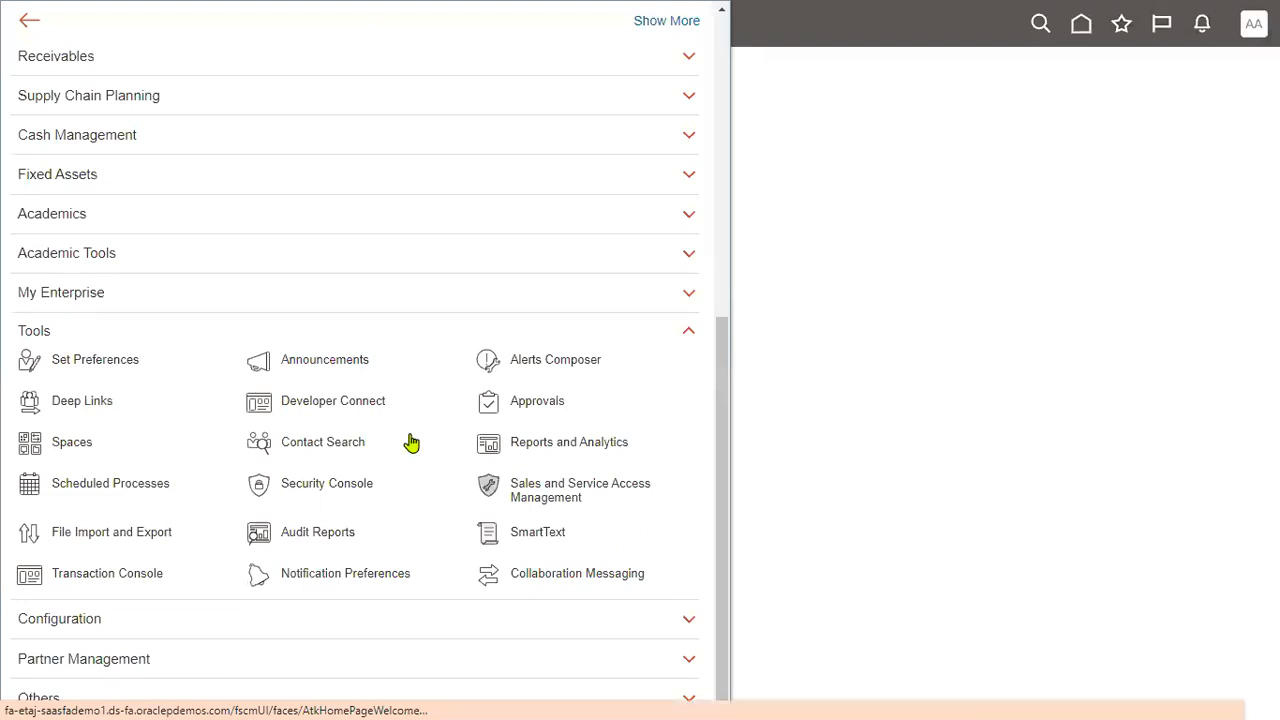
pyautogui.click(69, 337)
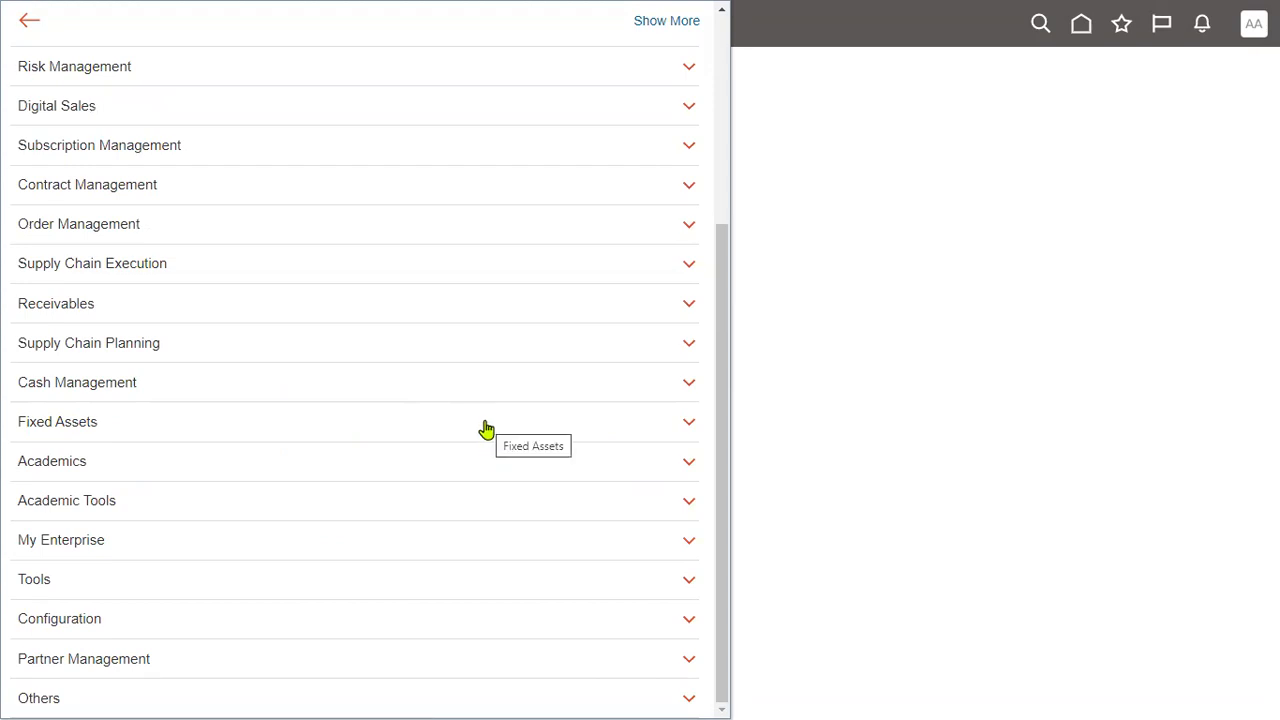
pyautogui.moveTo(721, 422); pyautogui.dragTo(726, 479)
pyautogui.click(278, 582)
pyautogui.click(346, 488)
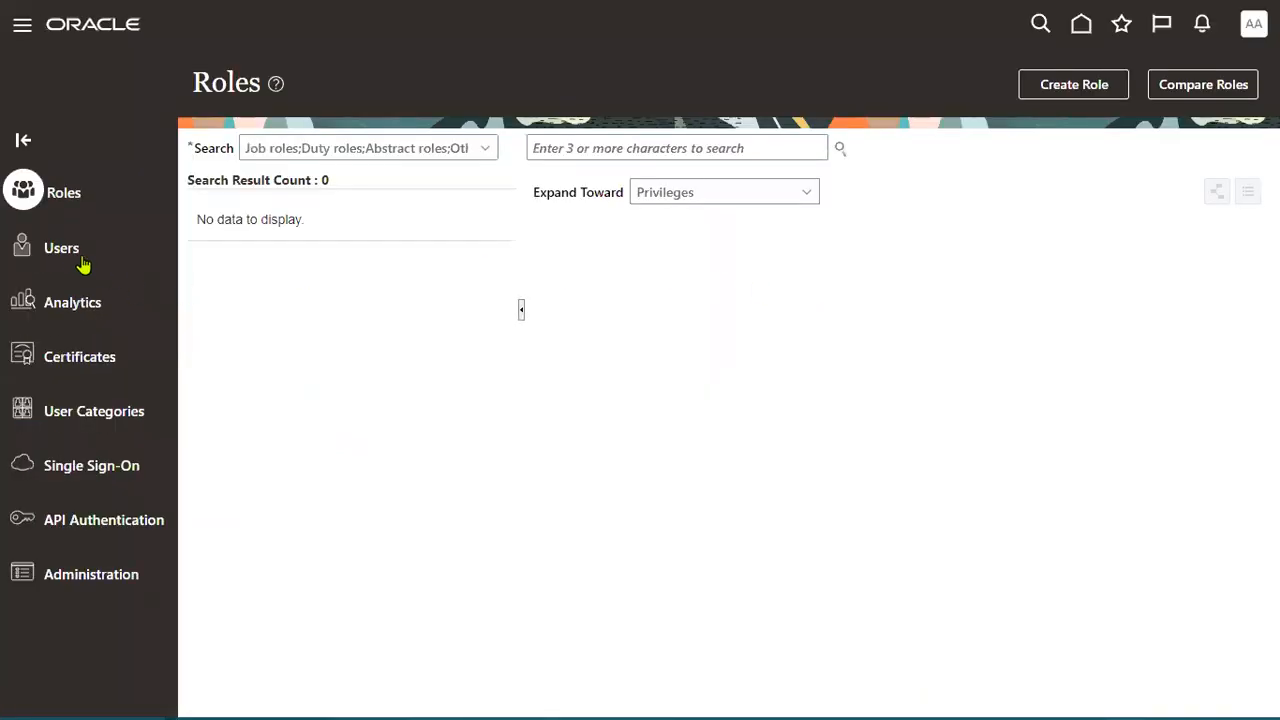
# Search User Accounts for FIN_IMPL and open the implementation user's account.
pyautogui.click(69, 253)
pyautogui.click(721, 148)
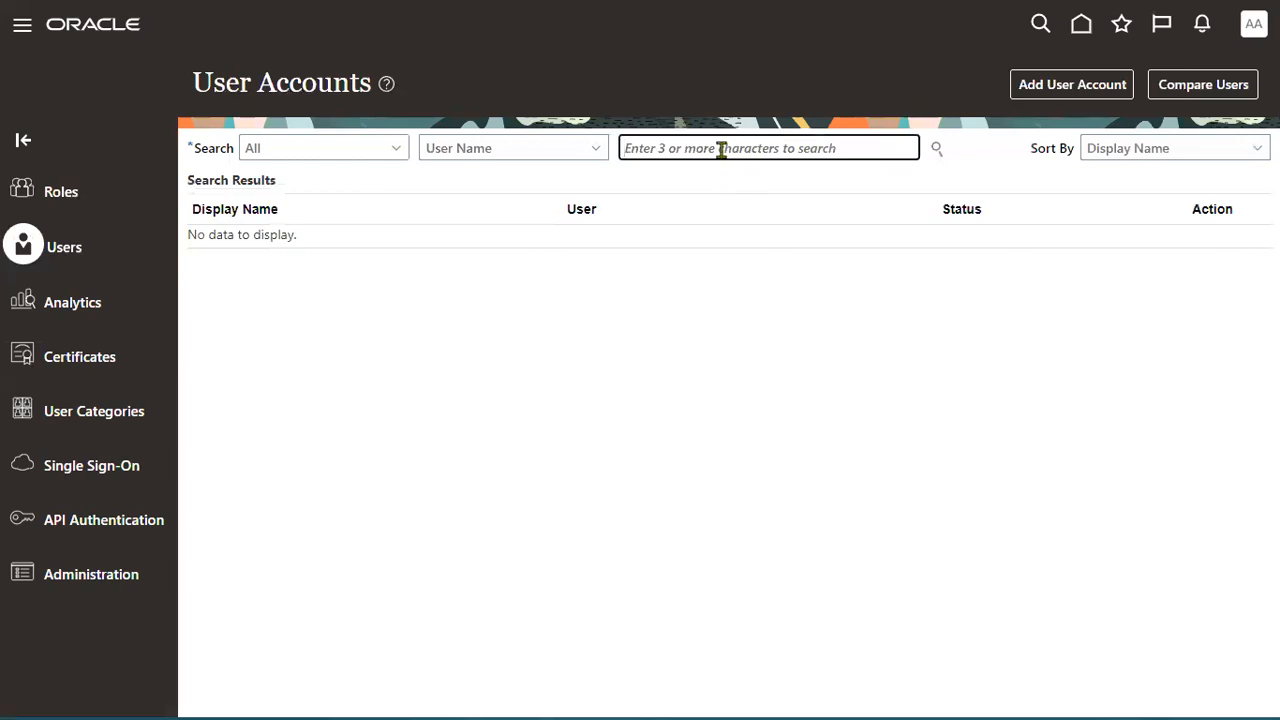
pyautogui.write('A')
pyautogui.press('BackSpace')
pyautogui.write('FIN')
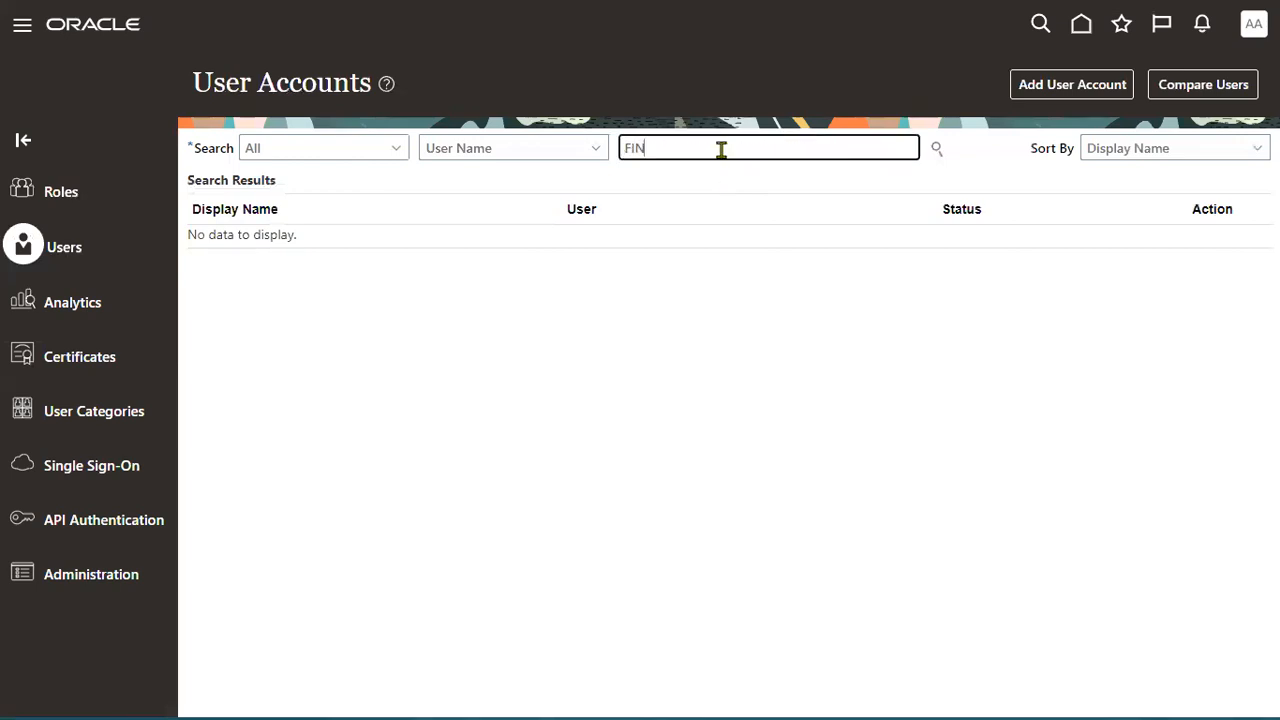
pyautogui.write('_IMPL')
pyautogui.press('Return')
pyautogui.click(692, 258)
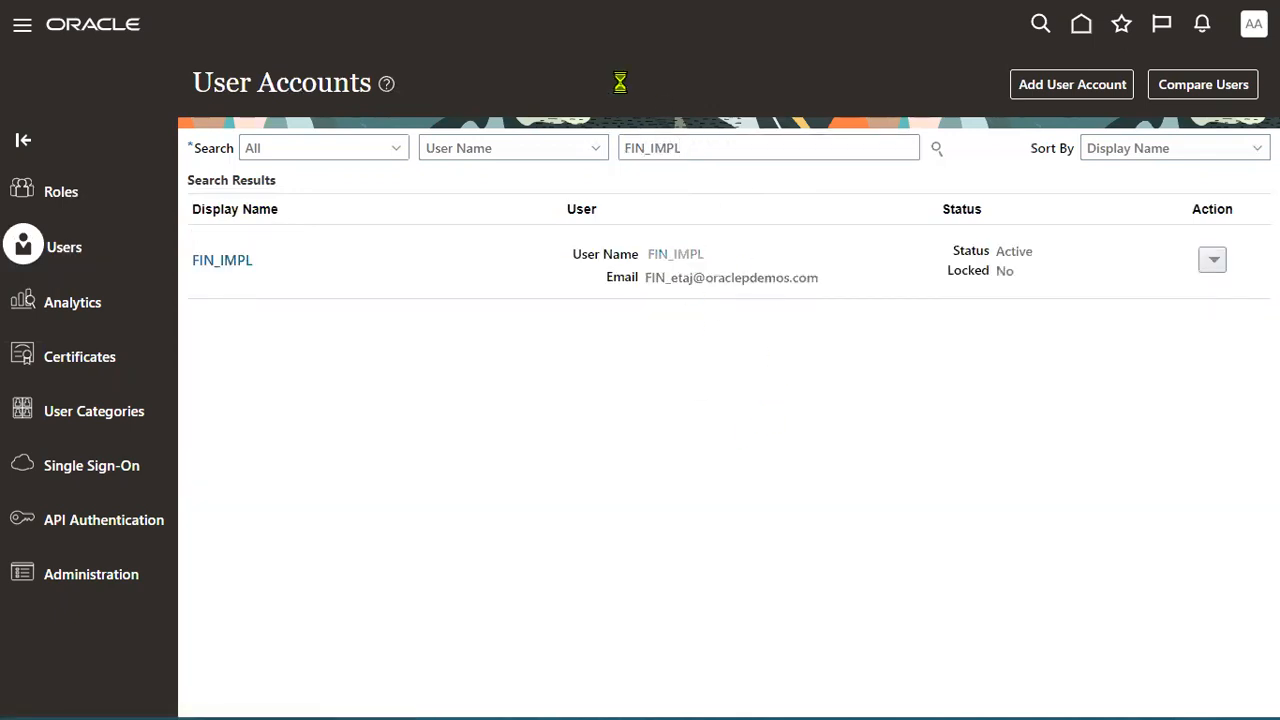
# Manually reset the account's password with a confirmed new value and return to the user list.
pyautogui.click(945, 88)
pyautogui.click(375, 318)
pyautogui.click(465, 356)
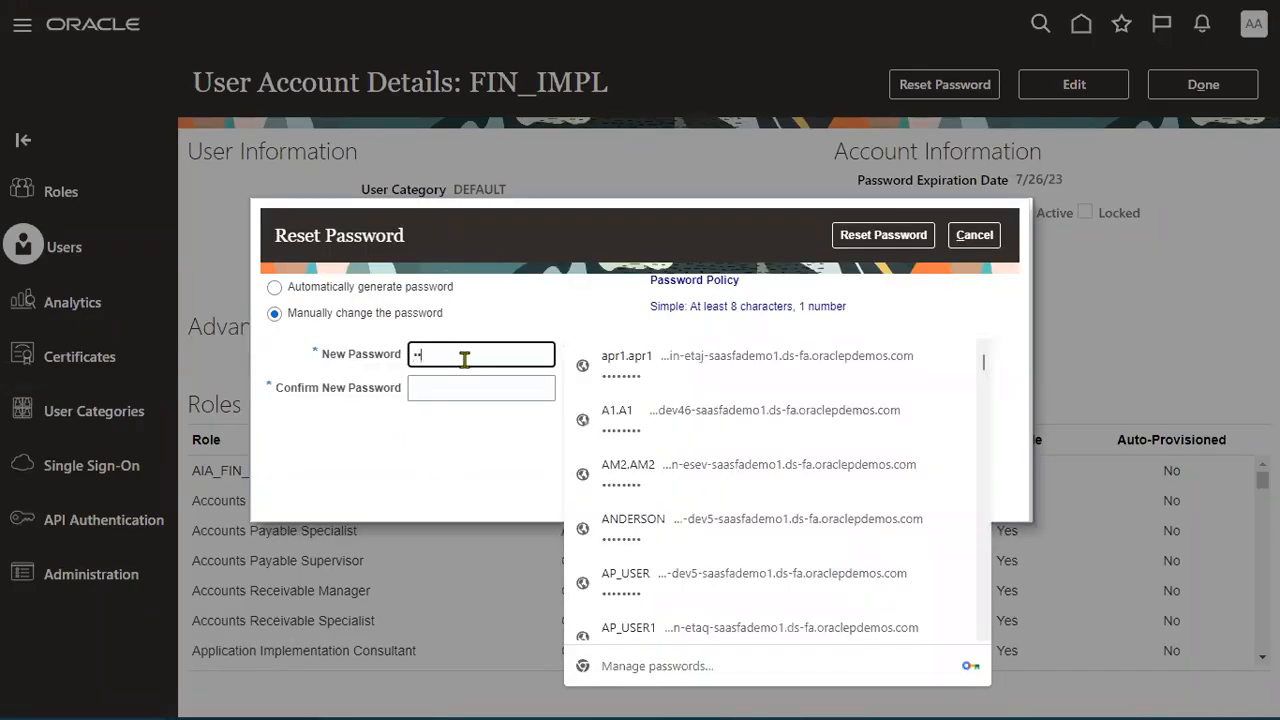
pyautogui.press('Tab')
pyautogui.write('•••')
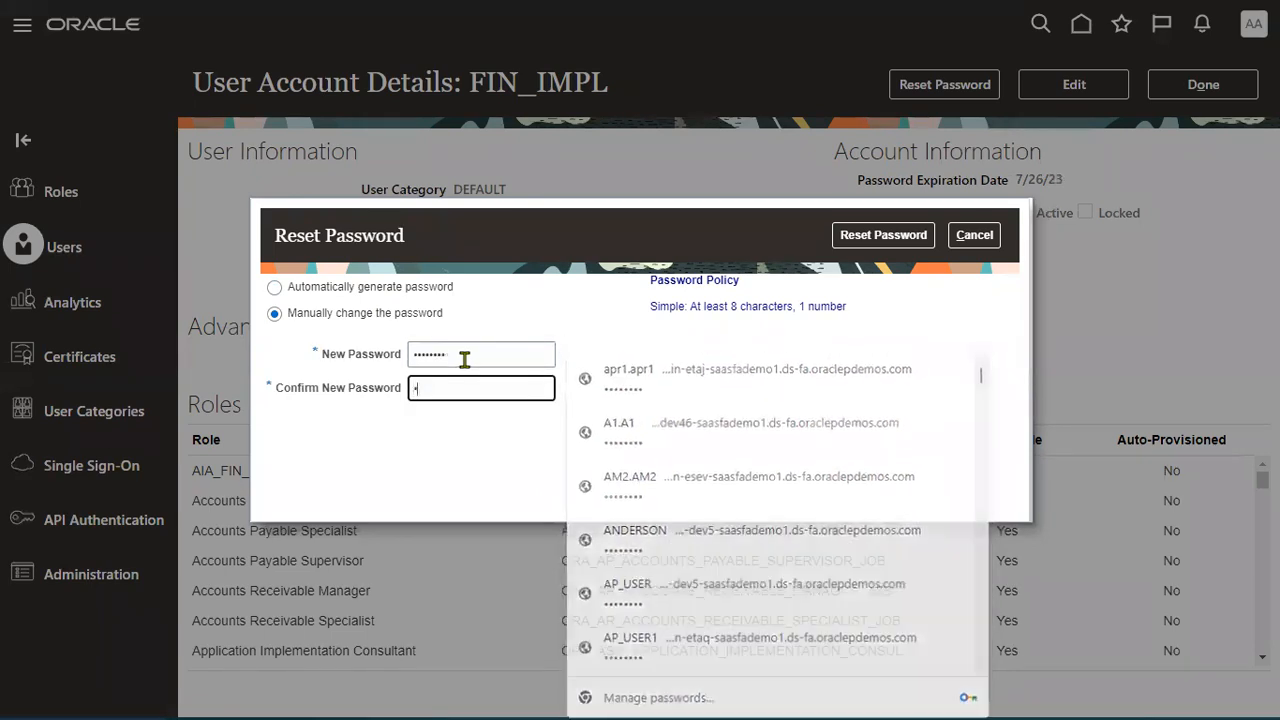
pyautogui.write('•••••')
pyautogui.click(862, 240)
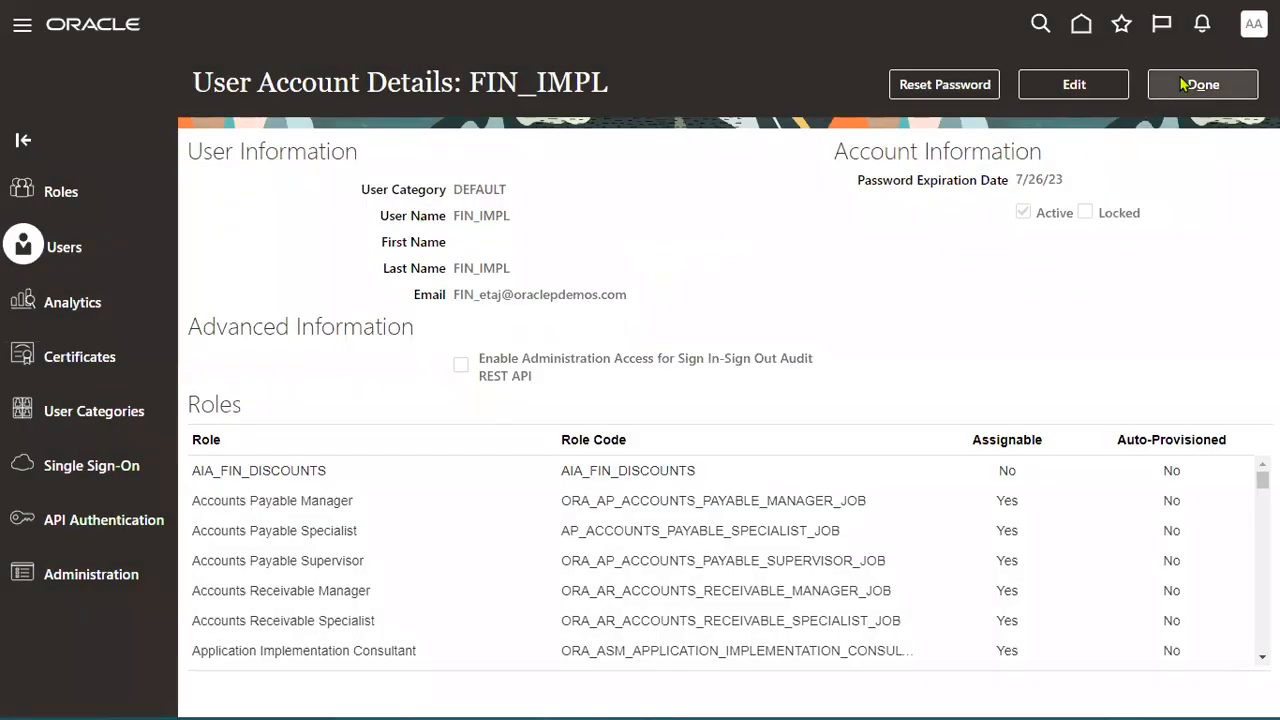
pyautogui.click(1183, 84)
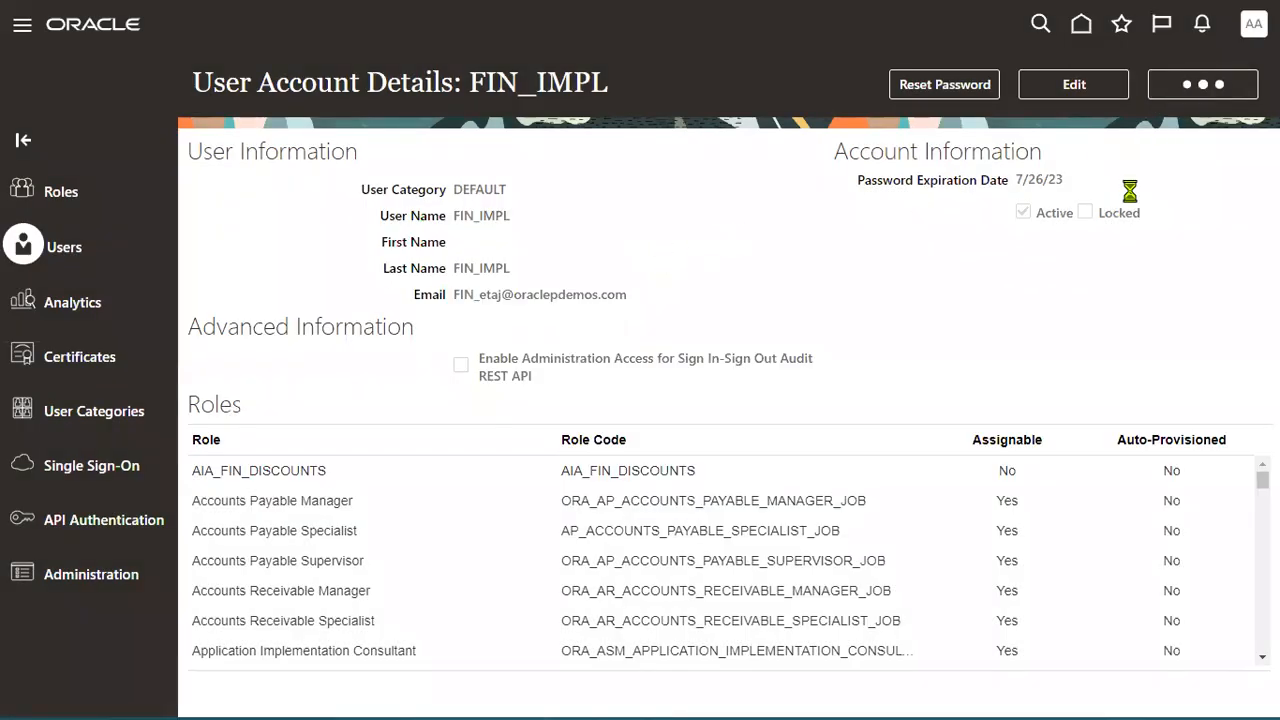
pyautogui.doubleClick(666, 150)
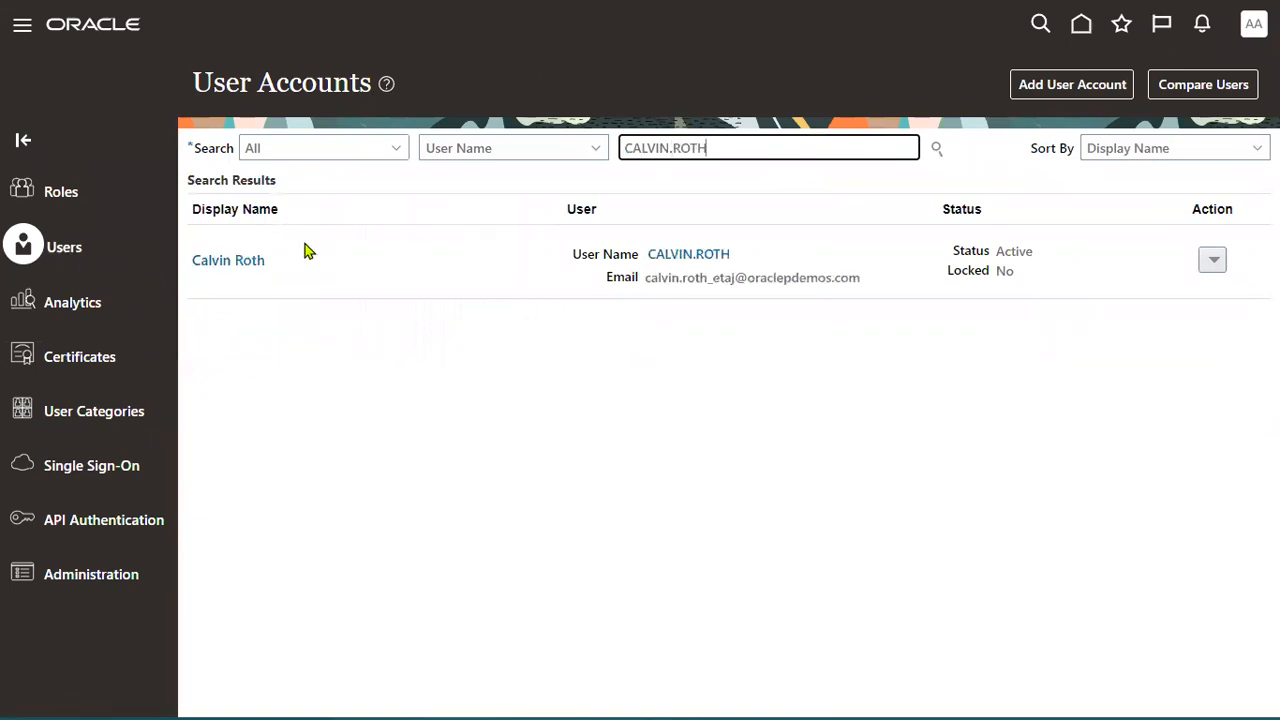
# Find the procurement manager's account and manually reset its password with a confirmed new value.
pyautogui.click(700, 256)
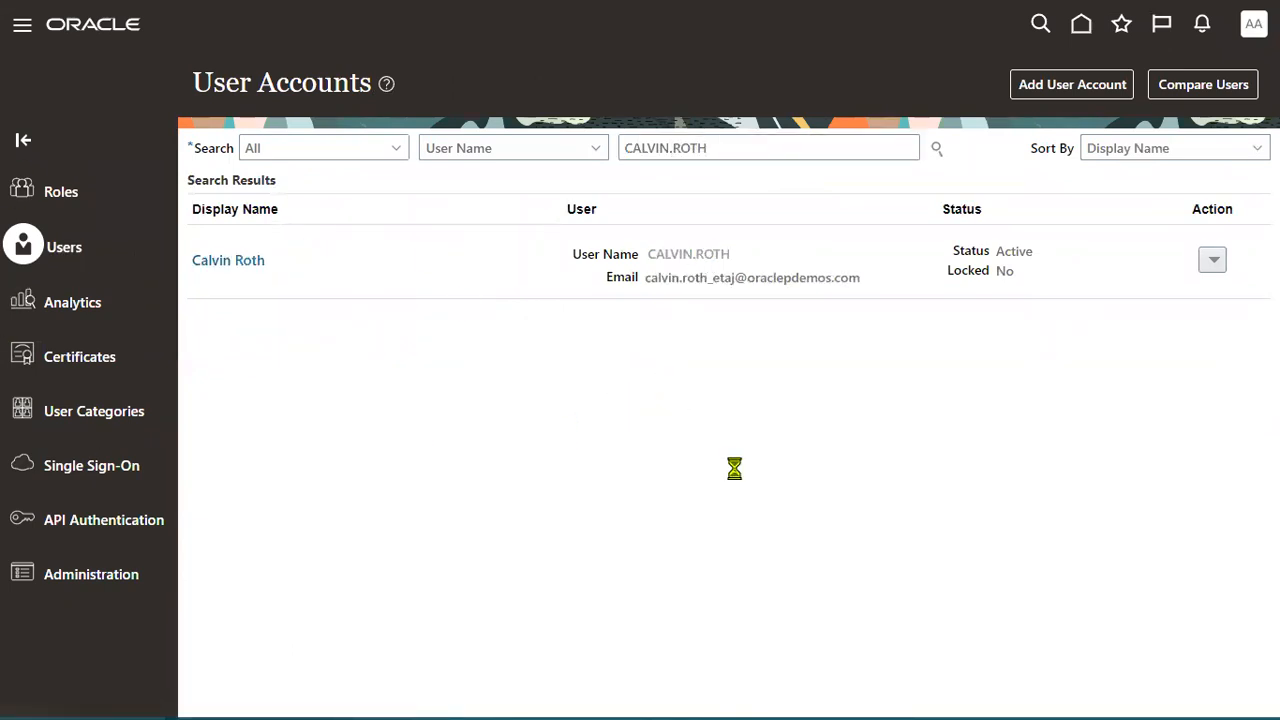
pyautogui.click(955, 90)
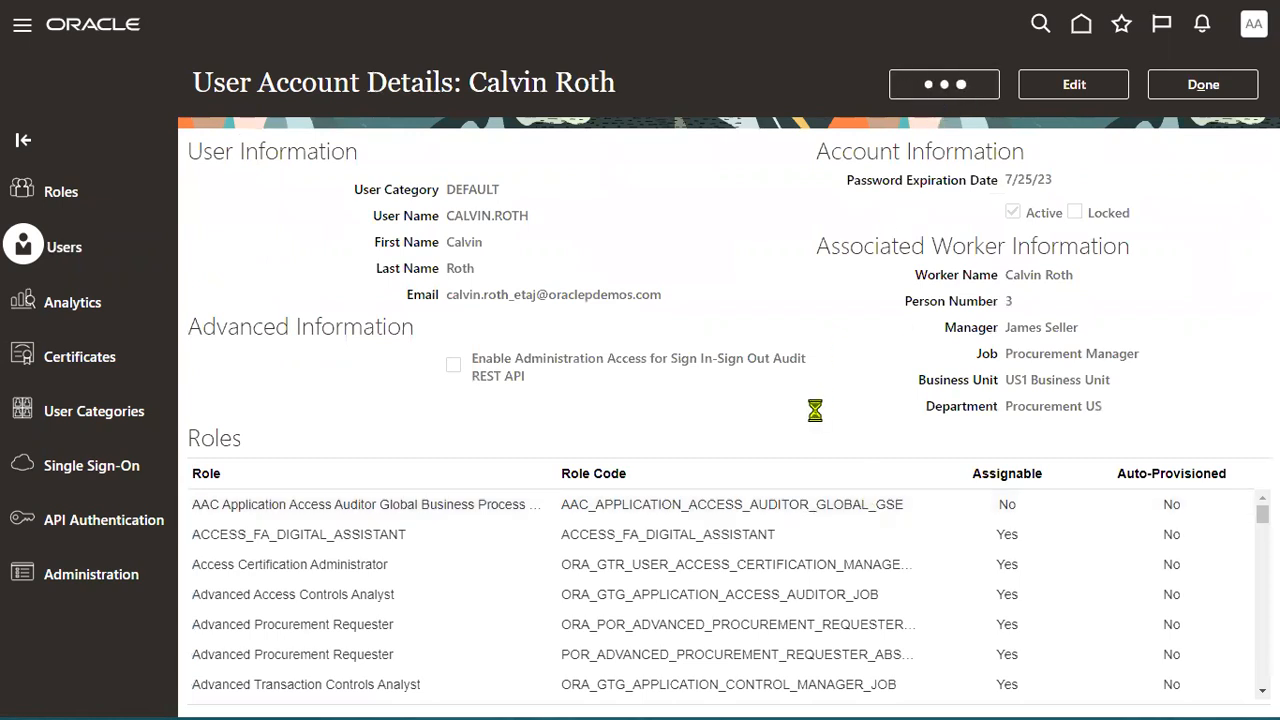
pyautogui.click(366, 313)
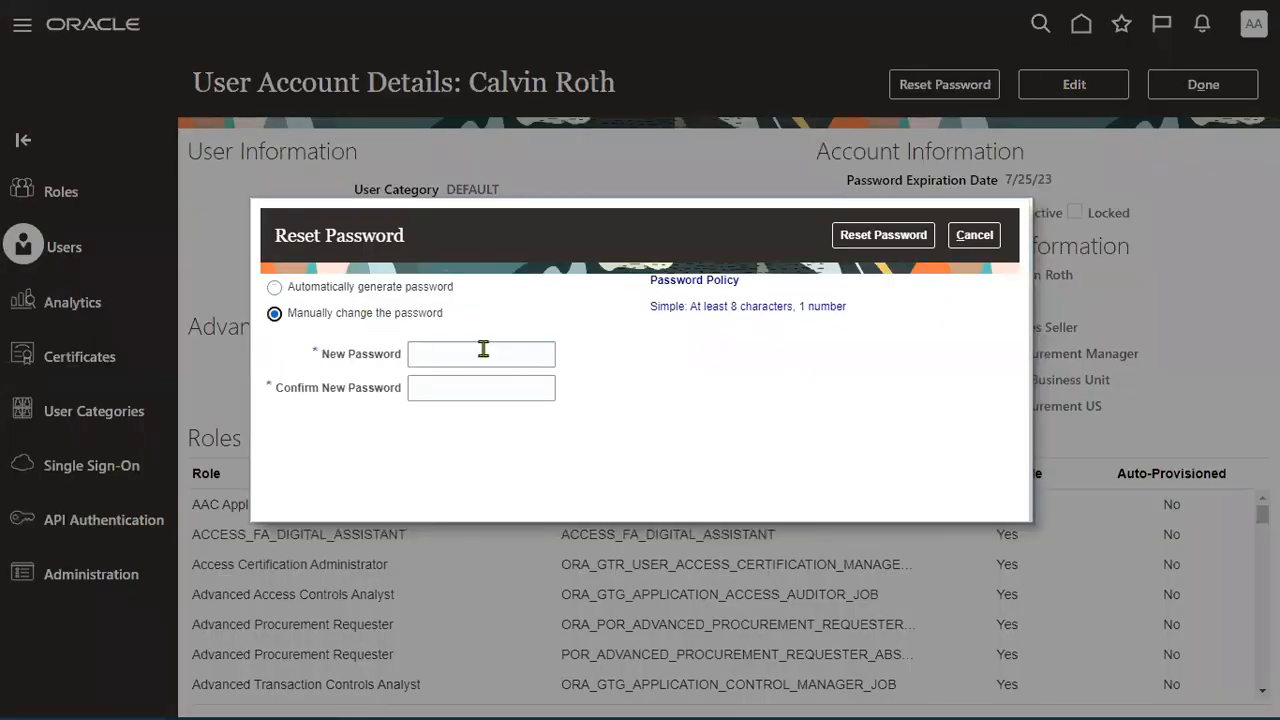
pyautogui.click(483, 352)
pyautogui.write('••••••••')
pyautogui.press('Tab')
pyautogui.write('••••••')
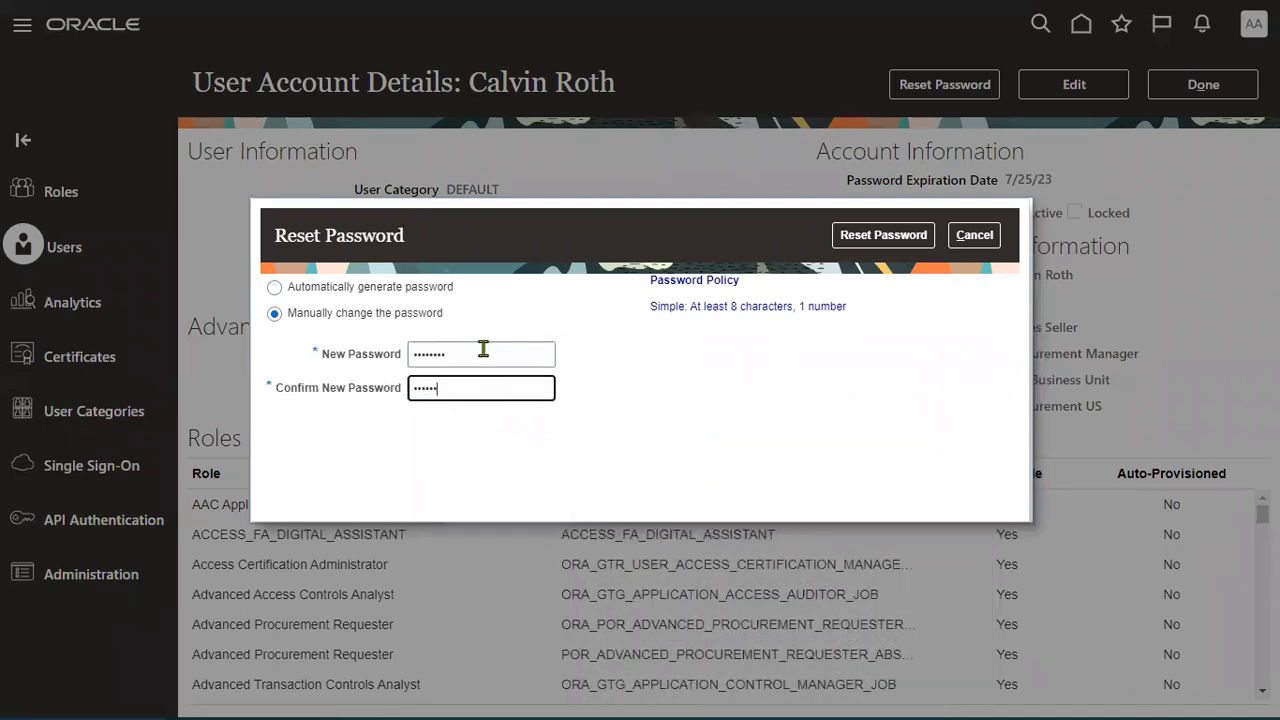
pyautogui.write('••')
pyautogui.click(883, 235)
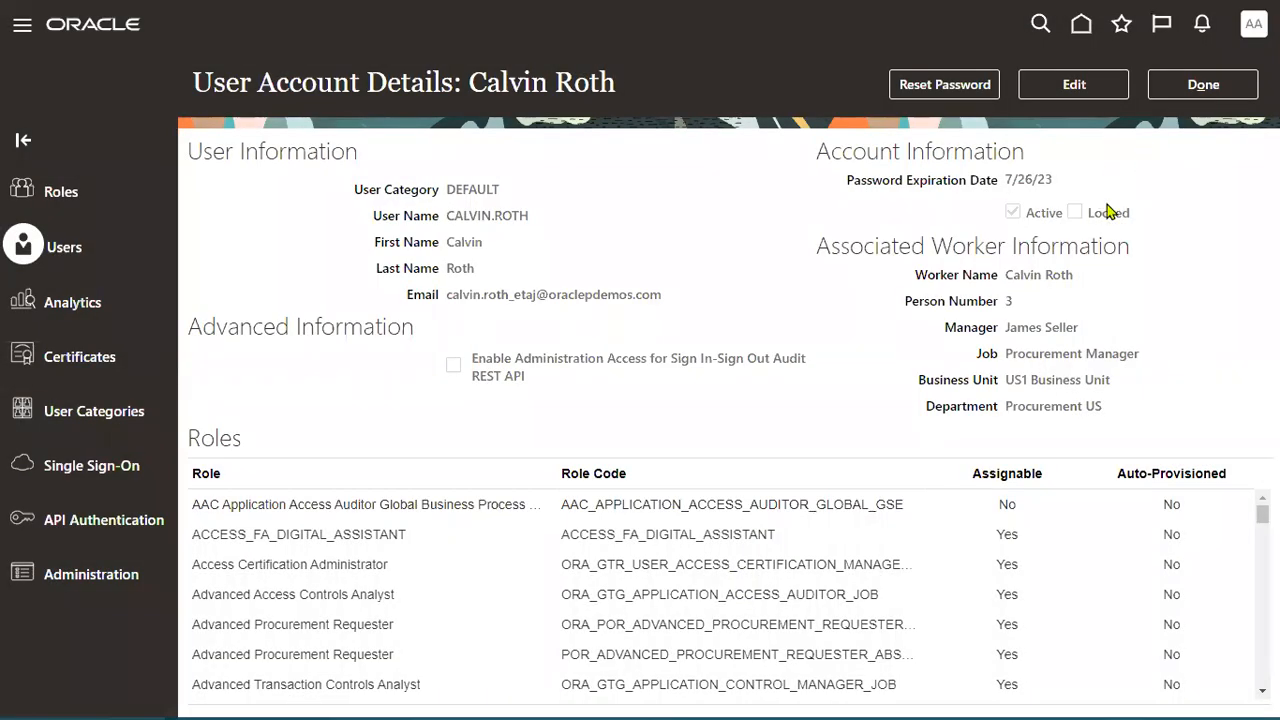
pyautogui.click(1202, 85)
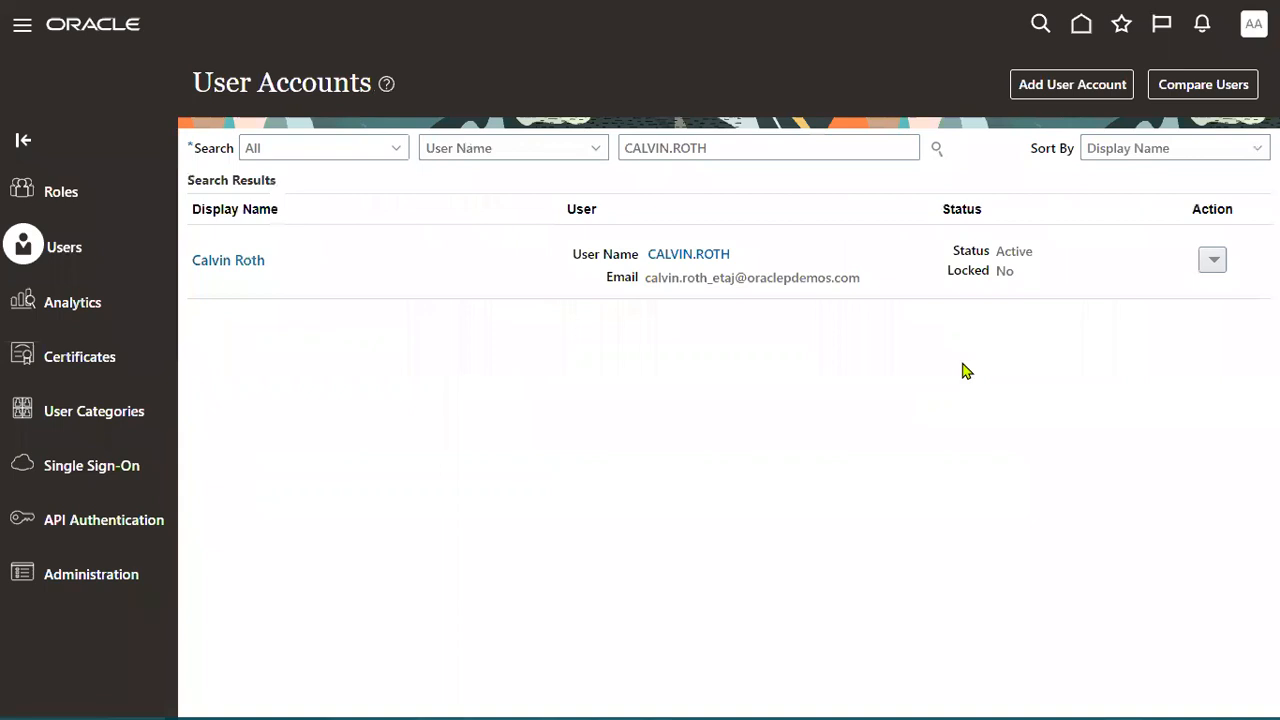
# Go to Setup and Maintenance and switch the offering to Procurement.
pyautogui.click(1254, 24)
pyautogui.click(960, 310)
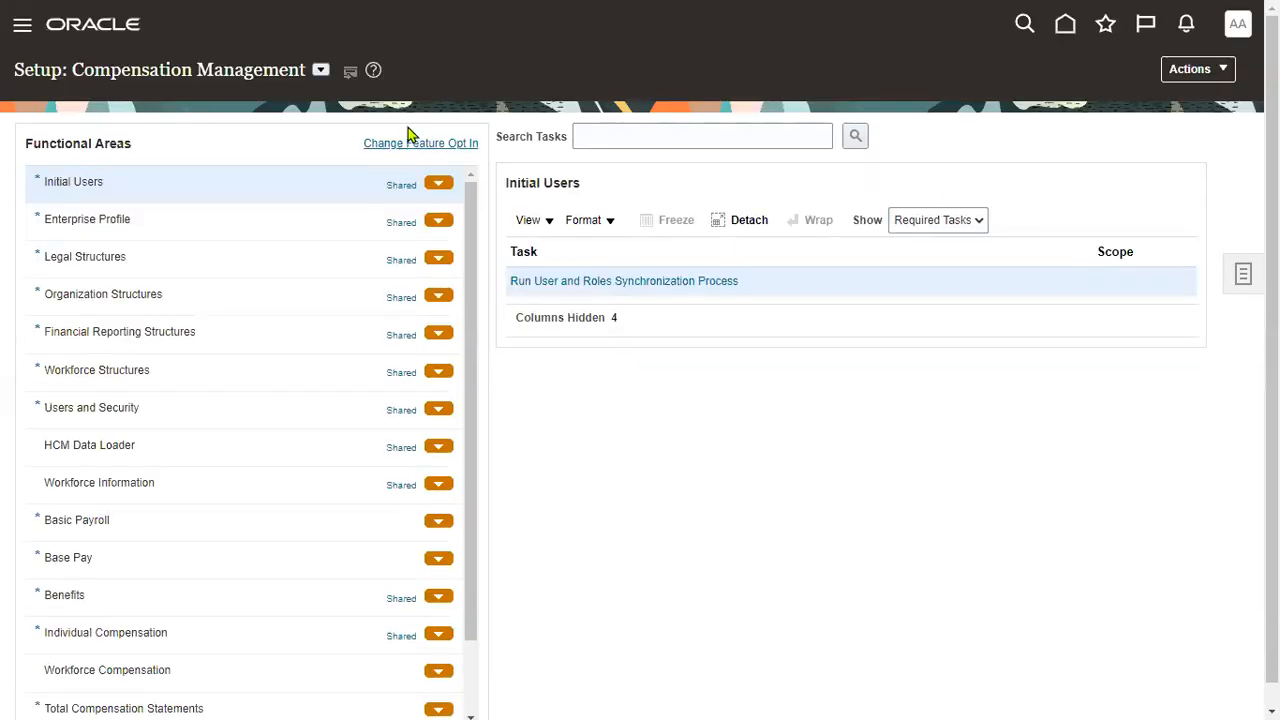
pyautogui.click(321, 70)
pyautogui.scroll(-5, 420, 240)
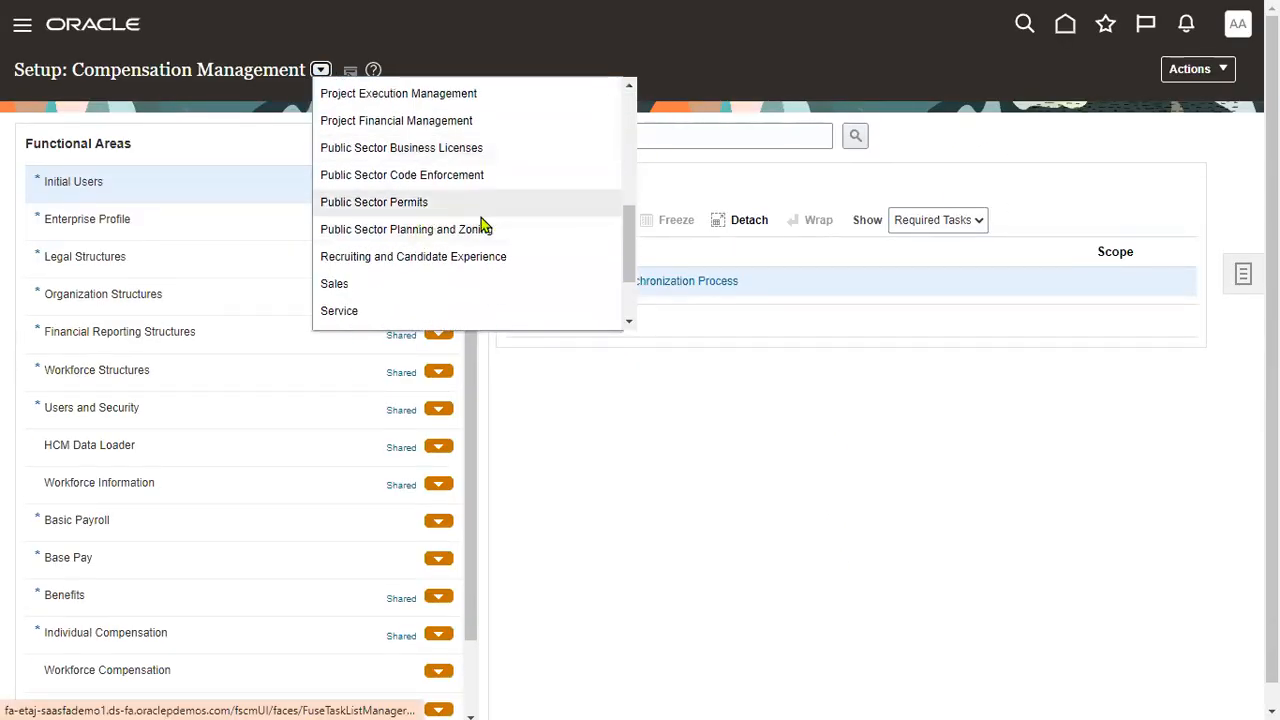
pyautogui.scroll(3, 455, 237)
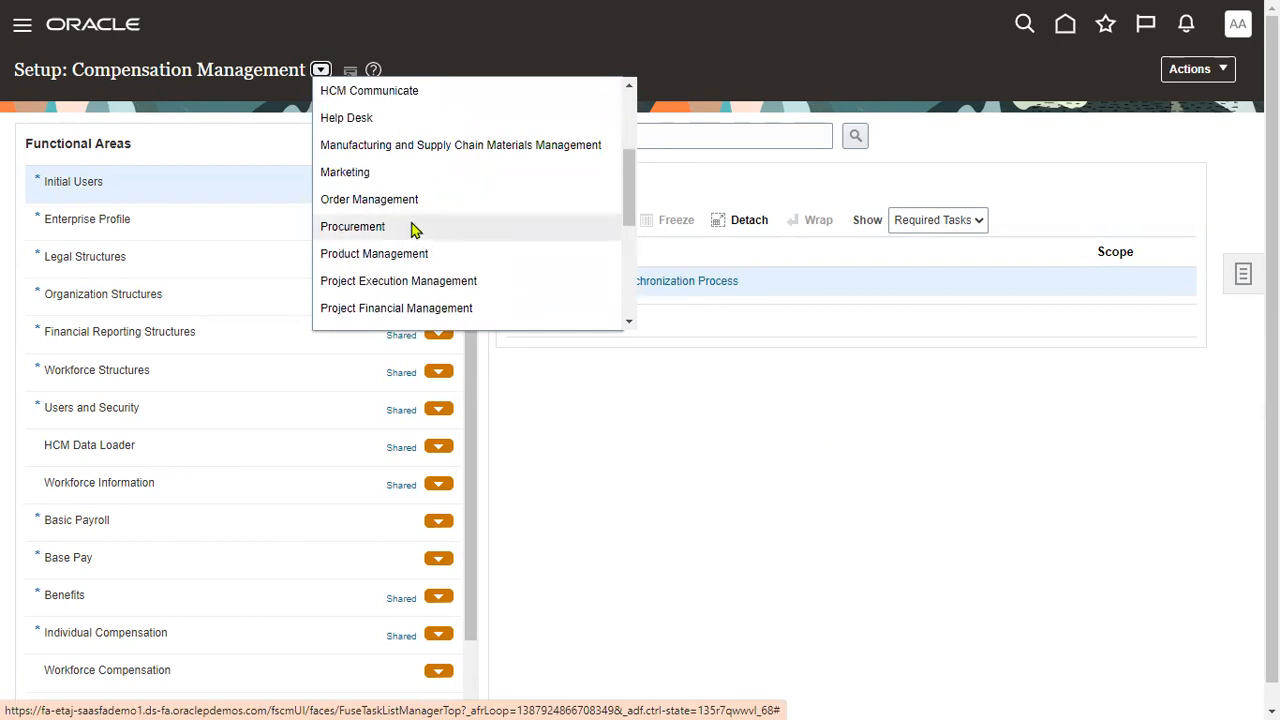
pyautogui.click(414, 228)
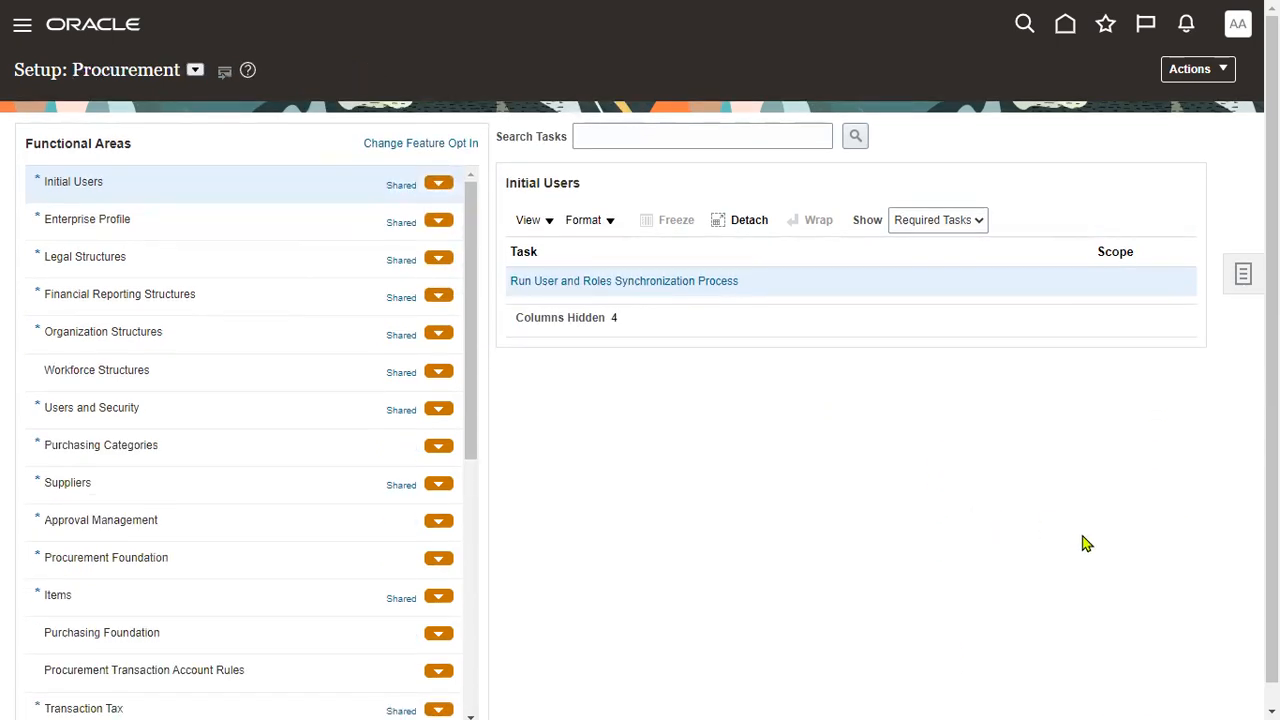
# Show all Approval Management tasks and open Manage Supplier Spend Authorization Approvals.
pyautogui.click(646, 138)
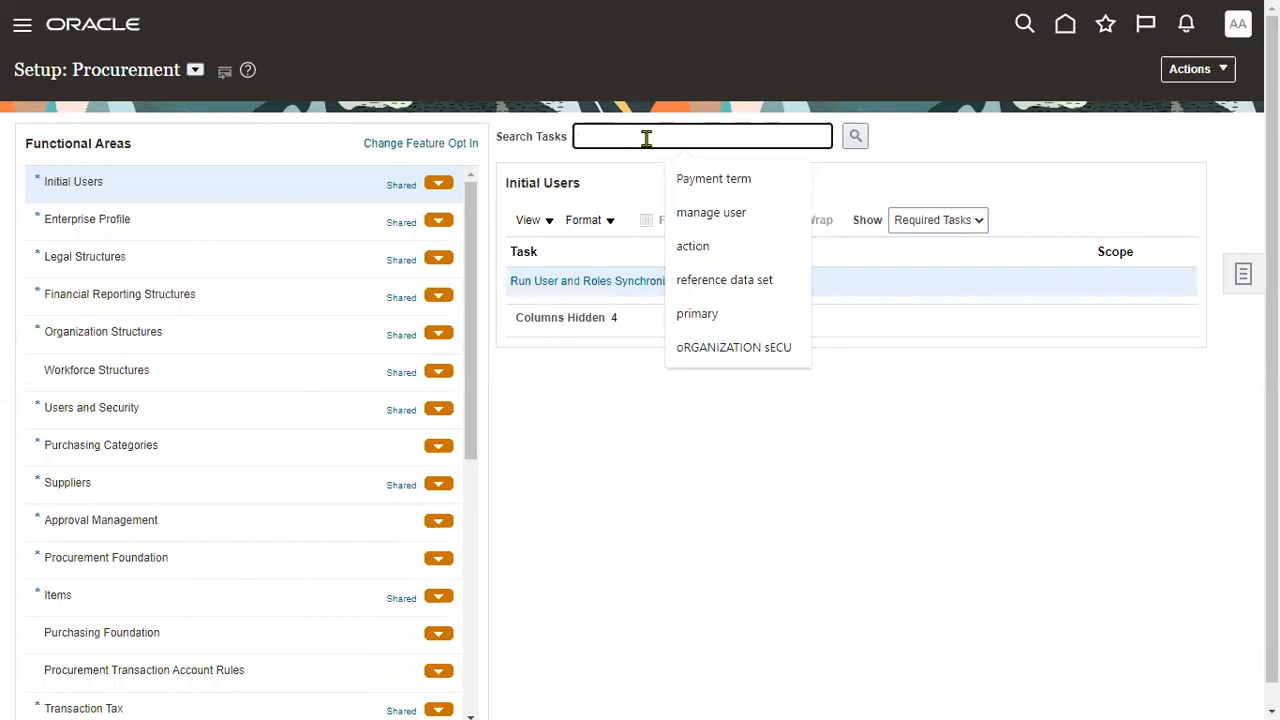
pyautogui.click(289, 521)
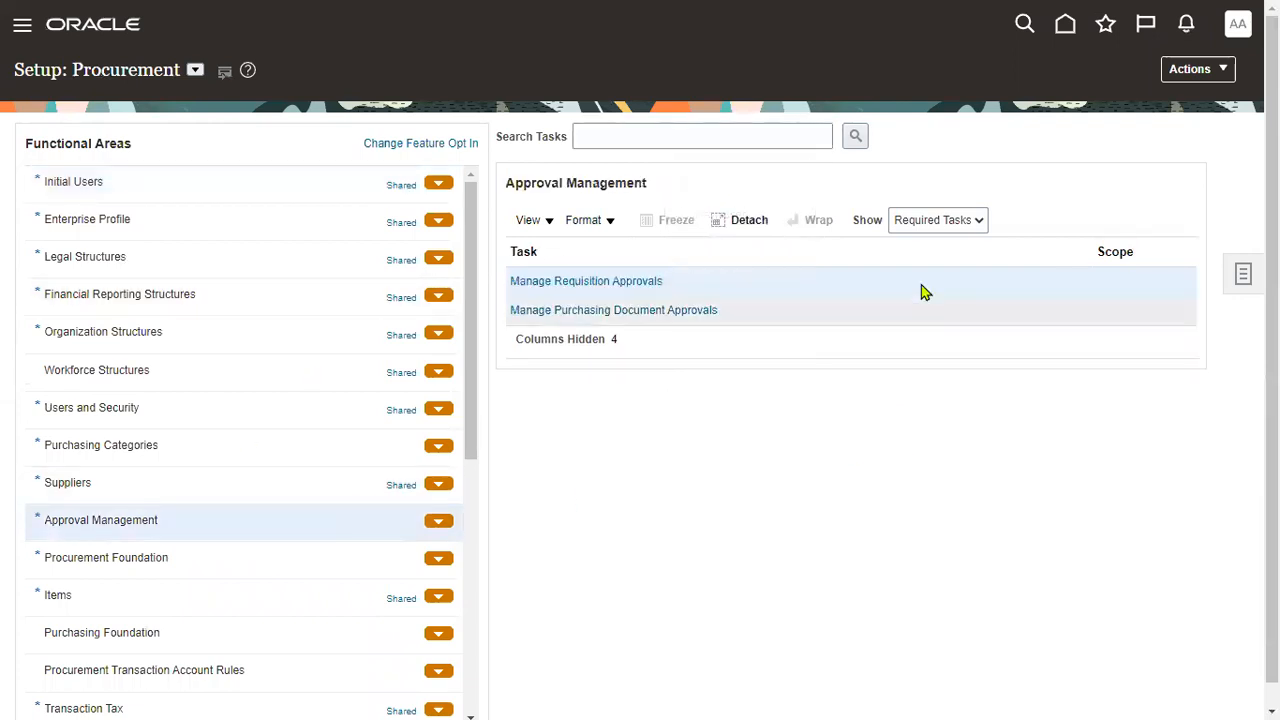
pyautogui.click(952, 226)
pyautogui.click(940, 242)
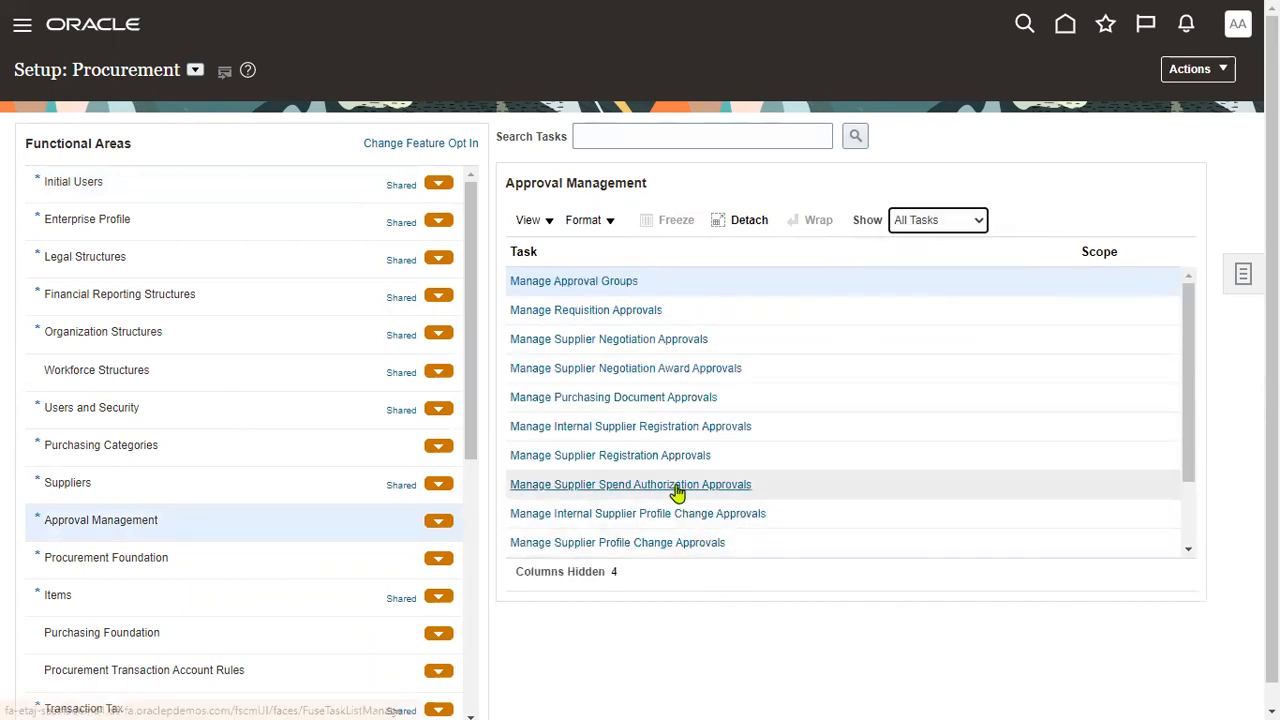
pyautogui.click(677, 486)
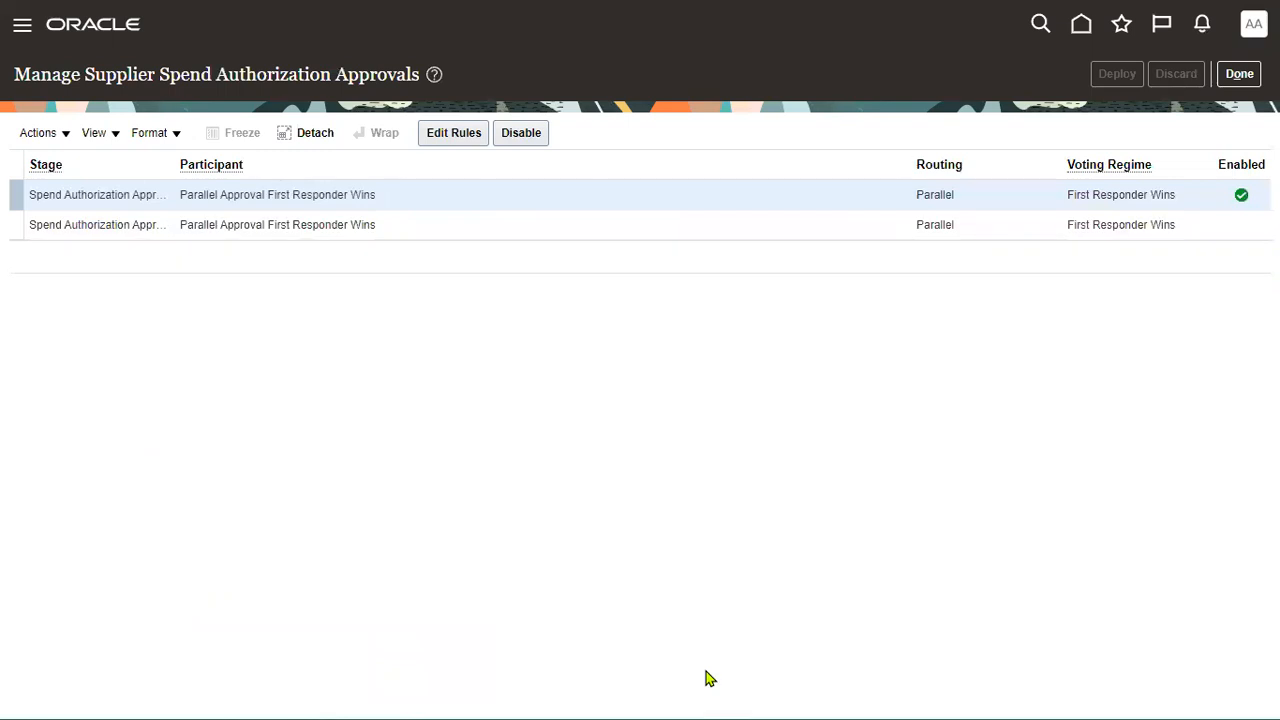
# Edit and save the Supplier Spend Authorization approval rules, then close the task.
pyautogui.click(449, 137)
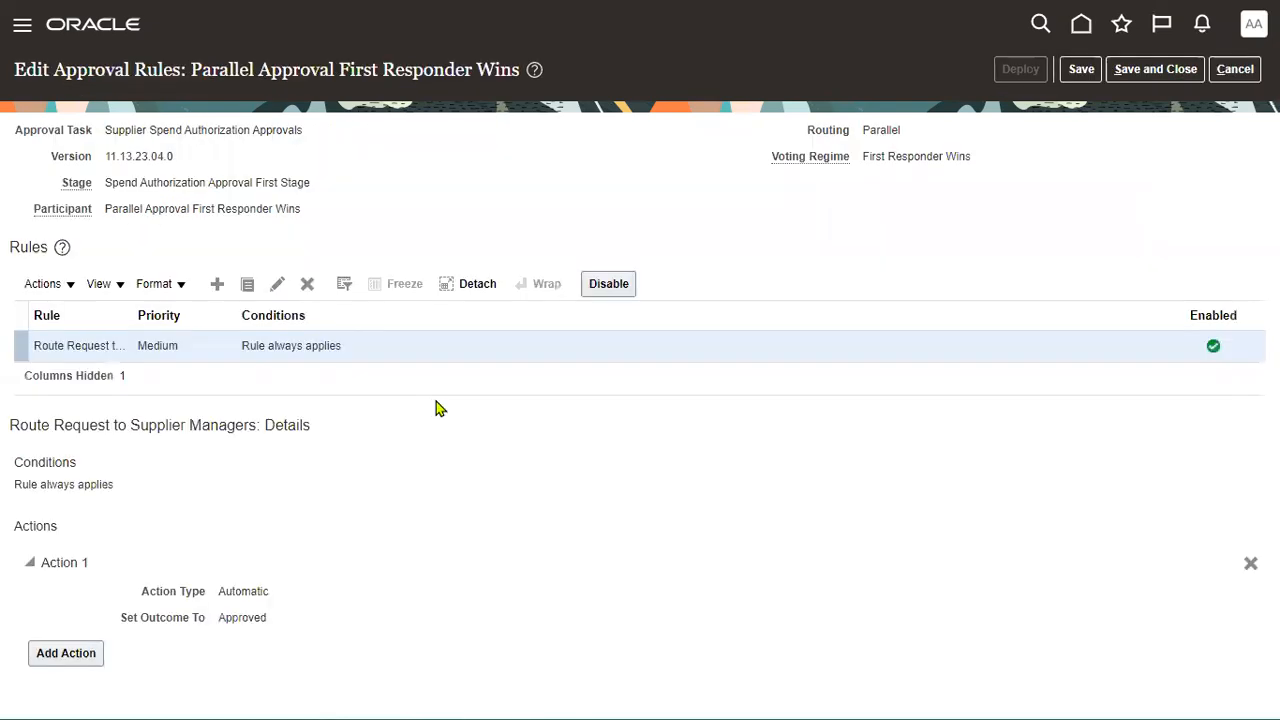
pyautogui.doubleClick(240, 591)
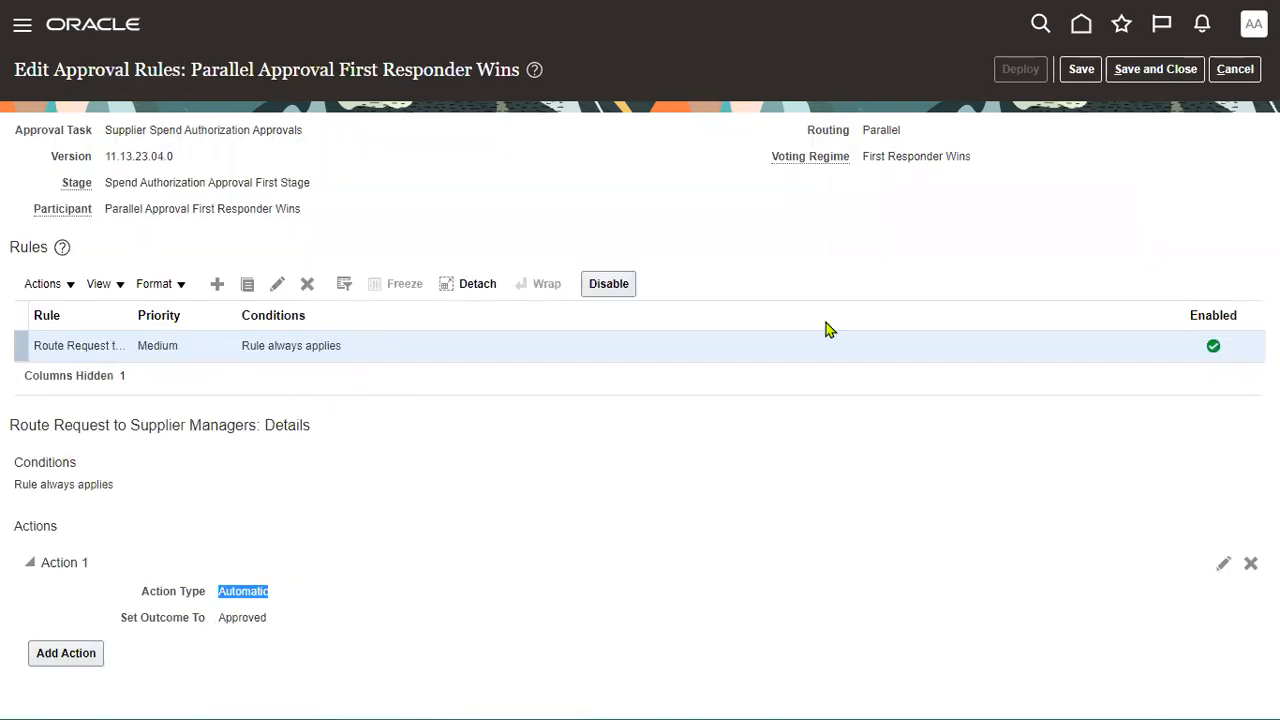
pyautogui.click(1155, 69)
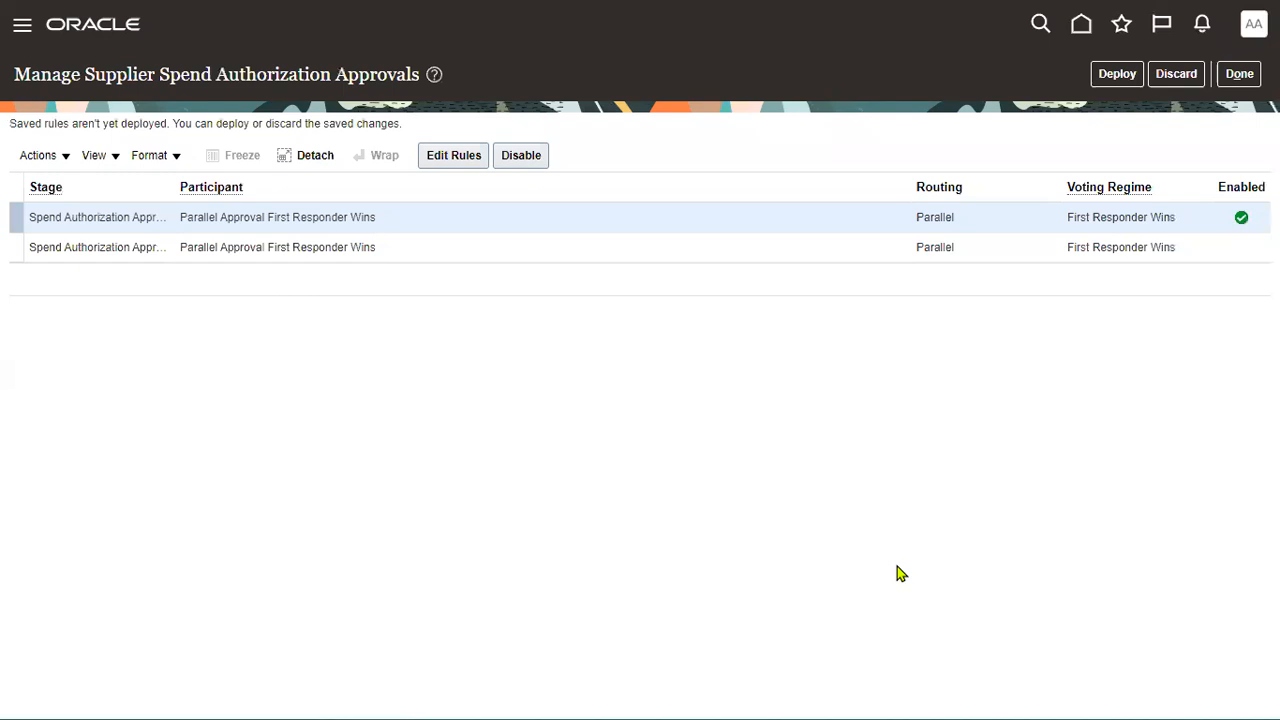
pyautogui.click(1238, 75)
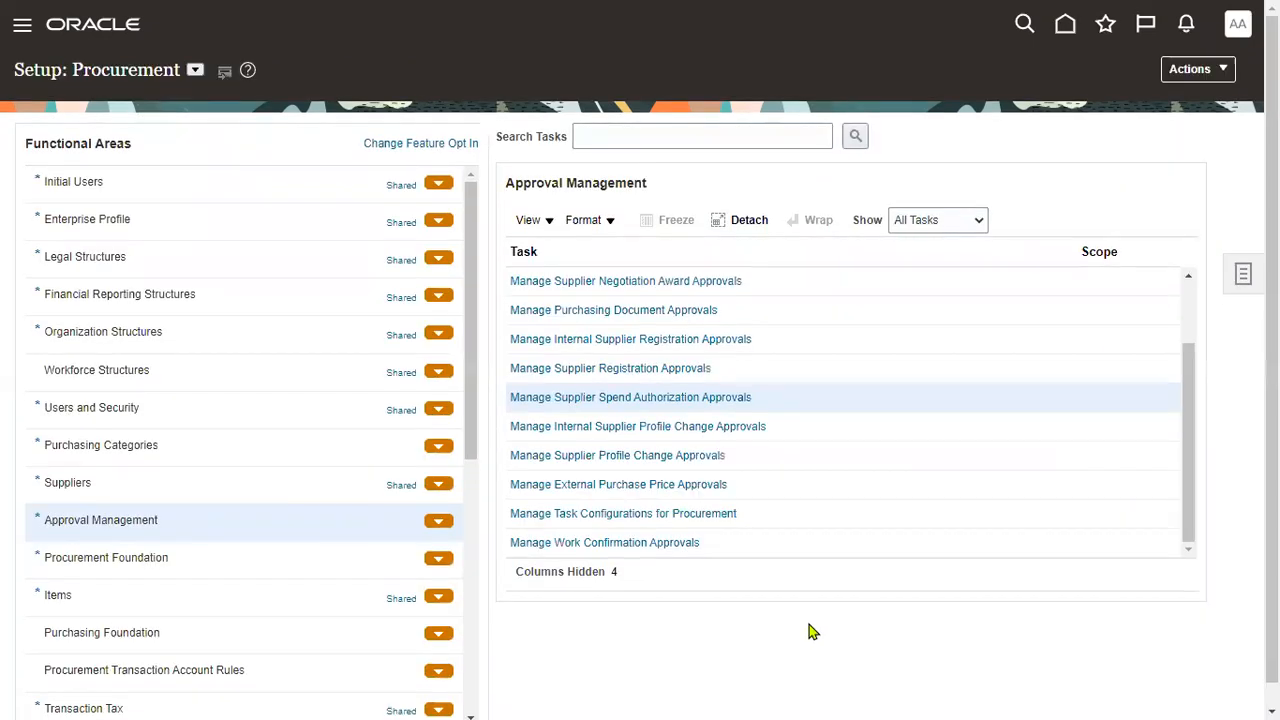
# Open Internal Supplier Profile Change Approvals and save its First Responder Wins rules.
pyautogui.click(673, 430)
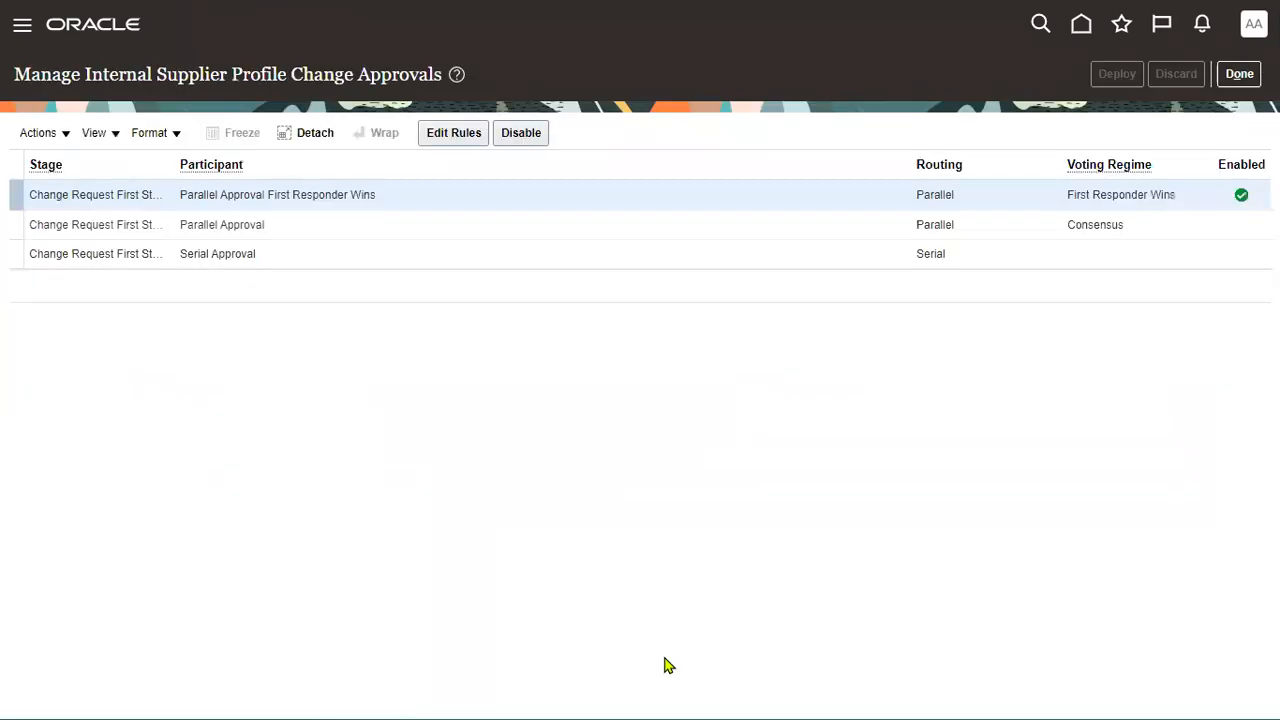
pyautogui.click(465, 140)
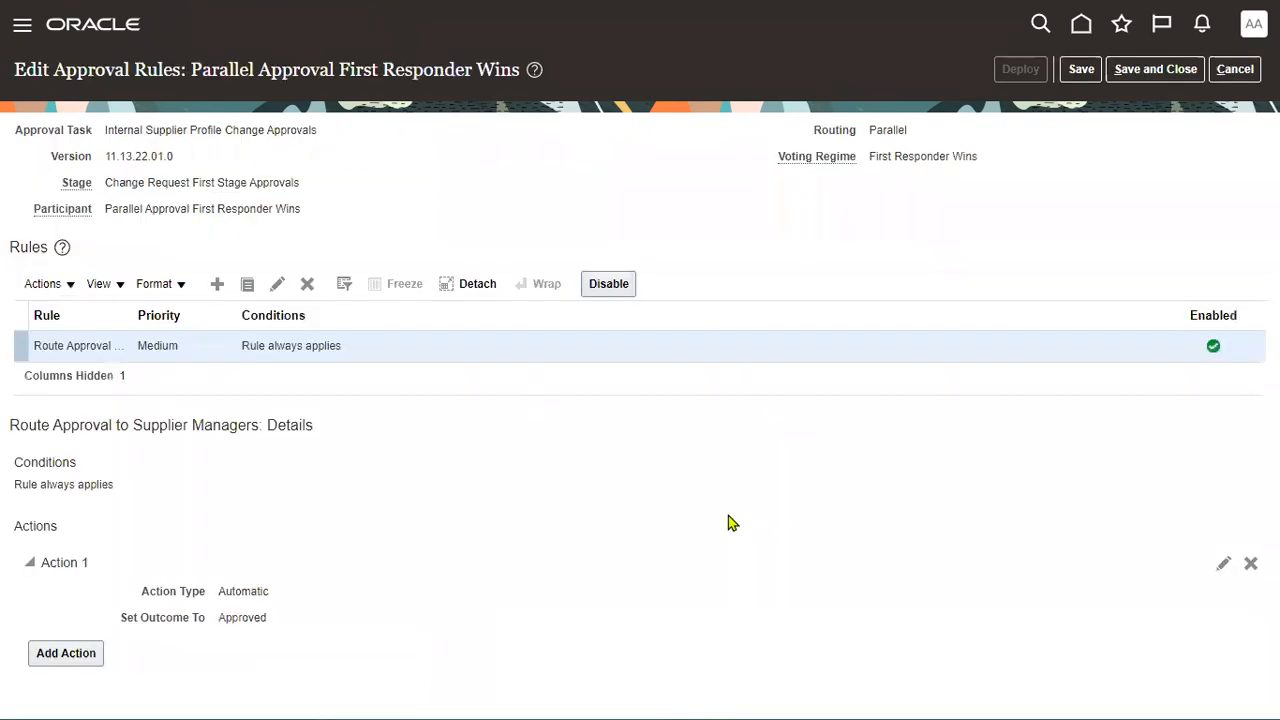
pyautogui.click(1163, 70)
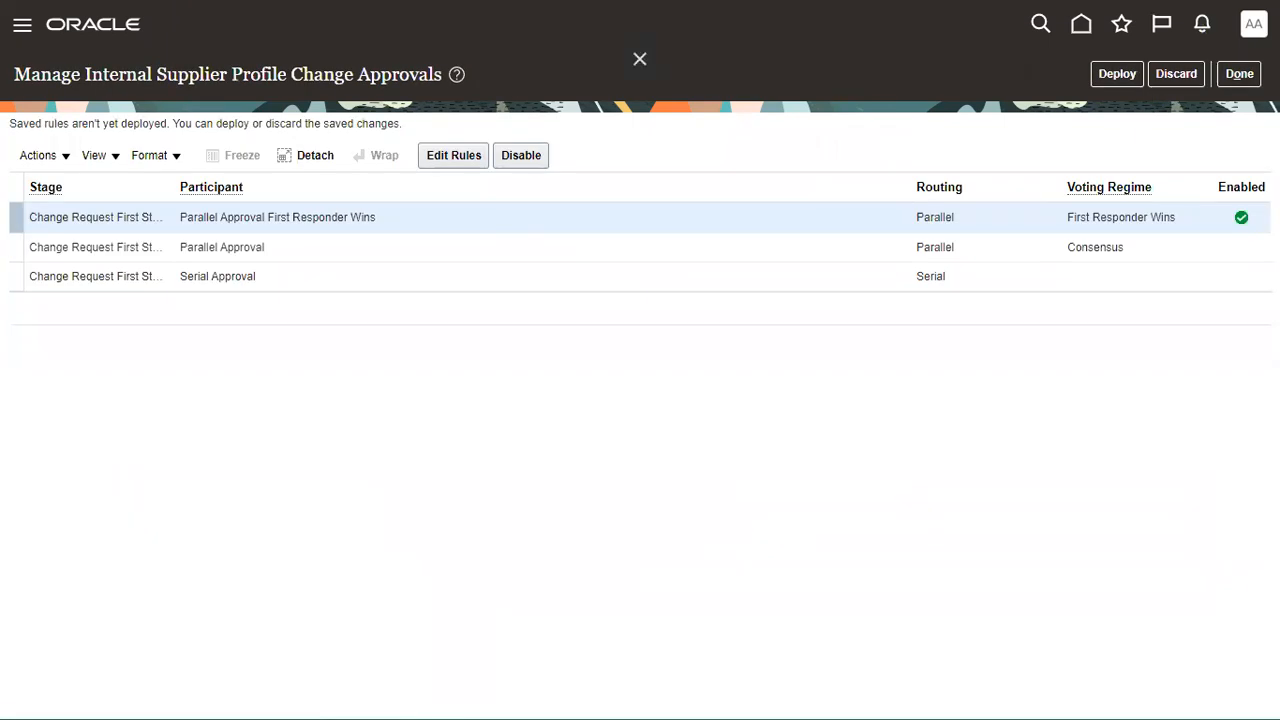
pyautogui.click(1253, 24)
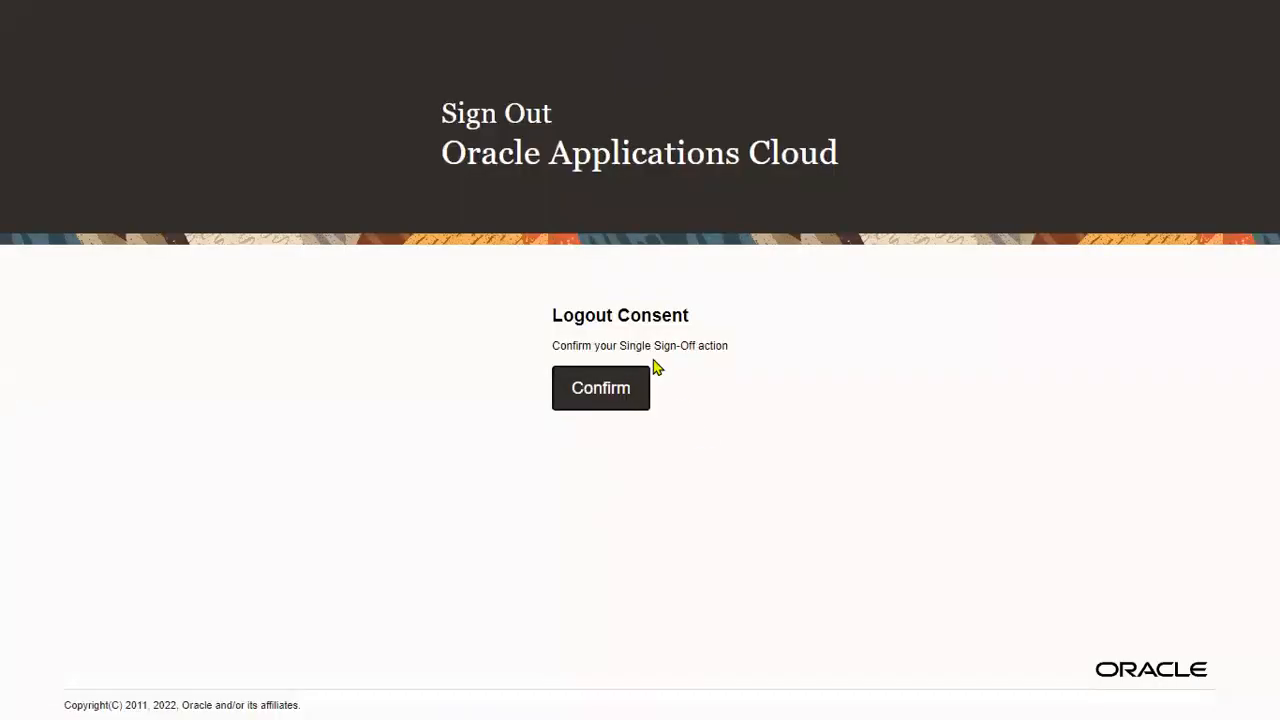
# Sign out, sign back in as another user with a saved login, and reload the failing page.
pyautogui.click(604, 401)
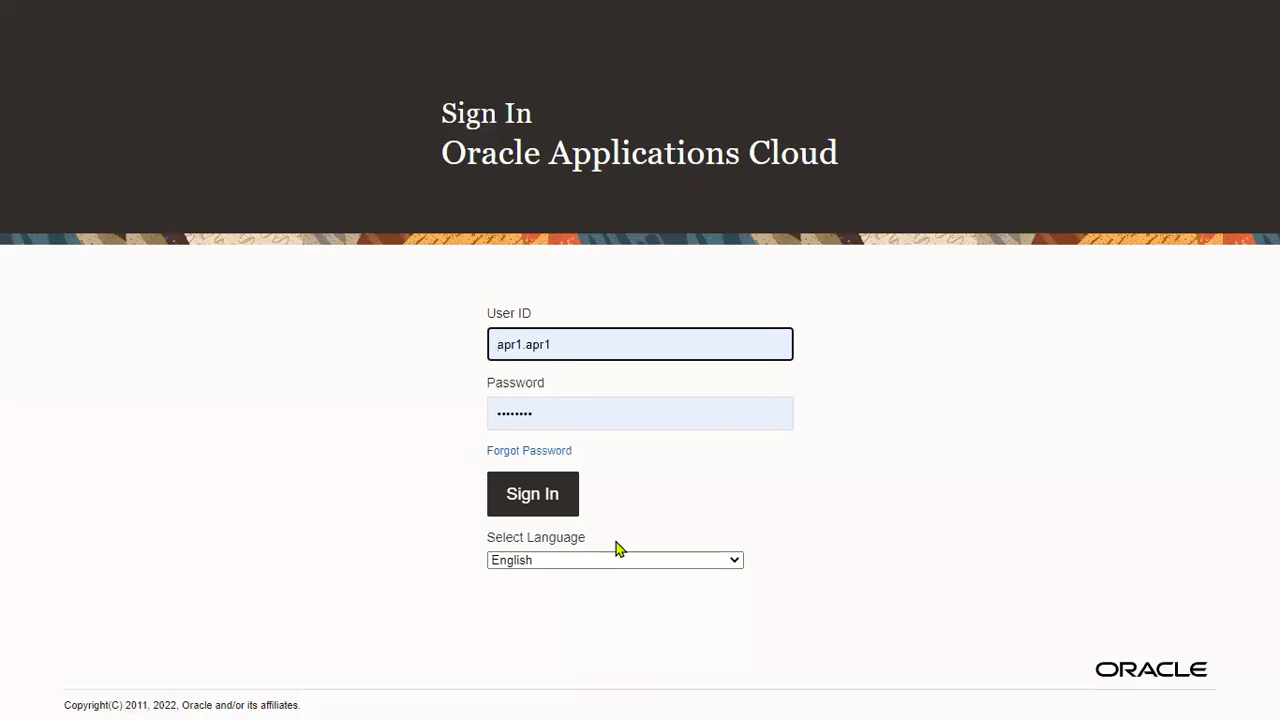
pyautogui.tripleClick(600, 345)
pyautogui.write('ca')
pyautogui.click(646, 410)
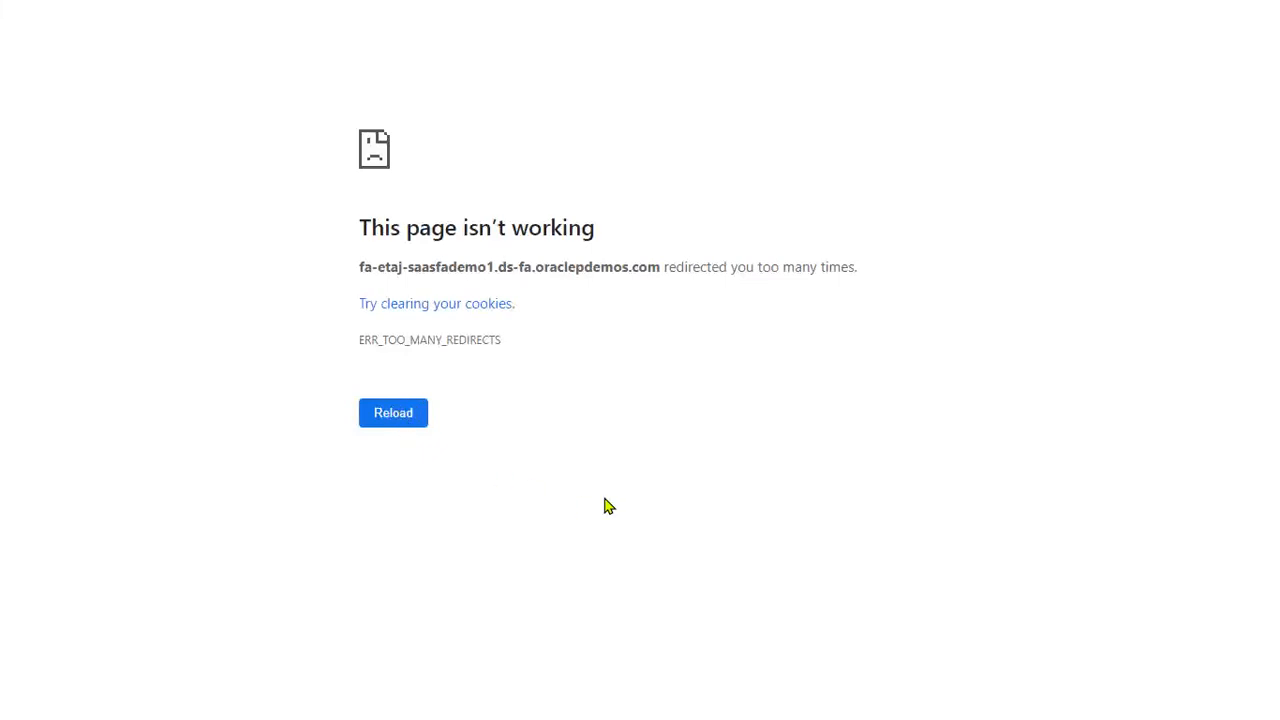
pyautogui.click(404, 418)
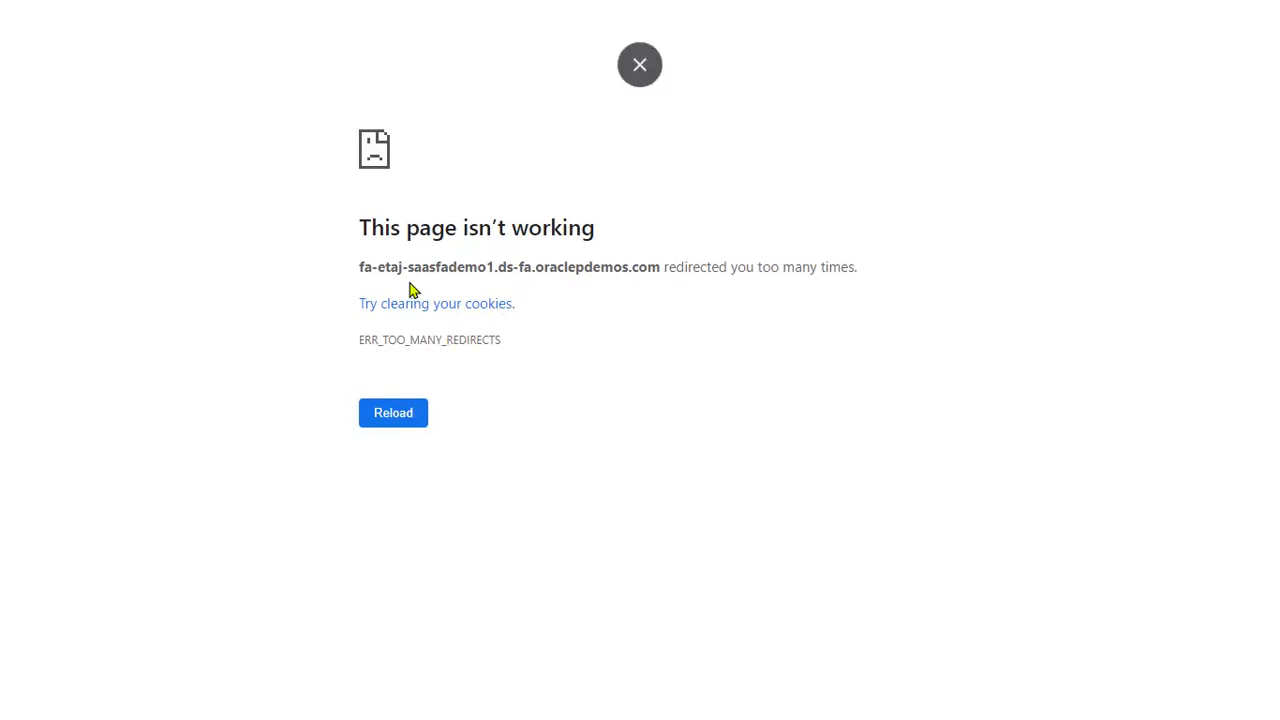
# Exit full screen and reload the application using only the site's domain address.
pyautogui.click(648, 52)
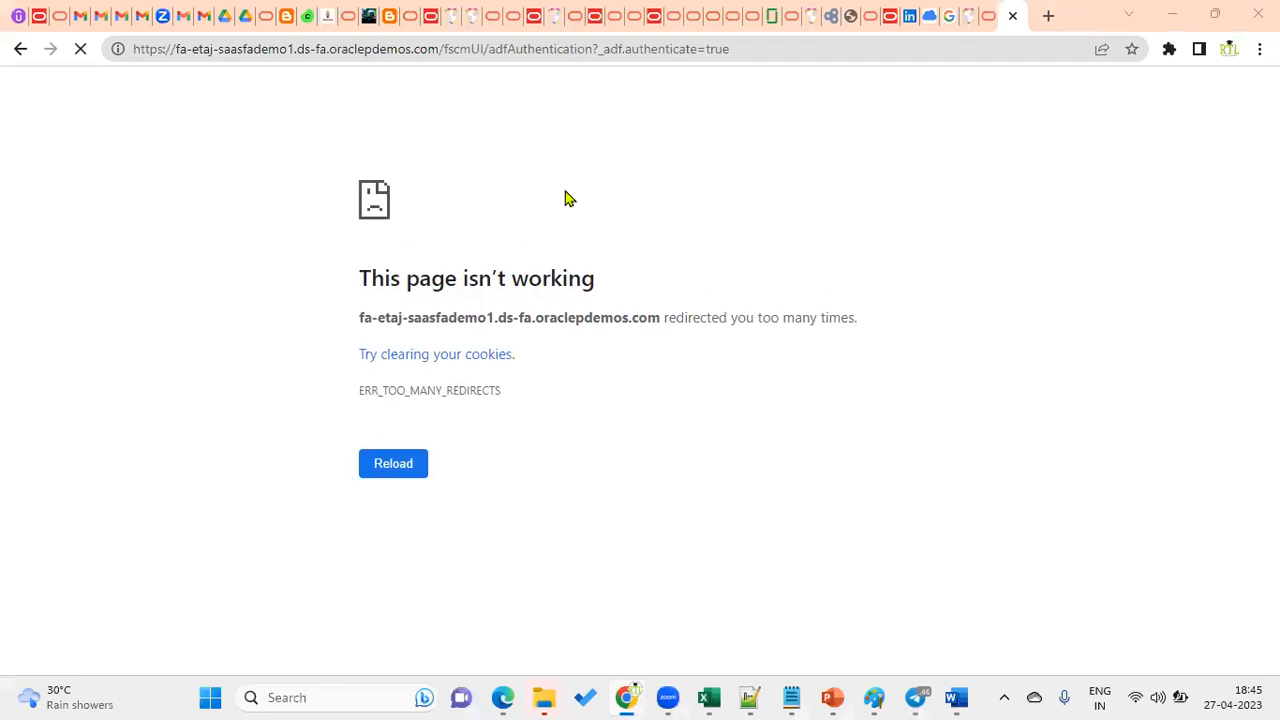
pyautogui.click(397, 49)
pyautogui.click(493, 49)
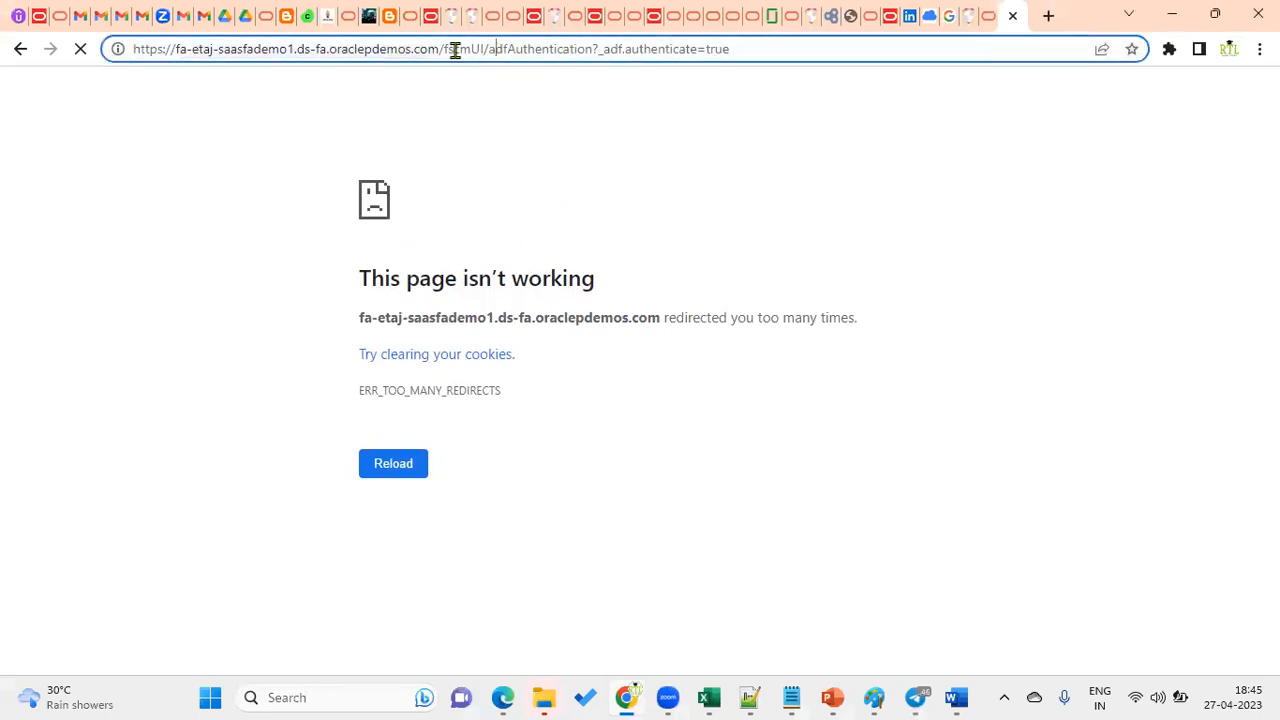
pyautogui.moveTo(440, 49); pyautogui.dragTo(794, 46)
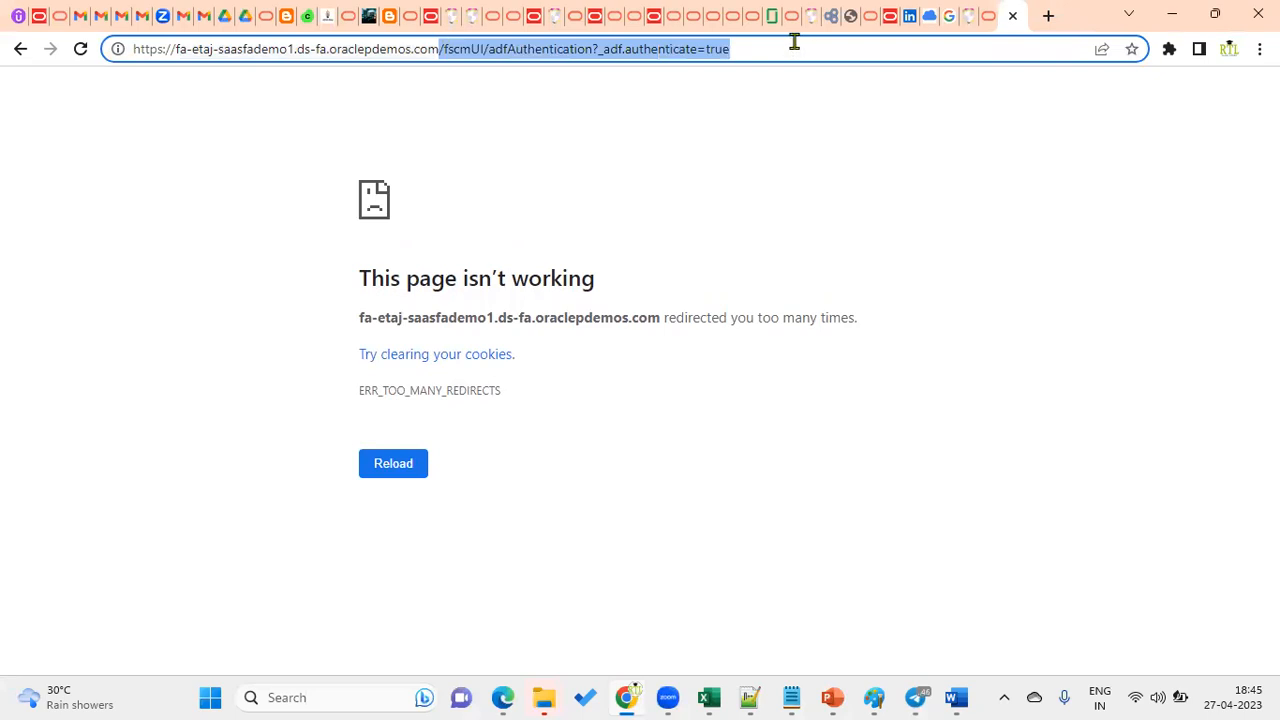
pyautogui.press('BackSpace')
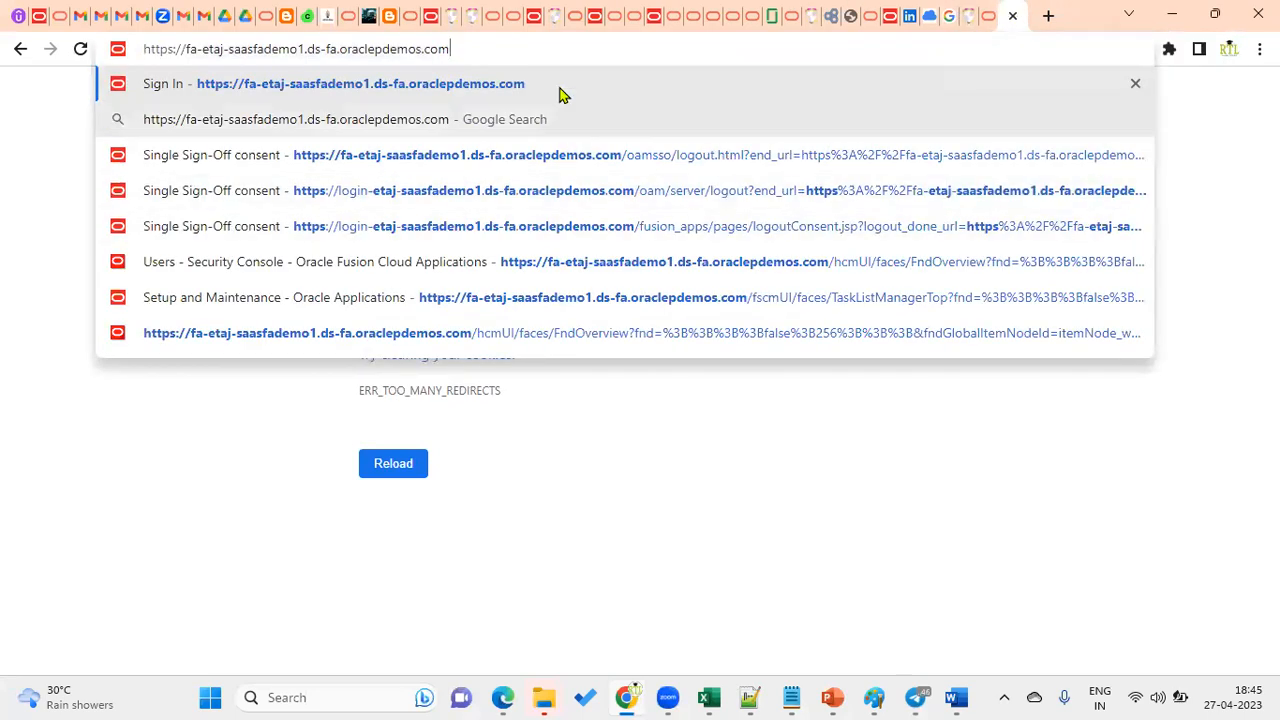
pyautogui.press('Return')
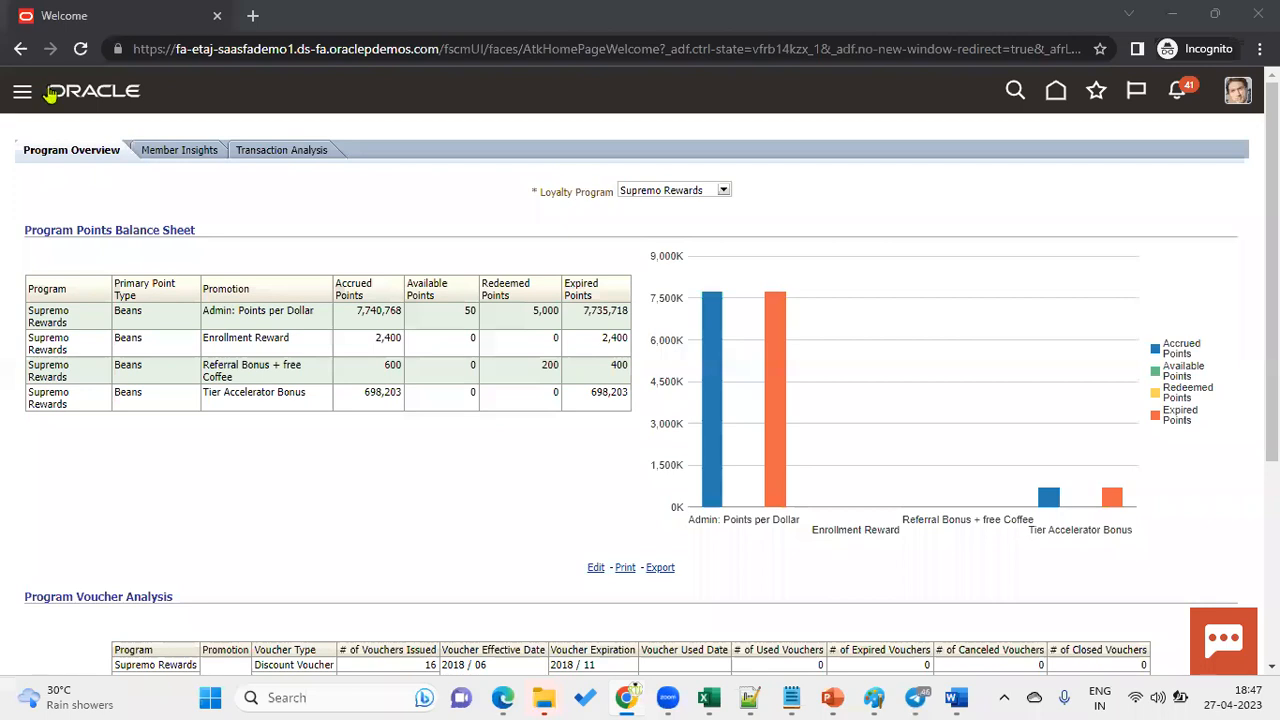
# Expand the Payables and Procurement work-area groups in the Navigator.
pyautogui.click(213, 449)
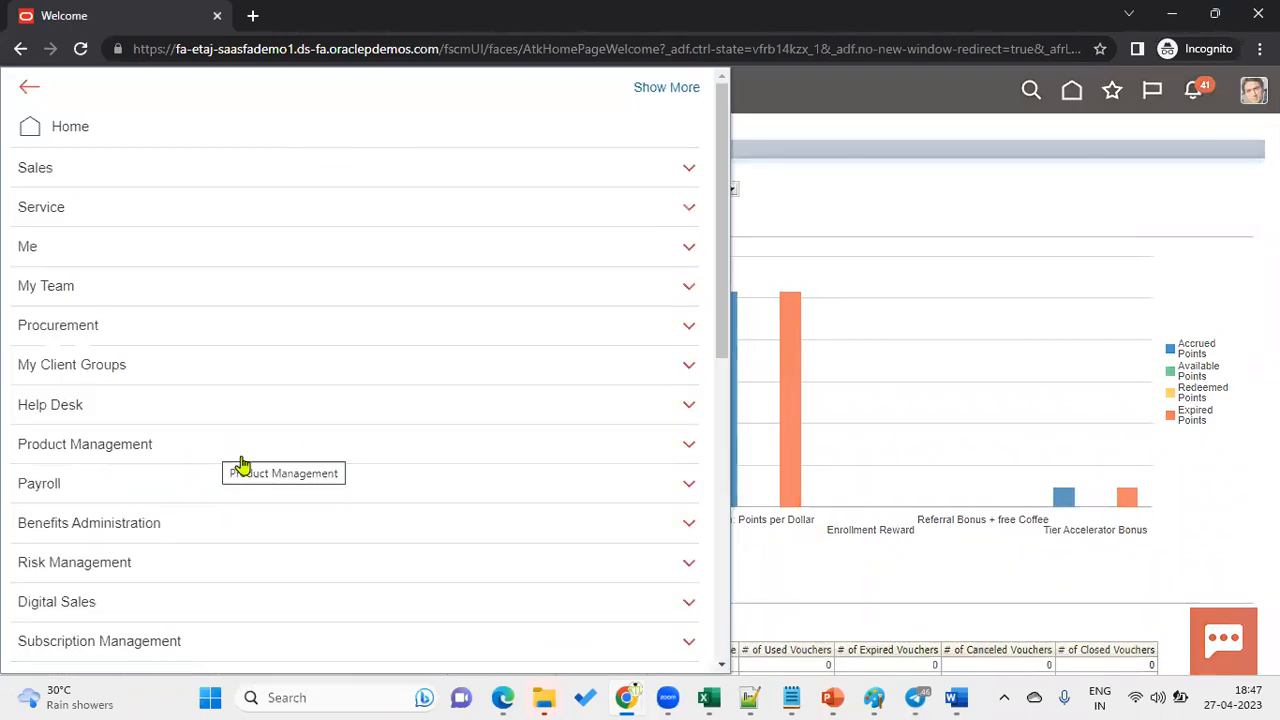
pyautogui.scroll(-3, 306, 423)
pyautogui.scroll(3, 183, 343)
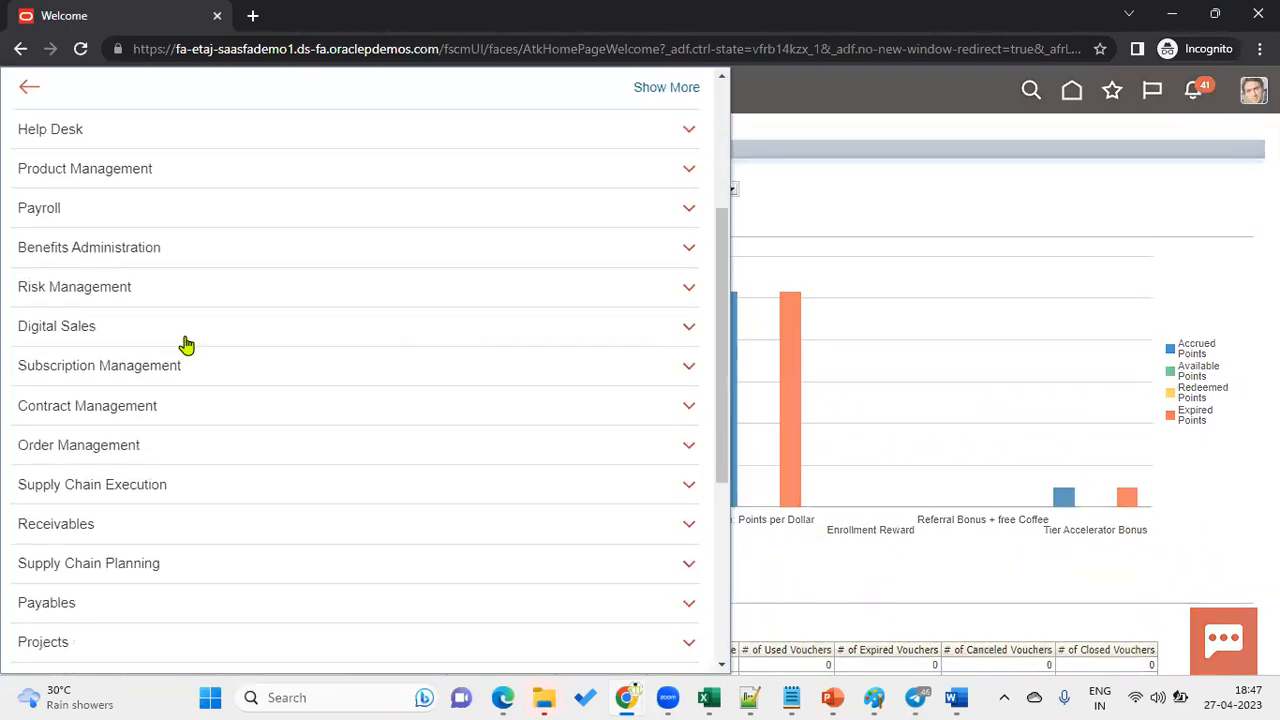
pyautogui.scroll(-1, 222, 431)
pyautogui.scroll(-4, 222, 431)
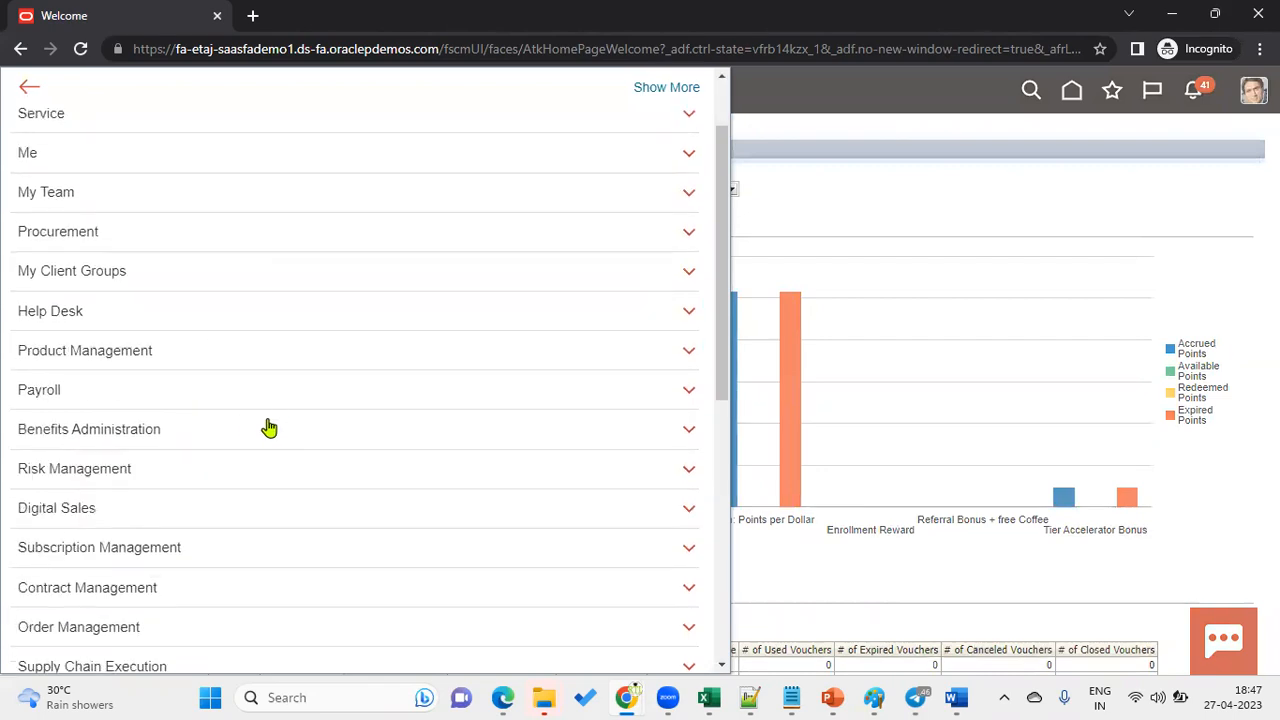
pyautogui.scroll(-3, 245, 435)
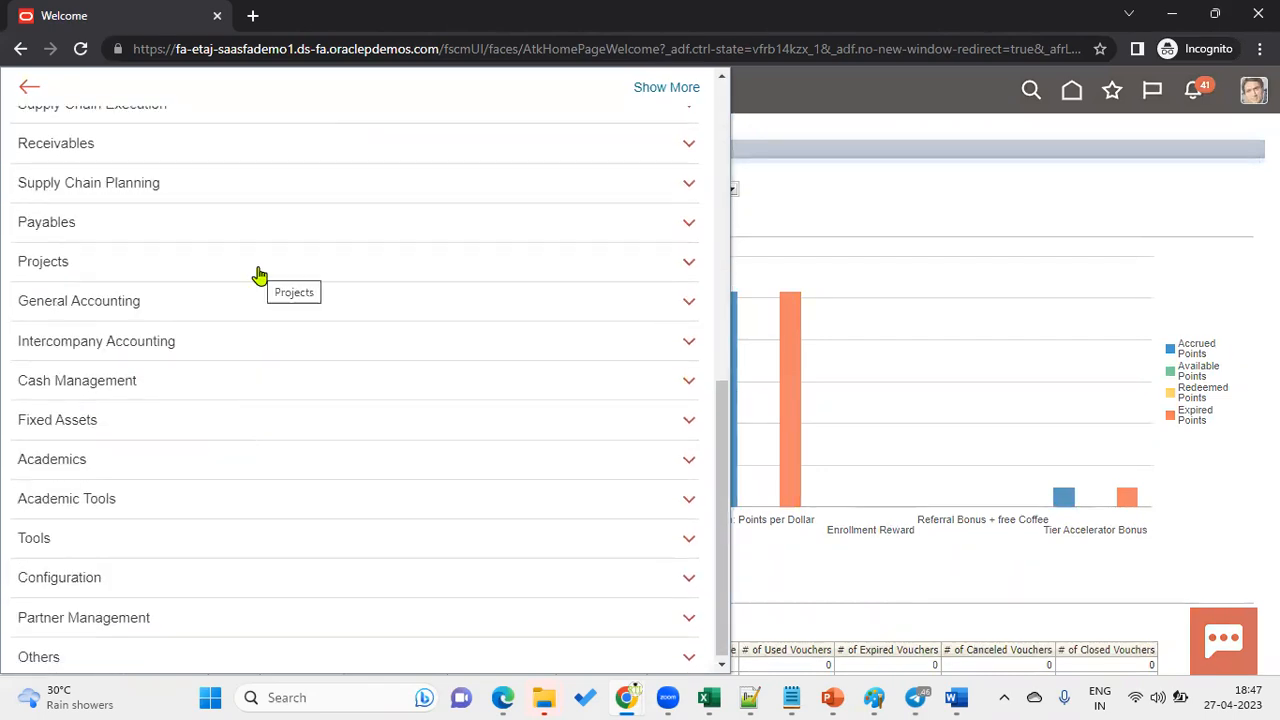
pyautogui.click(165, 222)
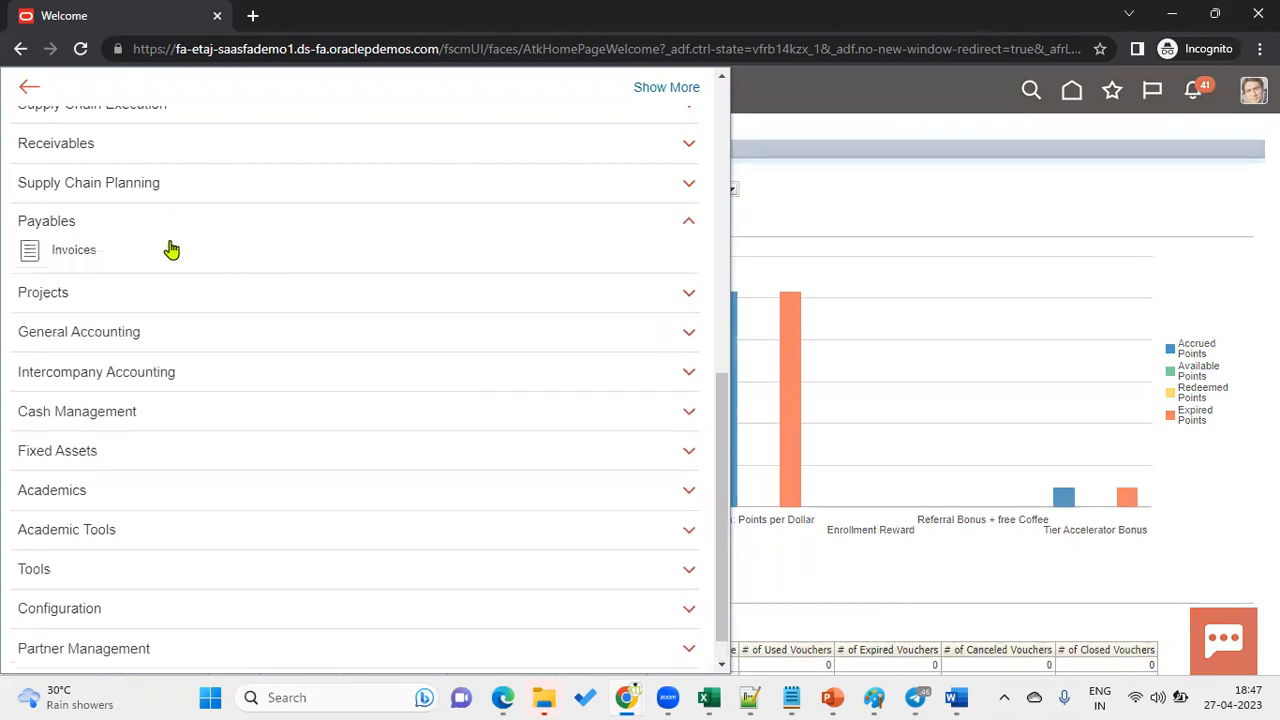
pyautogui.scroll(3, 200, 333)
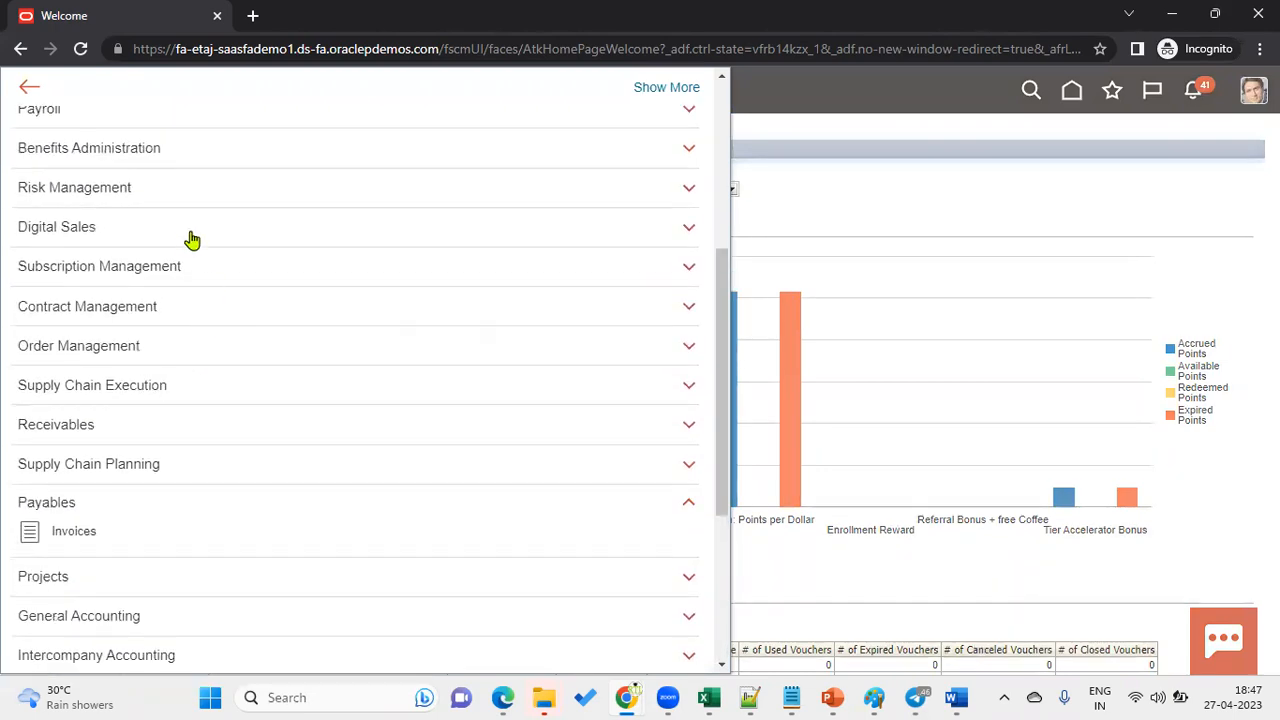
pyautogui.scroll(1, 186, 329)
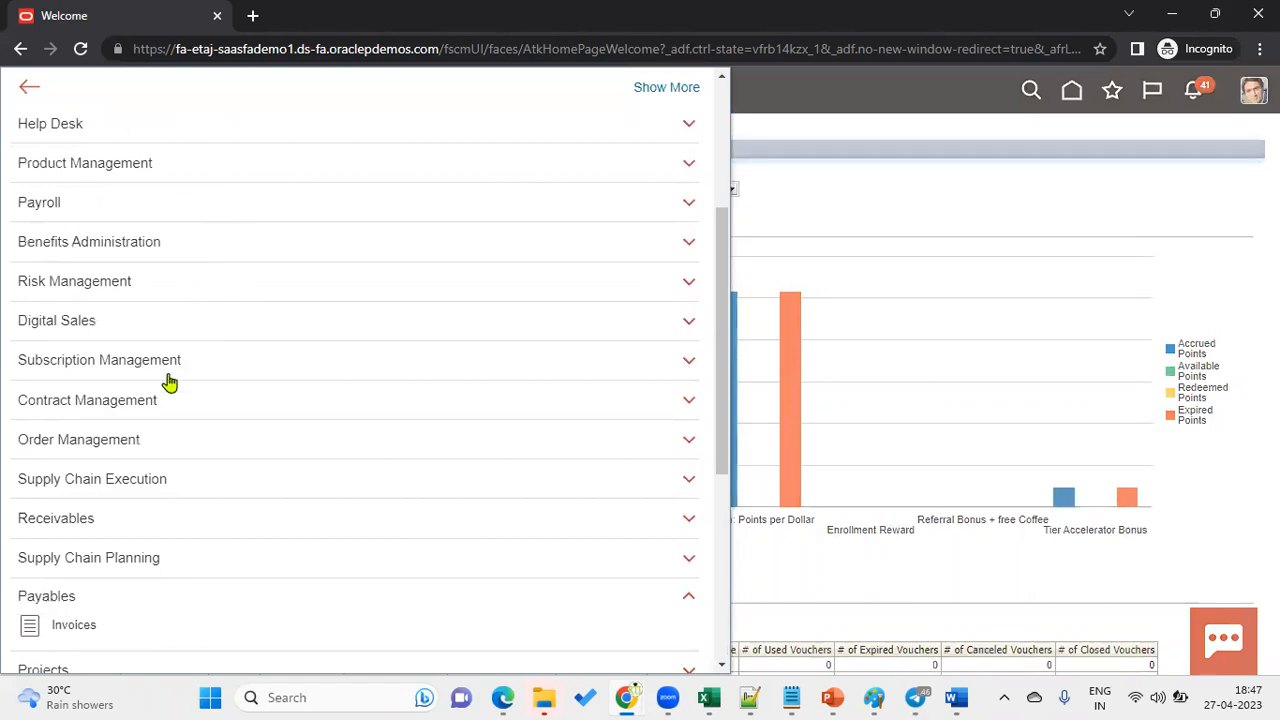
pyautogui.scroll(2, 170, 380)
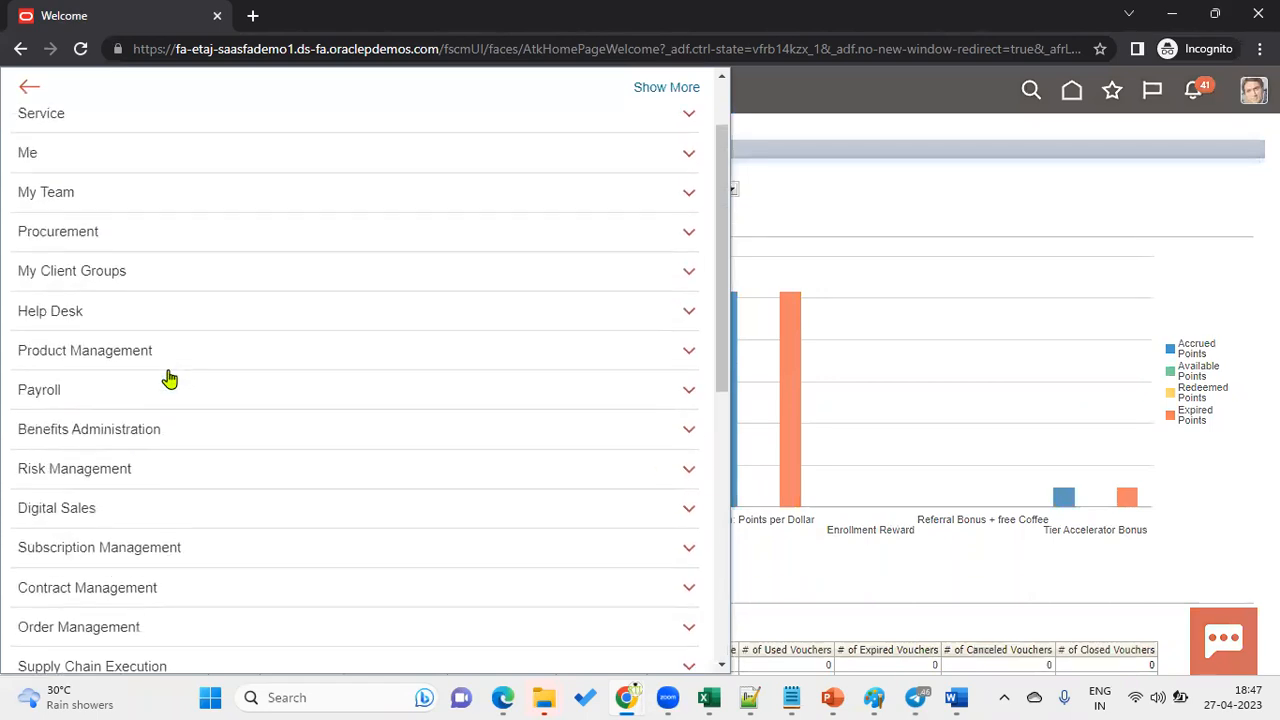
pyautogui.click(184, 244)
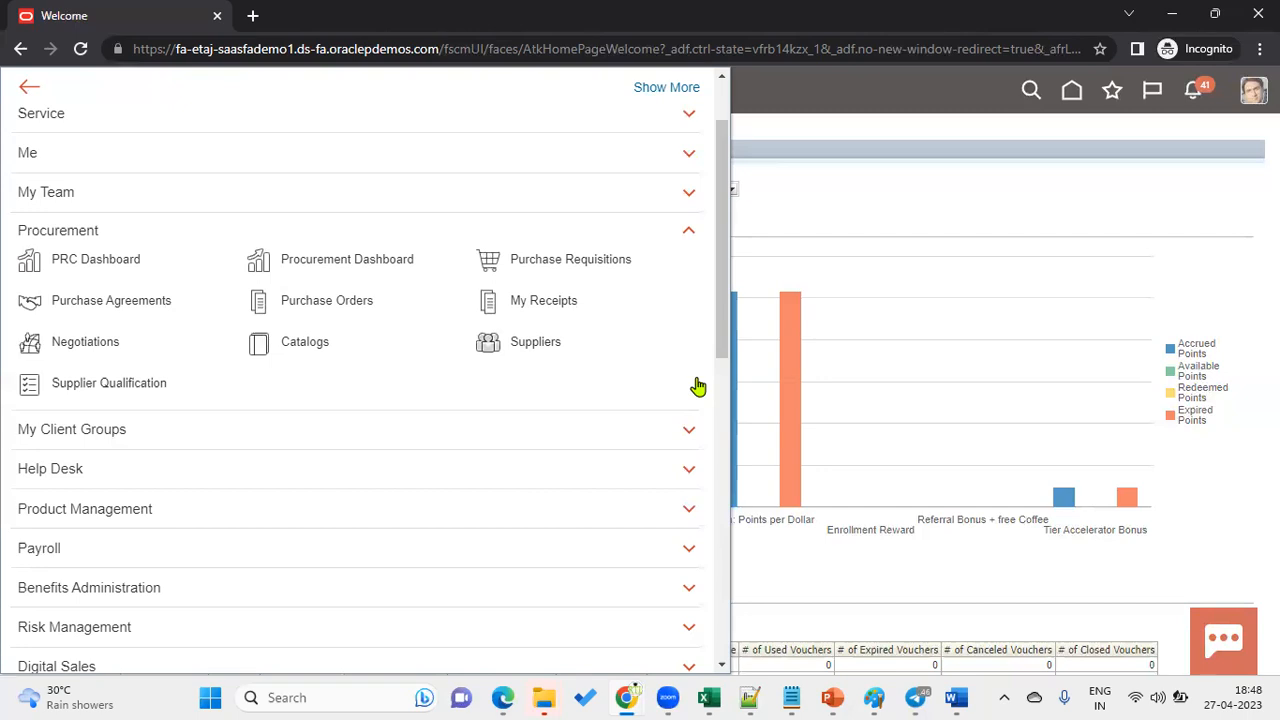
# Open the Suppliers work area, reload the slow page, and switch Chrome to full screen.
pyautogui.click(518, 346)
pyautogui.click(80, 48)
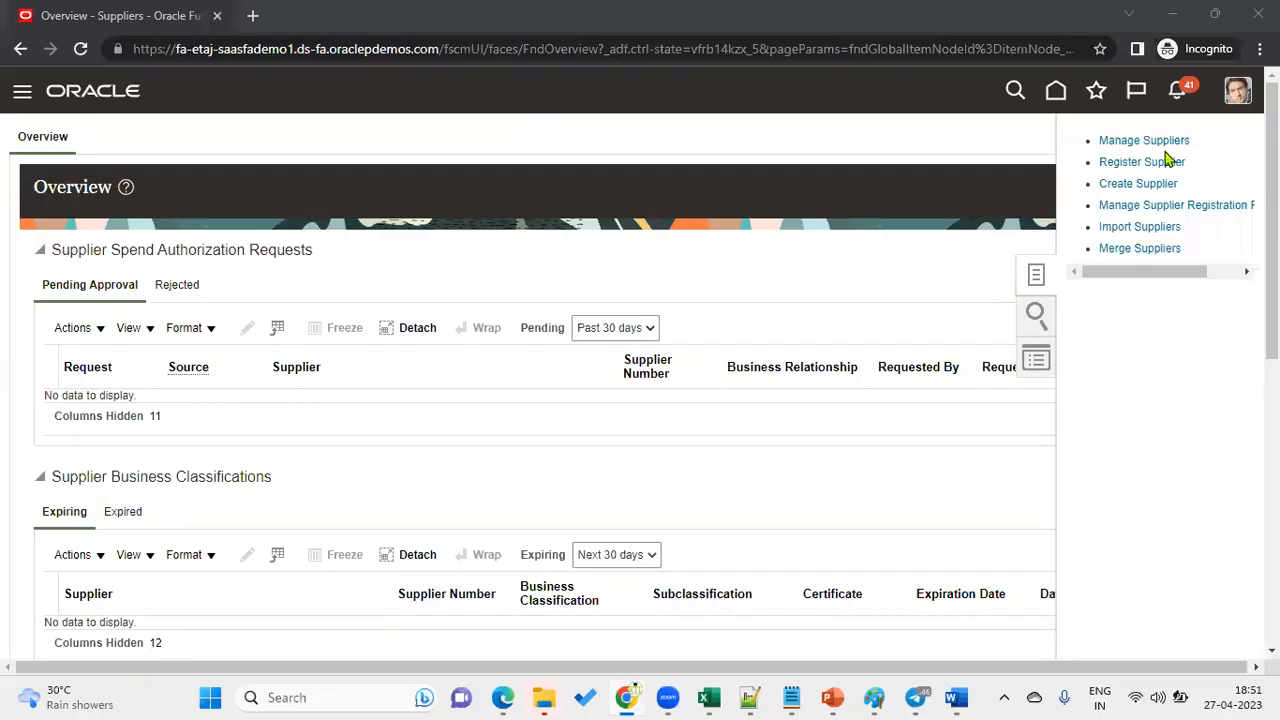
pyautogui.click(1260, 48)
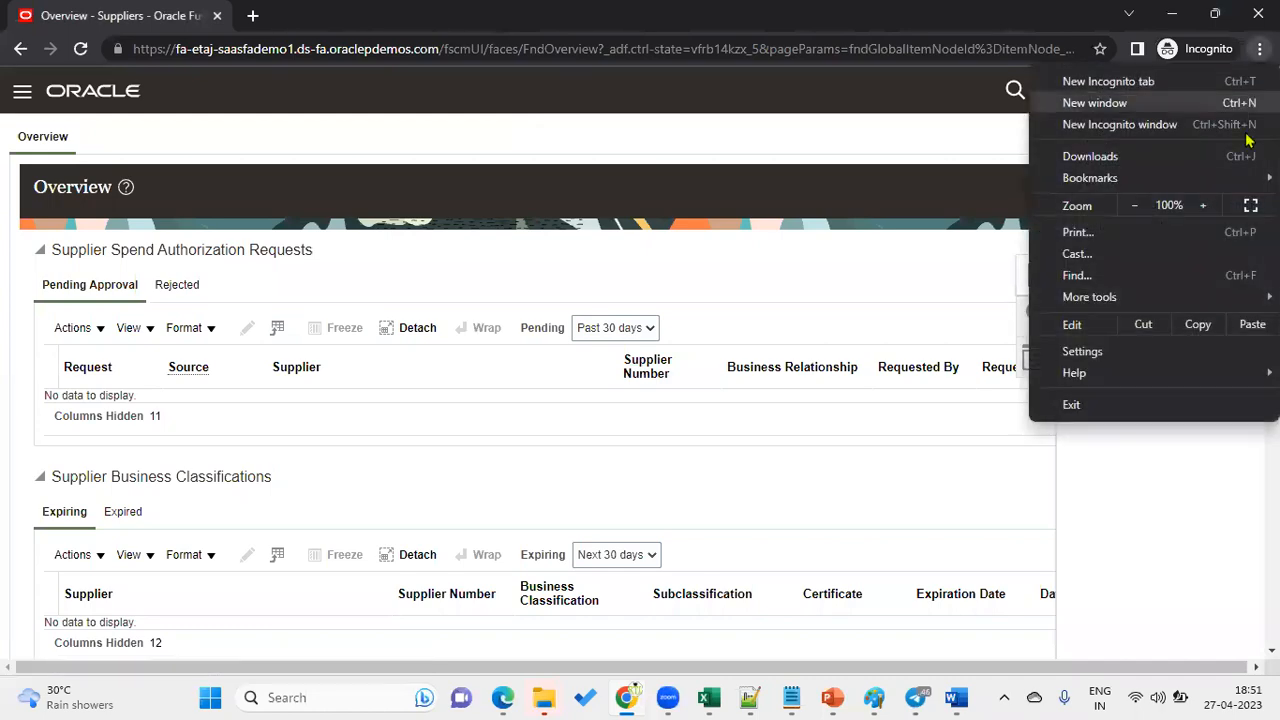
pyautogui.click(1250, 206)
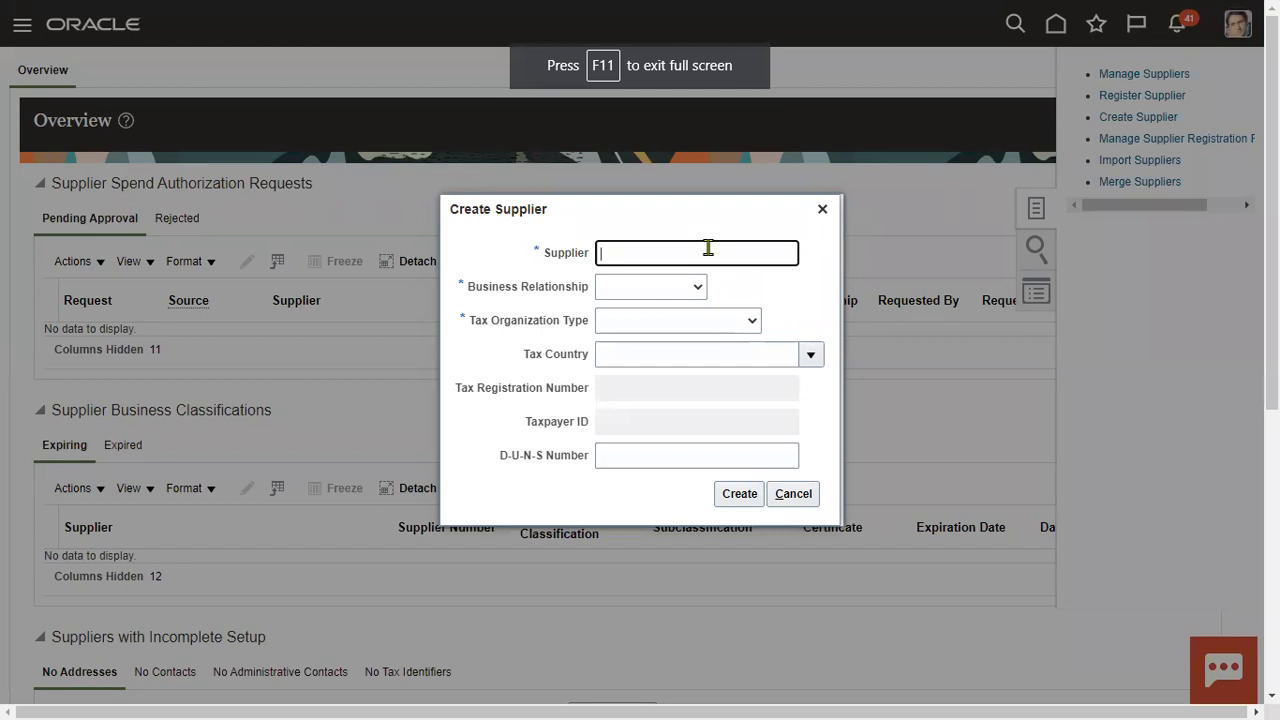
# Create supplier SONY Electronics as Spend Authorized with tax organization type Corporation.
pyautogui.write('SONY Su')
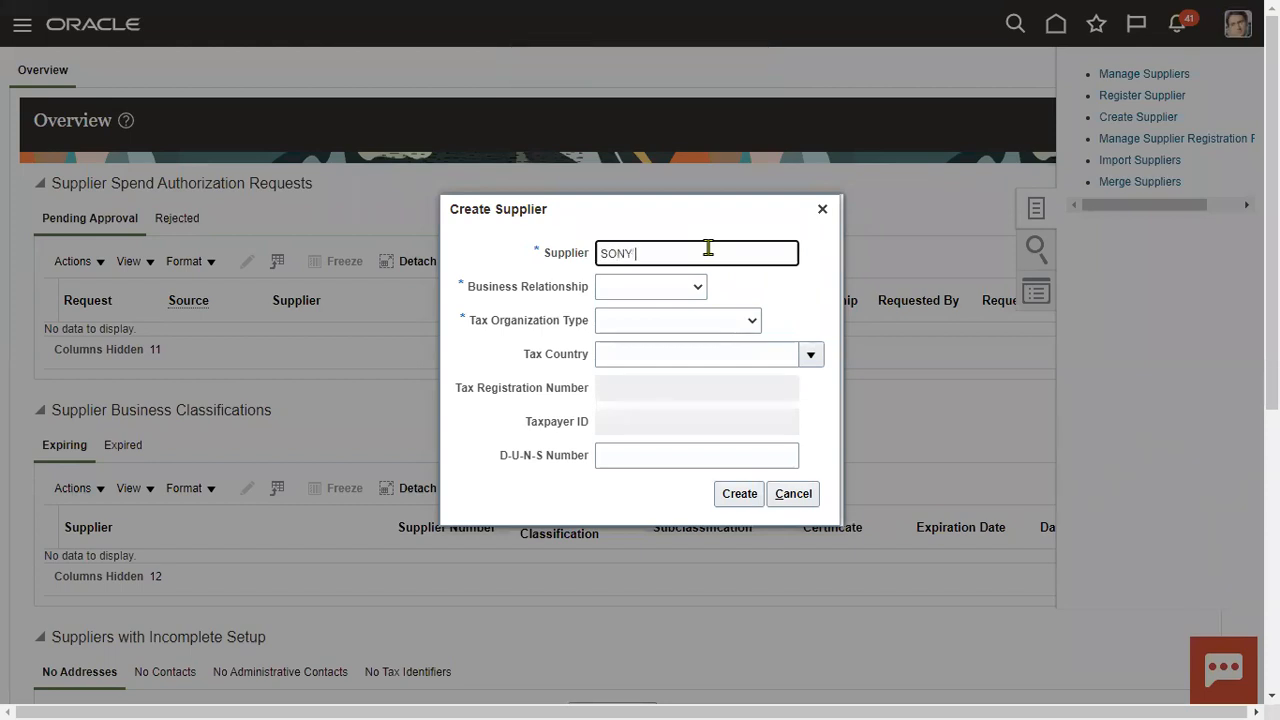
pyautogui.press('BackSpace')
pyautogui.press('BackSpace')
pyautogui.write('Electronics')
pyautogui.press('Tab')
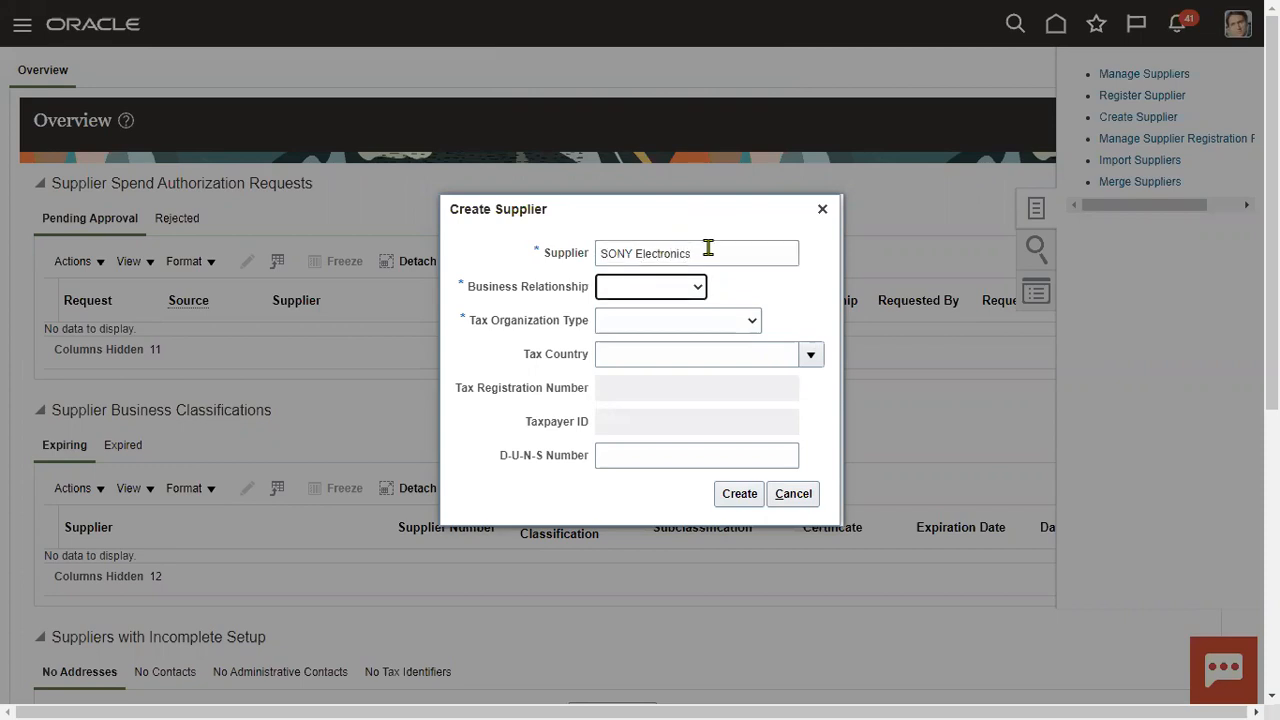
pyautogui.press('s')
pyautogui.press('Tab')
pyautogui.press('c')
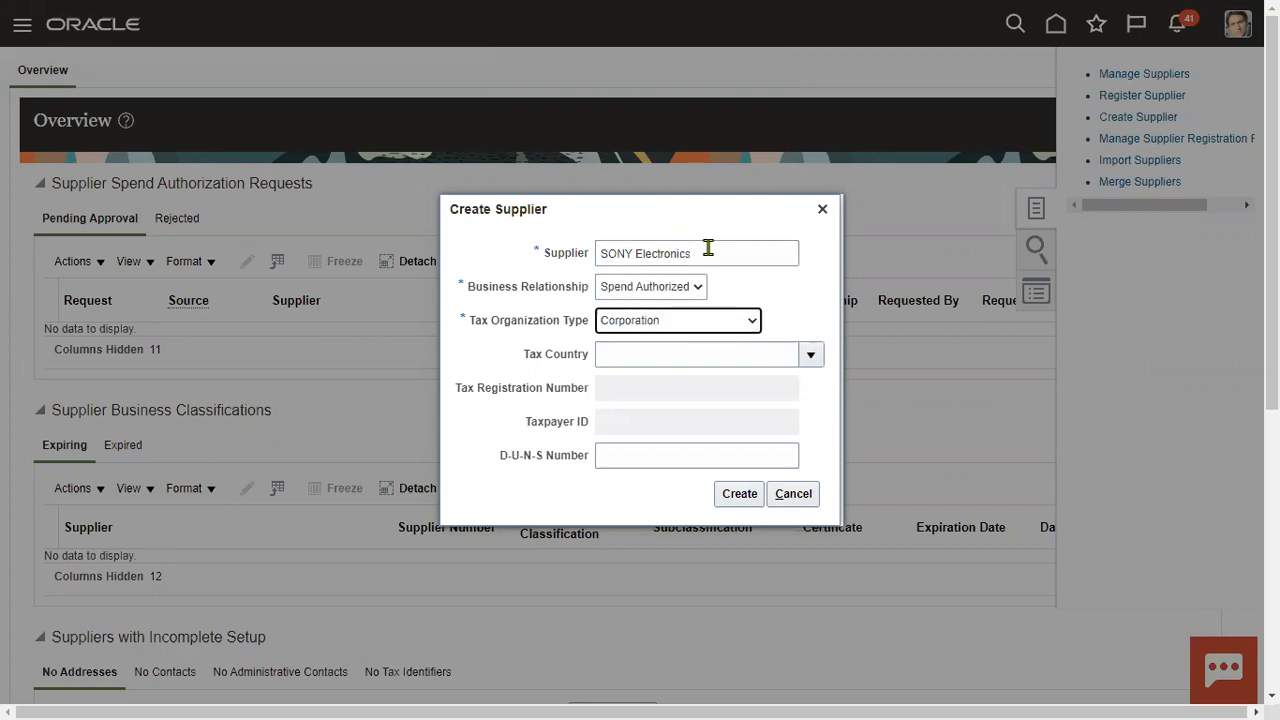
pyautogui.click(738, 496)
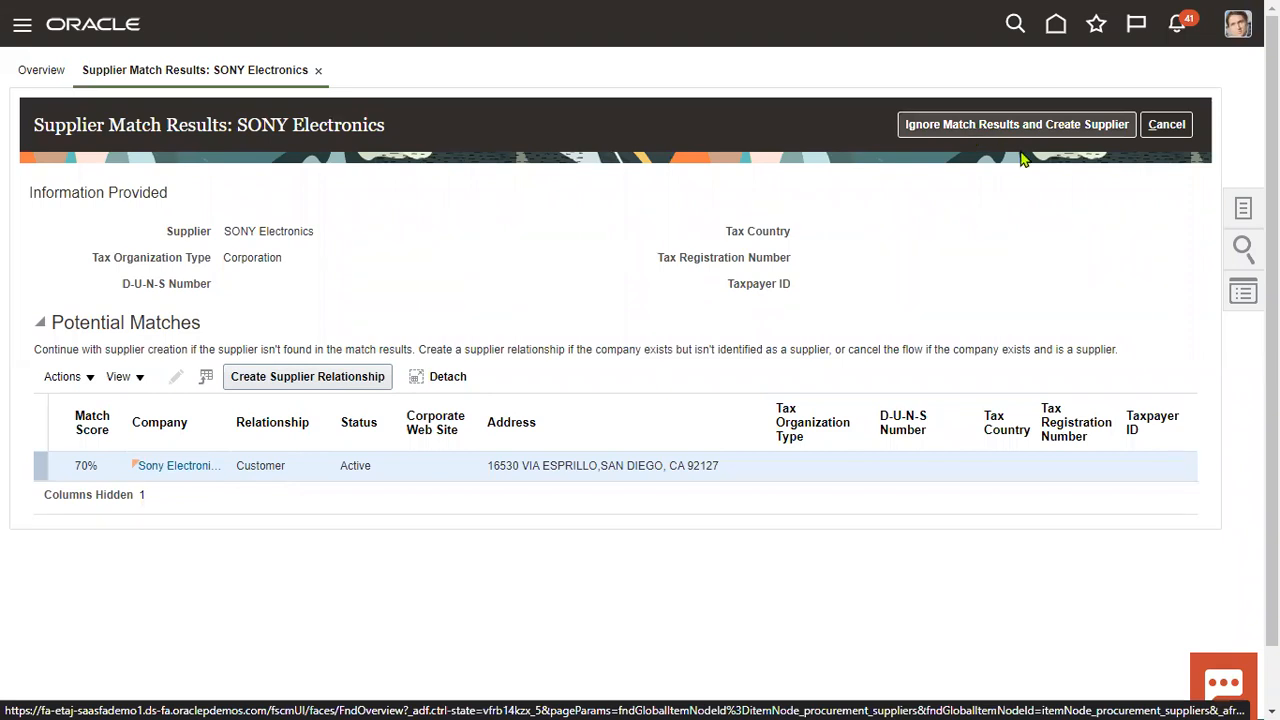
# Create supplier TATA Motors with business relationship Spend Authorized and tax organization type Corporation.
pyautogui.click(1166, 124)
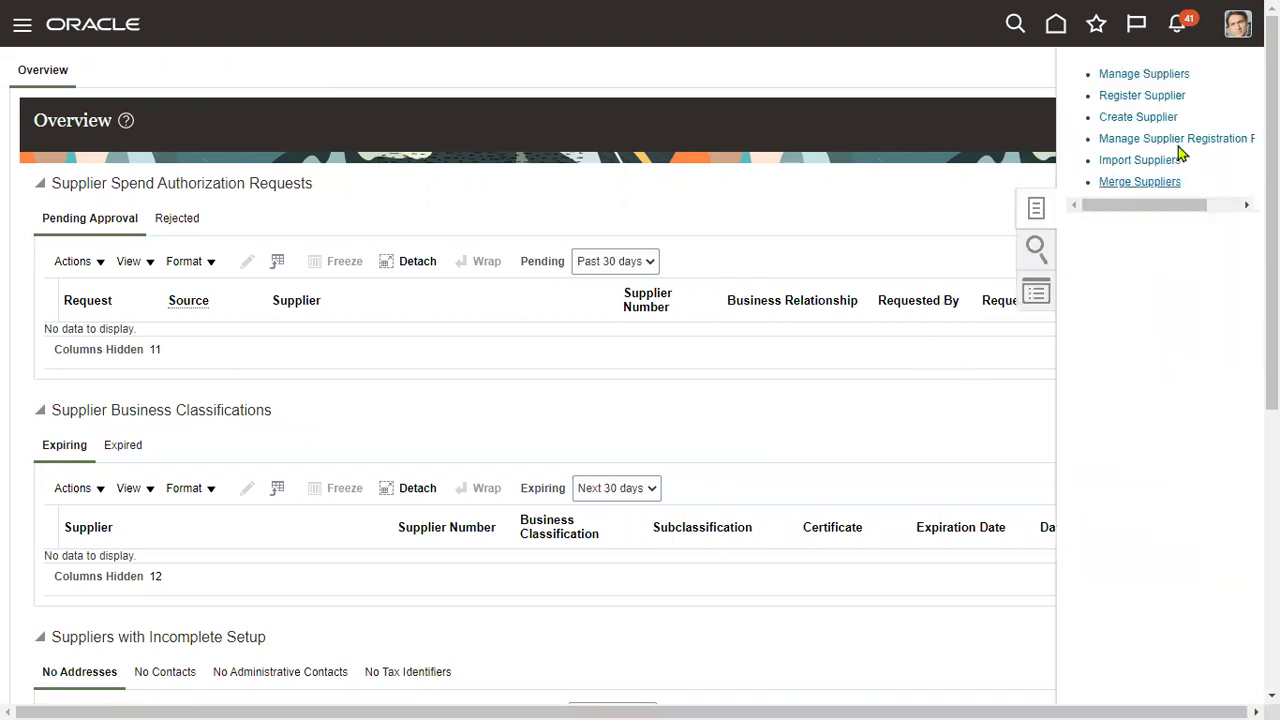
pyautogui.click(1146, 120)
pyautogui.write('SONY')
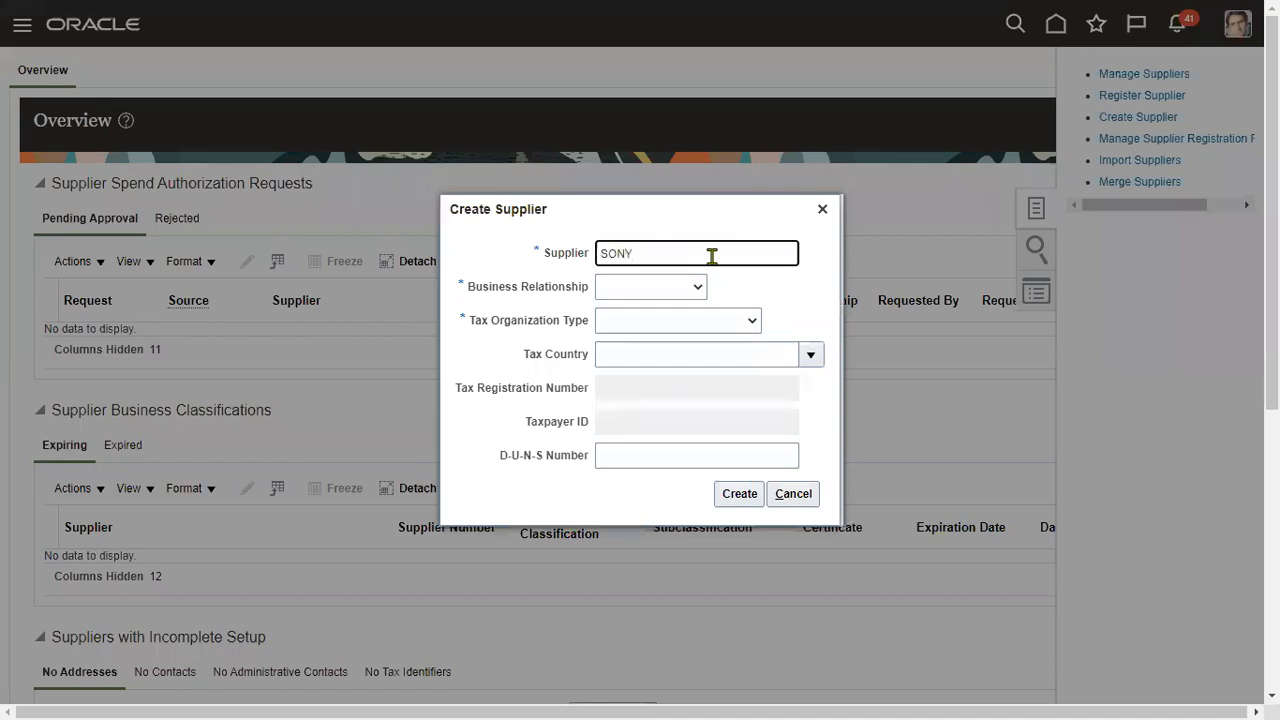
pyautogui.press('BackSpace')
pyautogui.press('BackSpace')
pyautogui.press('BackSpace')
pyautogui.press('BackSpace')
pyautogui.press('BackSpace')
pyautogui.write('TATA Motors')
pyautogui.press('Tab')
pyautogui.press('s')
pyautogui.press('Tab')
pyautogui.press('c')
pyautogui.click(740, 494)
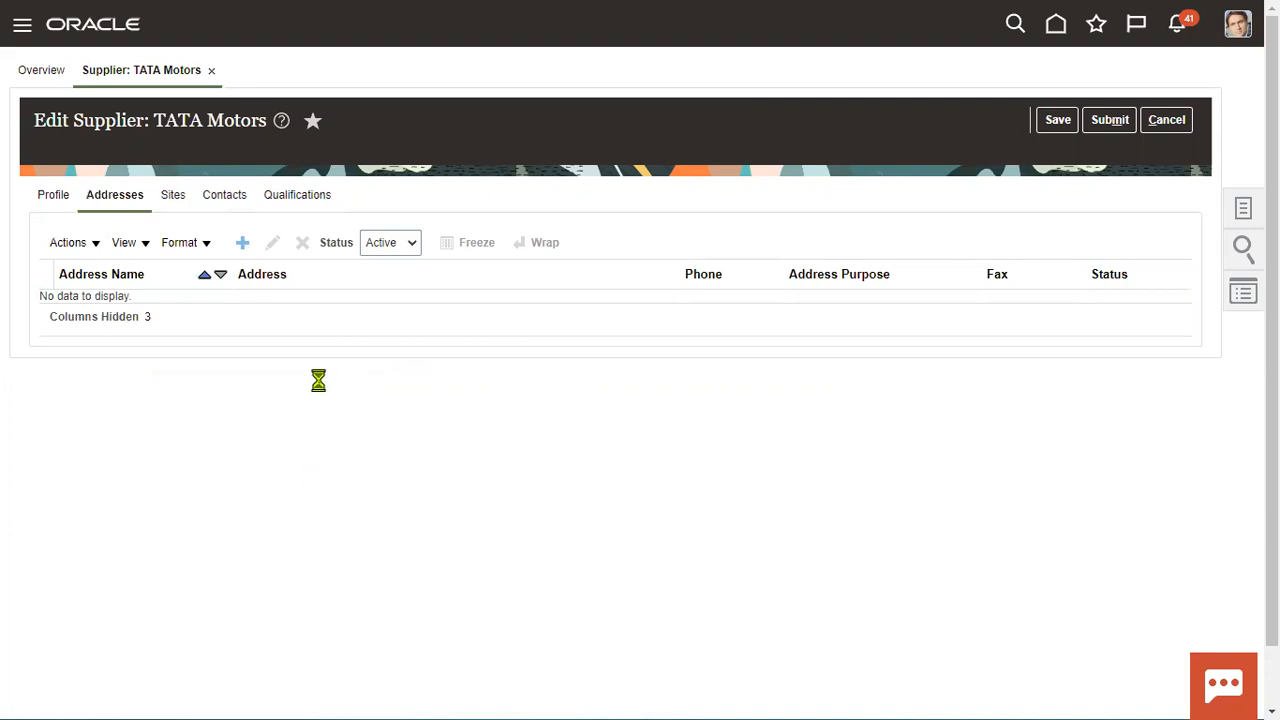
# Name the new address 'TATA Motors USA' and set its country to United States.
pyautogui.click(296, 210)
pyautogui.write('SONY')
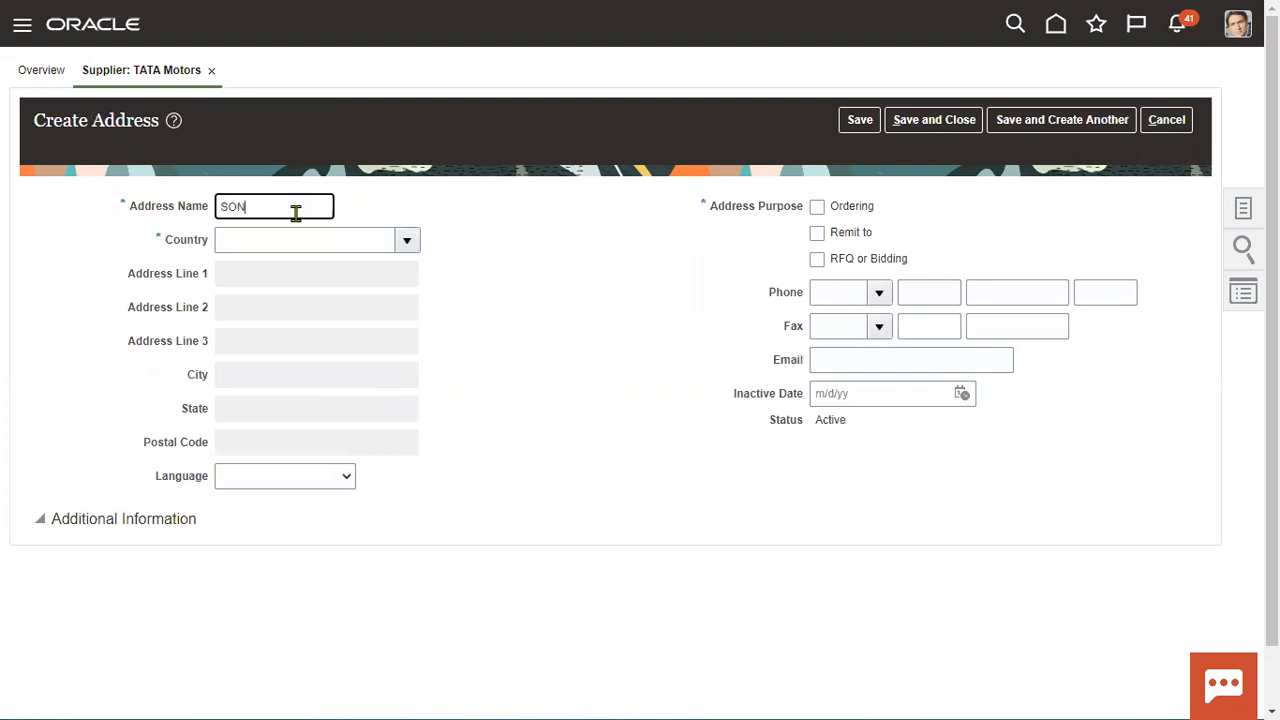
pyautogui.press('BackSpace')
pyautogui.press('BackSpace')
pyautogui.press('BackSpace')
pyautogui.press('BackSpace')
pyautogui.write('TATA Motors USA')
pyautogui.press('Tab')
pyautogui.write('United Sta')
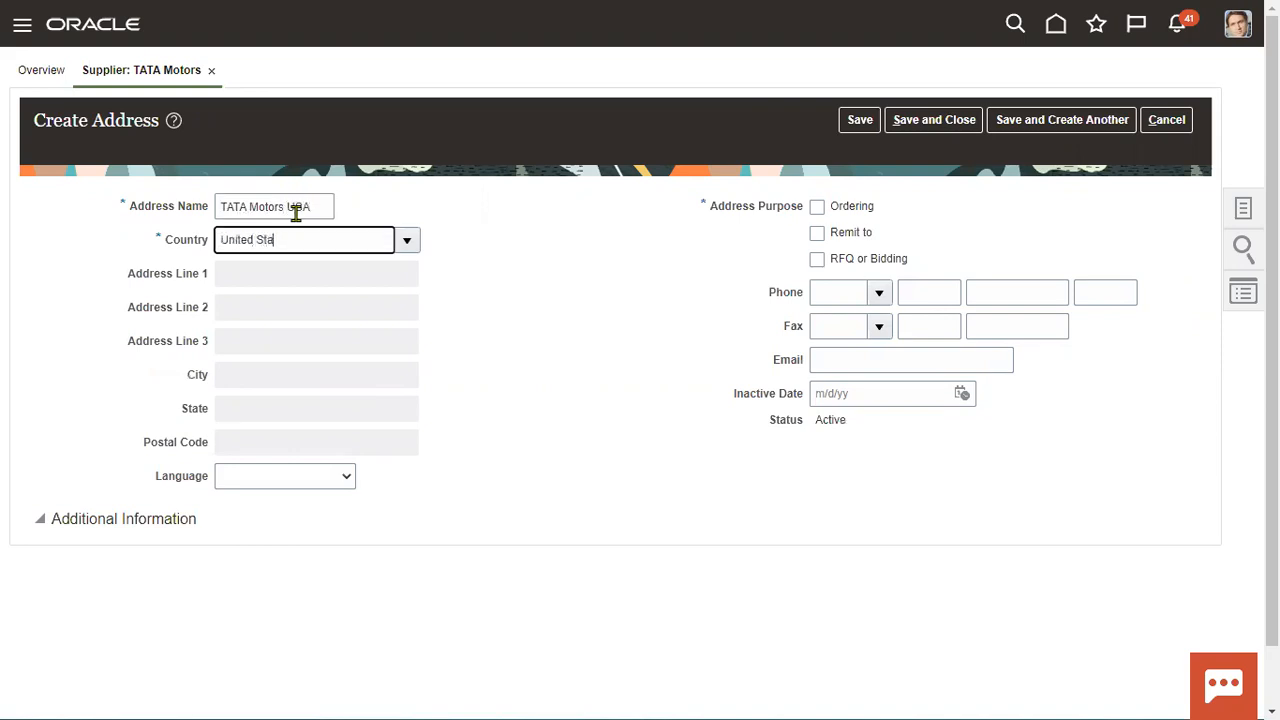
pyautogui.write('tes')
pyautogui.press('Tab')
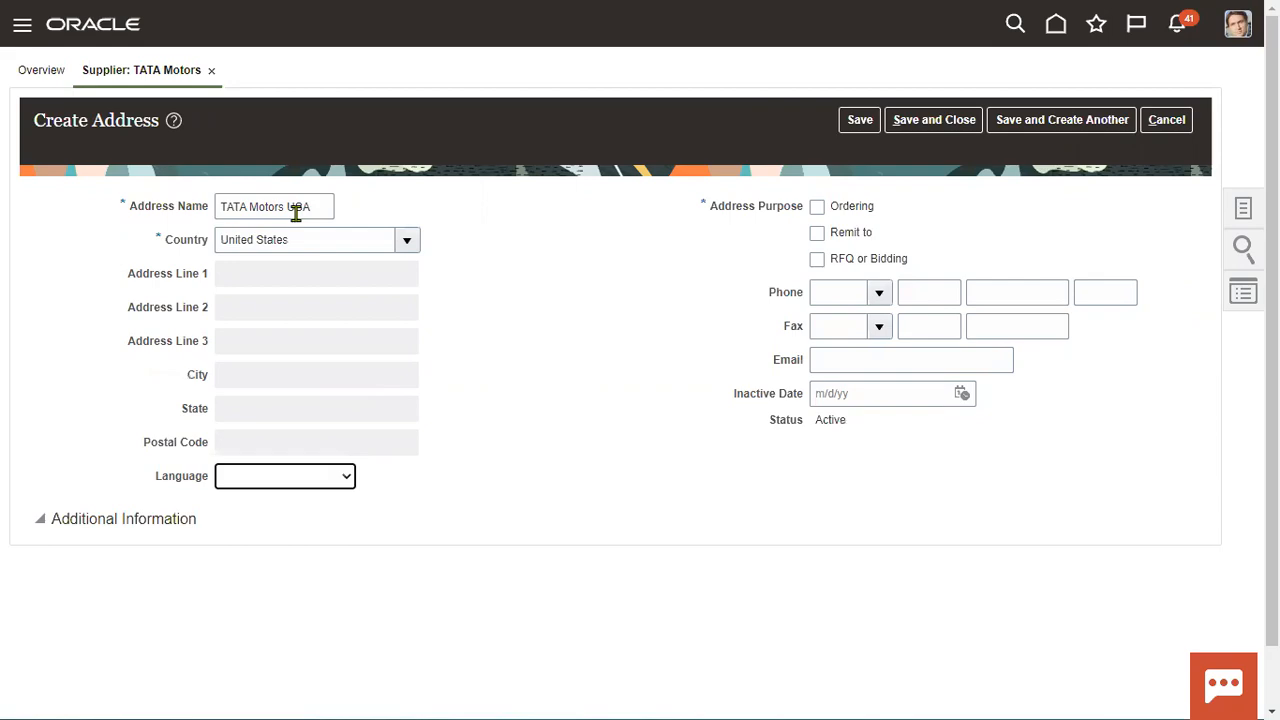
pyautogui.click(671, 437)
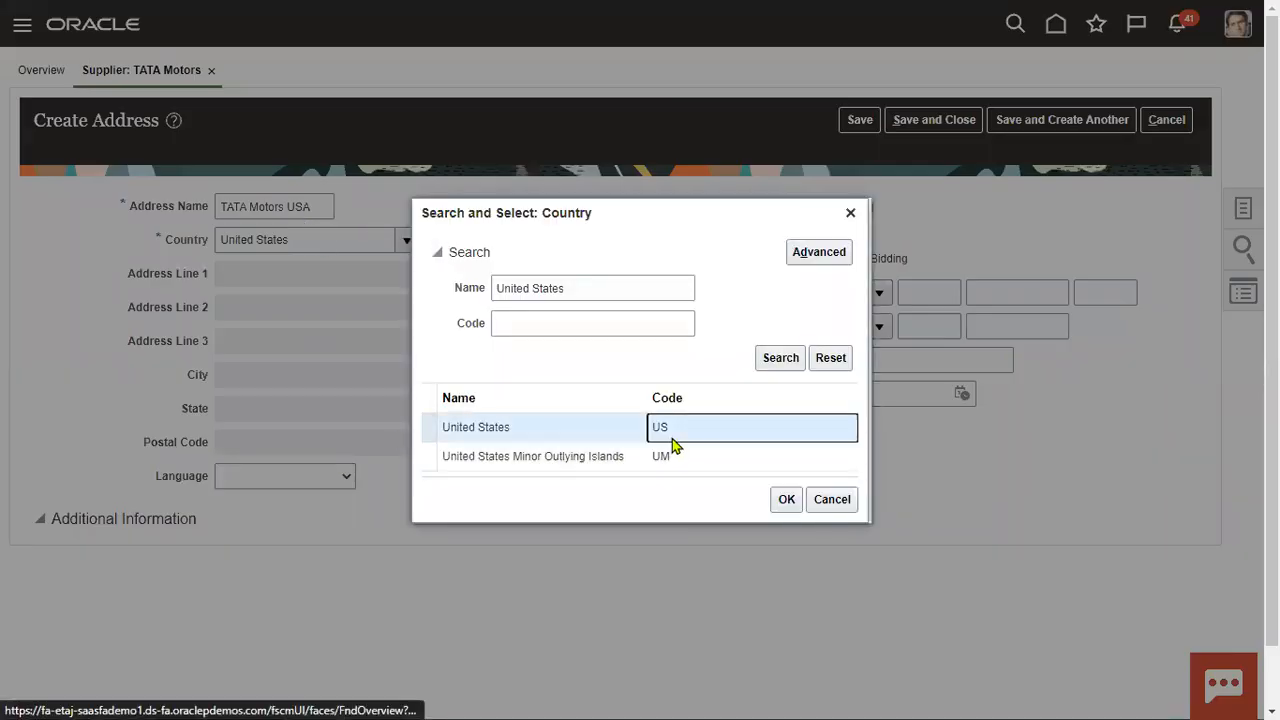
pyautogui.click(786, 502)
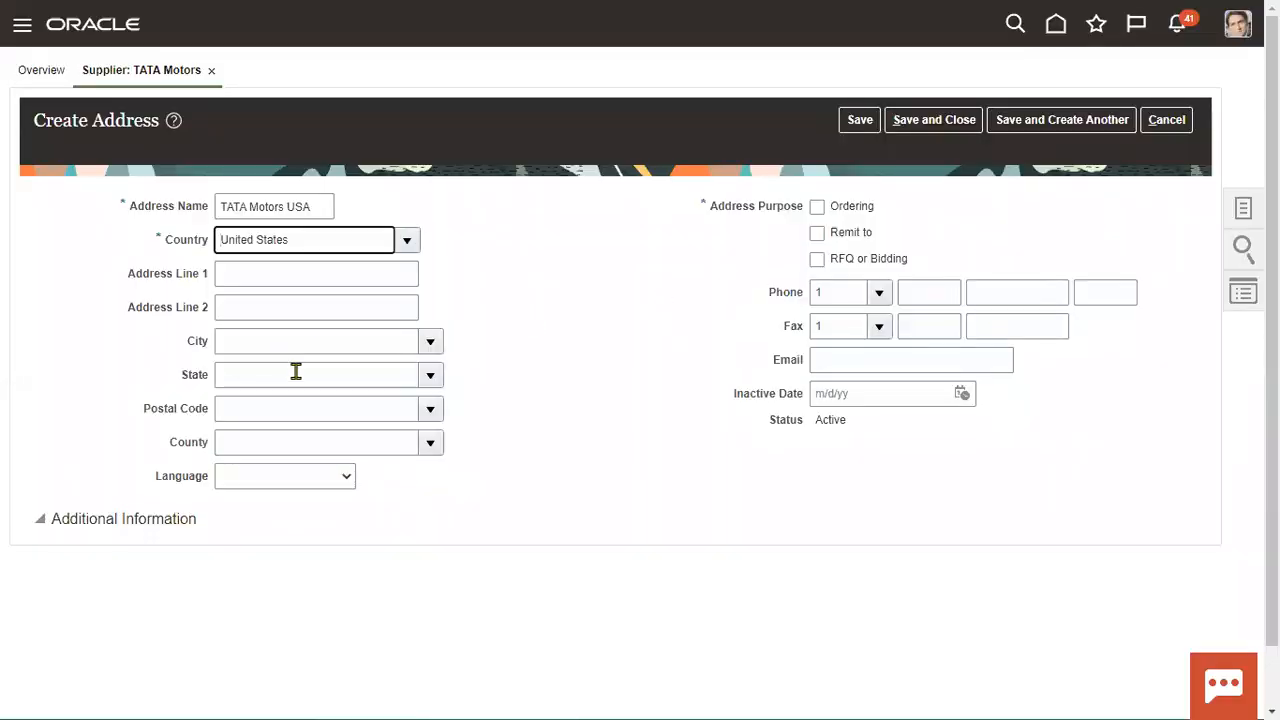
# Add address line 'TATA Motors USA' and postal code 12200 (Albany, NY), enable Ordering and RFQ, and save.
pyautogui.moveTo(317, 206); pyautogui.dragTo(85, 208)
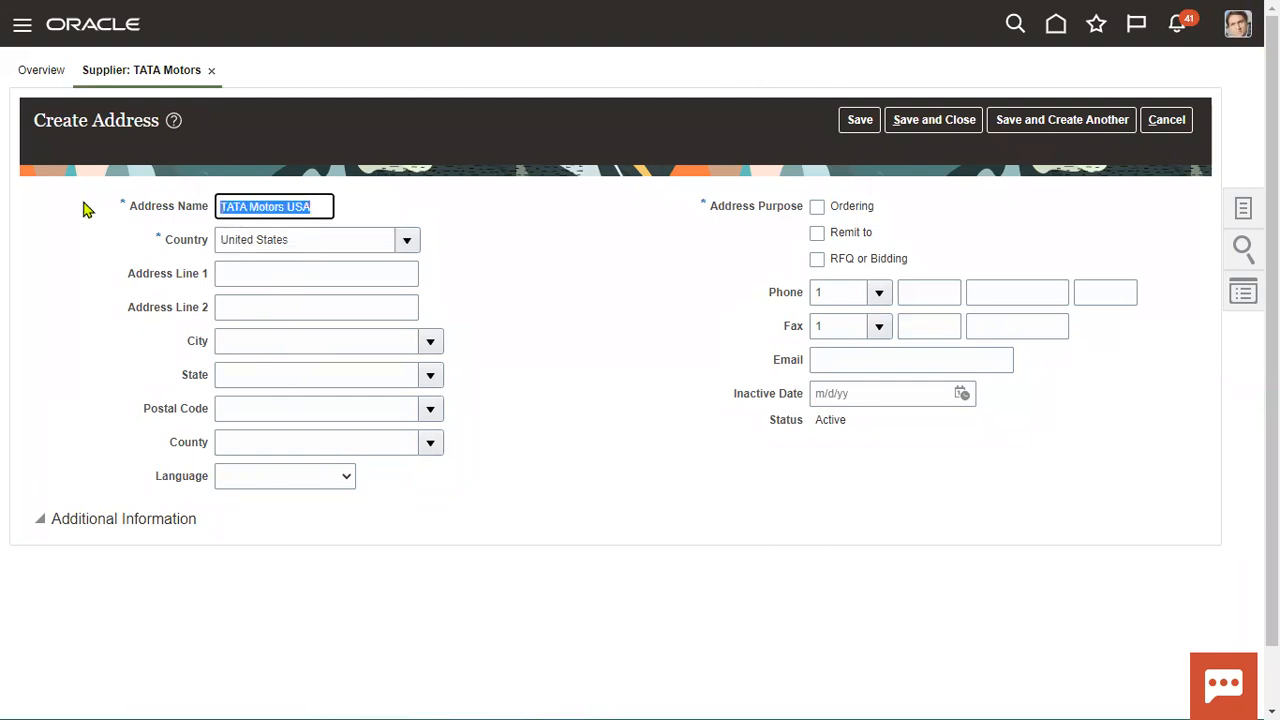
pyautogui.hotkey('ctrl', 'c')
pyautogui.click(287, 276)
pyautogui.hotkey('ctrl', 'v')
pyautogui.press('Tab')
pyautogui.press('Tab')
pyautogui.press('Tab')
pyautogui.press('Tab')
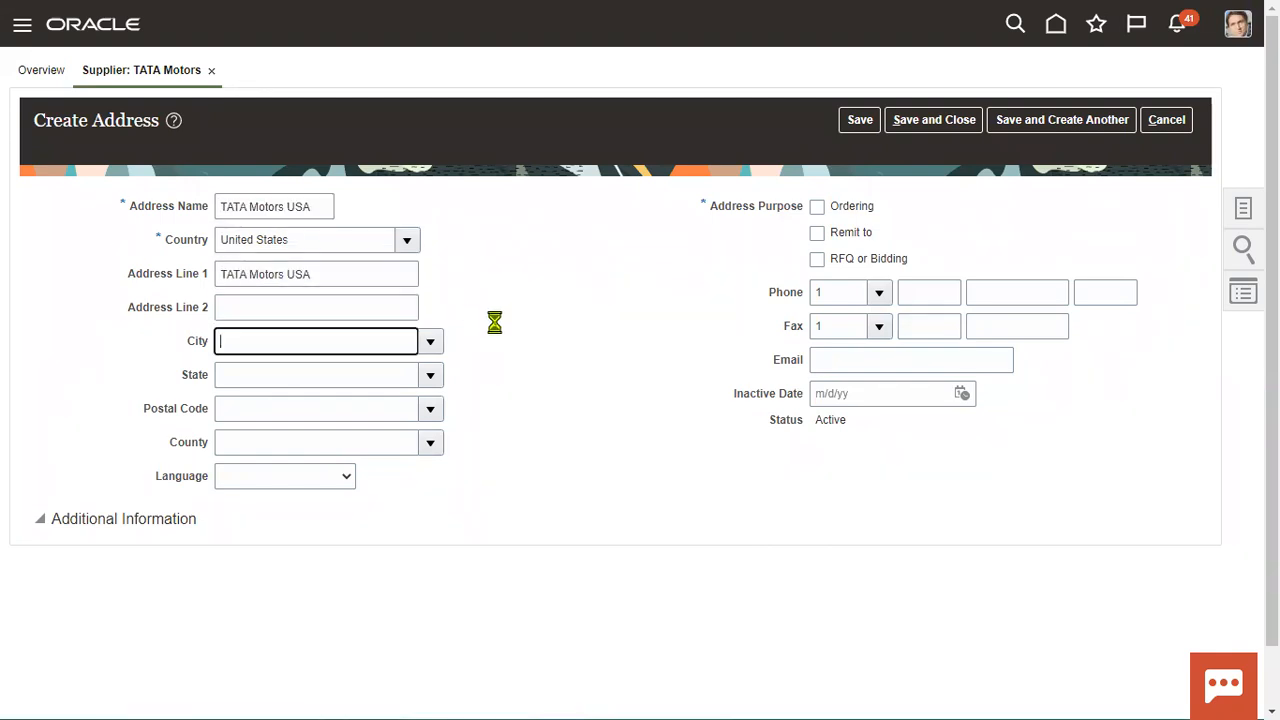
pyautogui.write('12200')
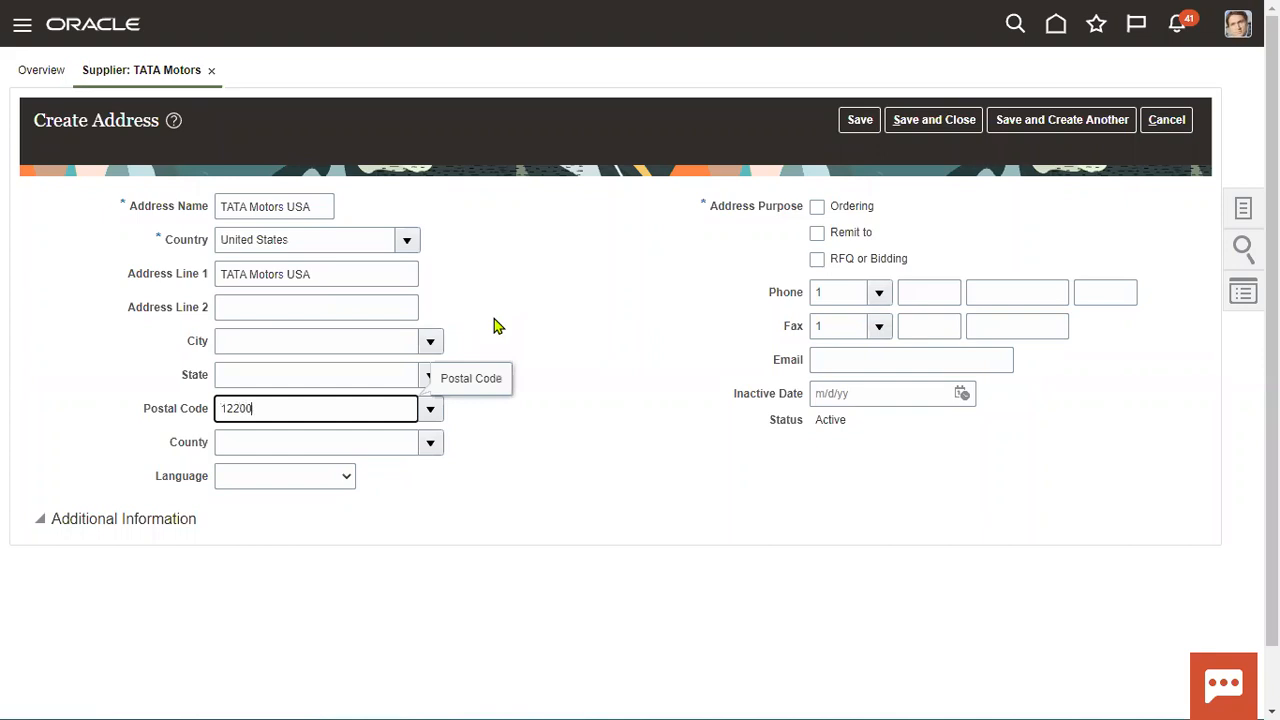
pyautogui.press('Tab')
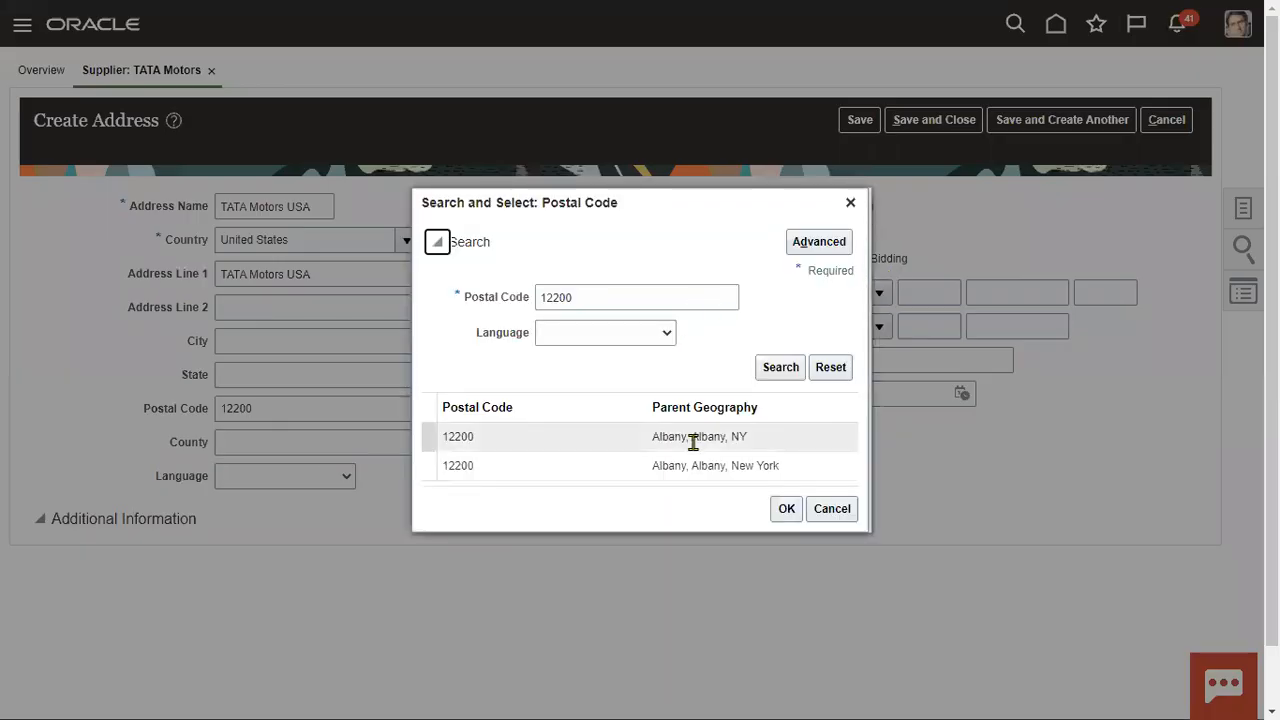
pyautogui.click(691, 437)
pyautogui.click(787, 509)
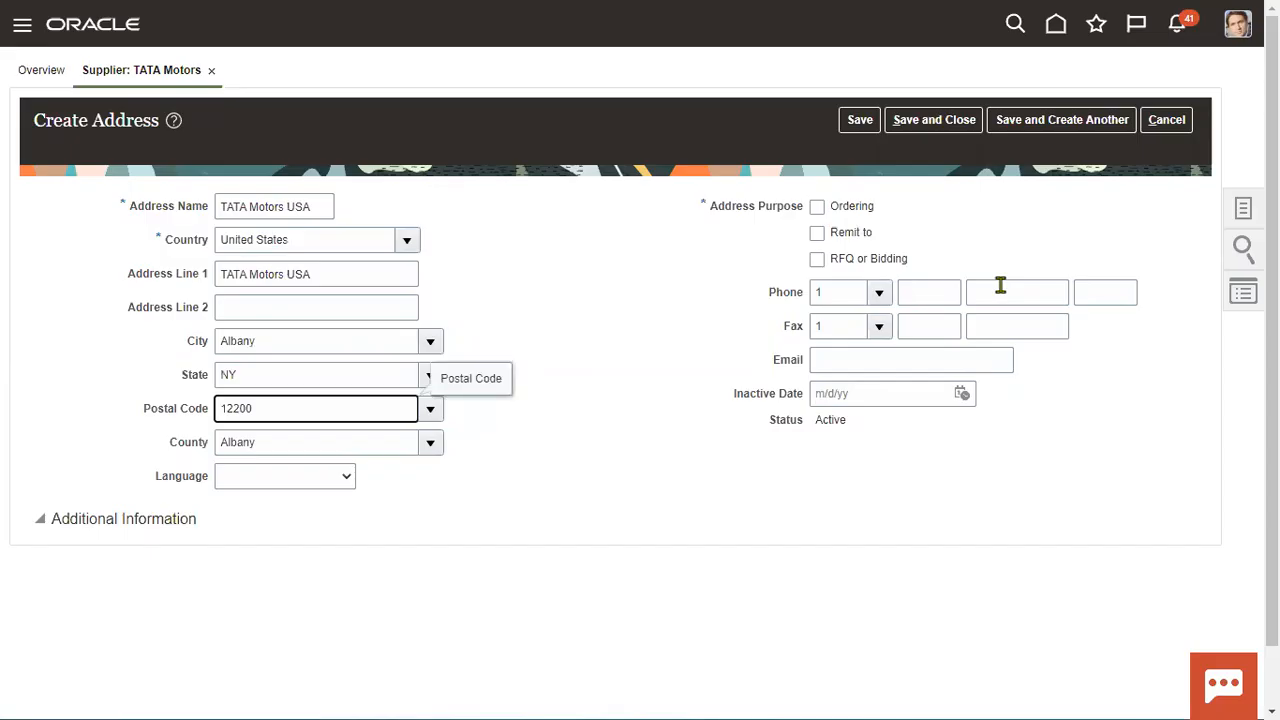
pyautogui.click(886, 261)
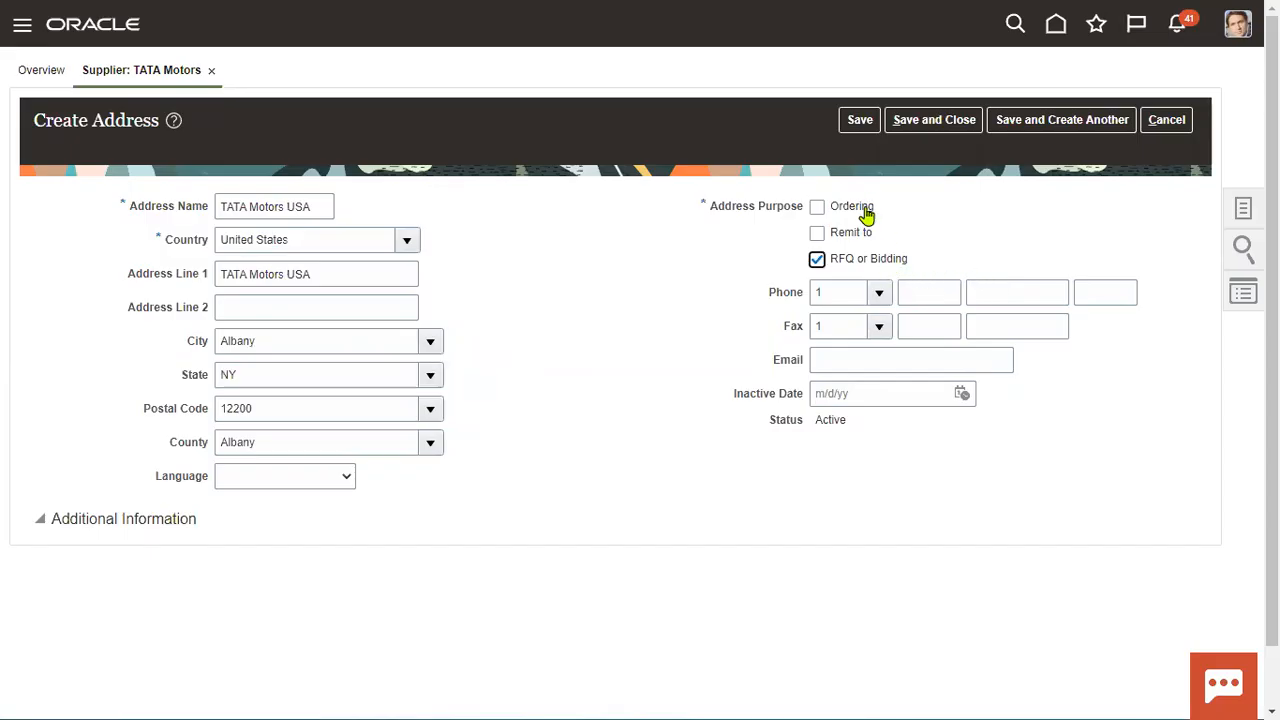
pyautogui.click(866, 213)
pyautogui.click(934, 119)
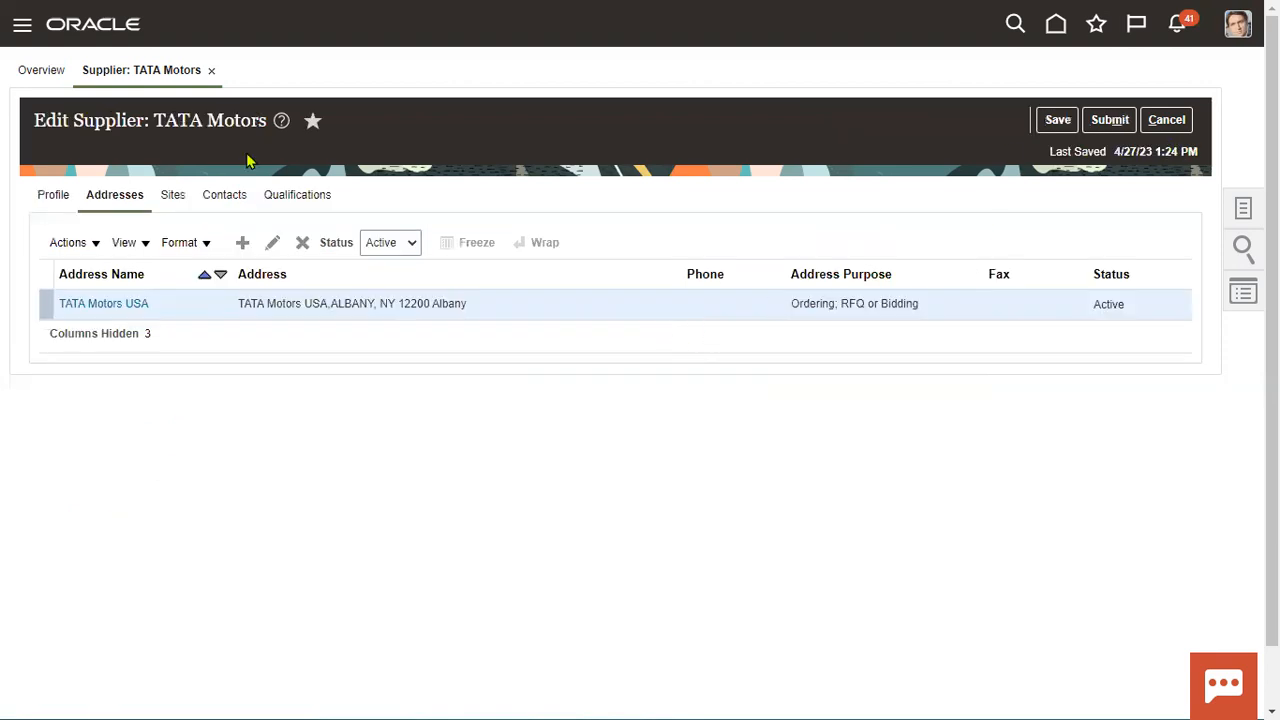
# Review the Sites tab, then submit the TATA Motors edits and dismiss the confirmation.
pyautogui.click(172, 196)
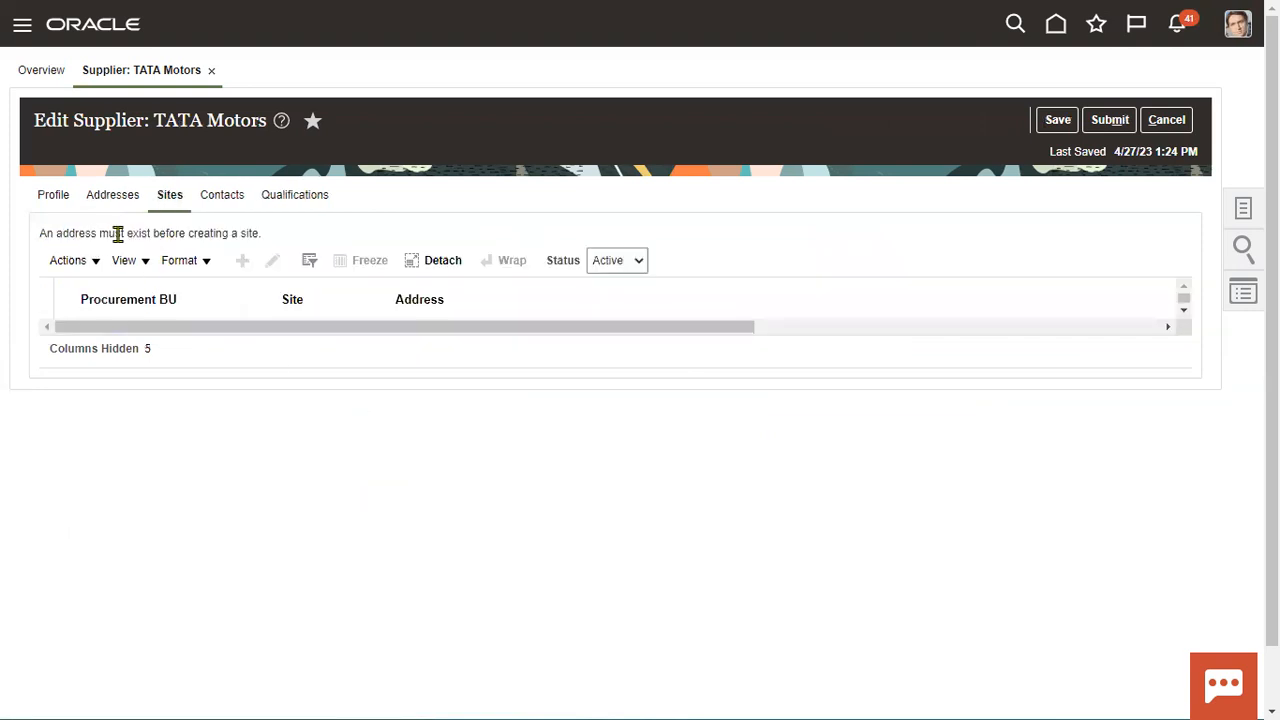
pyautogui.click(116, 202)
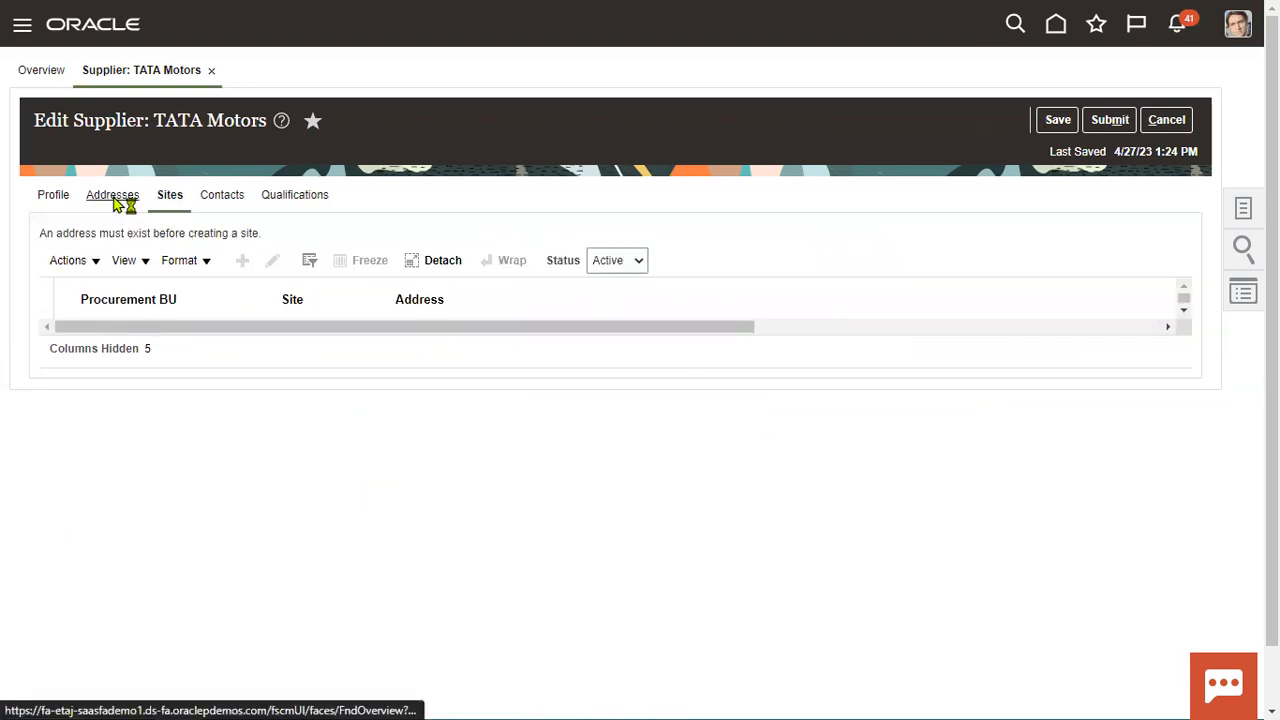
pyautogui.click(1112, 121)
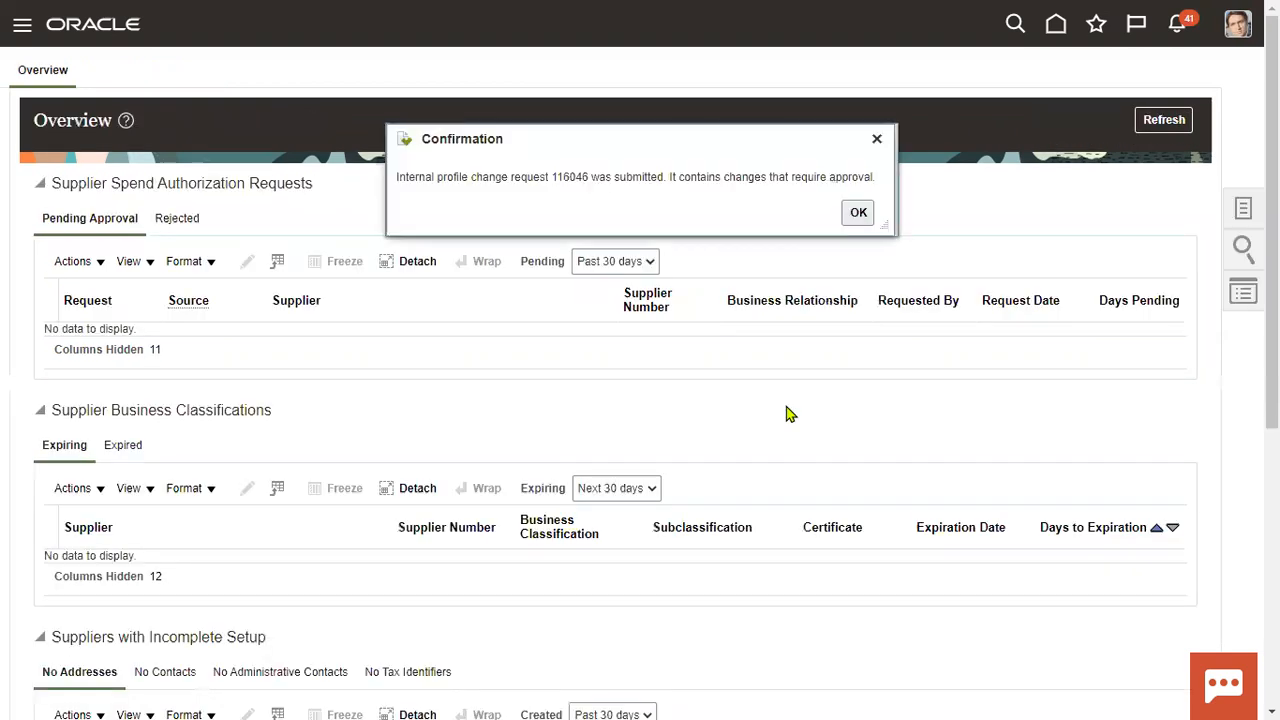
pyautogui.click(855, 214)
# Search Manage Suppliers for keyword 'TATA' and open TATA Motors for editing.
pyautogui.click(1243, 208)
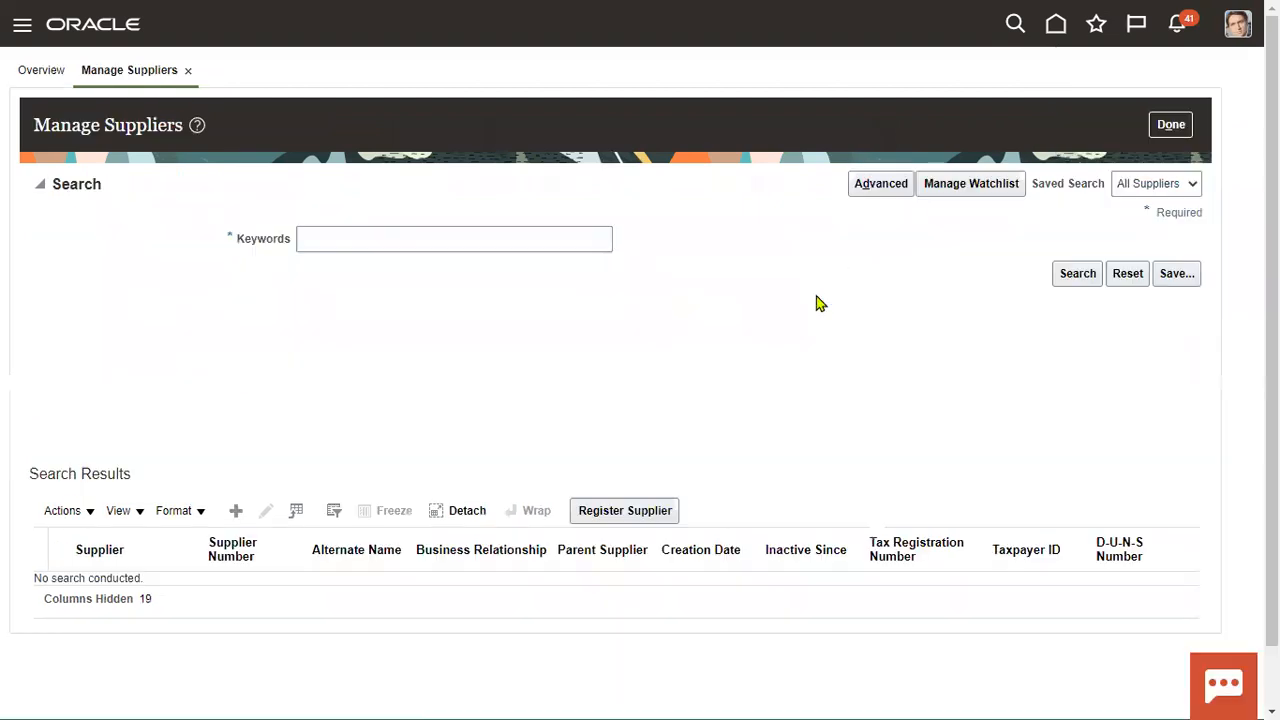
pyautogui.click(331, 249)
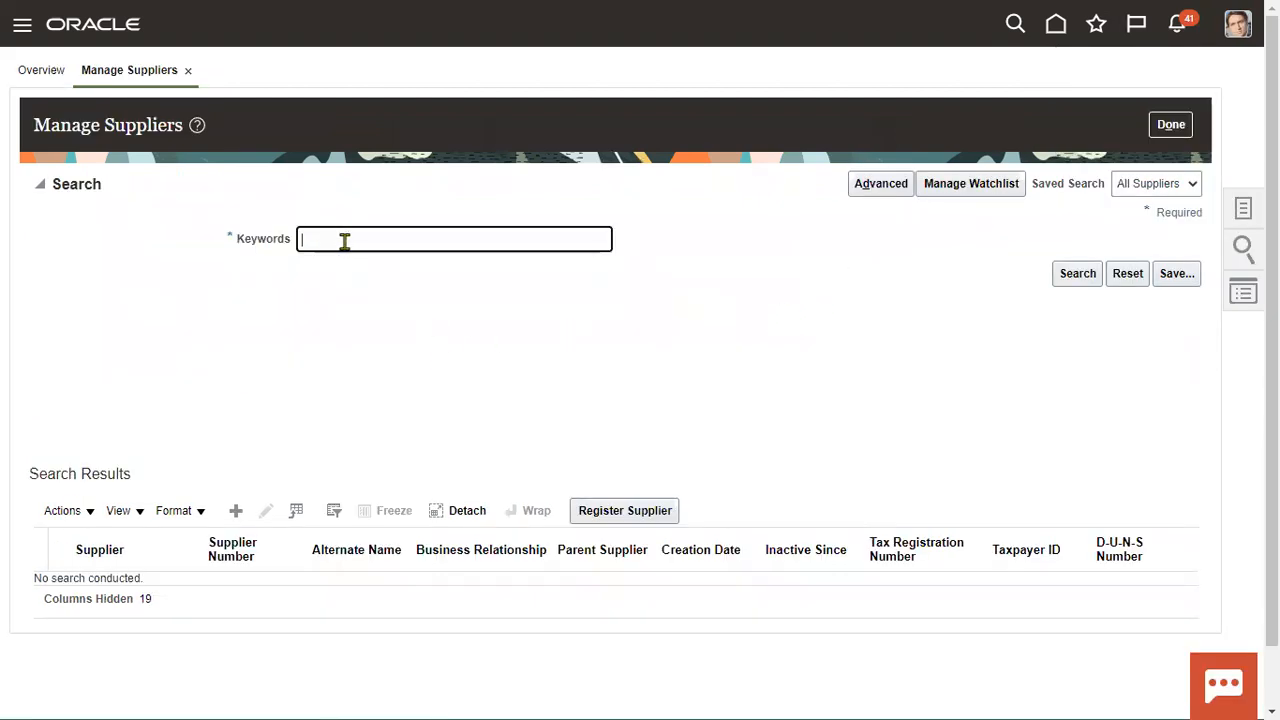
pyautogui.write('TATA')
pyautogui.click(1076, 275)
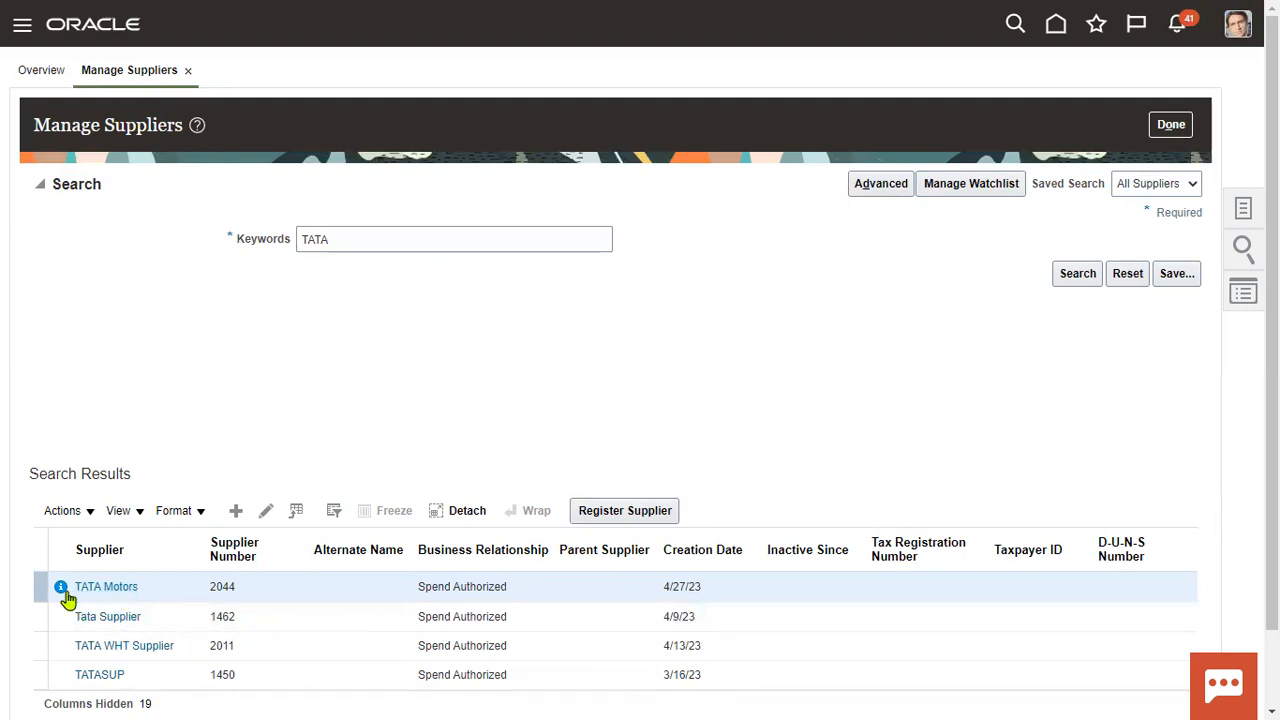
pyautogui.moveTo(61, 597)
pyautogui.click(1073, 276)
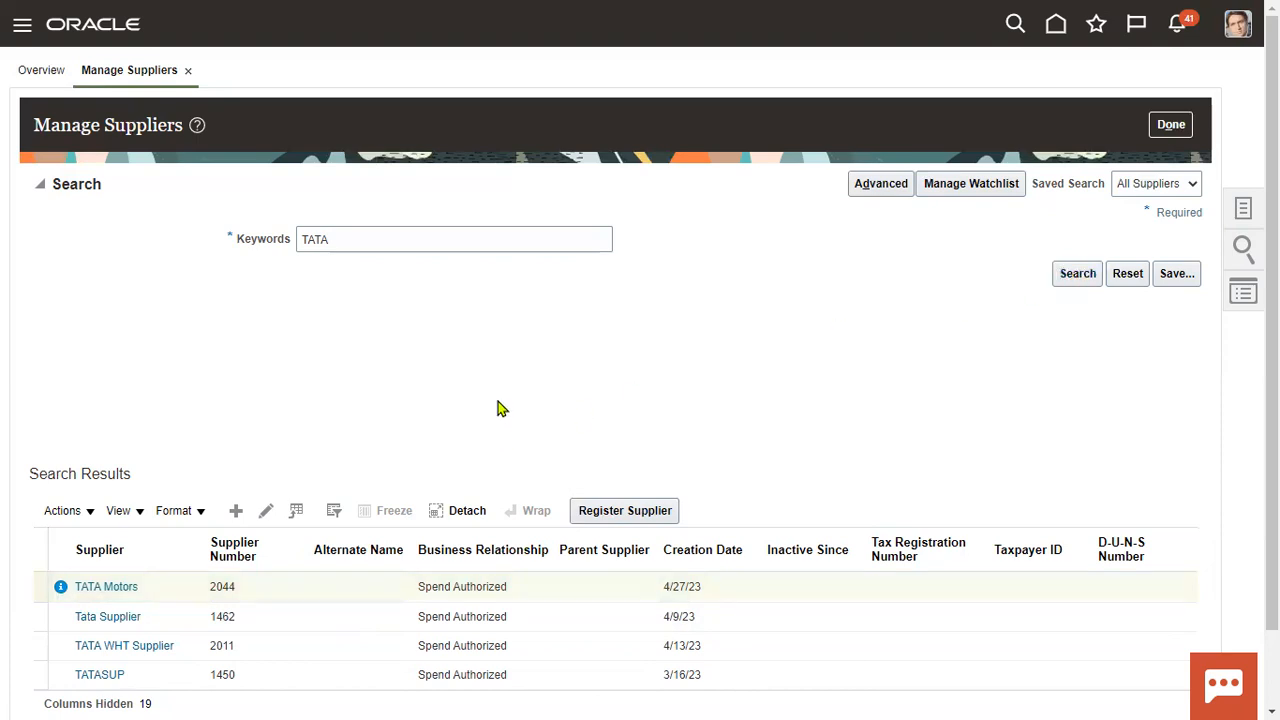
pyautogui.click(1071, 277)
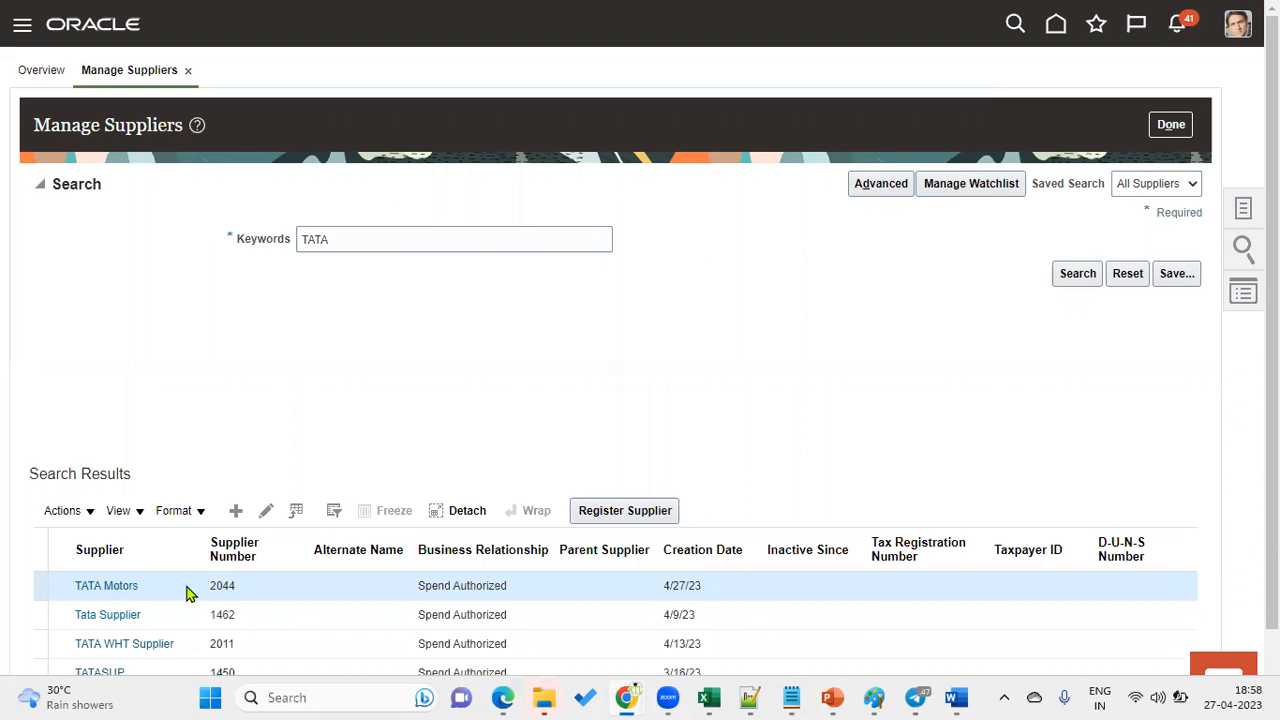
pyautogui.click(266, 511)
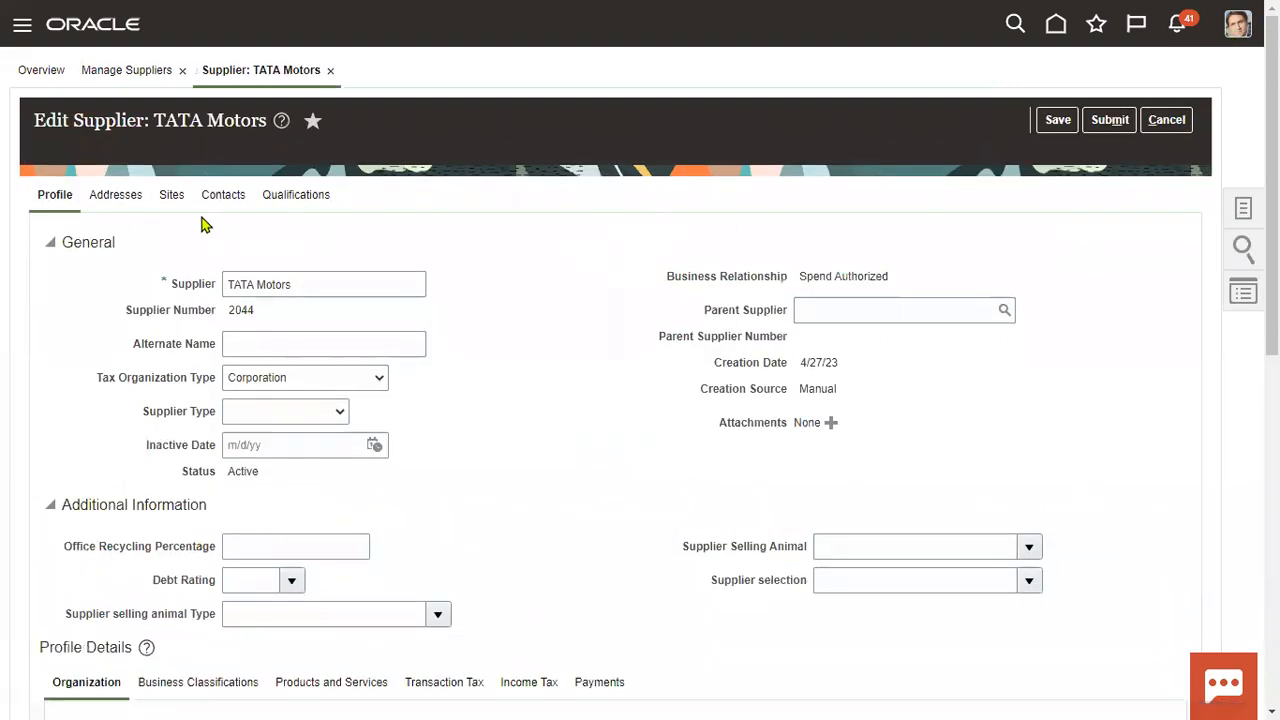
# Start a new site from the TATA Motors Sites tab.
pyautogui.click(173, 198)
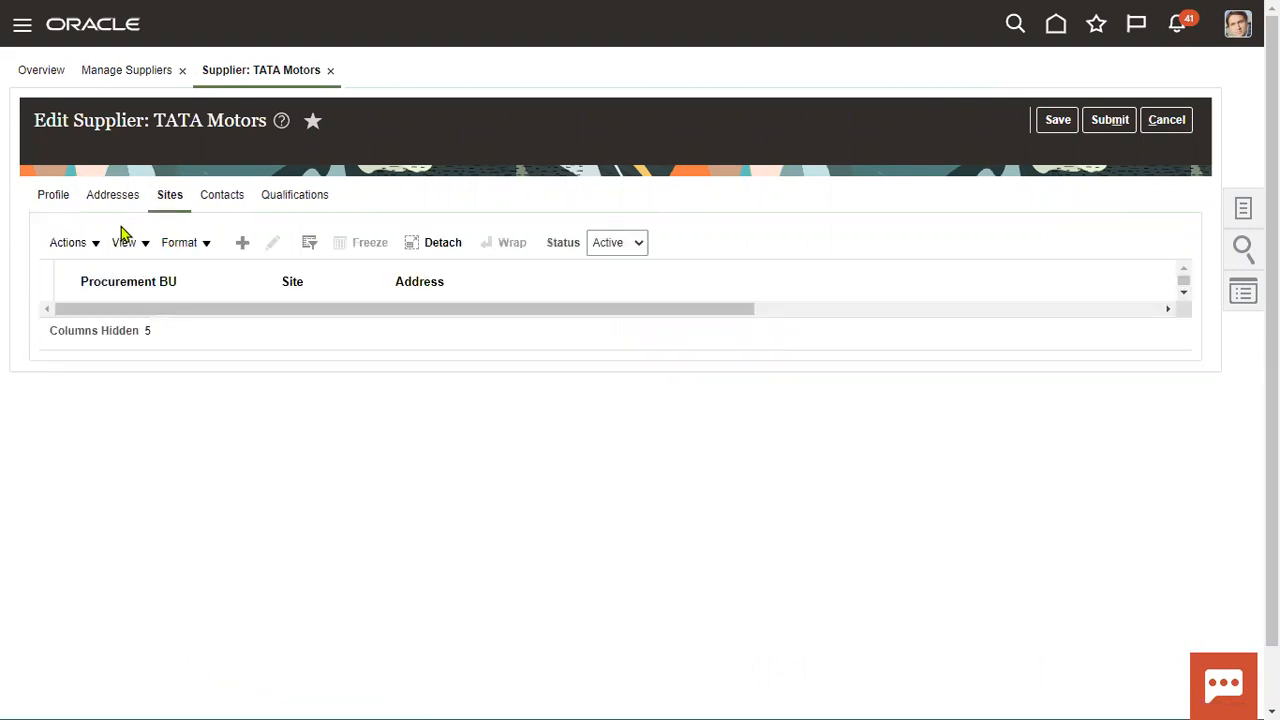
pyautogui.click(243, 246)
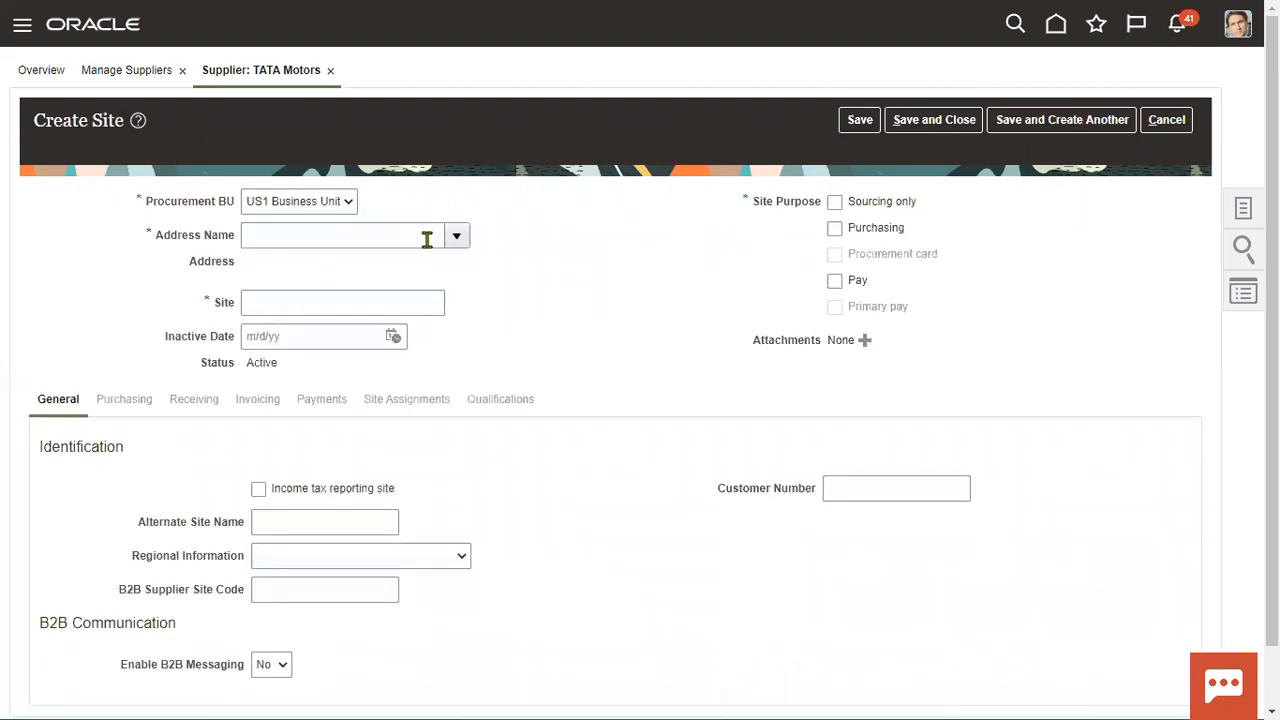
# Create site 'TATA Site' on address TATA Motors USA, enabled for Pay, and save it.
pyautogui.click(456, 236)
pyautogui.click(352, 305)
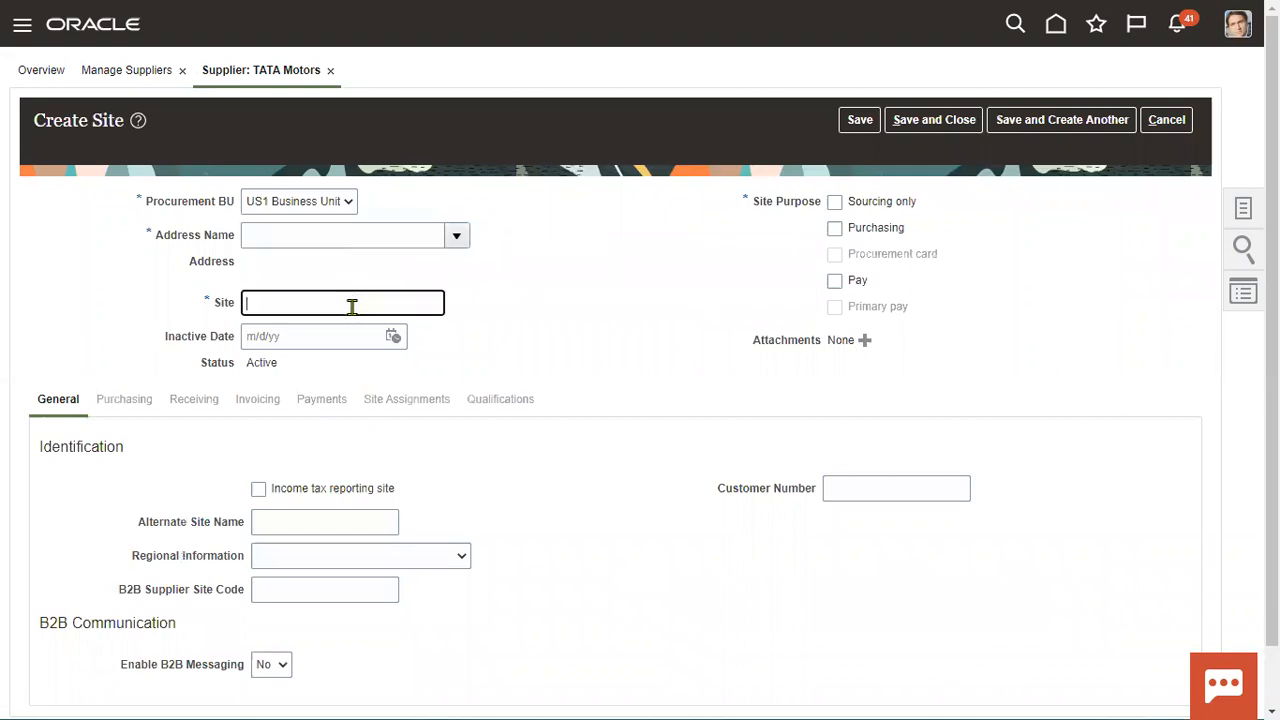
pyautogui.write('TATA Site')
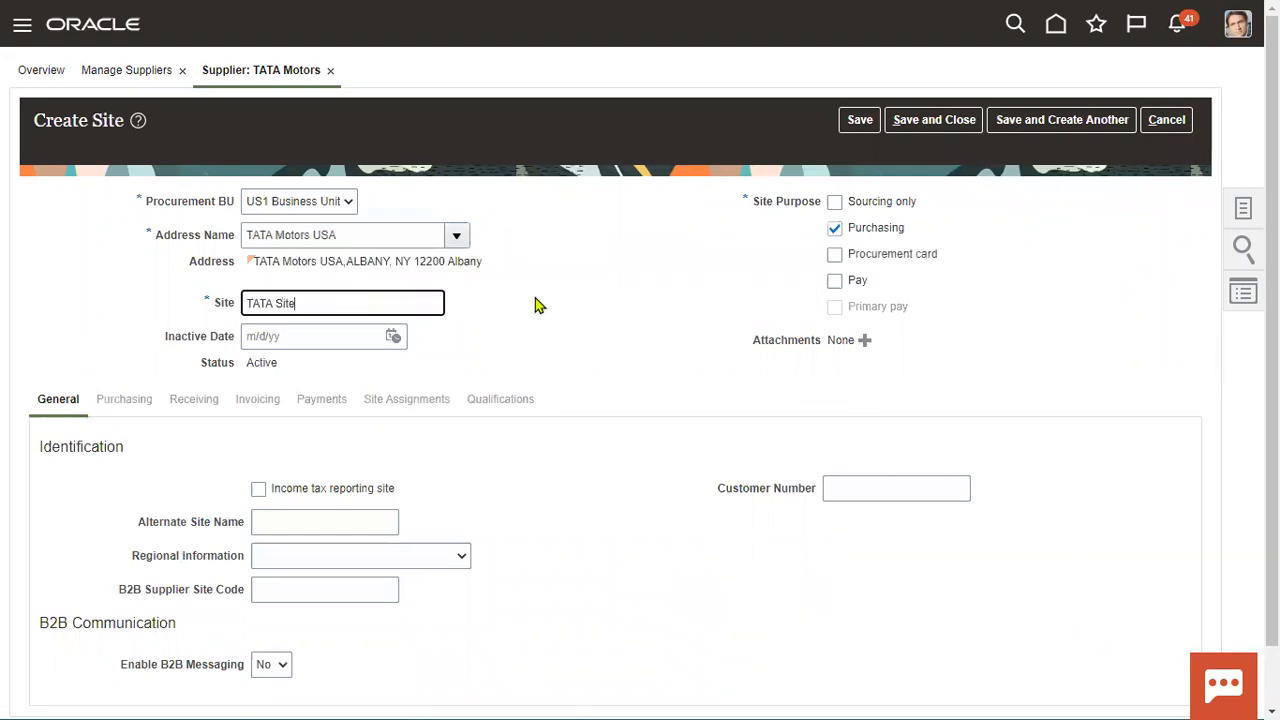
pyautogui.click(855, 280)
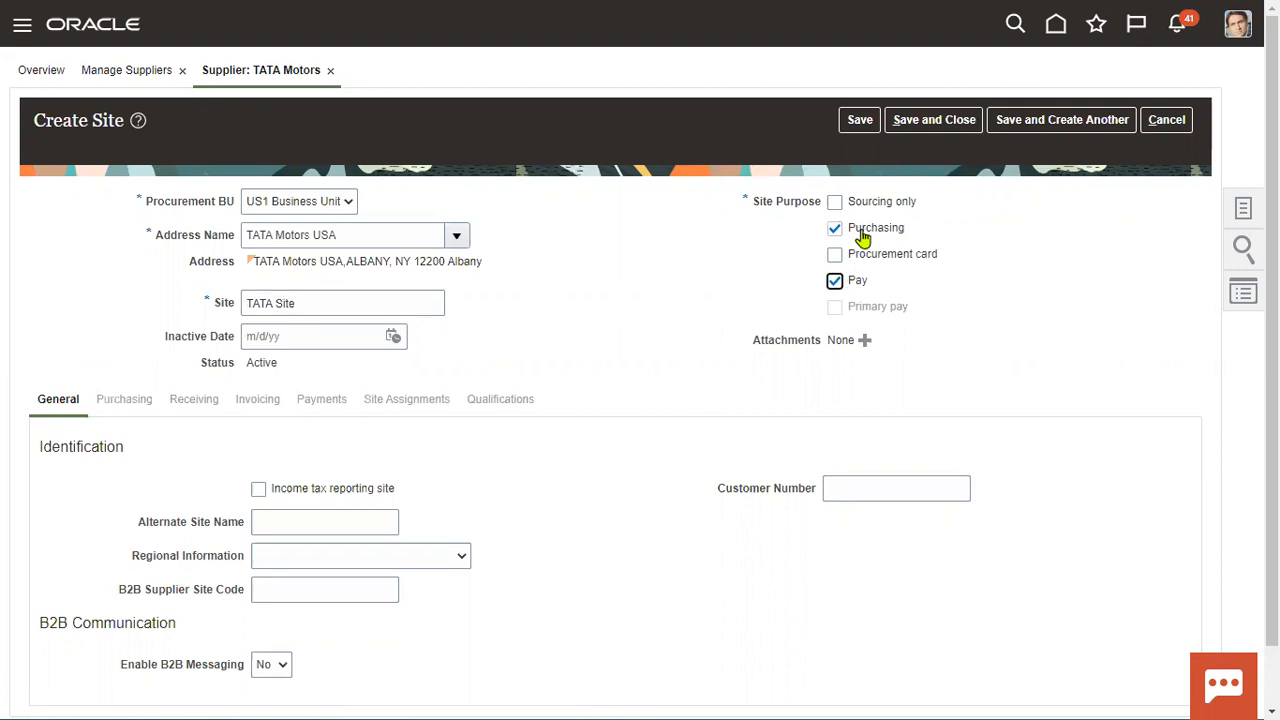
pyautogui.click(859, 120)
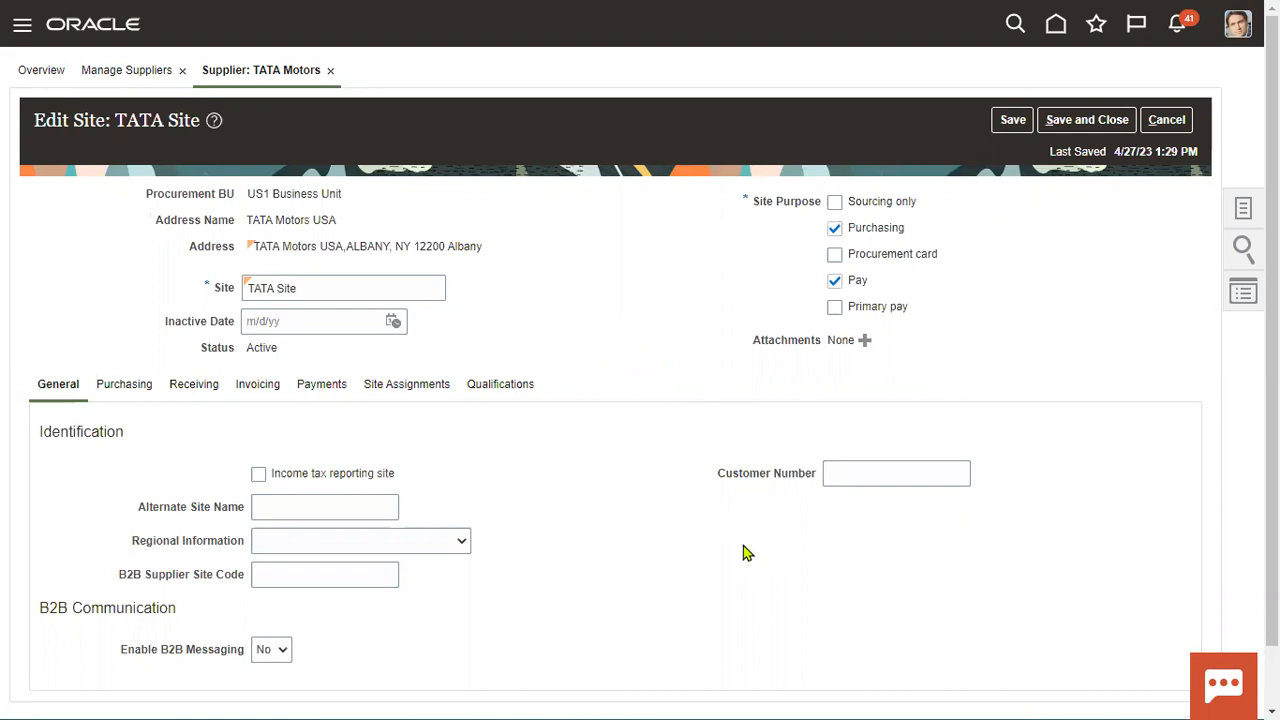
# Auto-create the site's business unit assignments, save and close, then submit the supplier.
pyautogui.click(414, 389)
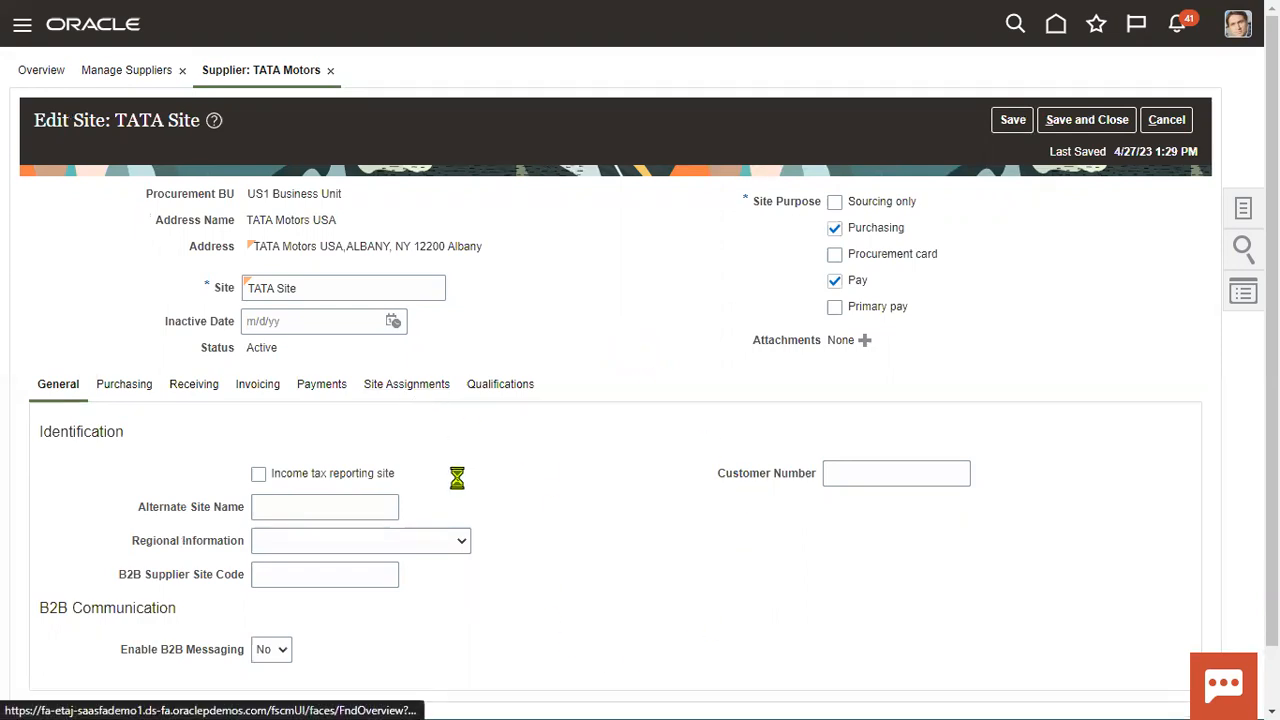
pyautogui.click(386, 433)
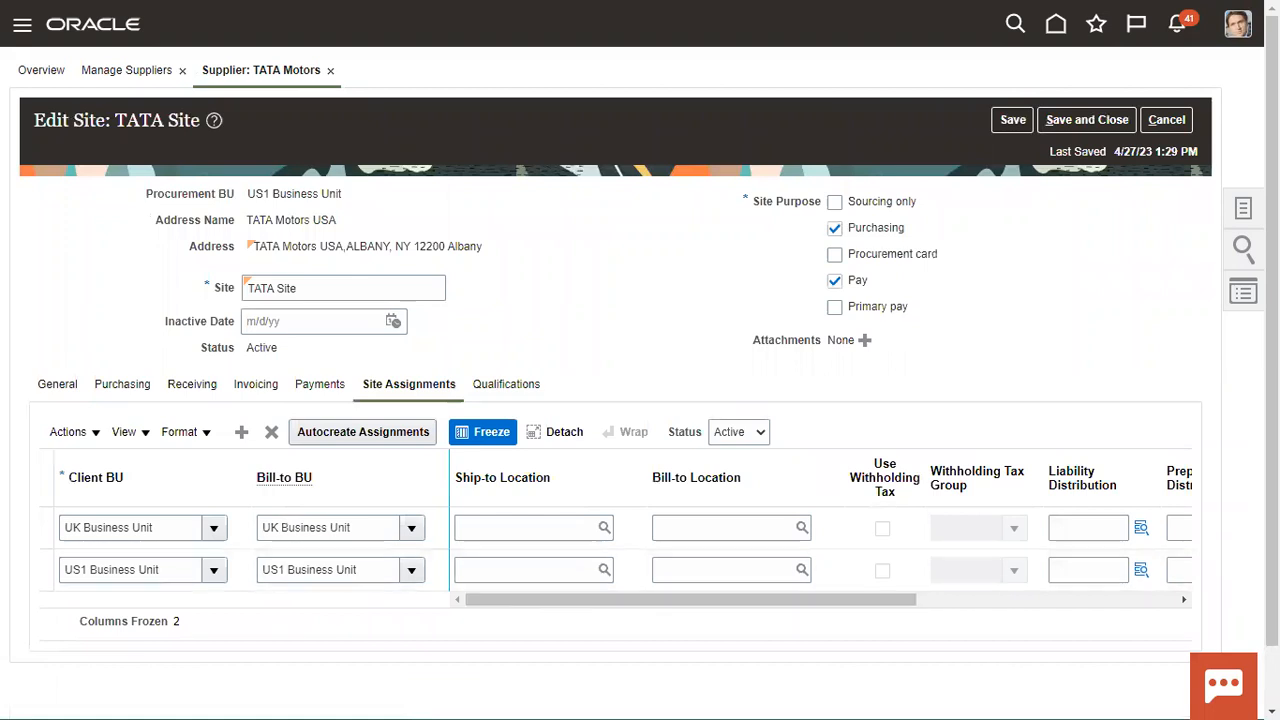
pyautogui.click(1008, 122)
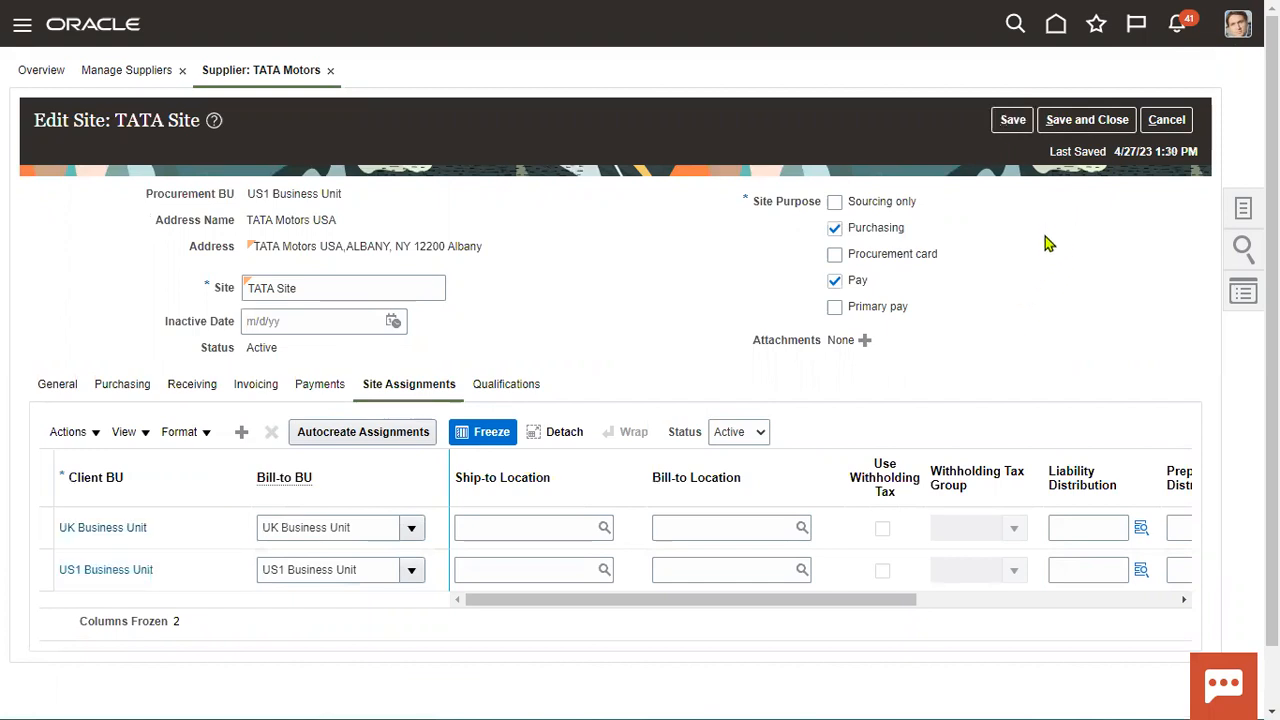
pyautogui.click(1084, 120)
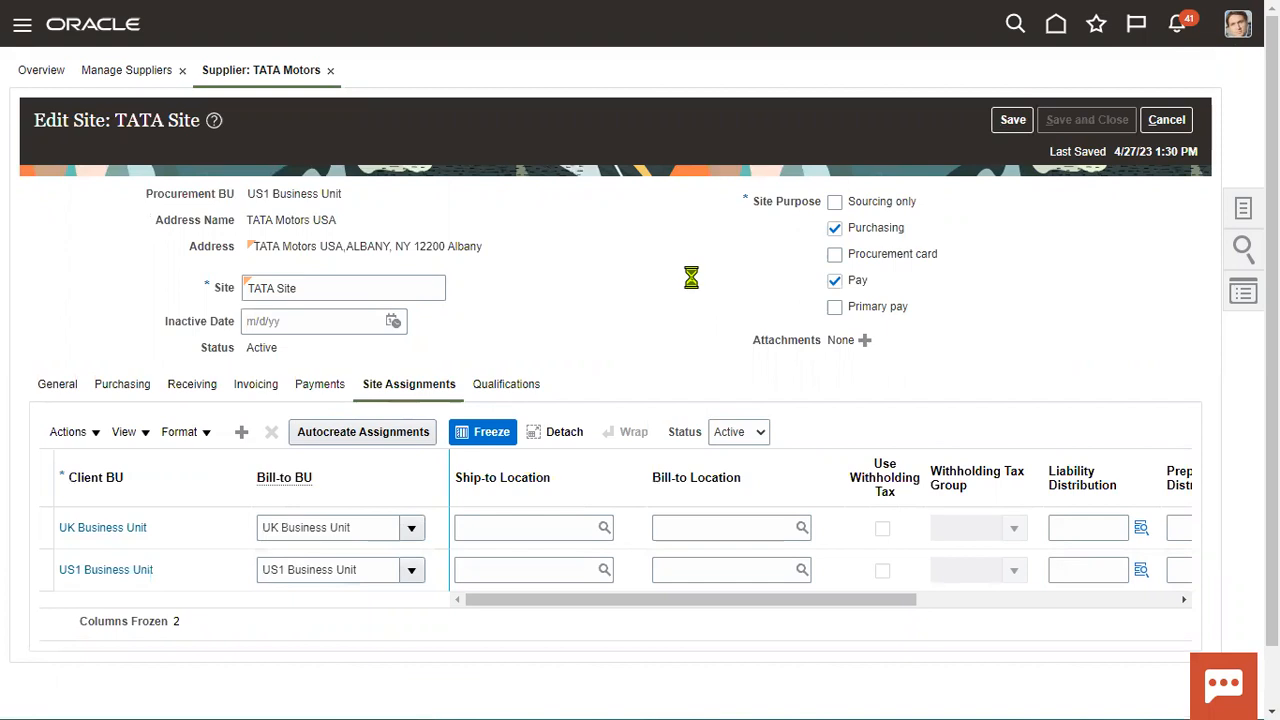
pyautogui.click(690, 383)
pyautogui.click(1106, 122)
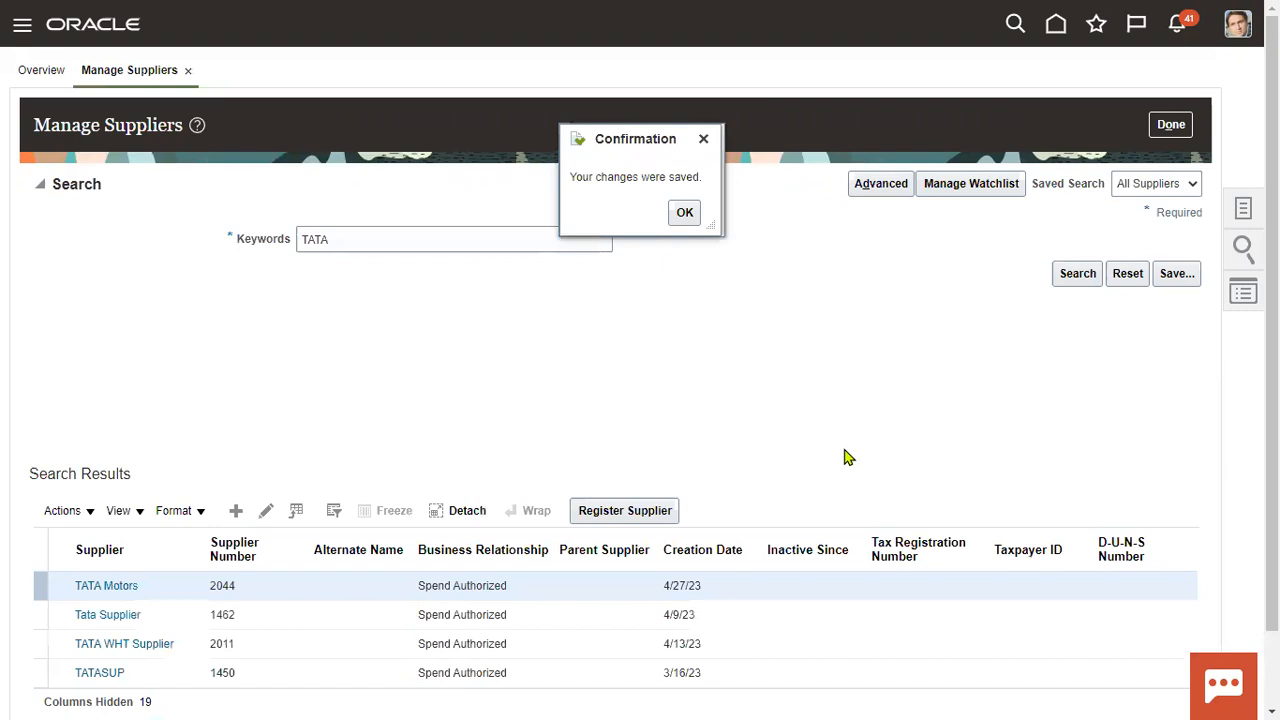
# Sign out and sign back in as the financials implementation user with its password.
pyautogui.click(686, 213)
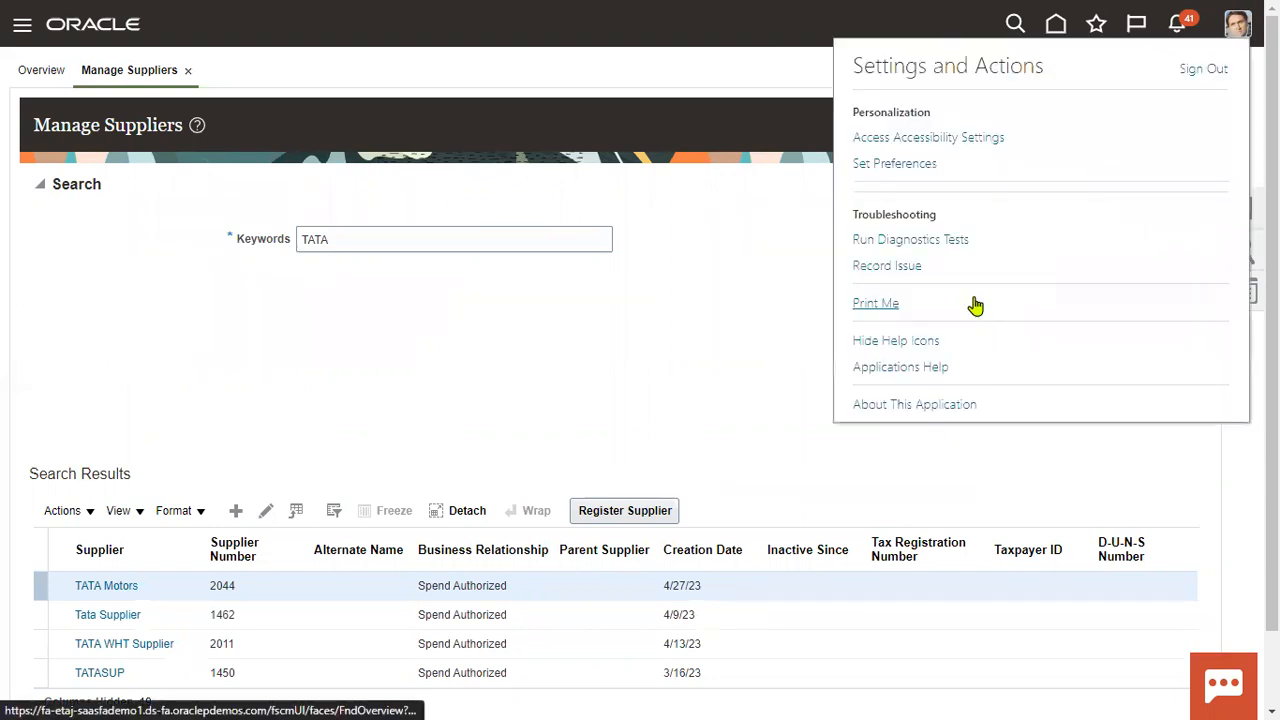
pyautogui.click(1201, 71)
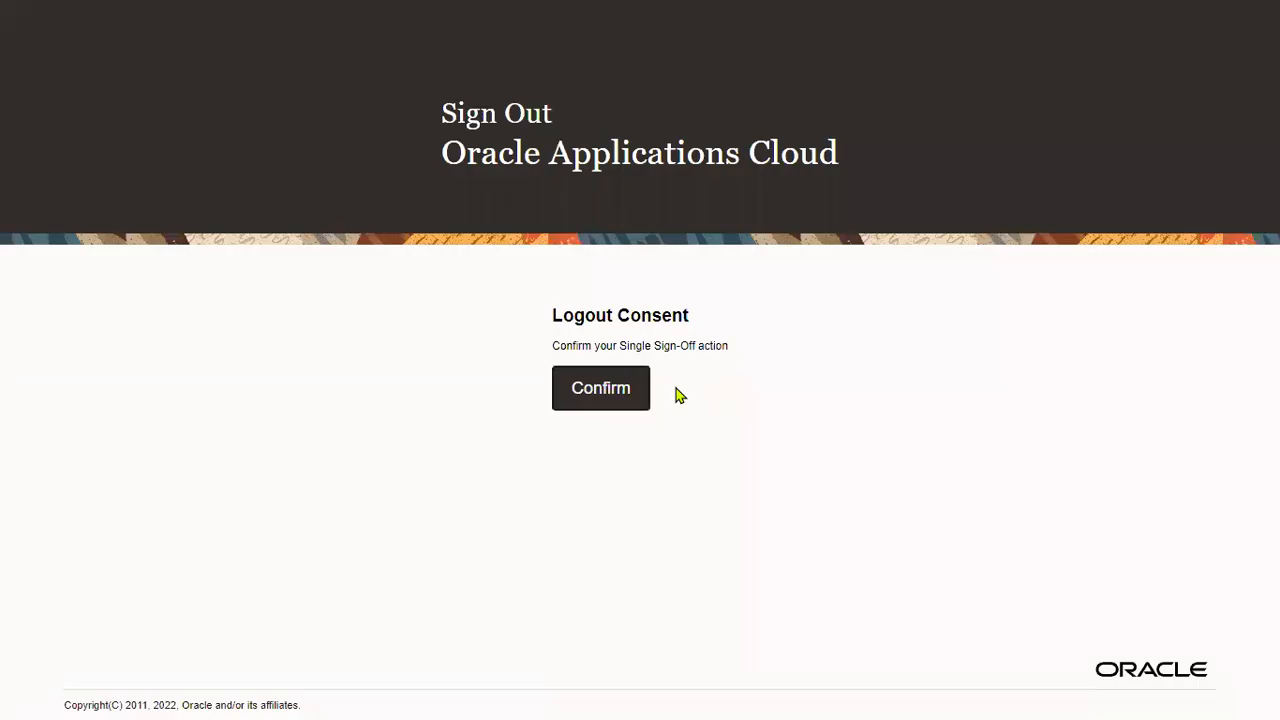
pyautogui.click(620, 384)
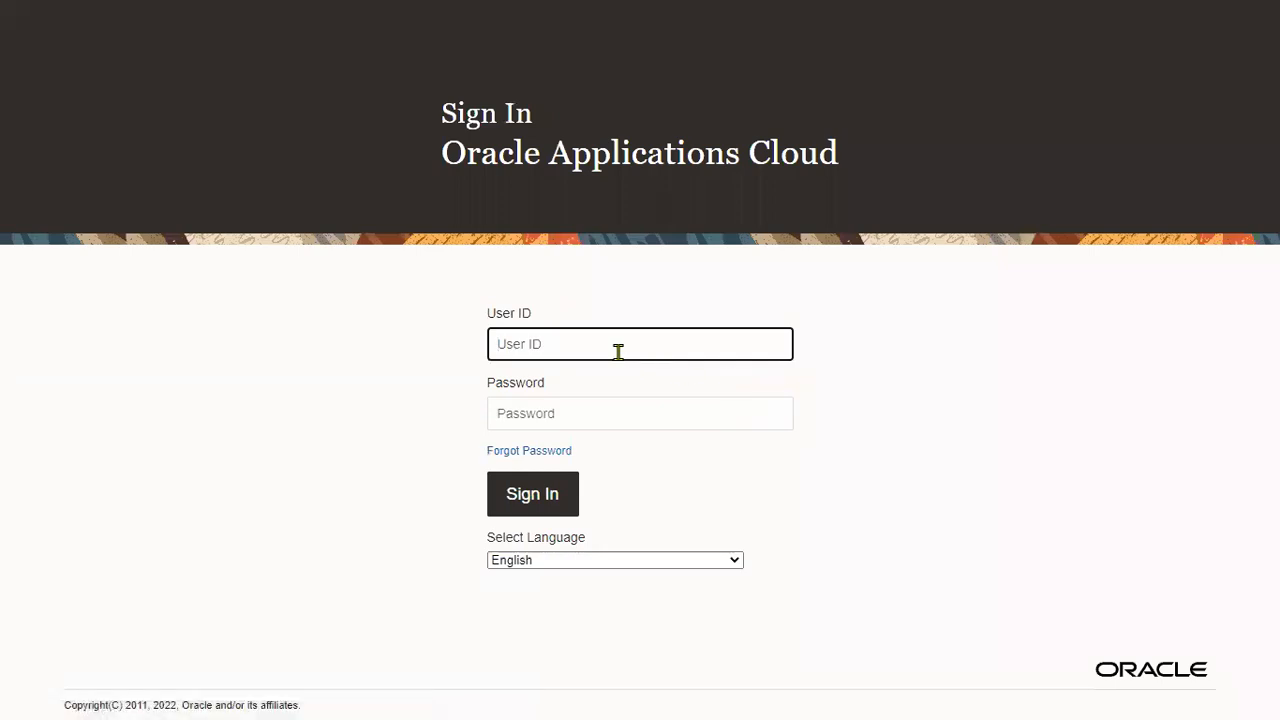
pyautogui.write('fin')
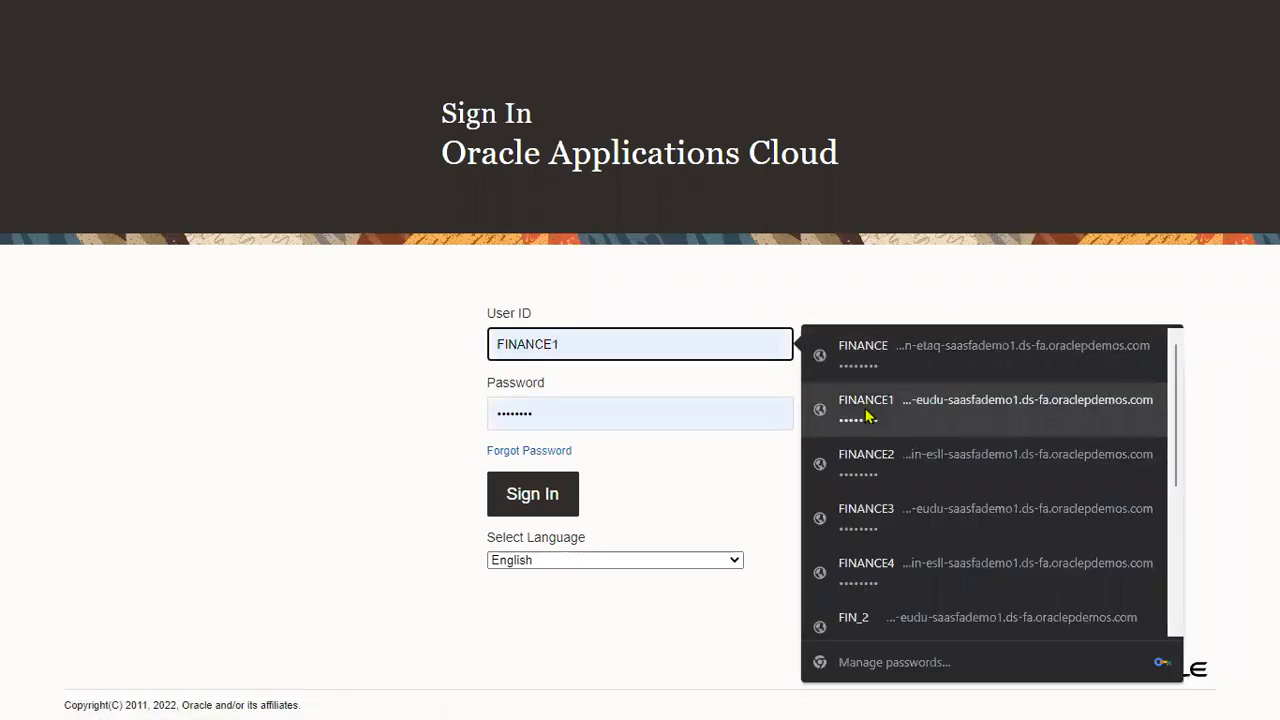
pyautogui.click(840, 612)
pyautogui.press('BackSpace')
pyautogui.write('impl')
pyautogui.press('Tab')
pyautogui.write('Welcome1')
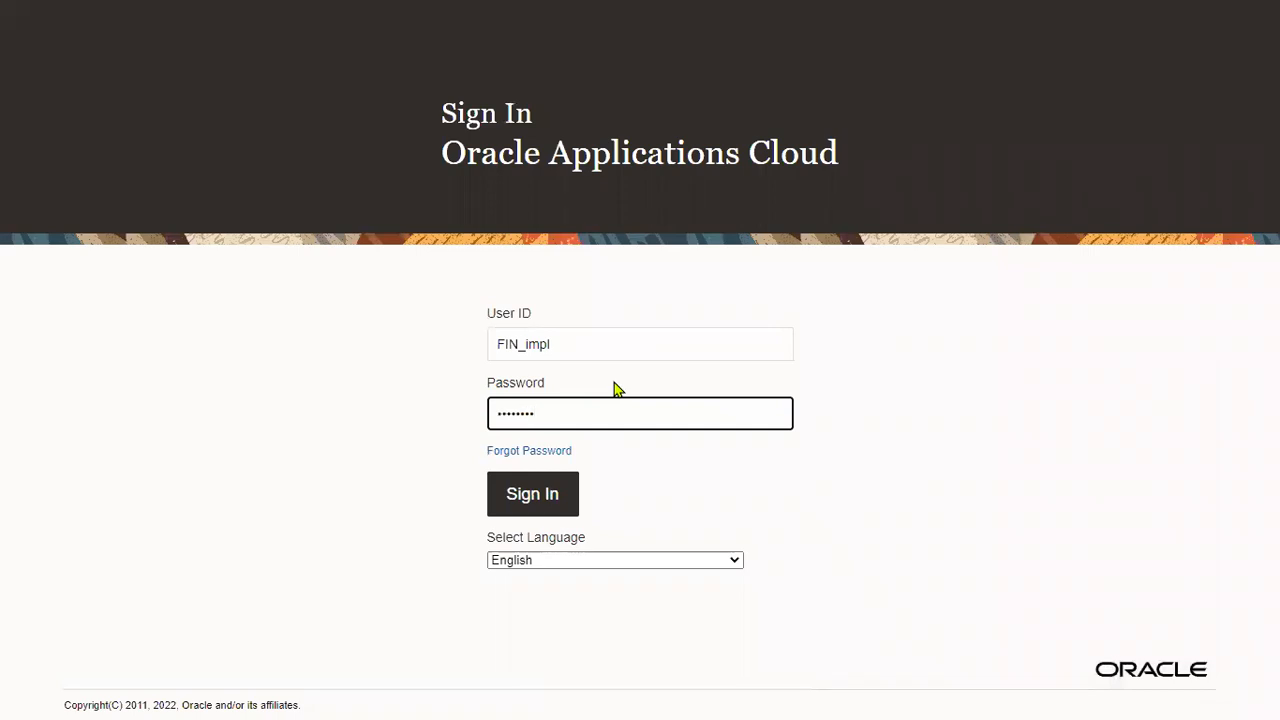
pyautogui.click(559, 487)
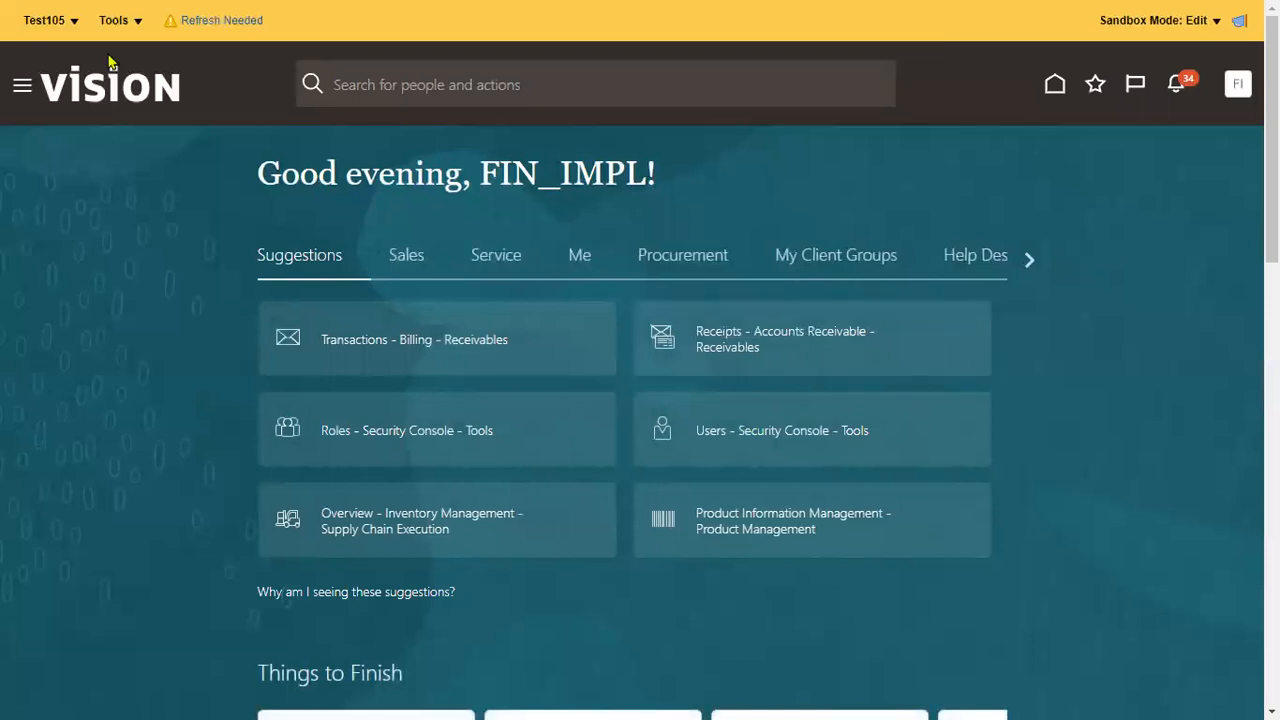
# Leave the Test105 sandbox and go to Setup and Maintenance.
pyautogui.click(48, 20)
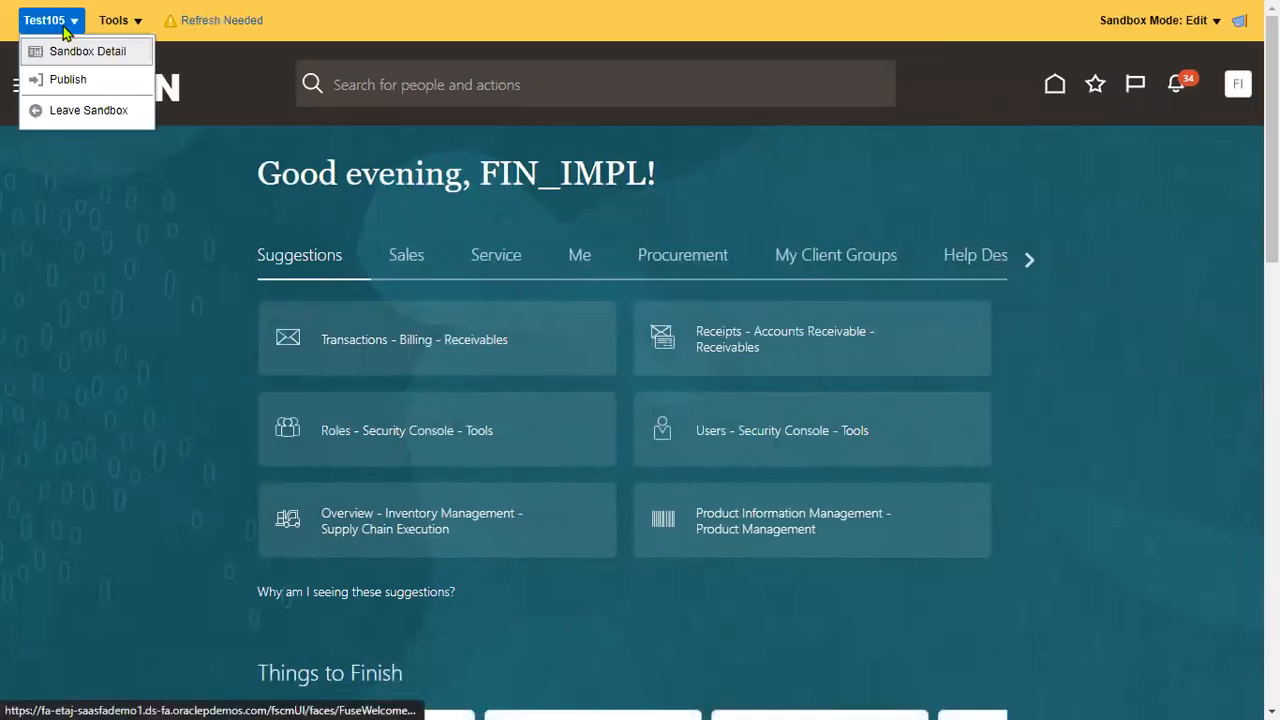
pyautogui.click(97, 111)
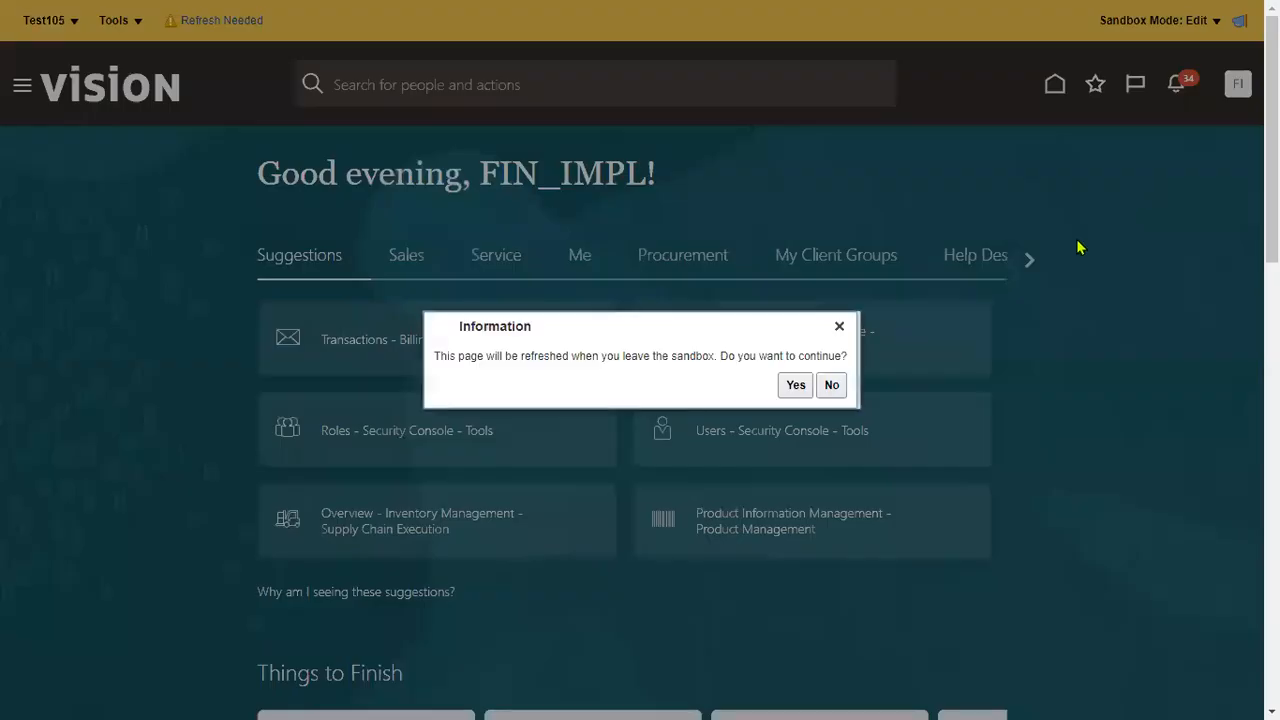
pyautogui.click(795, 384)
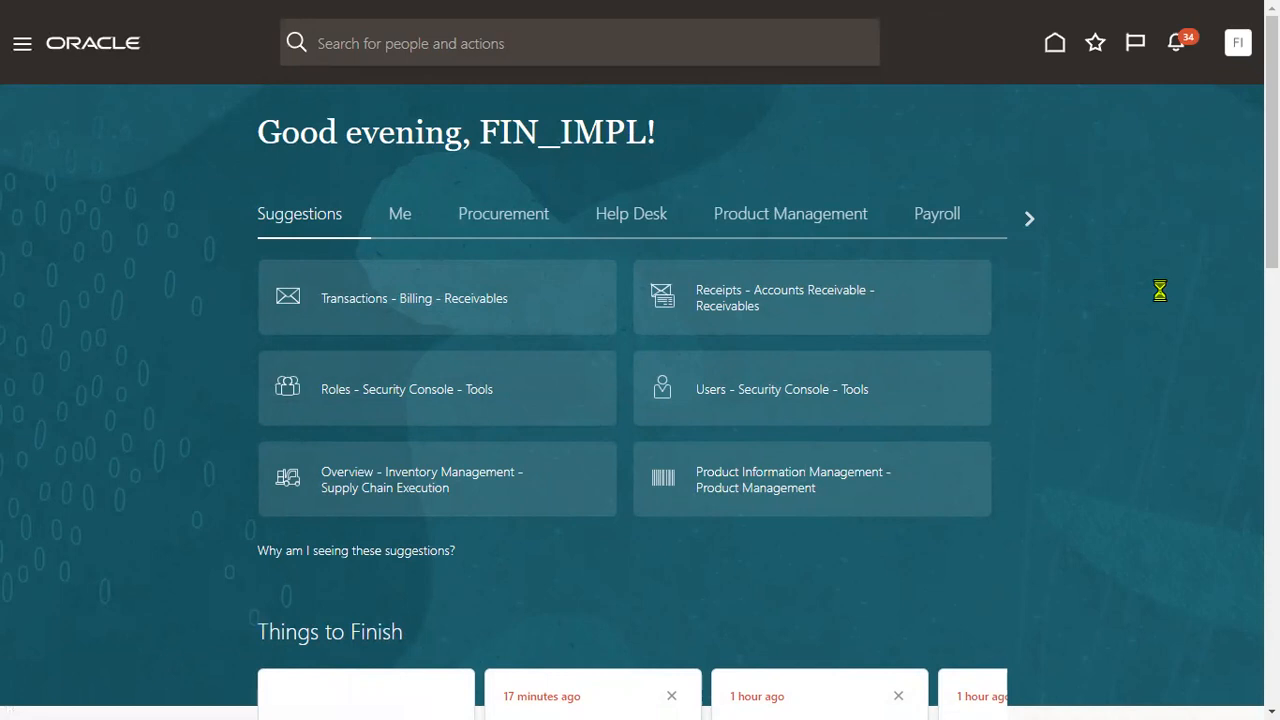
pyautogui.click(905, 327)
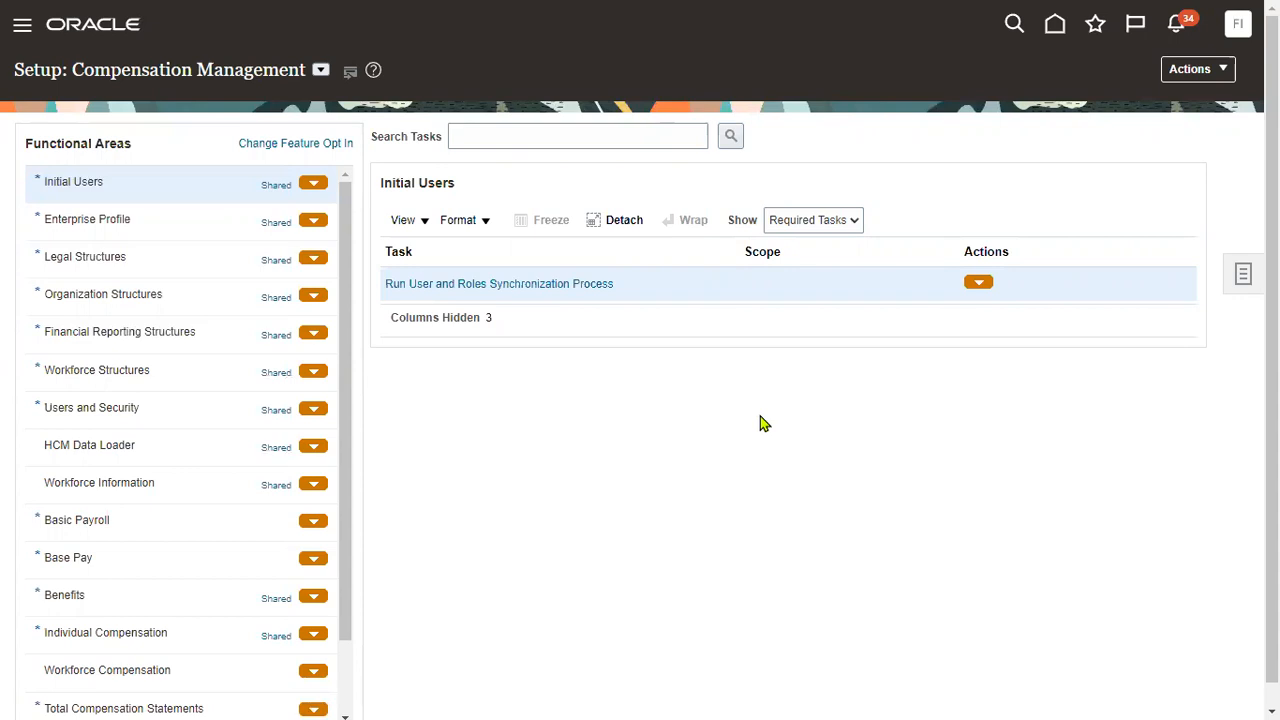
# Switch the setup offering to Financials, search tasks for 'Payables', and open Manage Payables Lookups.
pyautogui.click(320, 69)
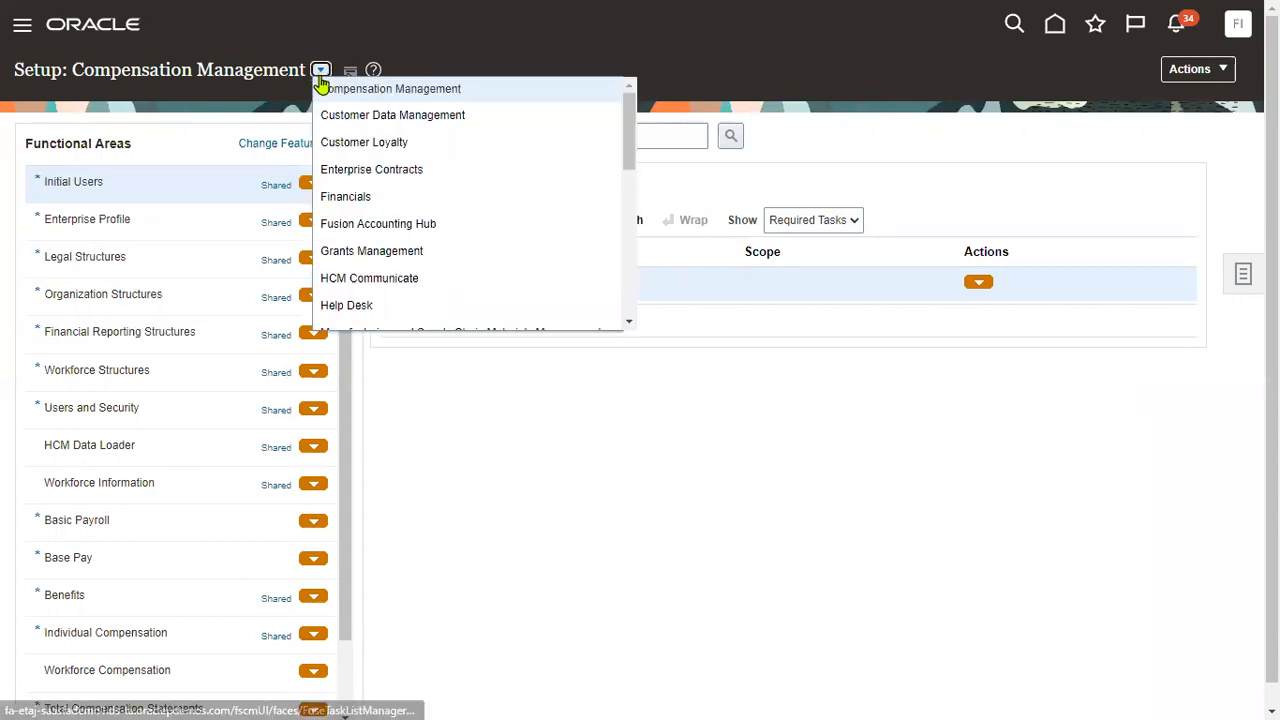
pyautogui.click(345, 197)
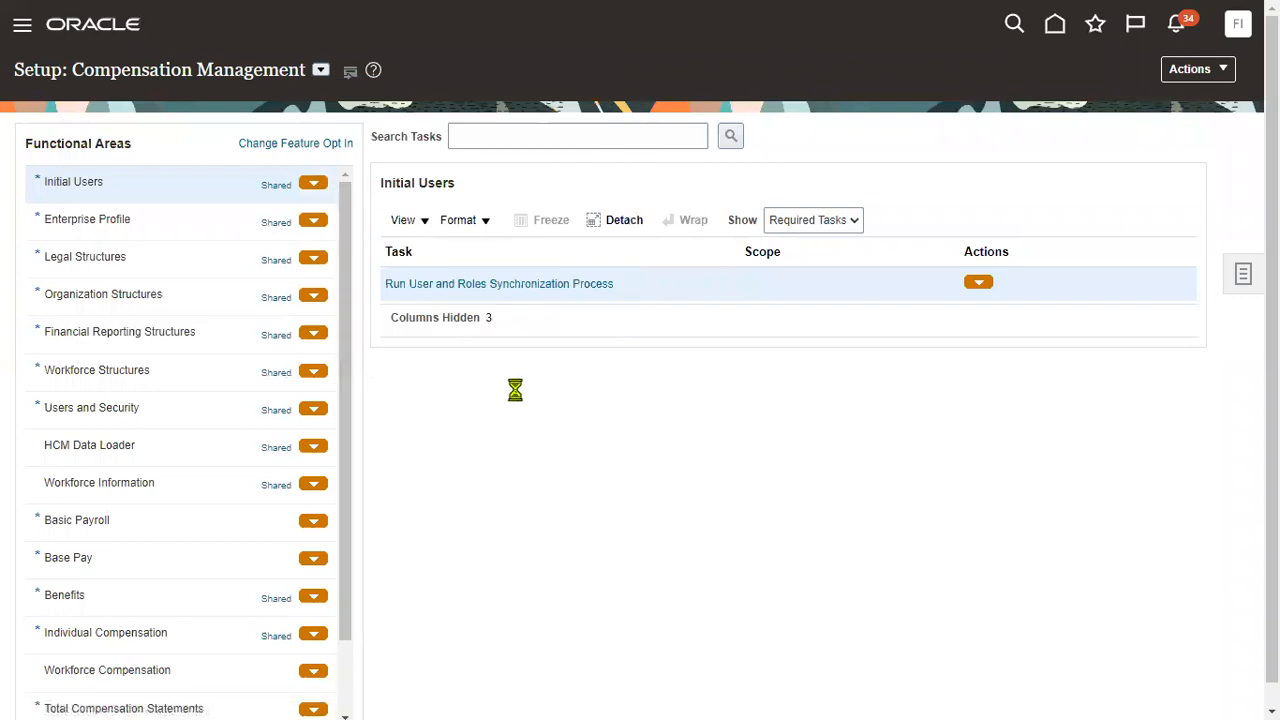
pyautogui.click(554, 138)
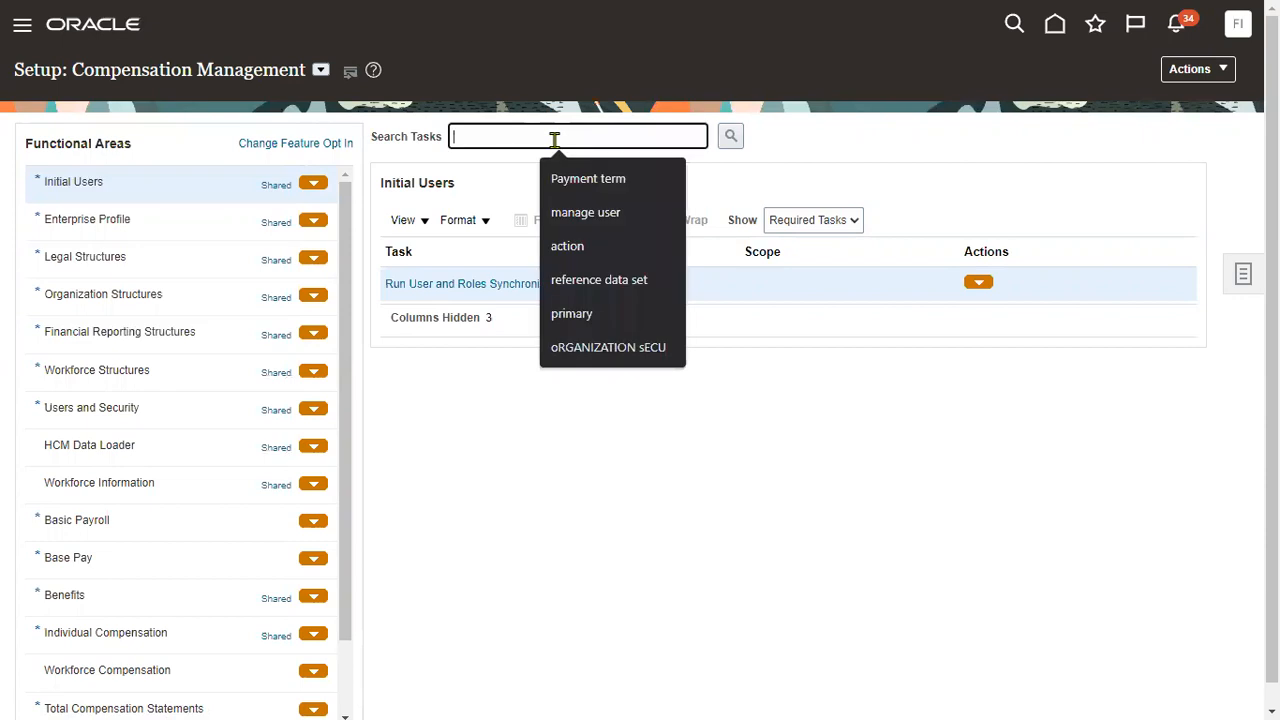
pyautogui.write('Paya')
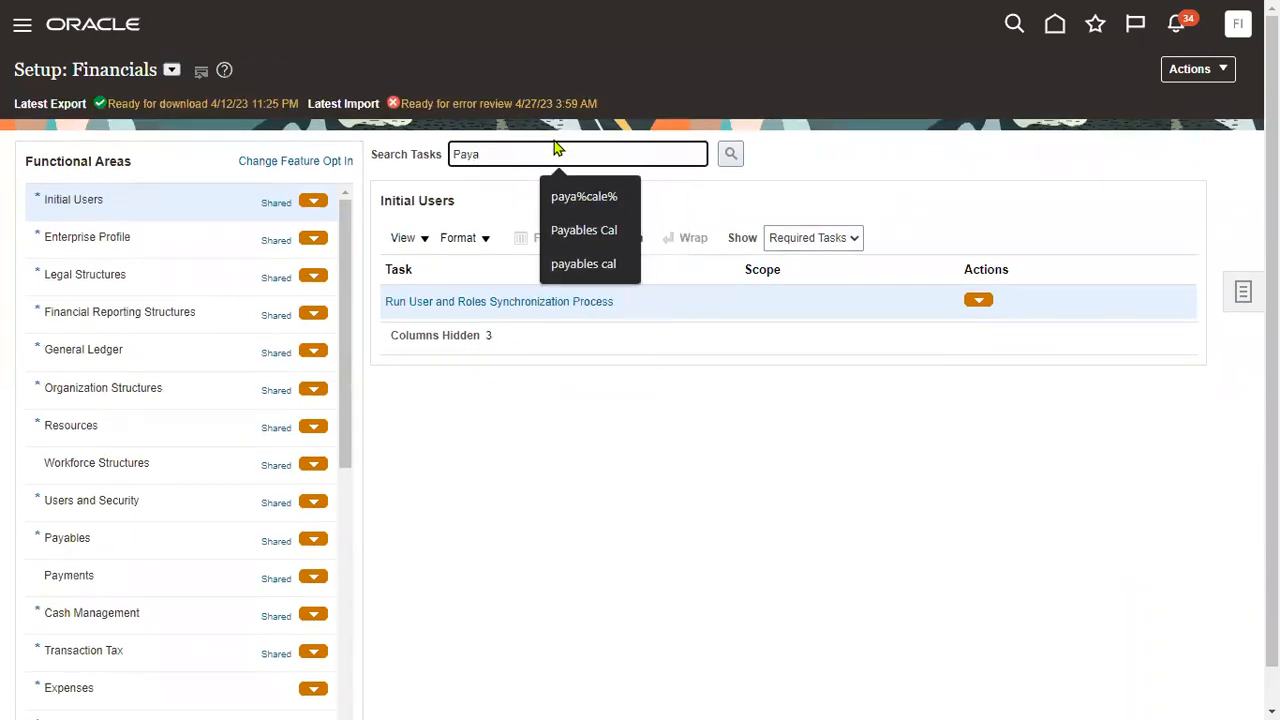
pyautogui.write('ble look')
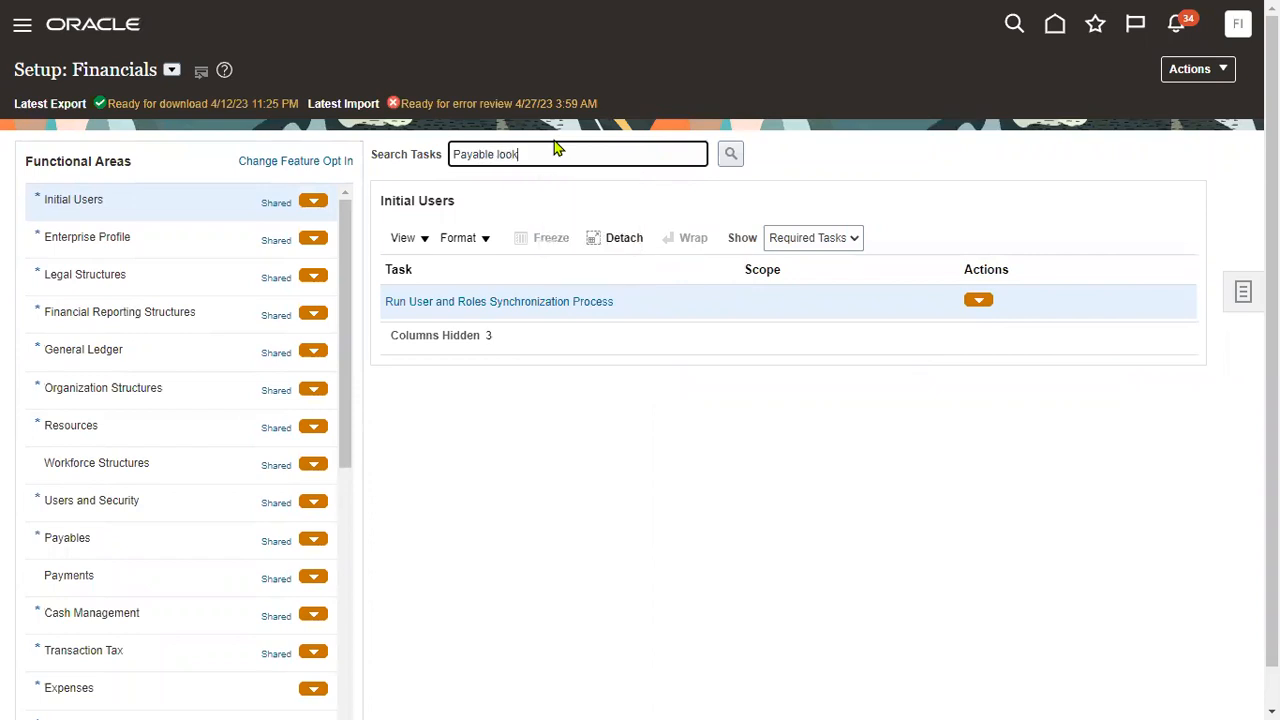
pyautogui.press('Return')
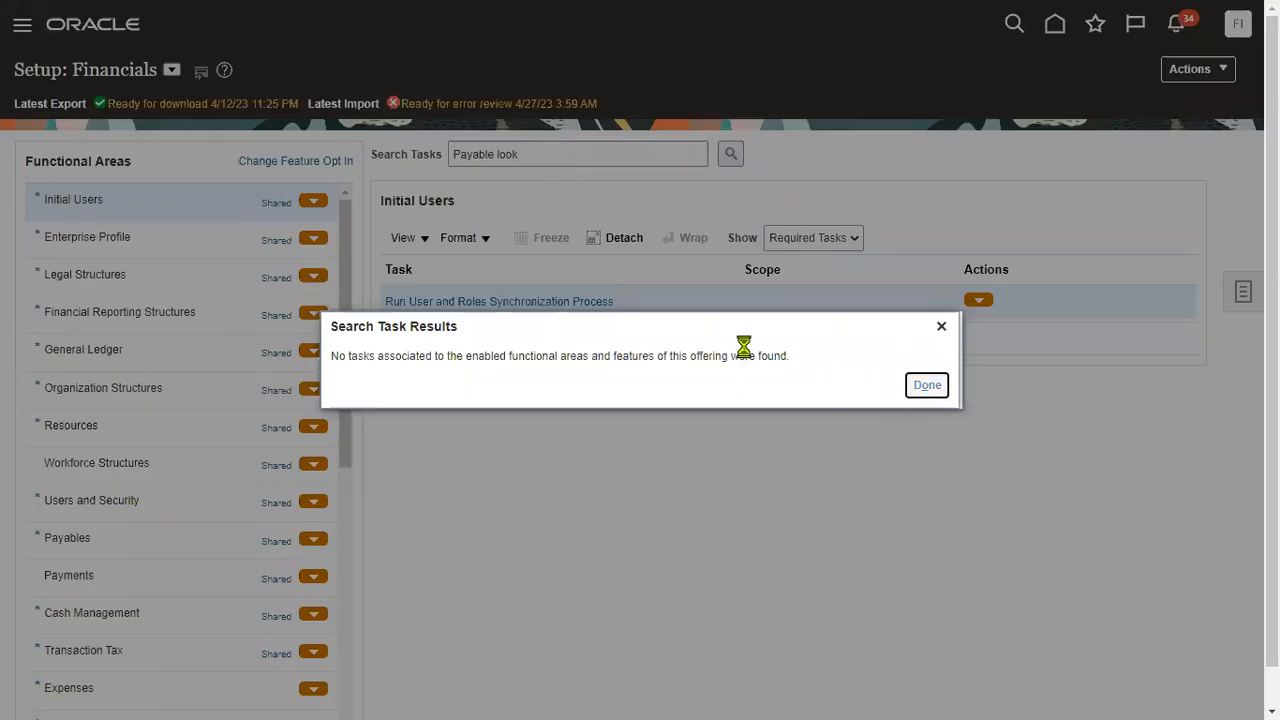
pyautogui.press('Return')
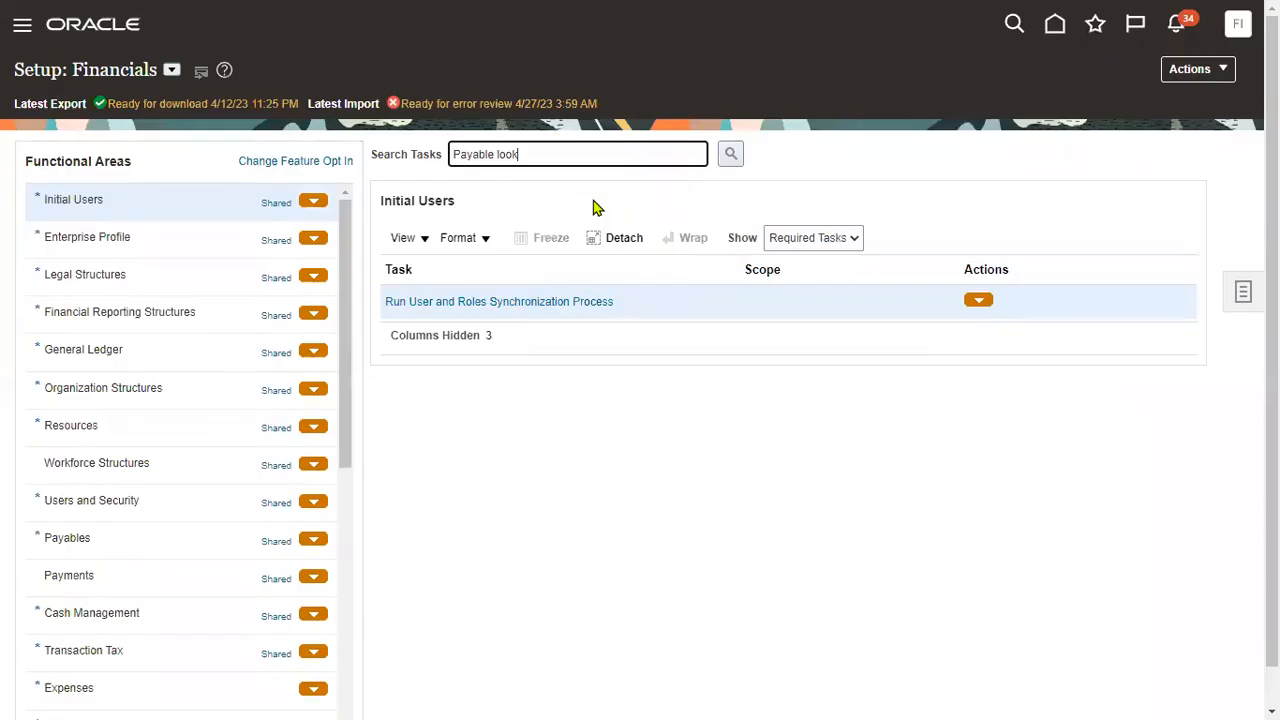
pyautogui.click(490, 155)
pyautogui.write('s')
pyautogui.click(733, 154)
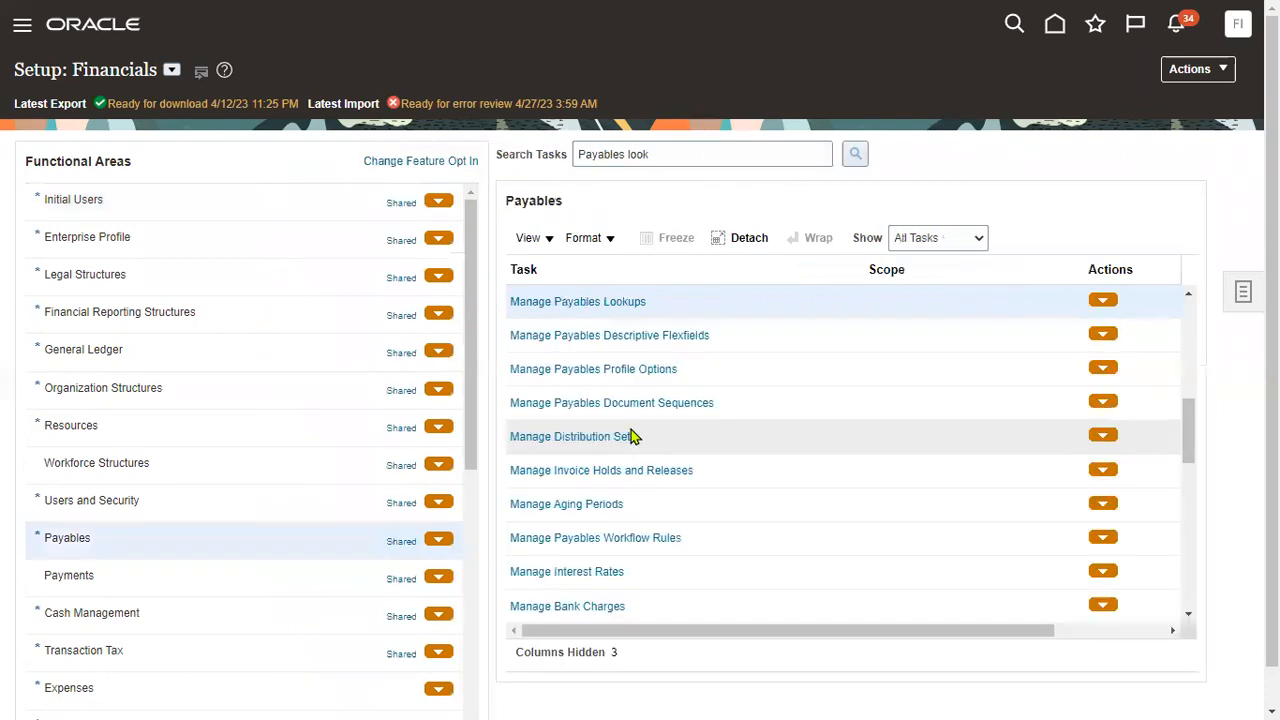
pyautogui.click(628, 302)
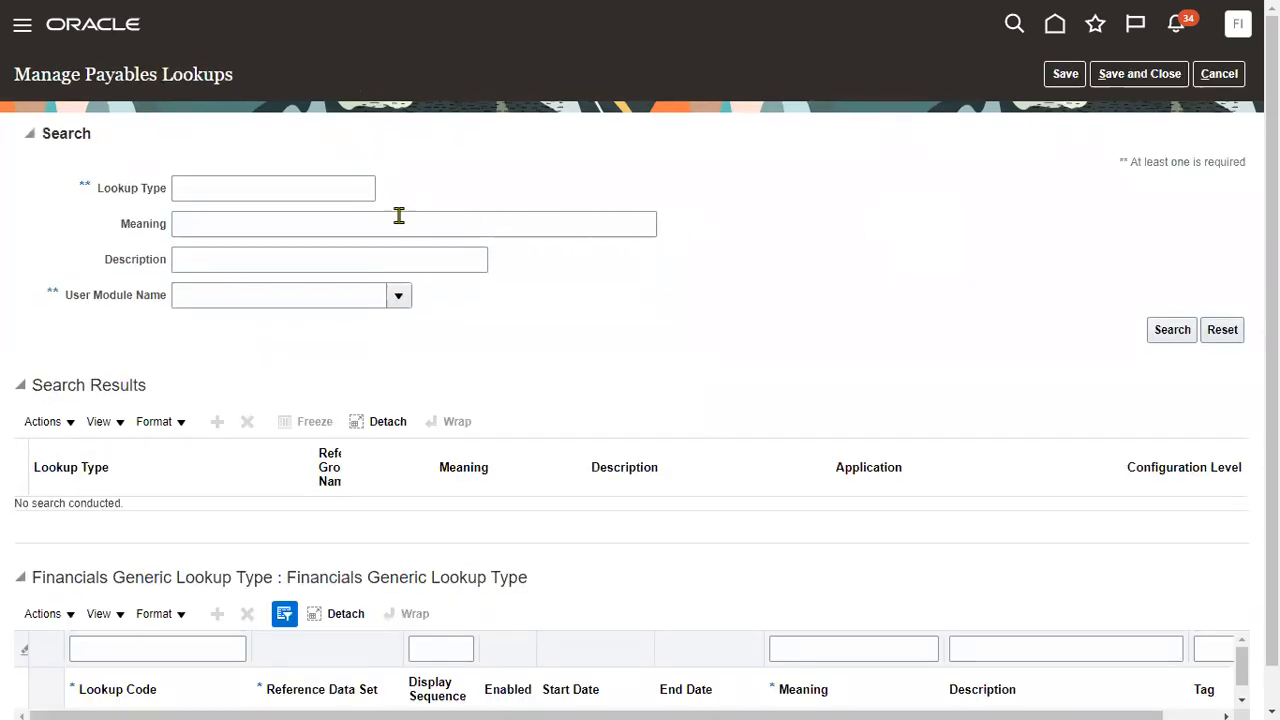
# Search lookup type PAY%GROUP and scroll through the PAY GROUP lookup codes.
pyautogui.click(360, 190)
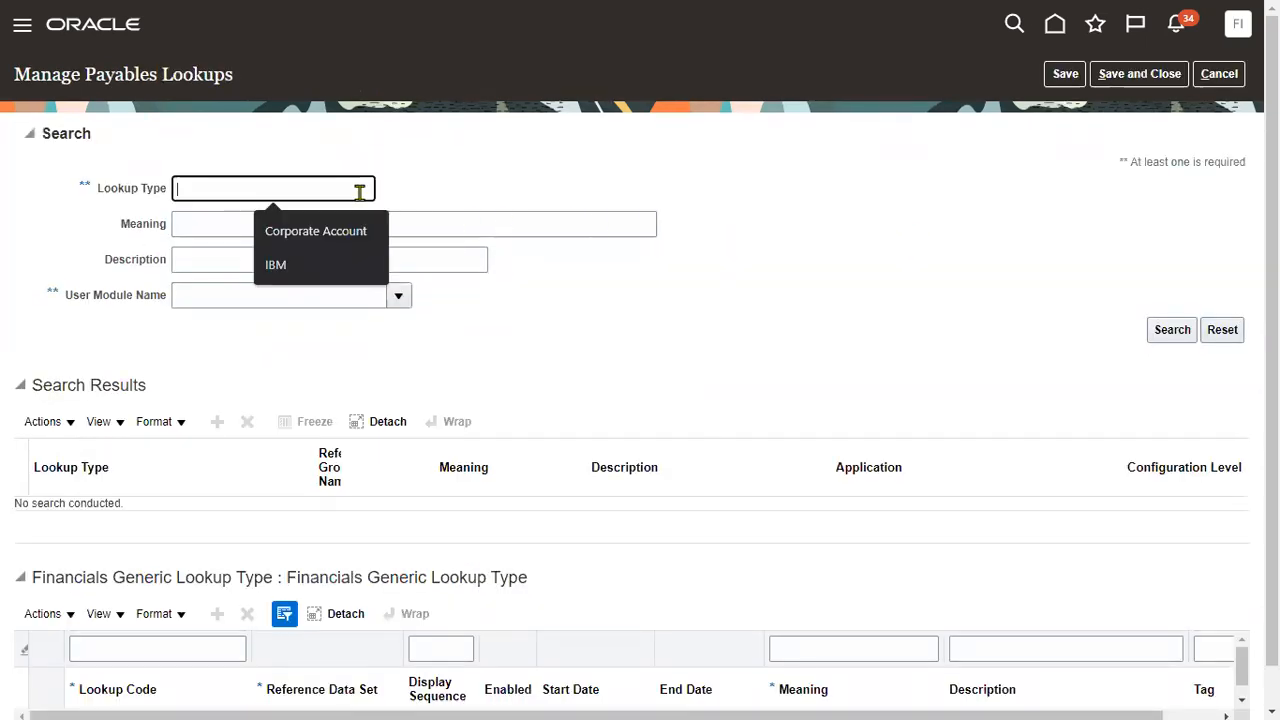
pyautogui.write('PAY')
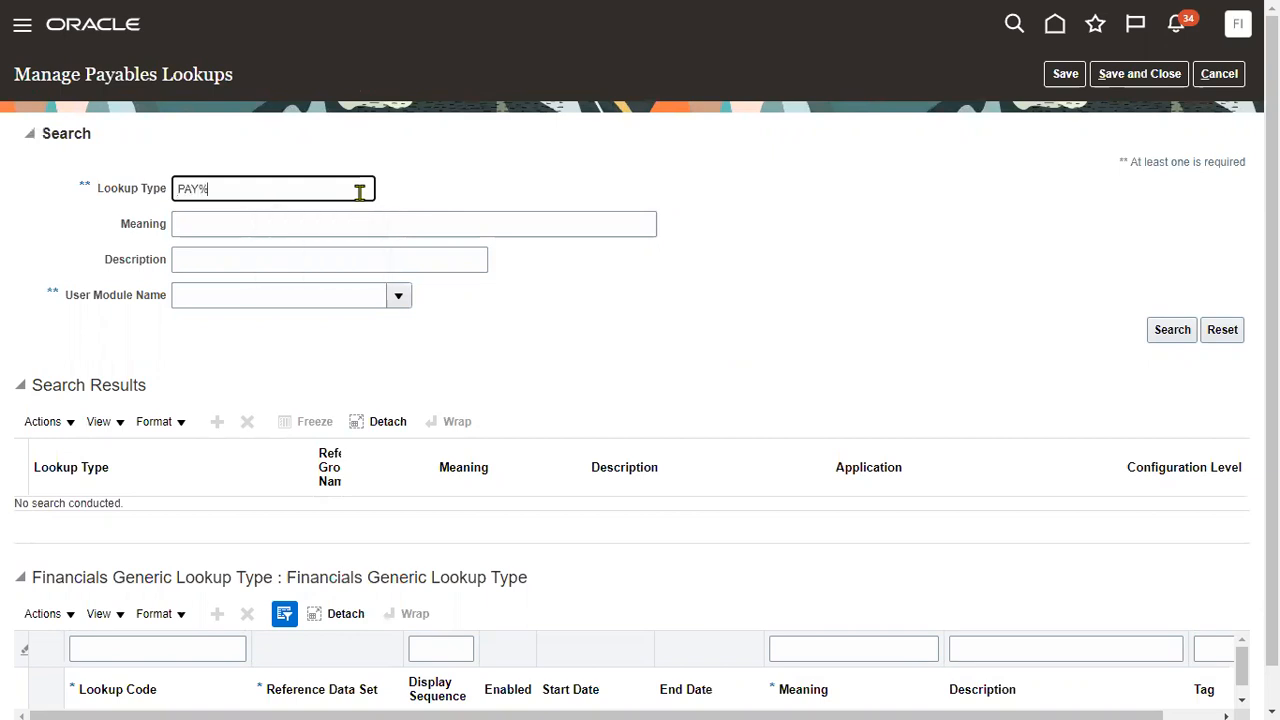
pyautogui.write('%GROUP')
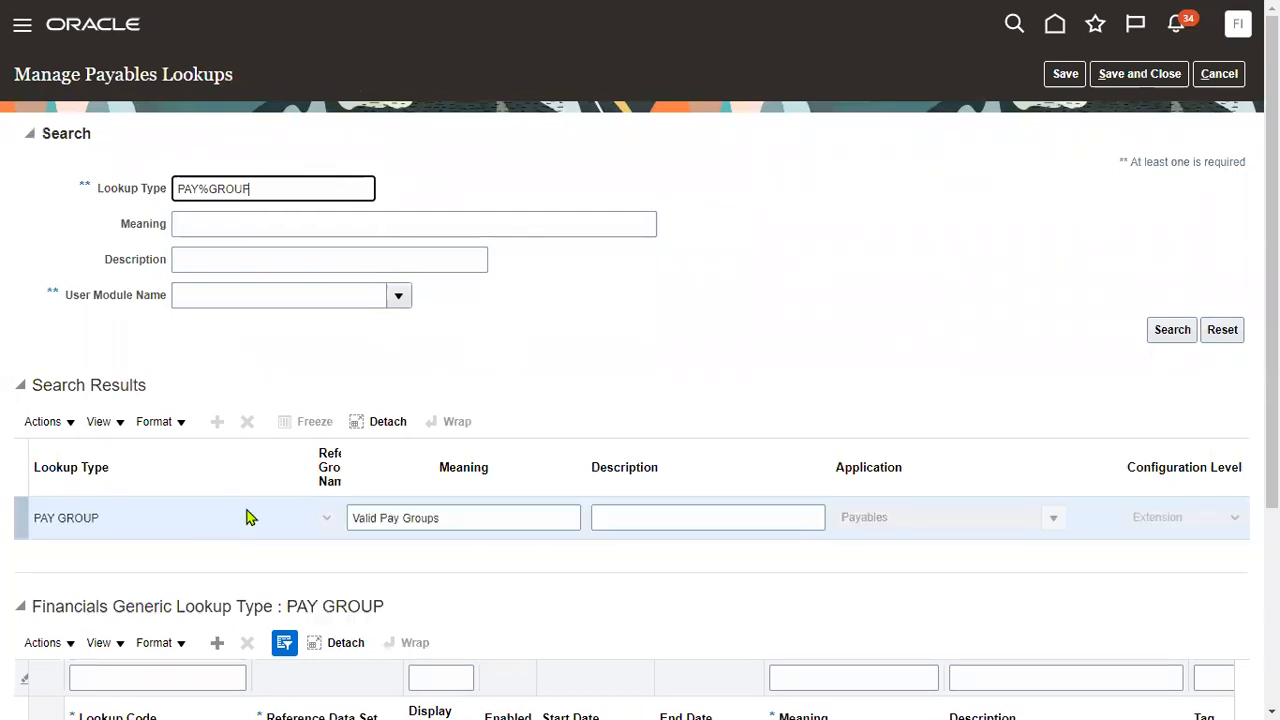
pyautogui.scroll(-2, 249, 512)
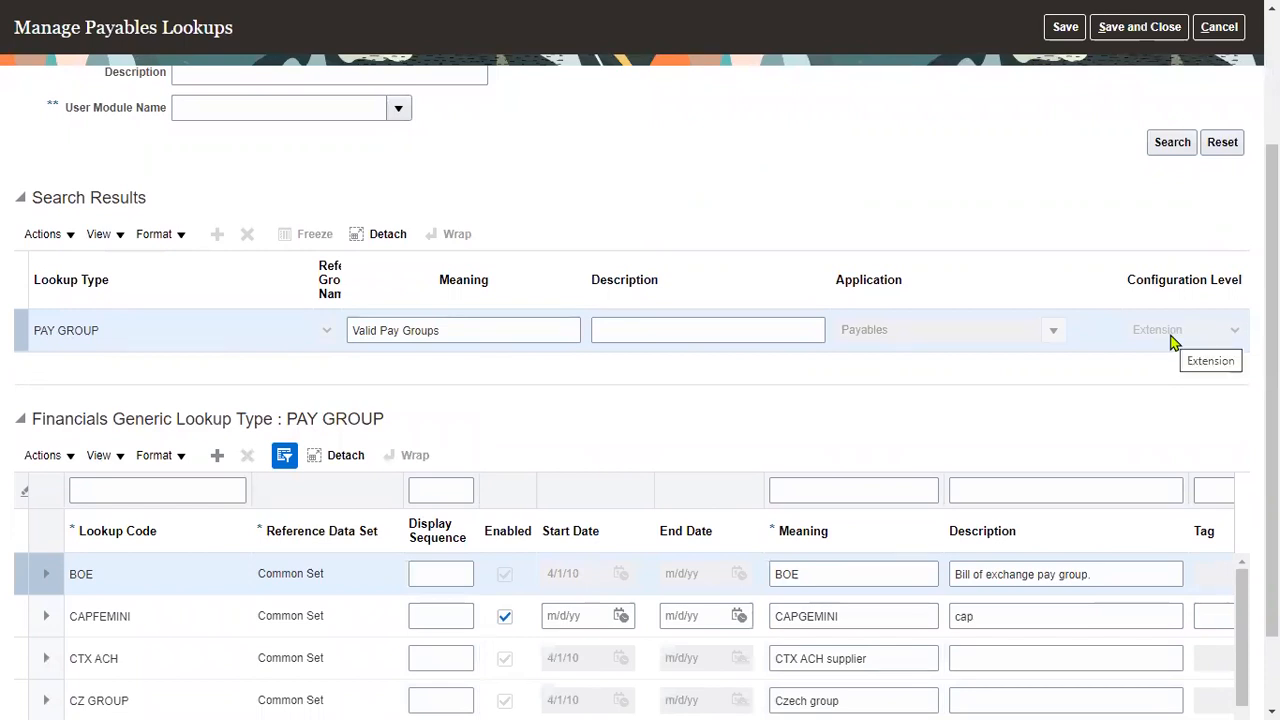
pyautogui.scroll(-1, 617, 368)
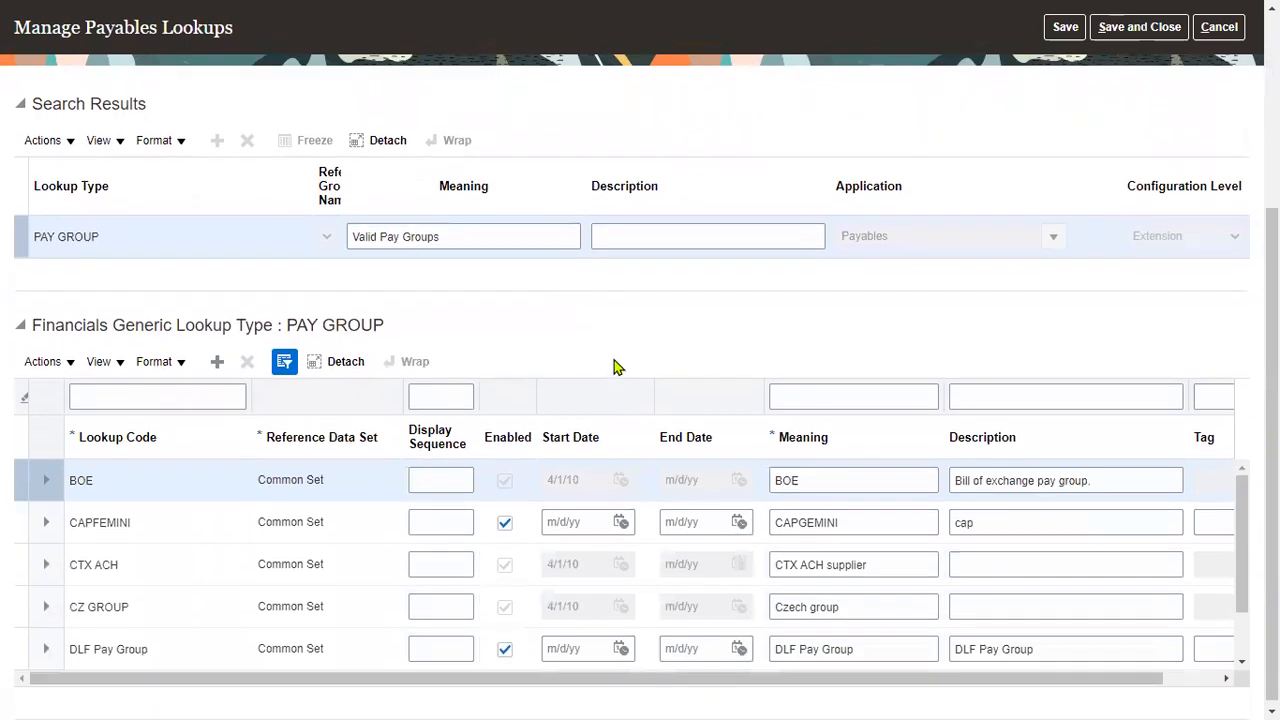
# Add a new PAY GROUP lookup code TATA_G with reference data set Common Set.
pyautogui.click(216, 363)
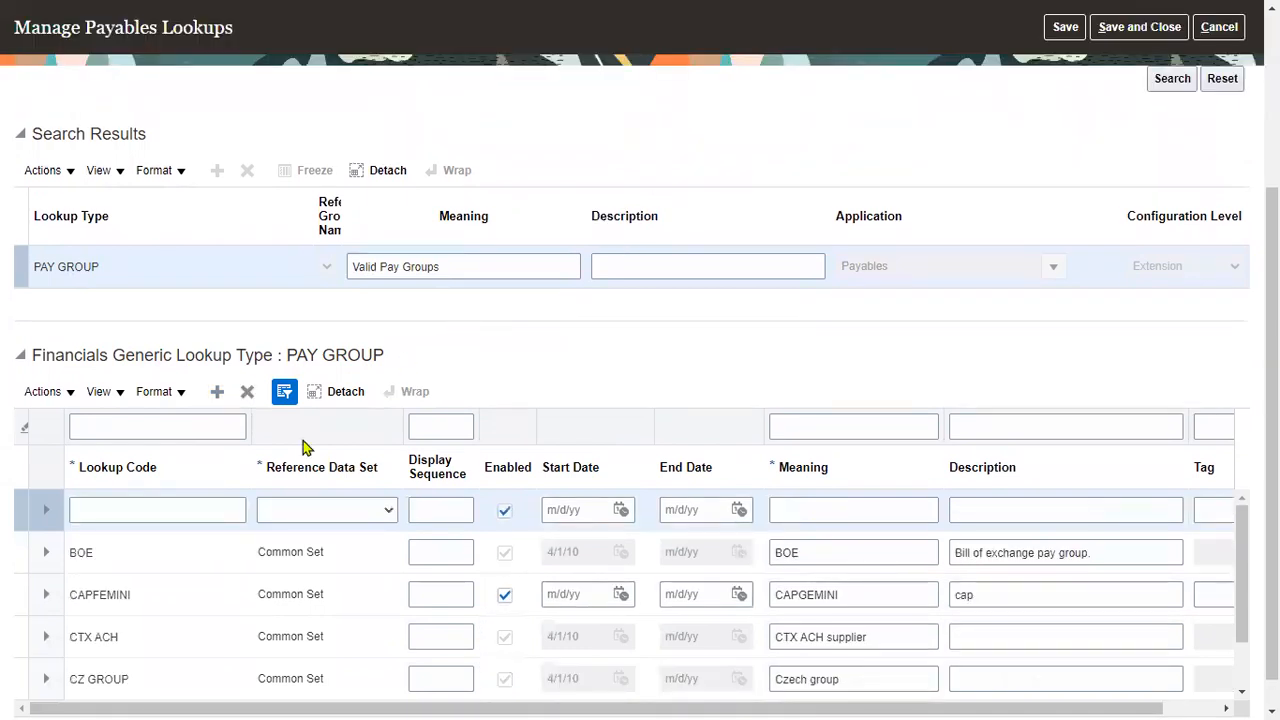
pyautogui.click(190, 512)
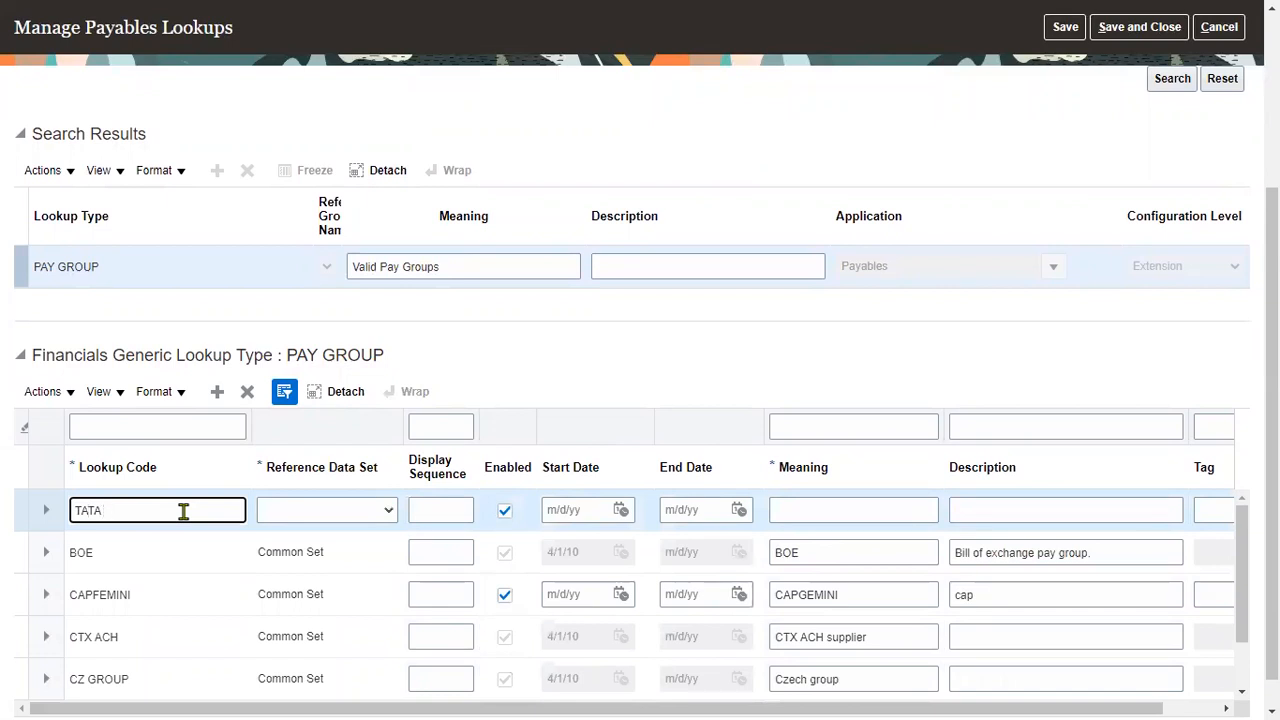
pyautogui.press('Tab')
pyautogui.press('Tab')
pyautogui.press('Tab')
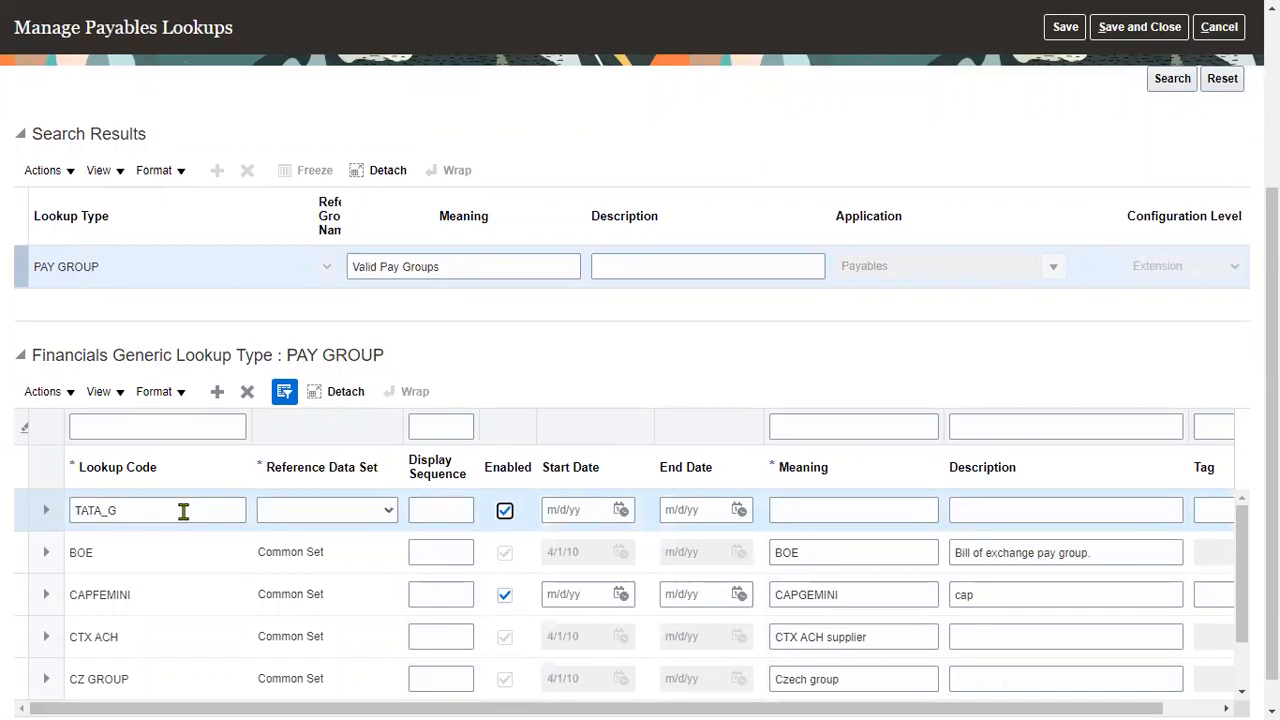
pyautogui.hotkey('shift', 'Tab')
pyautogui.hotkey('shift', 'Tab')
pyautogui.press('c')
pyautogui.press('c')
pyautogui.press('c')
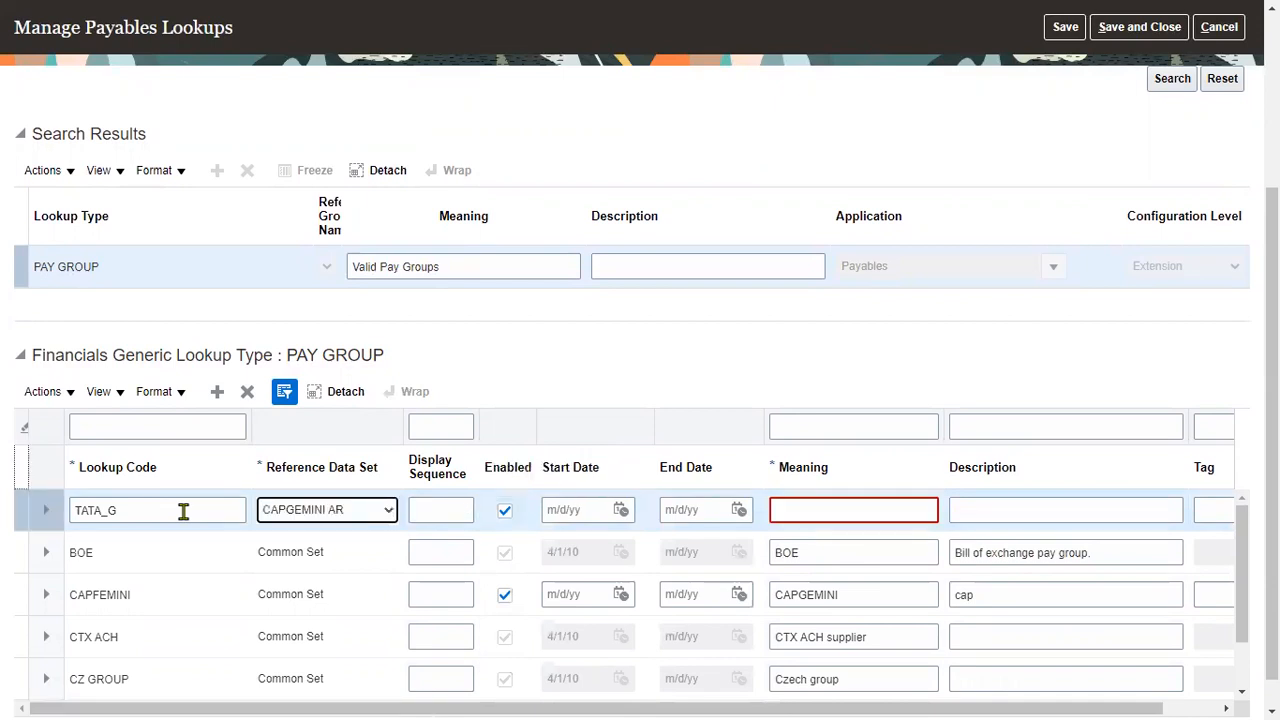
pyautogui.press('c')
pyautogui.press('c')
pyautogui.press('c')
pyautogui.press('c')
pyautogui.press('c')
pyautogui.press('c')
pyautogui.press('c')
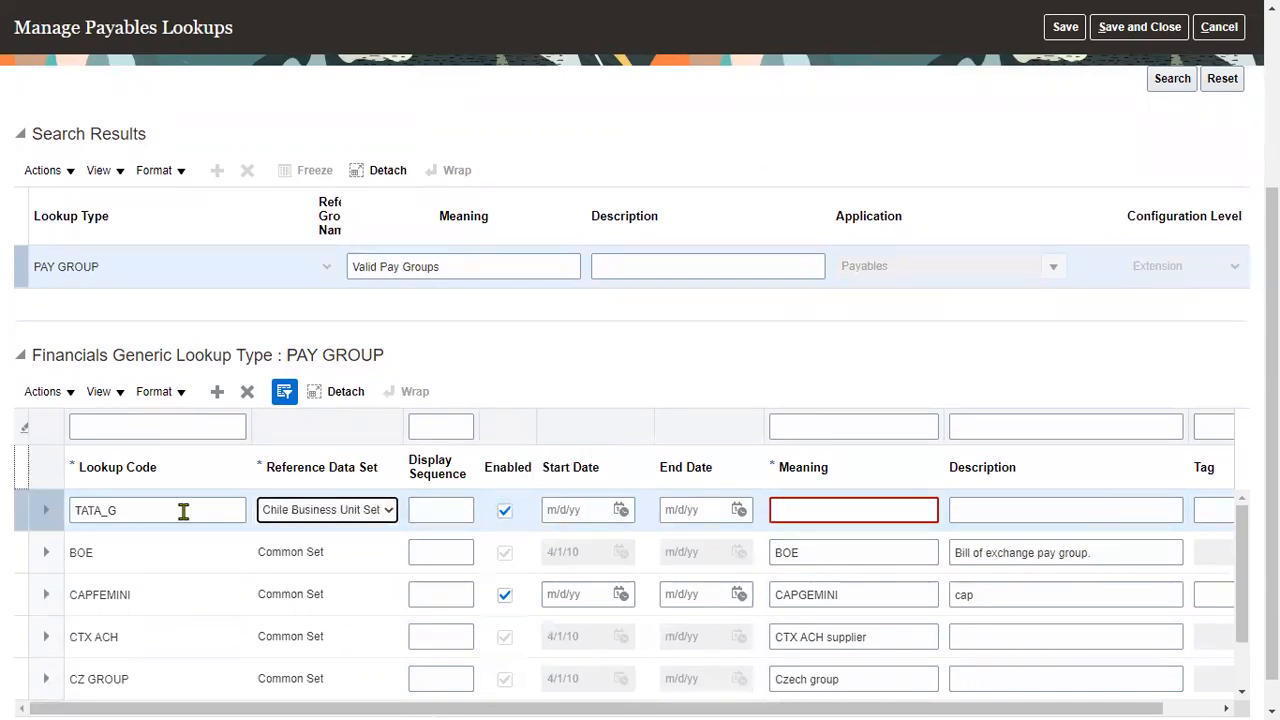
pyautogui.press('c')
pyautogui.press('c')
pyautogui.press('c')
pyautogui.press('c')
pyautogui.press('c')
pyautogui.press('c')
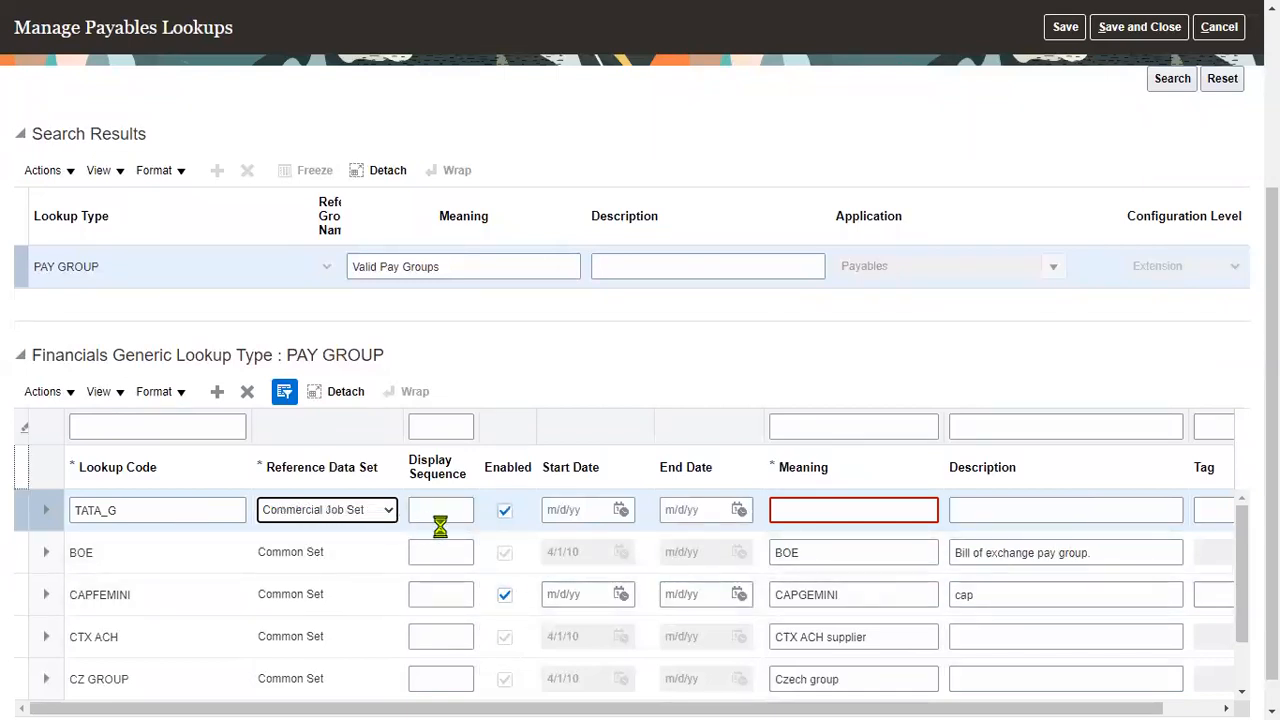
# Give TATA_G display sequence 1, meaning and description 'TATA pay group', then save and close.
pyautogui.press('Tab')
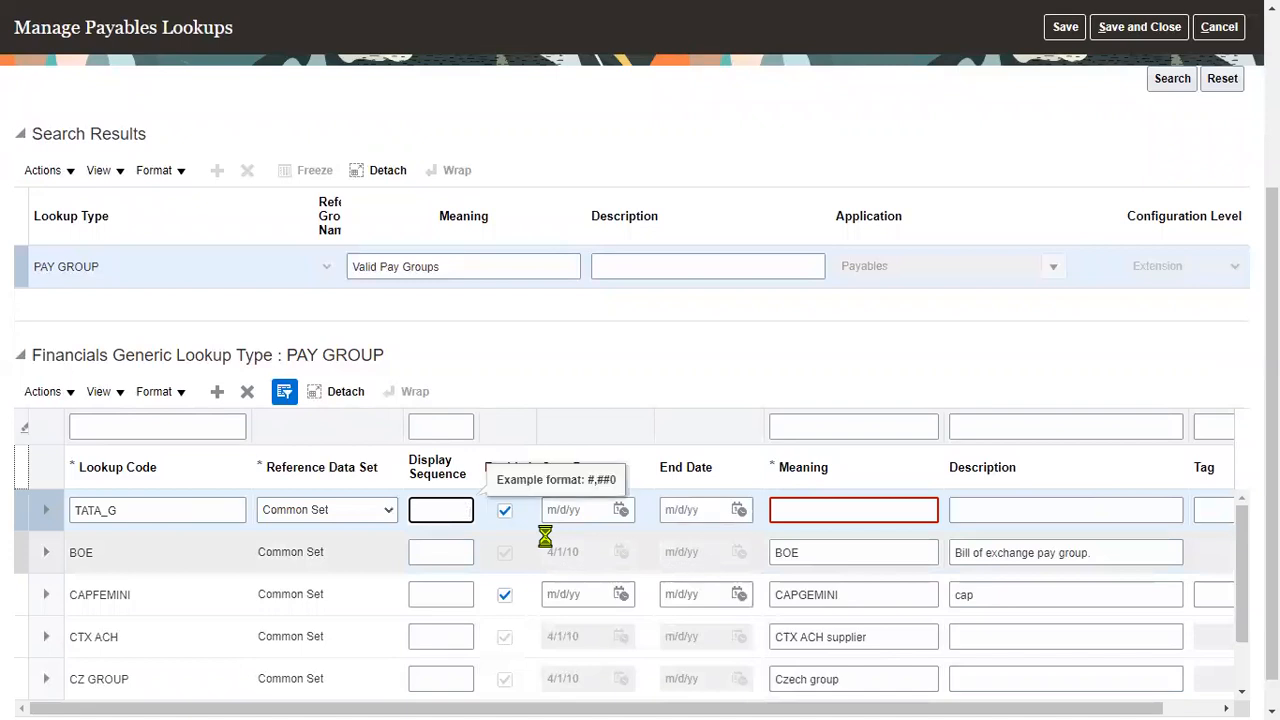
pyautogui.write('1')
pyautogui.press('Tab')
pyautogui.press('Tab')
pyautogui.press('Tab')
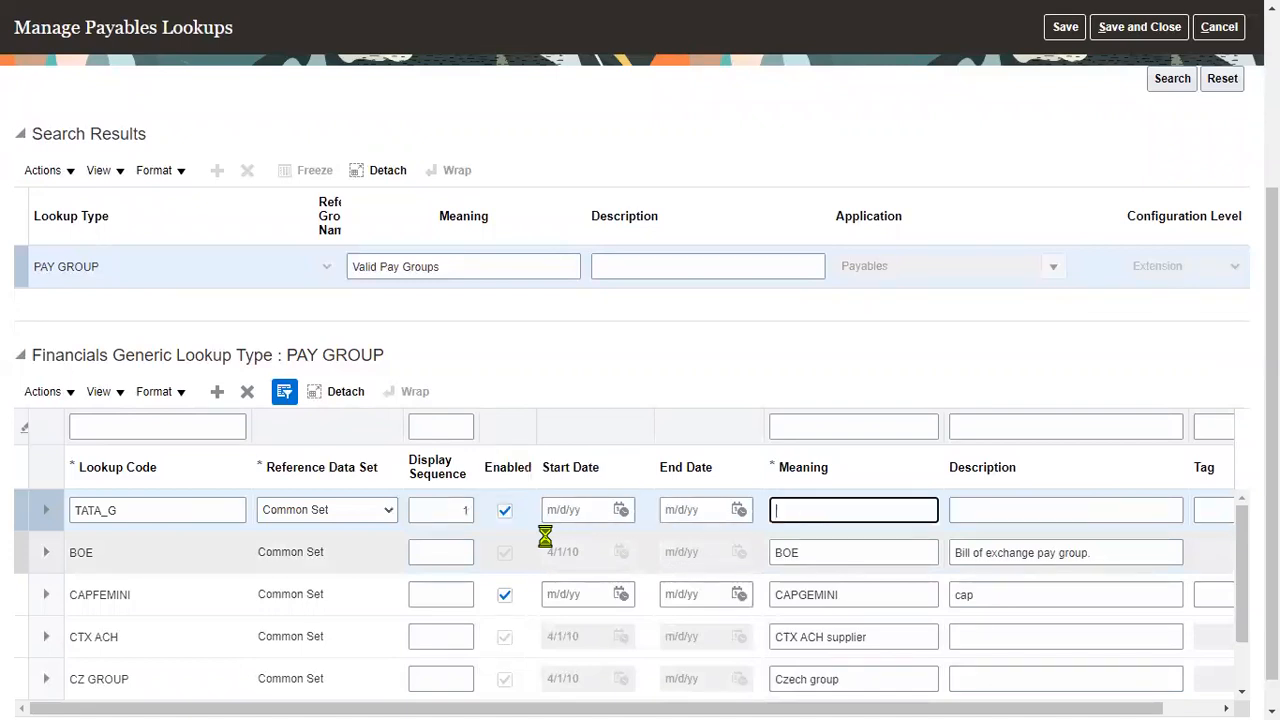
pyautogui.write('TATA p')
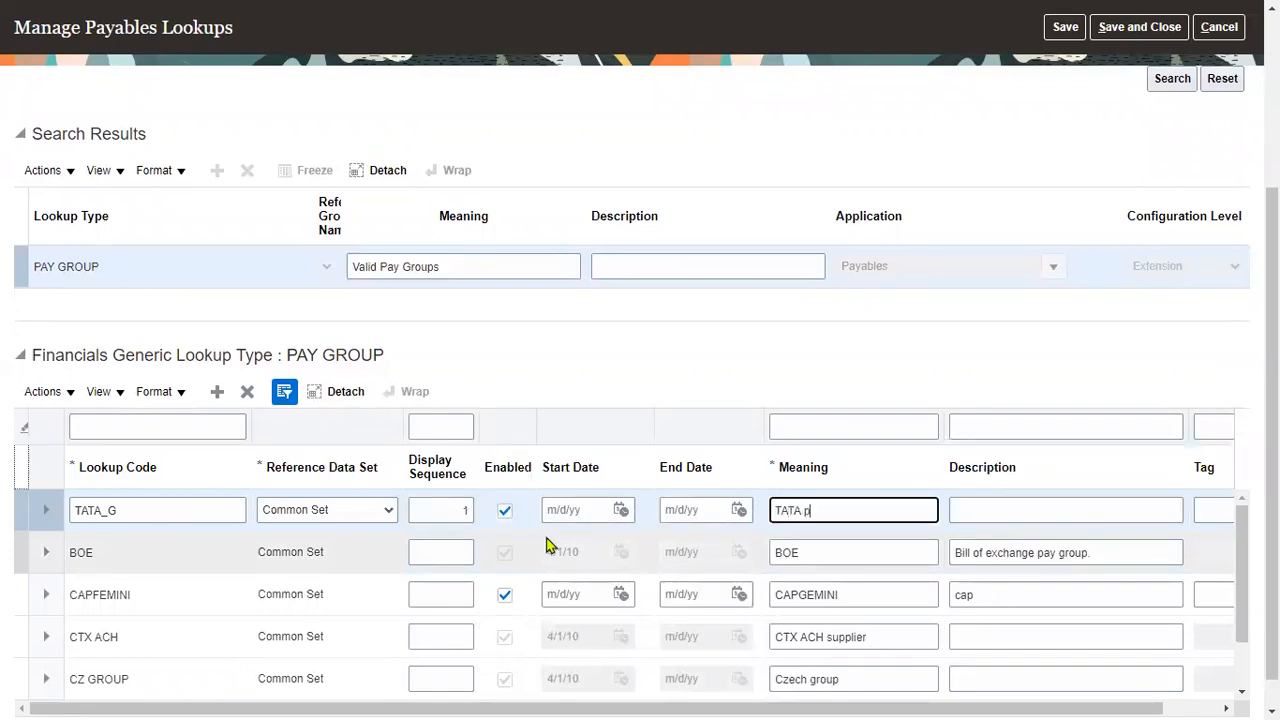
pyautogui.write('ay group')
pyautogui.moveTo(870, 511); pyautogui.dragTo(739, 518)
pyautogui.hotkey('ctrl', 'c')
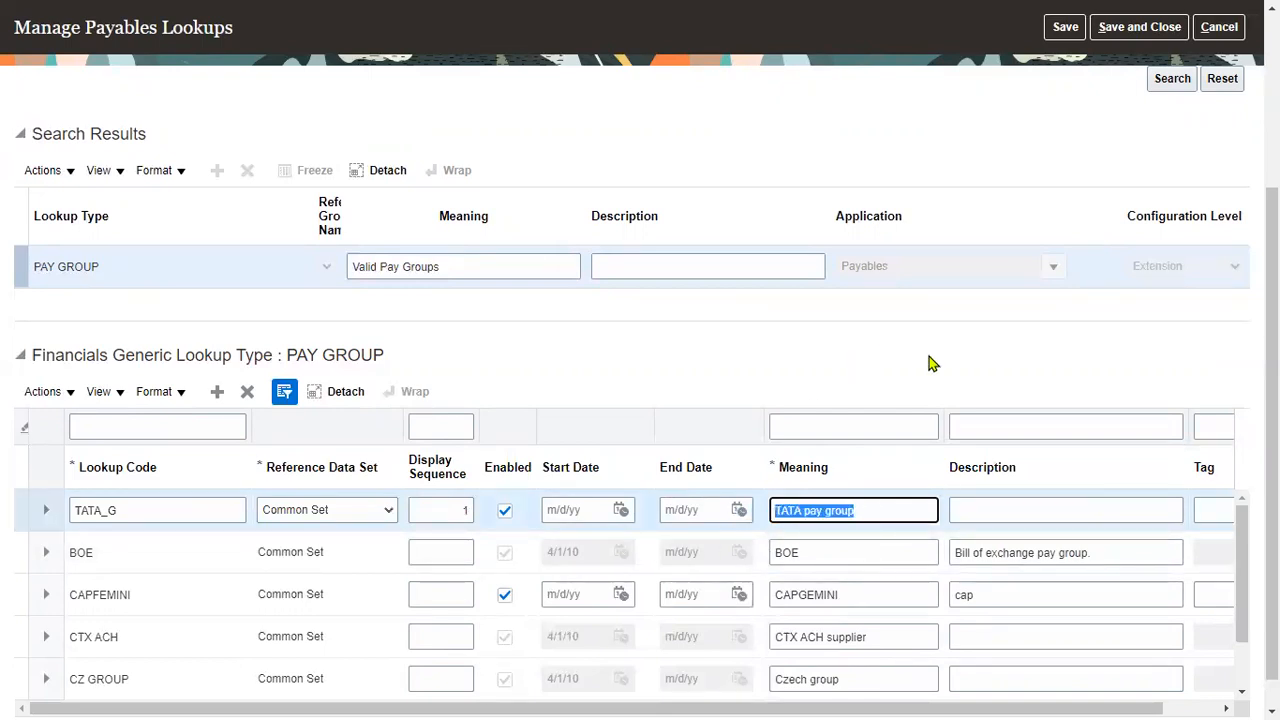
pyautogui.click(1000, 508)
pyautogui.hotkey('ctrl', 'v')
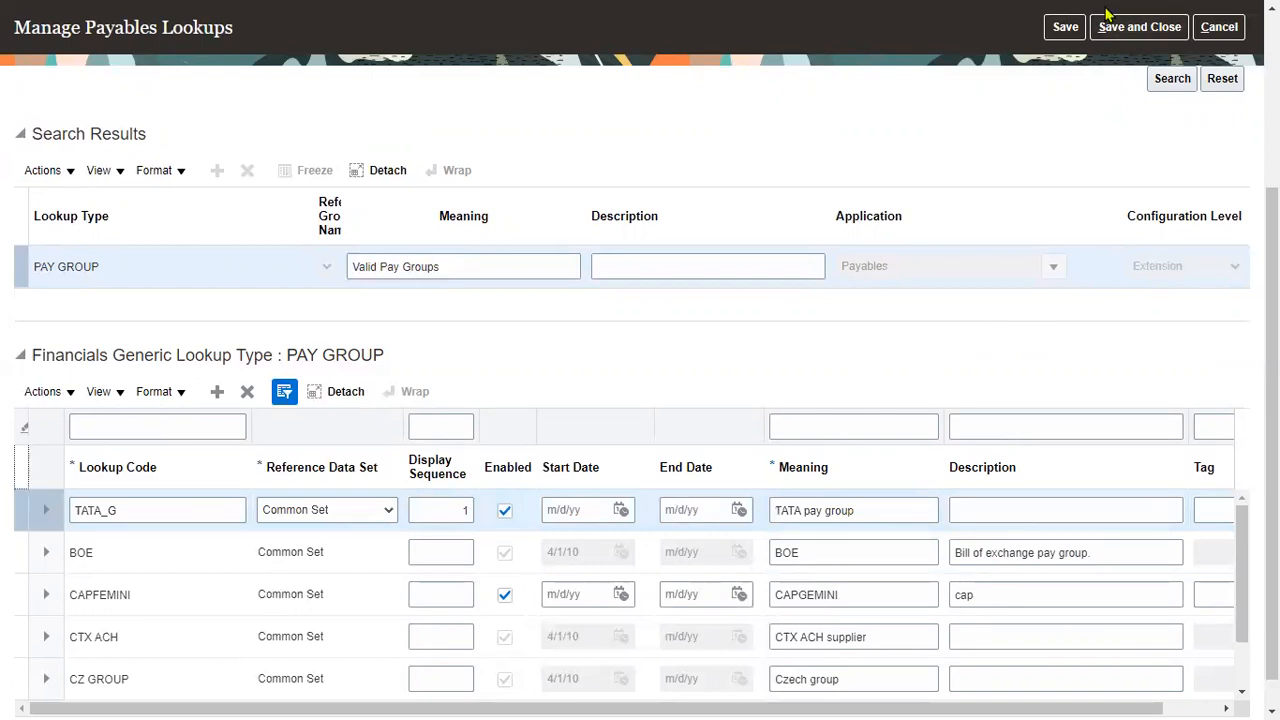
pyautogui.click(1106, 28)
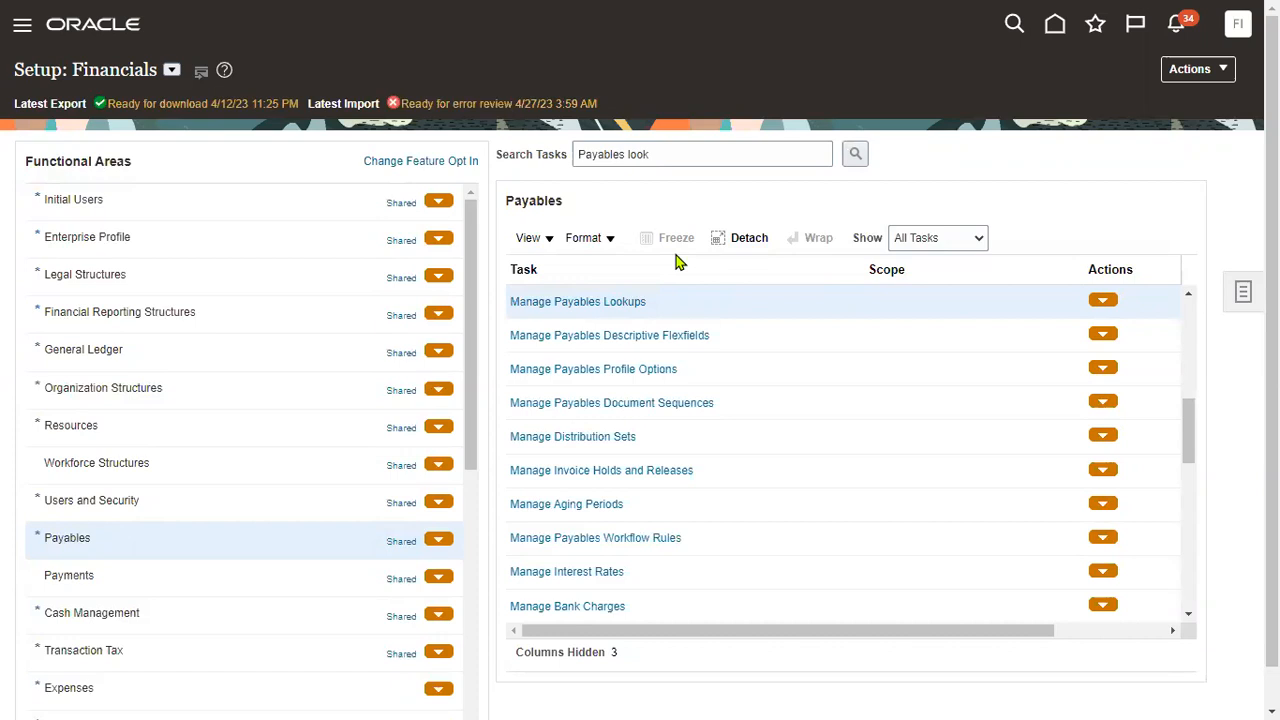
# Sign out of the session and sign back in with another saved user.
pyautogui.click(1242, 29)
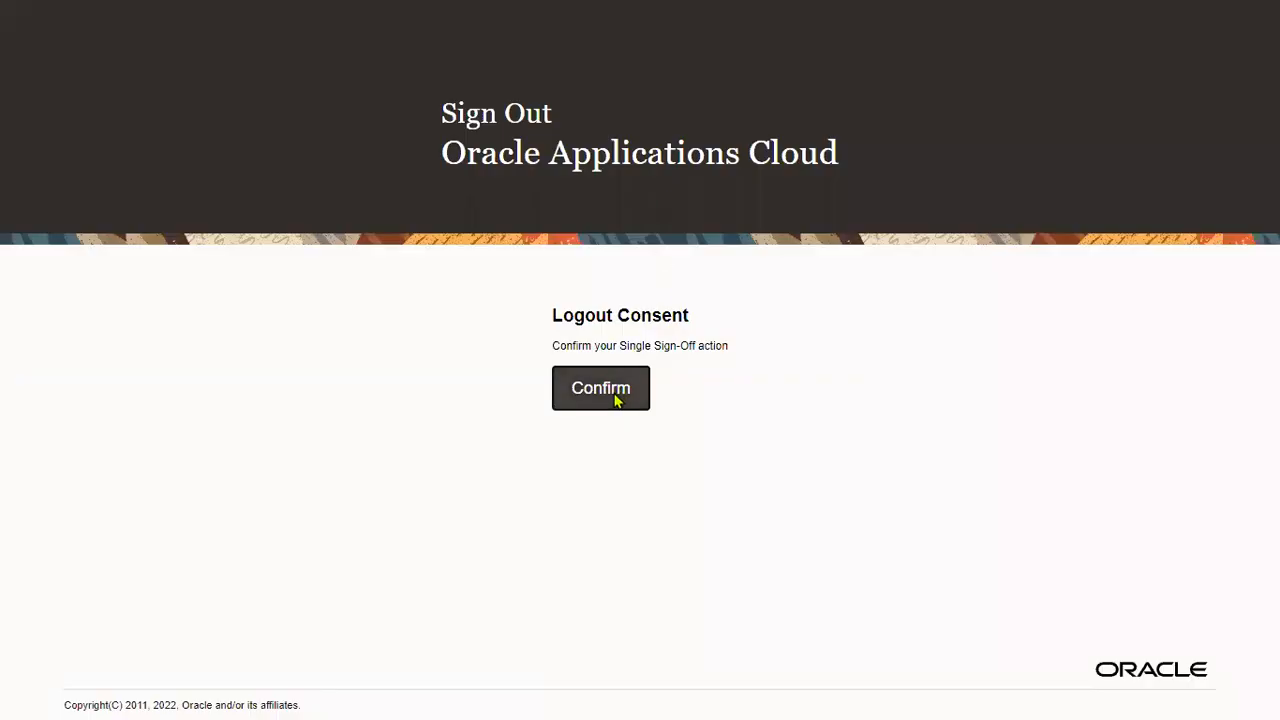
pyautogui.click(615, 395)
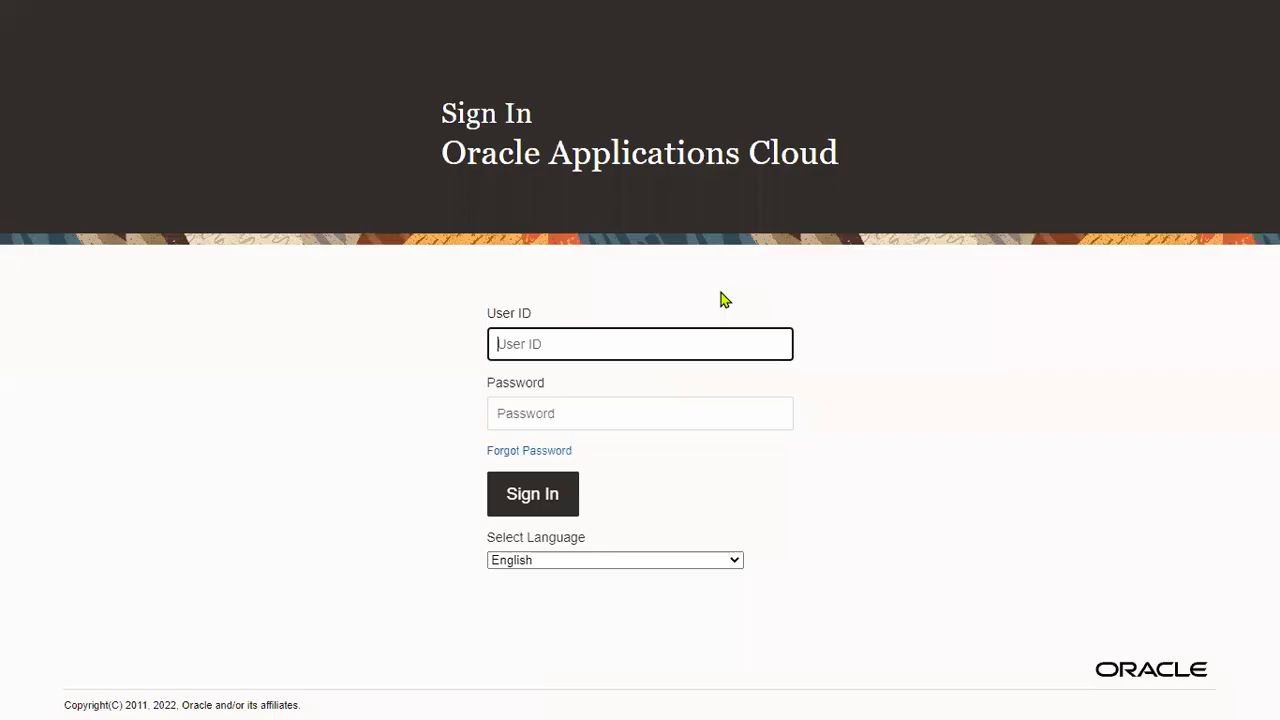
pyautogui.click(570, 343)
pyautogui.write('ca')
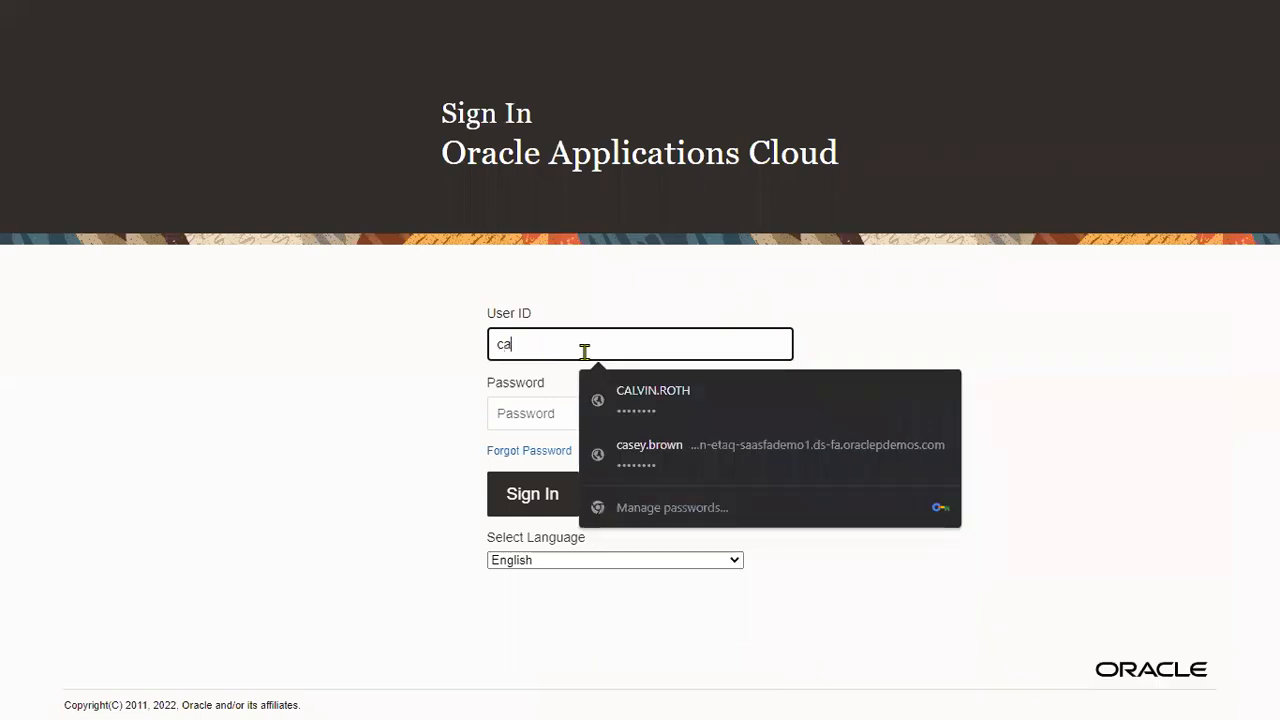
pyautogui.click(664, 398)
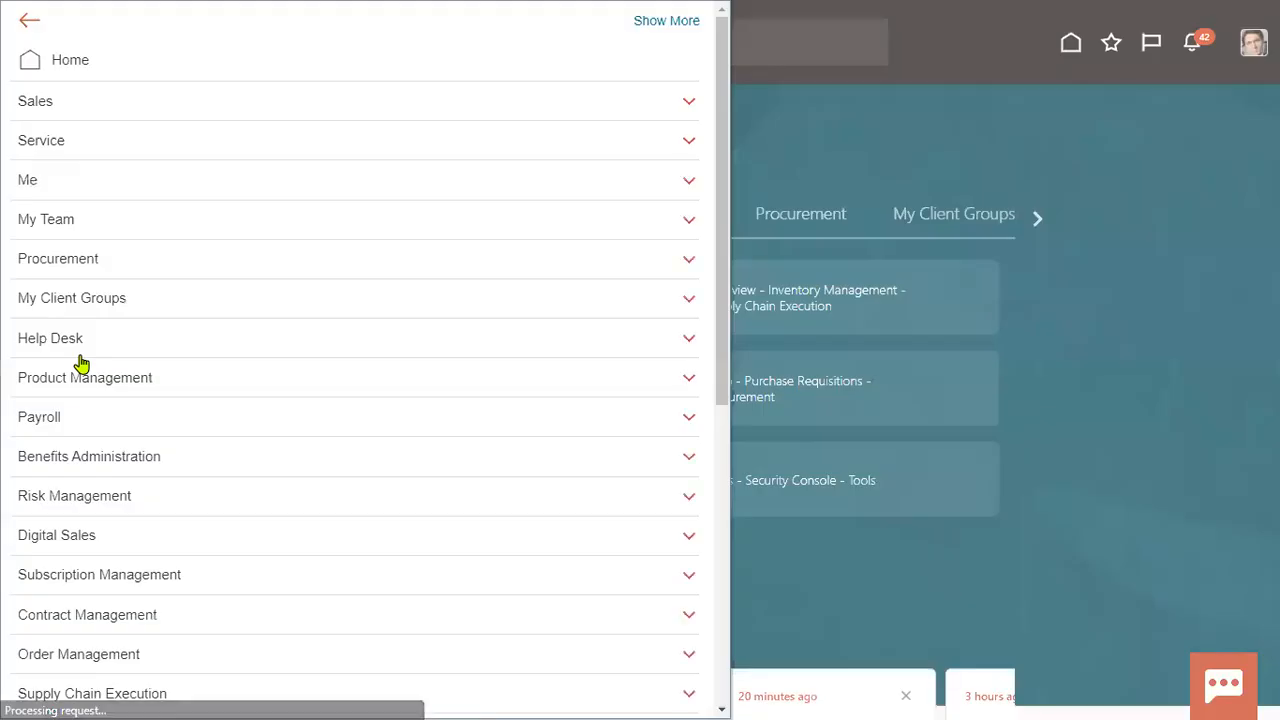
# Go to Procurement > Suppliers and open the Manage Suppliers task.
pyautogui.click(131, 262)
pyautogui.click(526, 375)
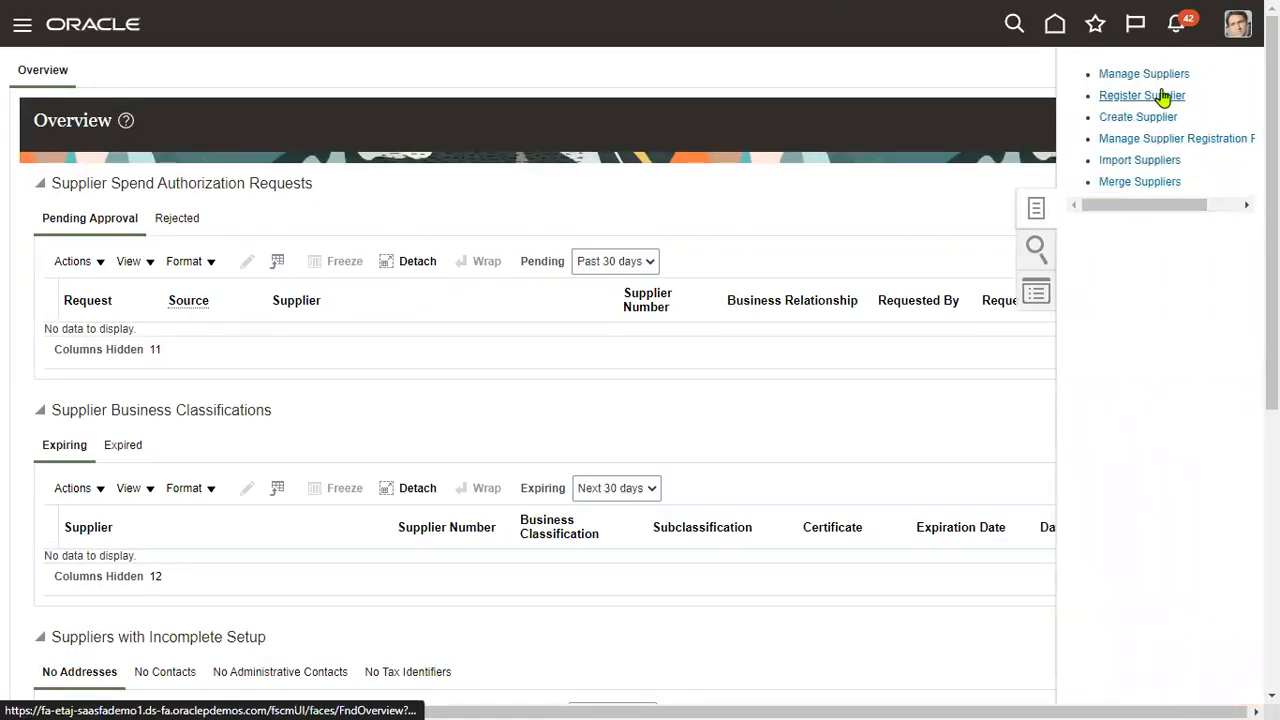
pyautogui.click(1157, 75)
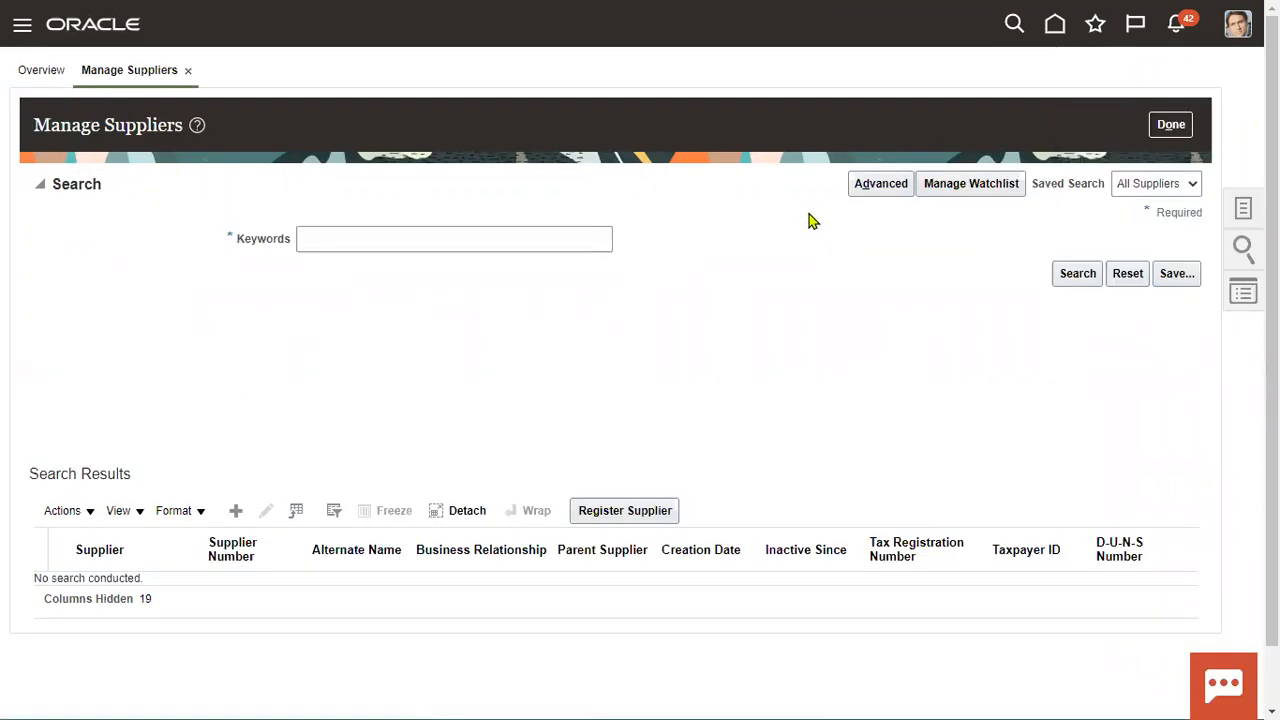
# Search suppliers for 'TATA' and open TATA Motors for editing.
pyautogui.click(543, 239)
pyautogui.write('TATA')
pyautogui.click(1078, 273)
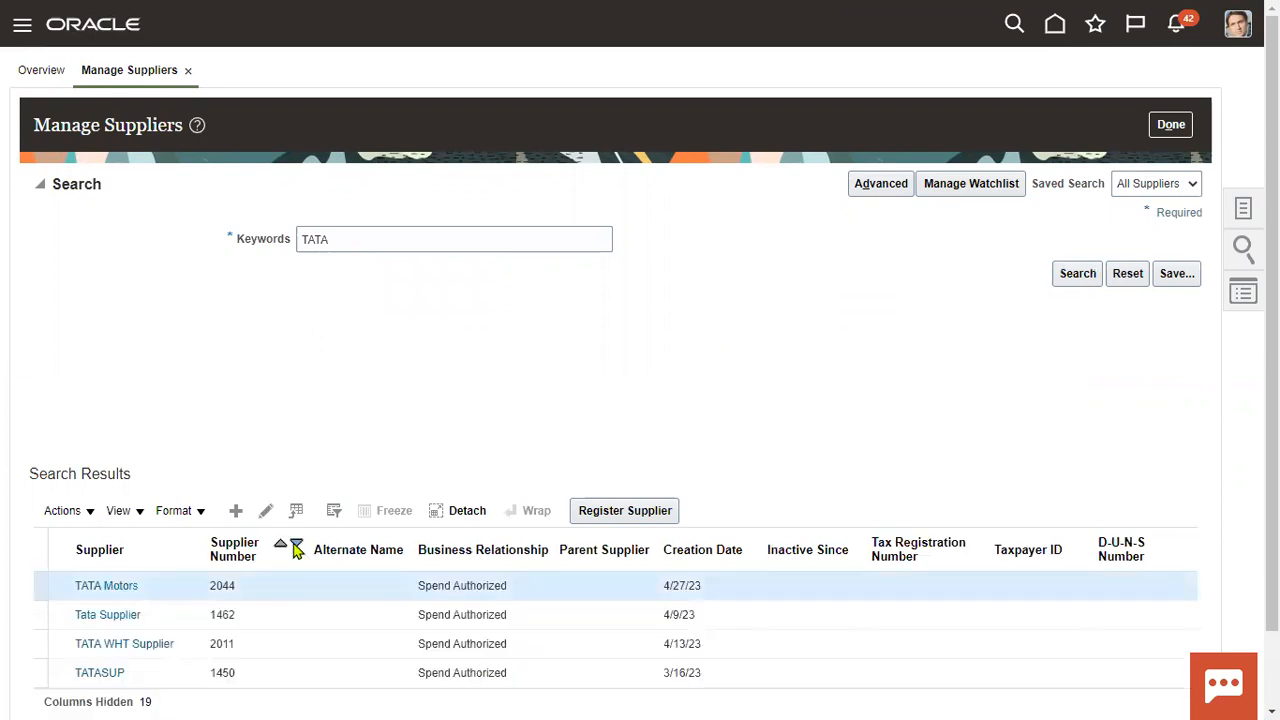
pyautogui.click(266, 512)
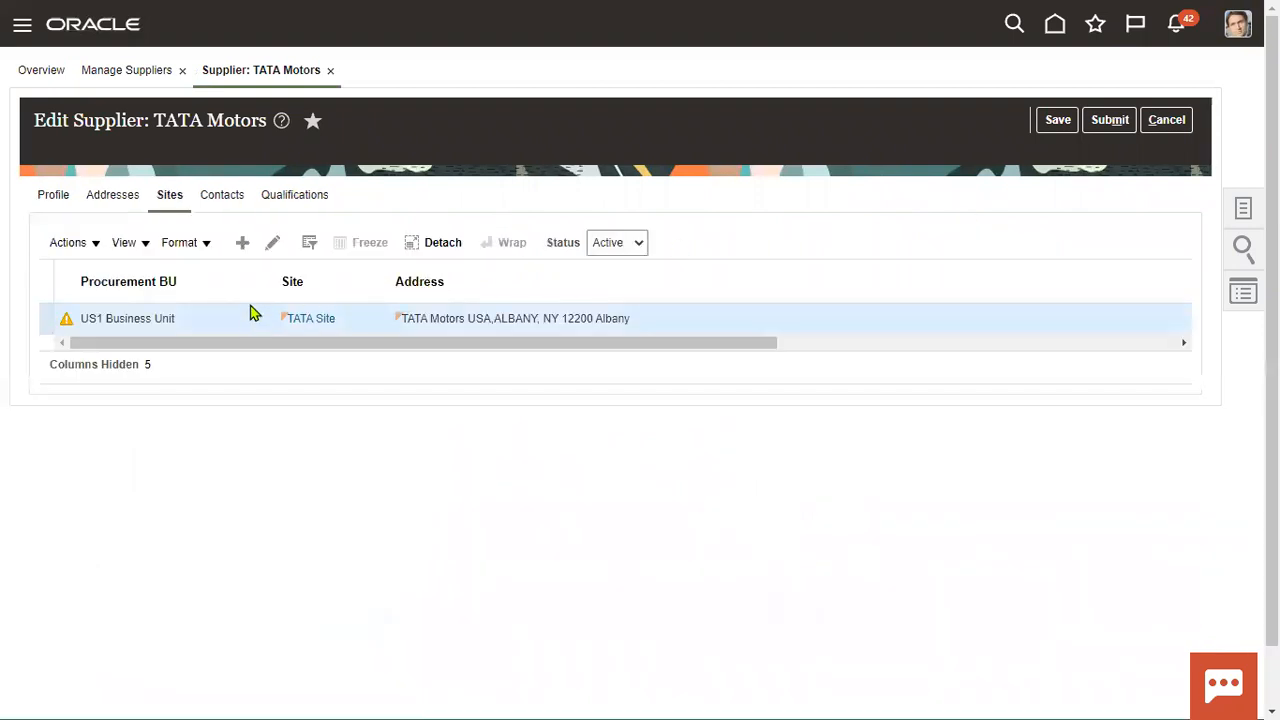
# Set TATA Site's Pay Group to 'TATA pay group' and save the site.
pyautogui.click(272, 243)
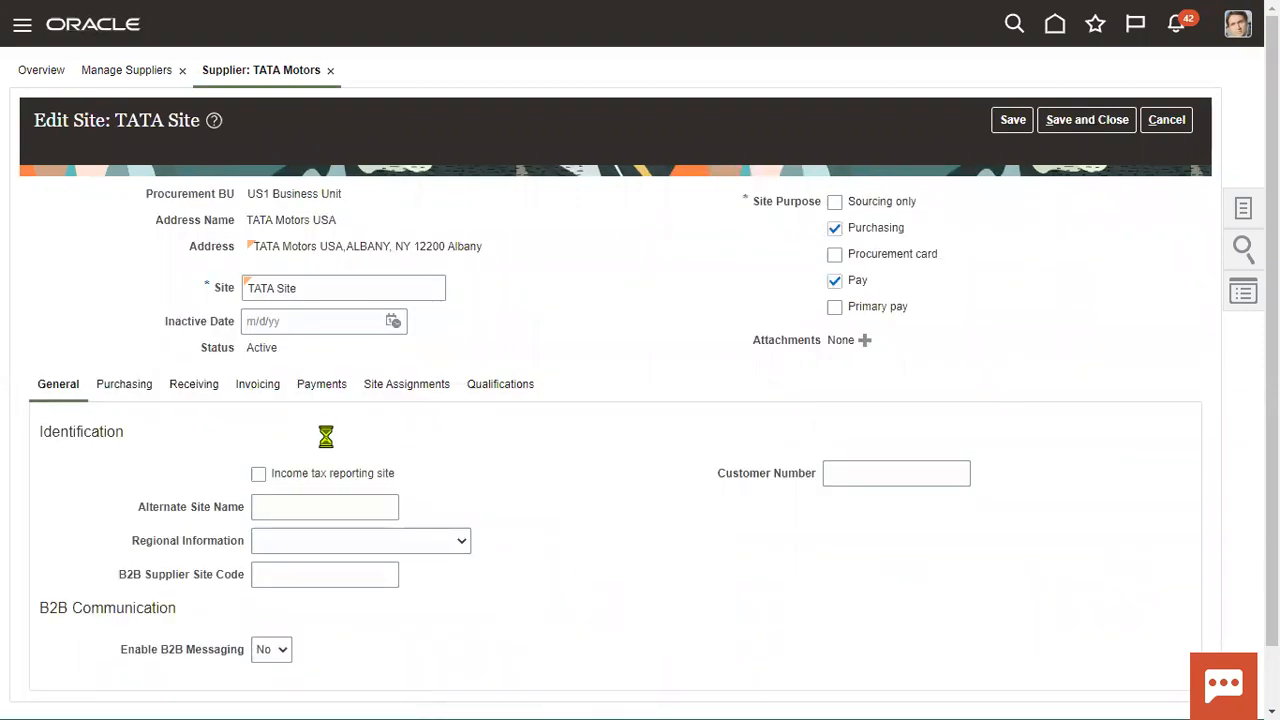
pyautogui.scroll(-1, 770, 528)
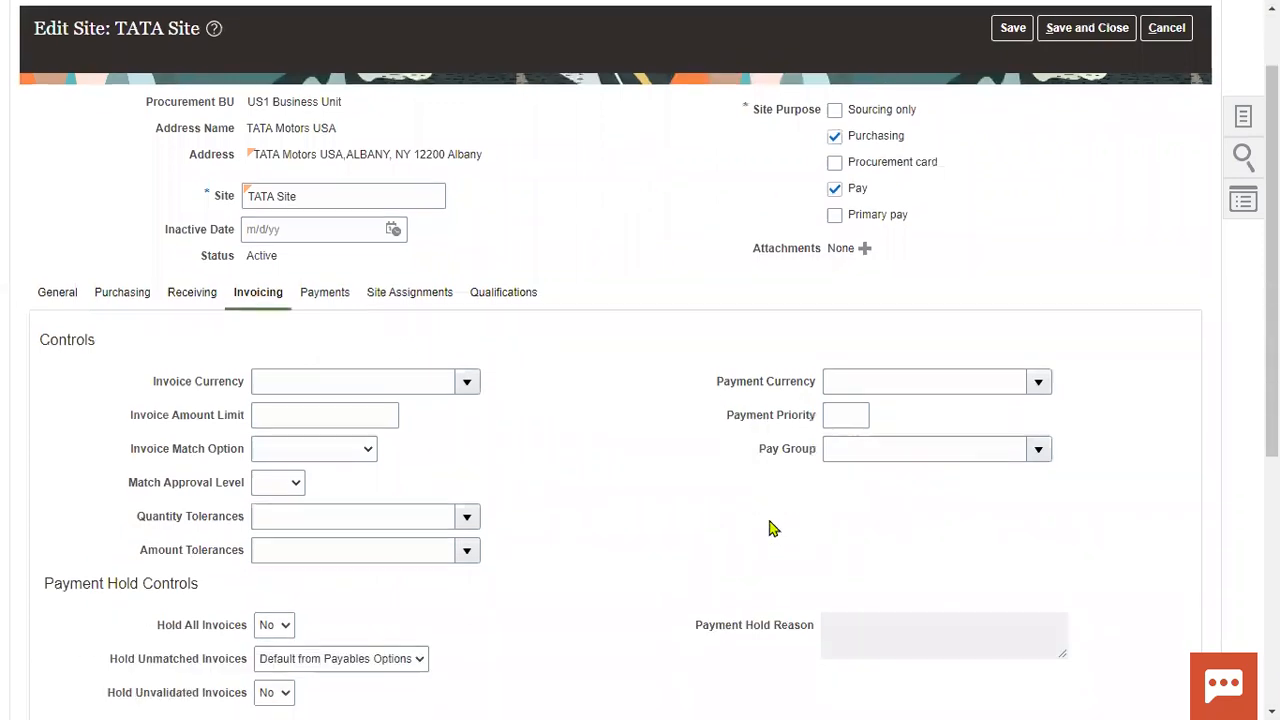
pyautogui.moveTo(760, 450); pyautogui.dragTo(828, 458)
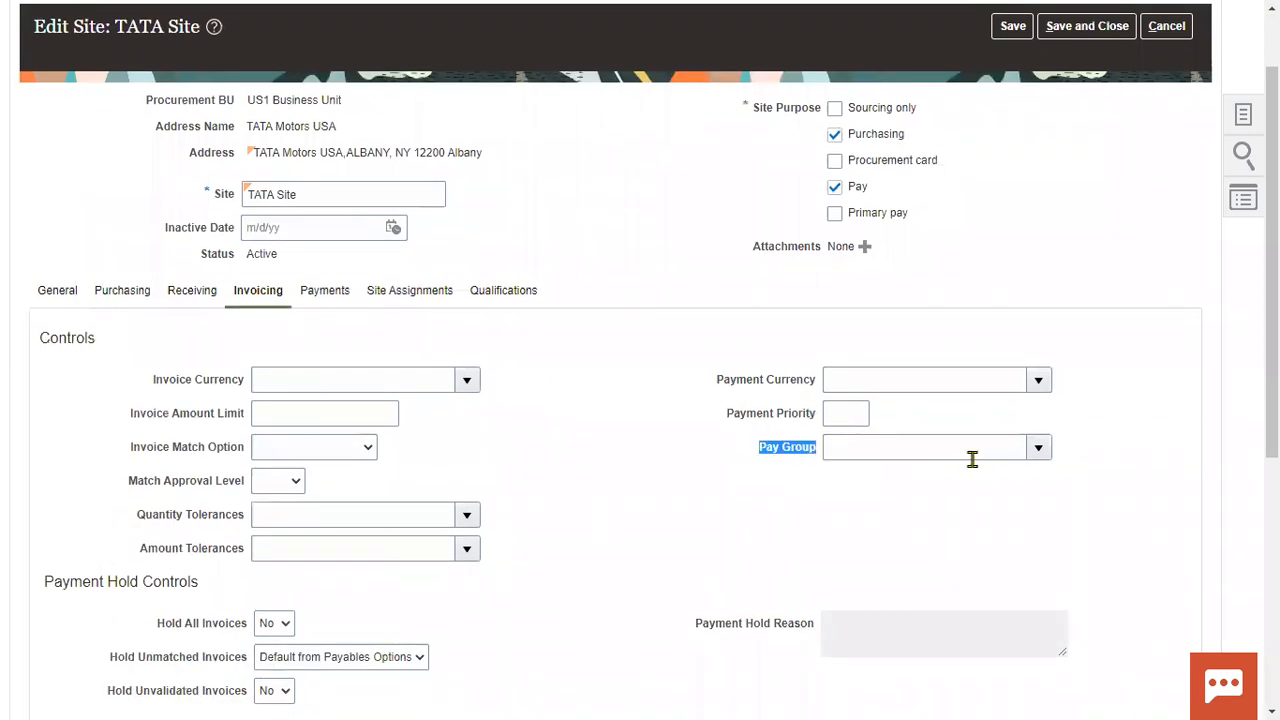
pyautogui.click(1038, 448)
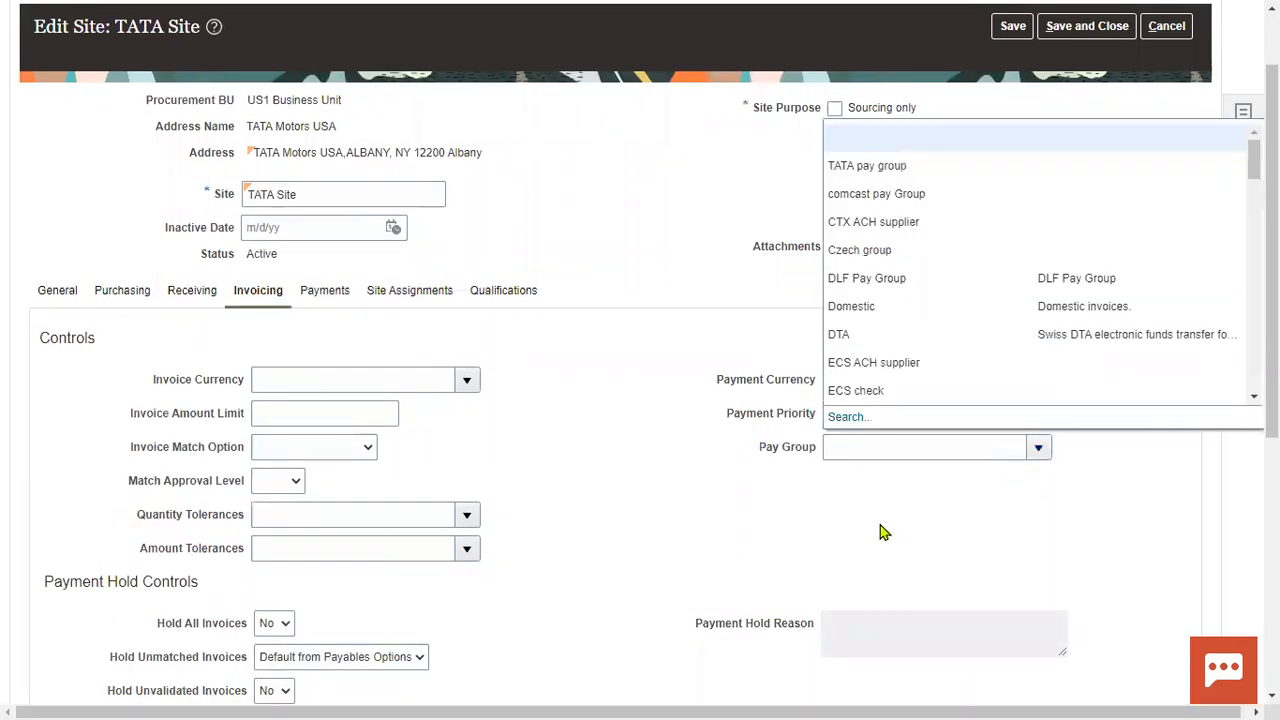
pyautogui.click(872, 167)
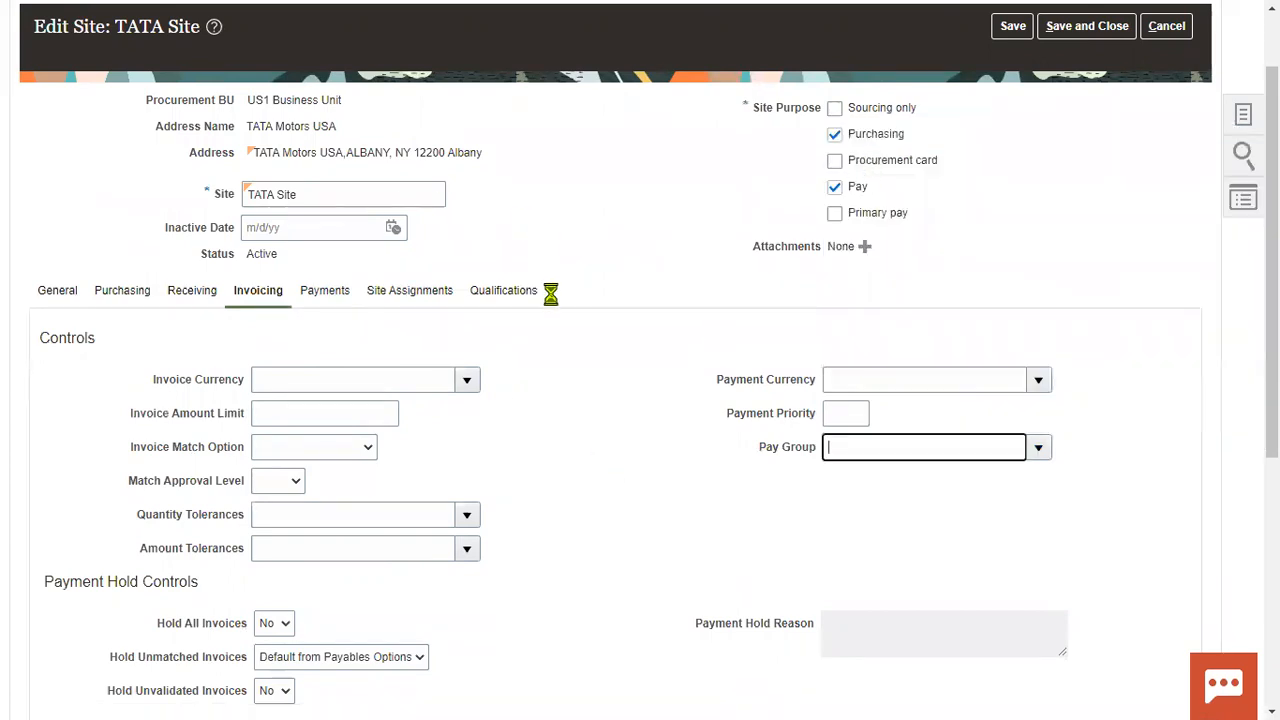
pyautogui.scroll(2, 547, 298)
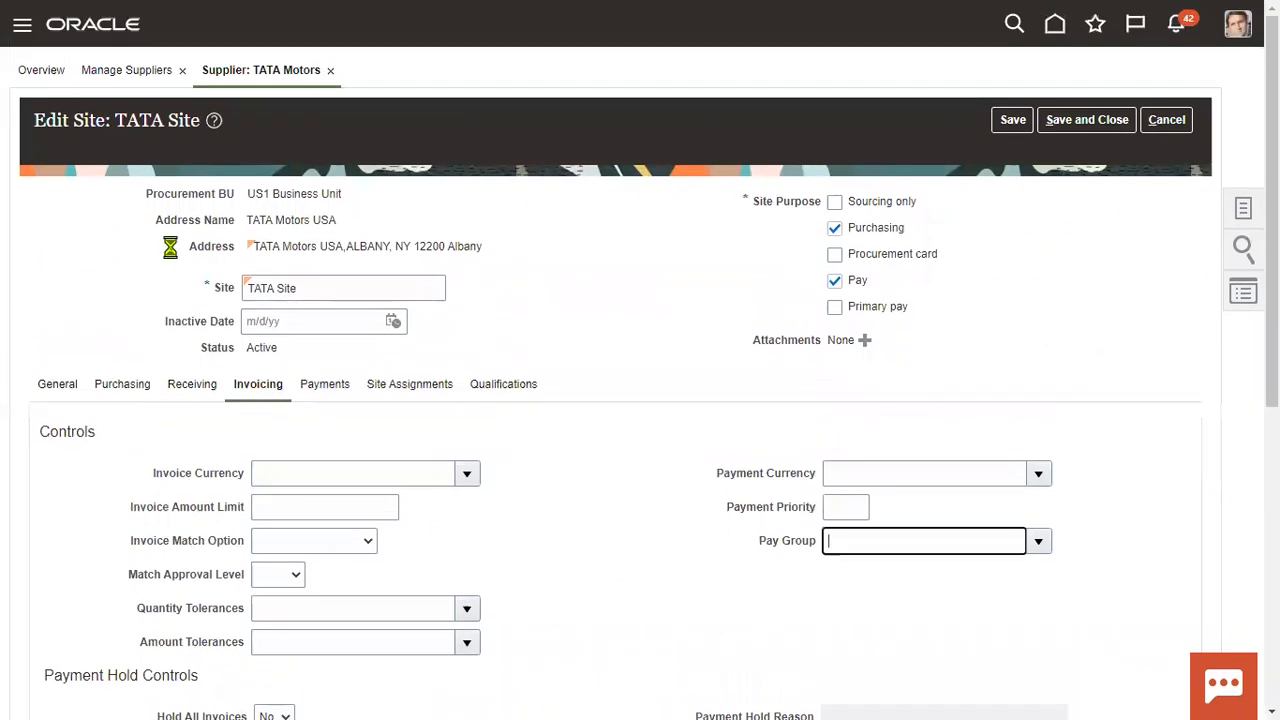
pyautogui.moveTo(117, 122); pyautogui.dragTo(209, 147)
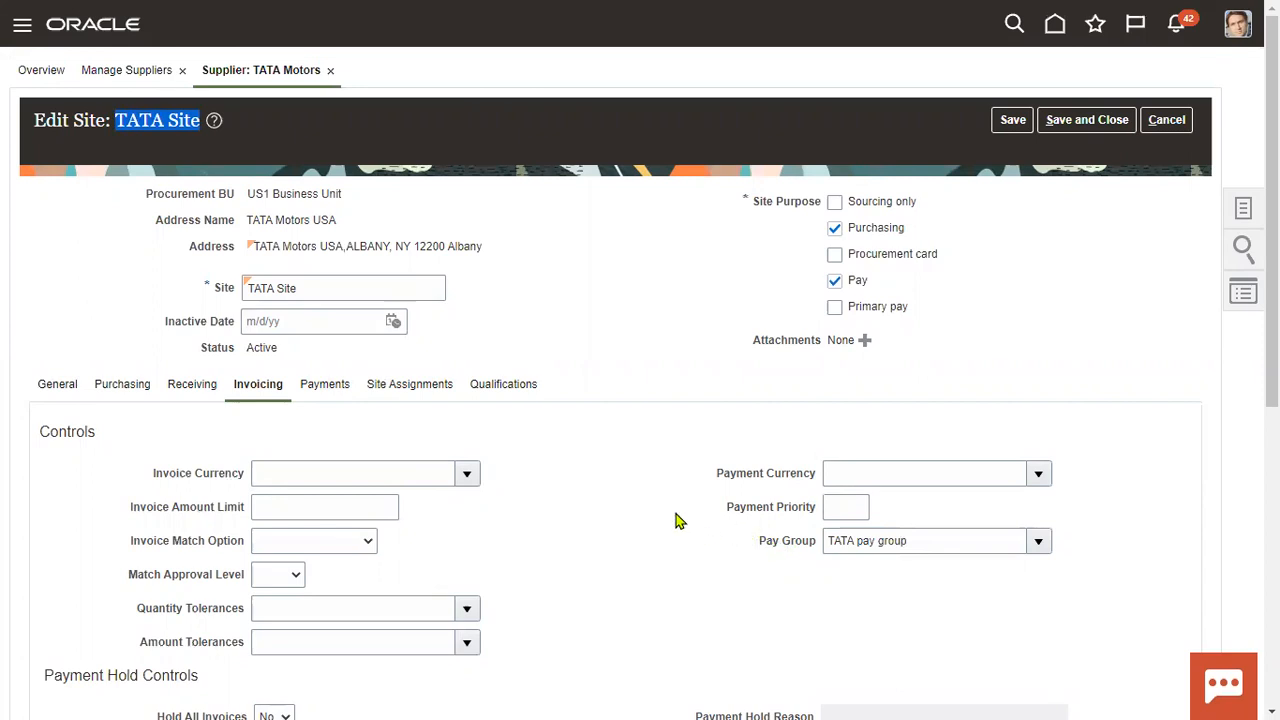
pyautogui.click(1080, 120)
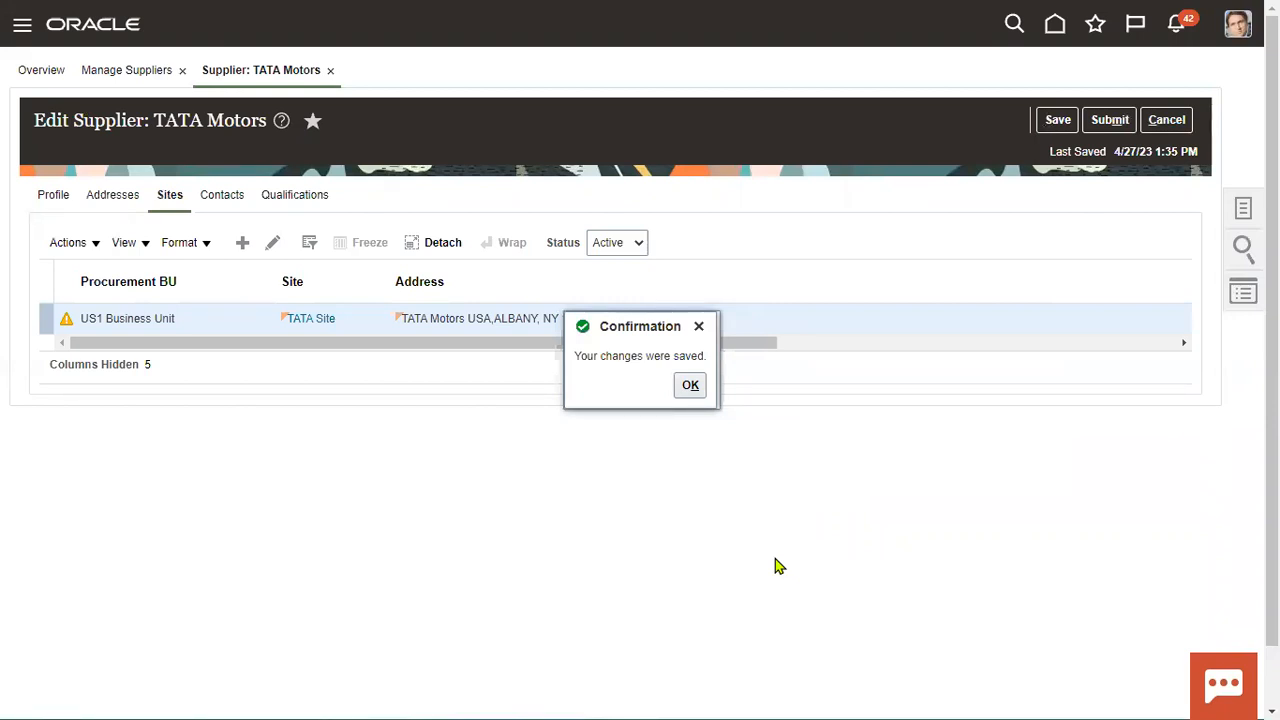
# Submit the TATA Motors supplier changes and acknowledge the confirmations.
pyautogui.click(690, 387)
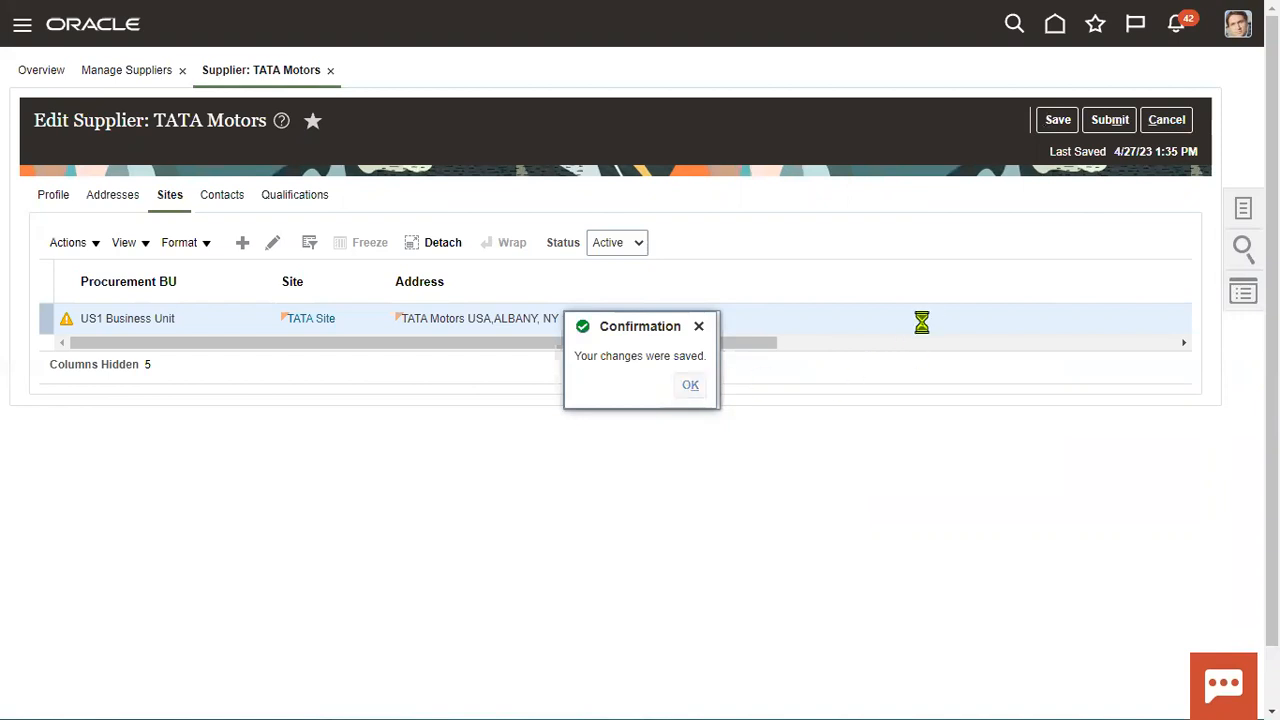
pyautogui.click(1110, 119)
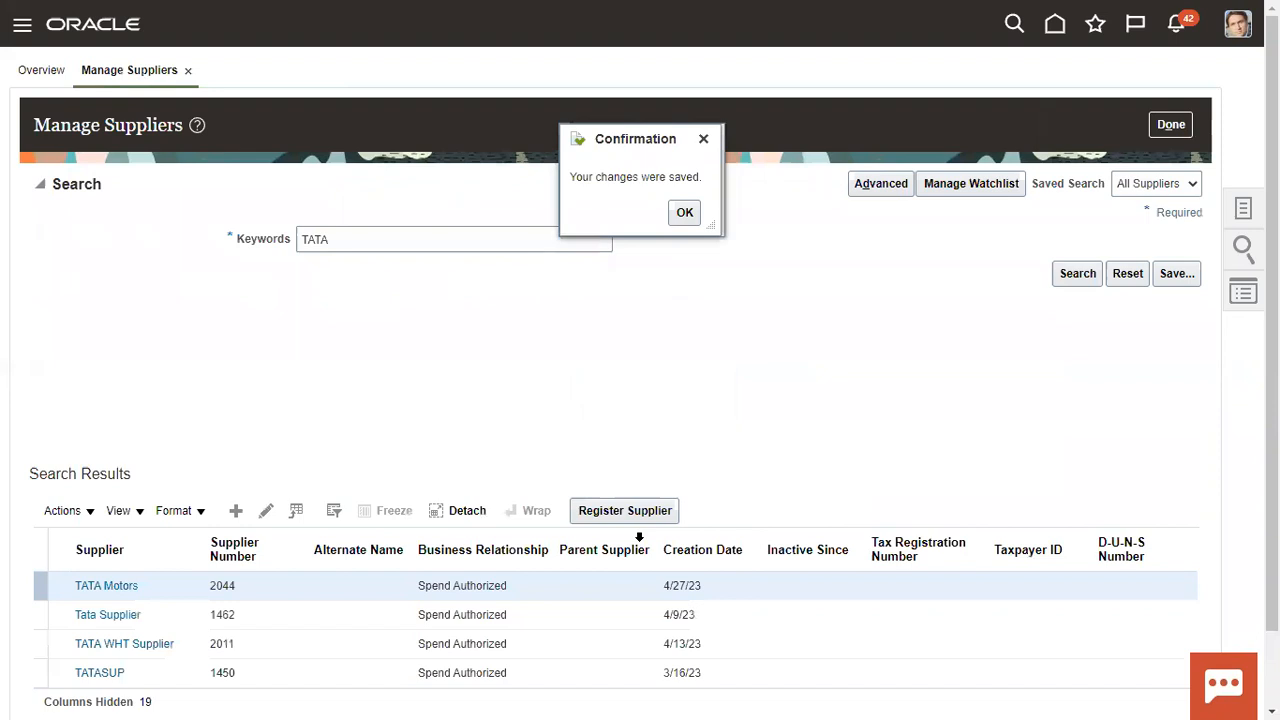
pyautogui.click(687, 215)
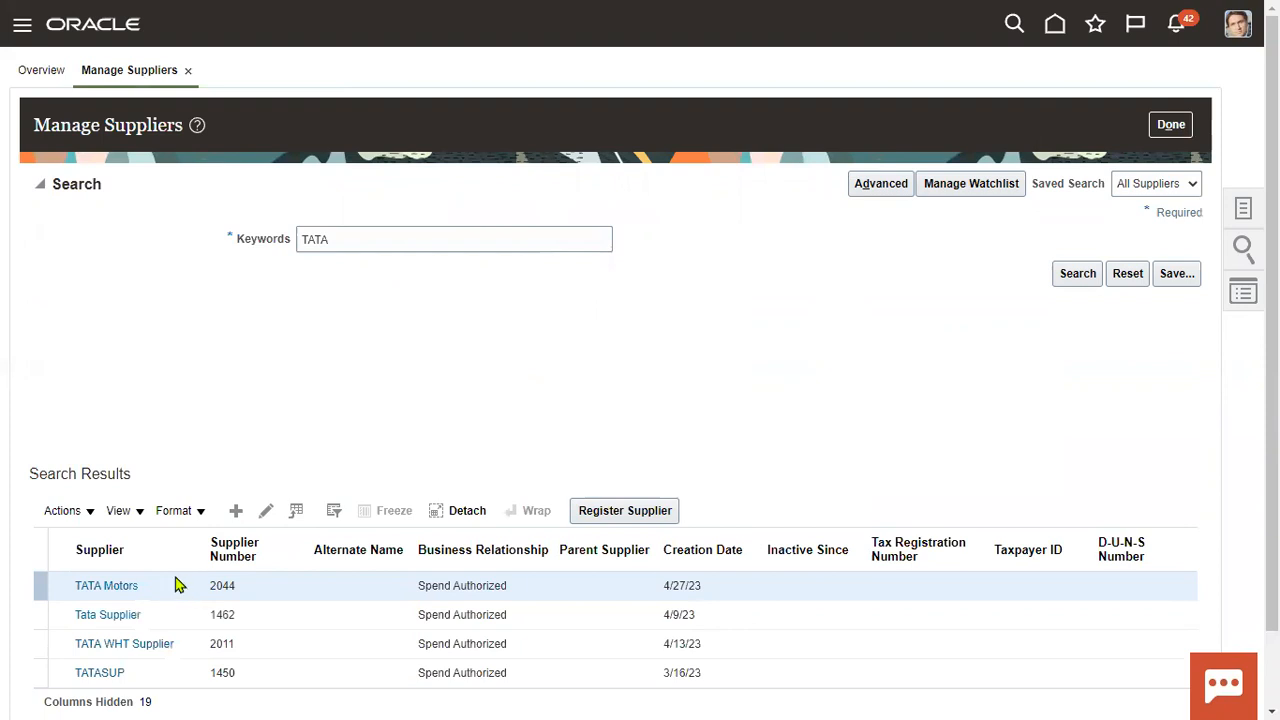
# Search suppliers for 'Adva' and open Advanced Corp for editing.
pyautogui.moveTo(358, 238); pyautogui.dragTo(206, 256)
pyautogui.write('Adva')
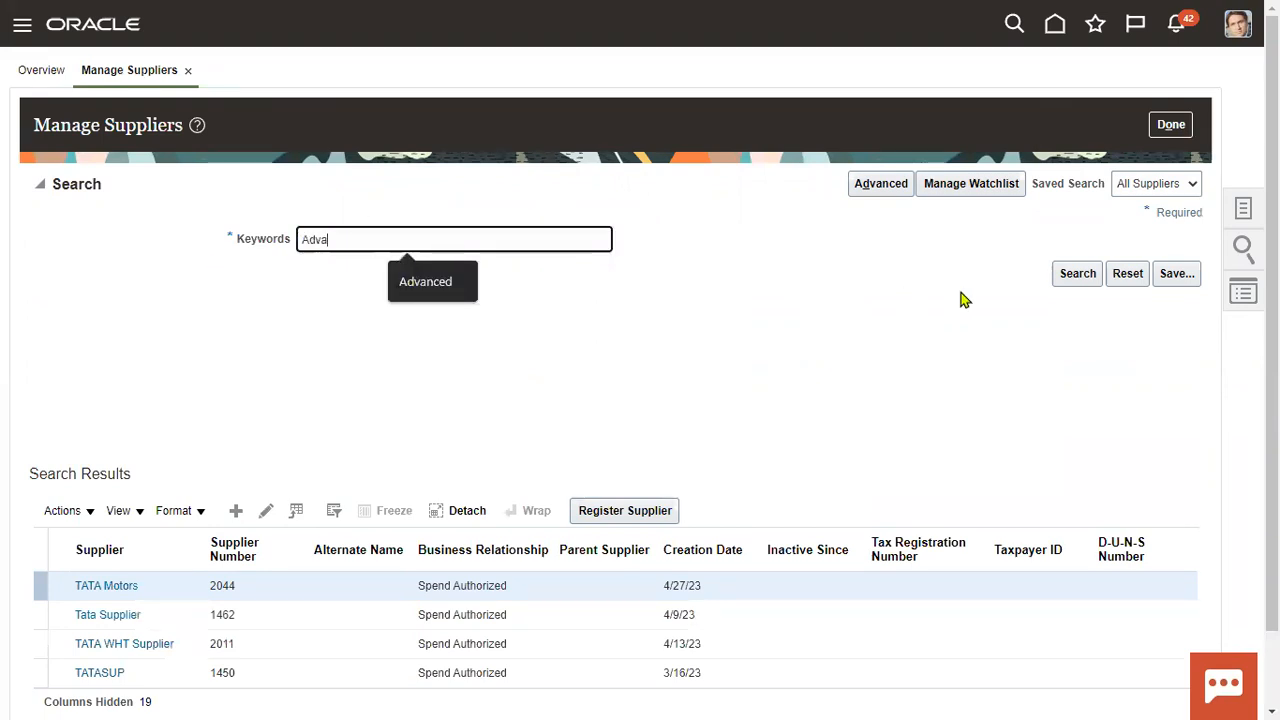
pyautogui.click(1064, 273)
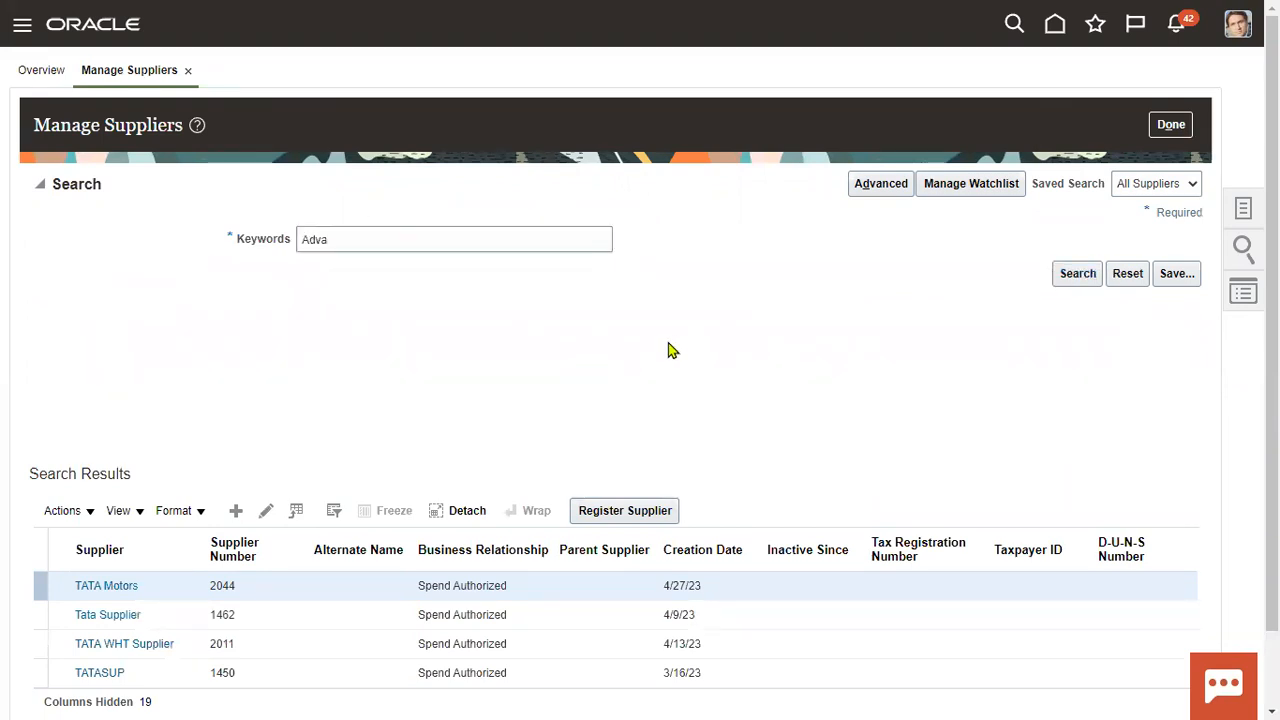
pyautogui.click(240, 614)
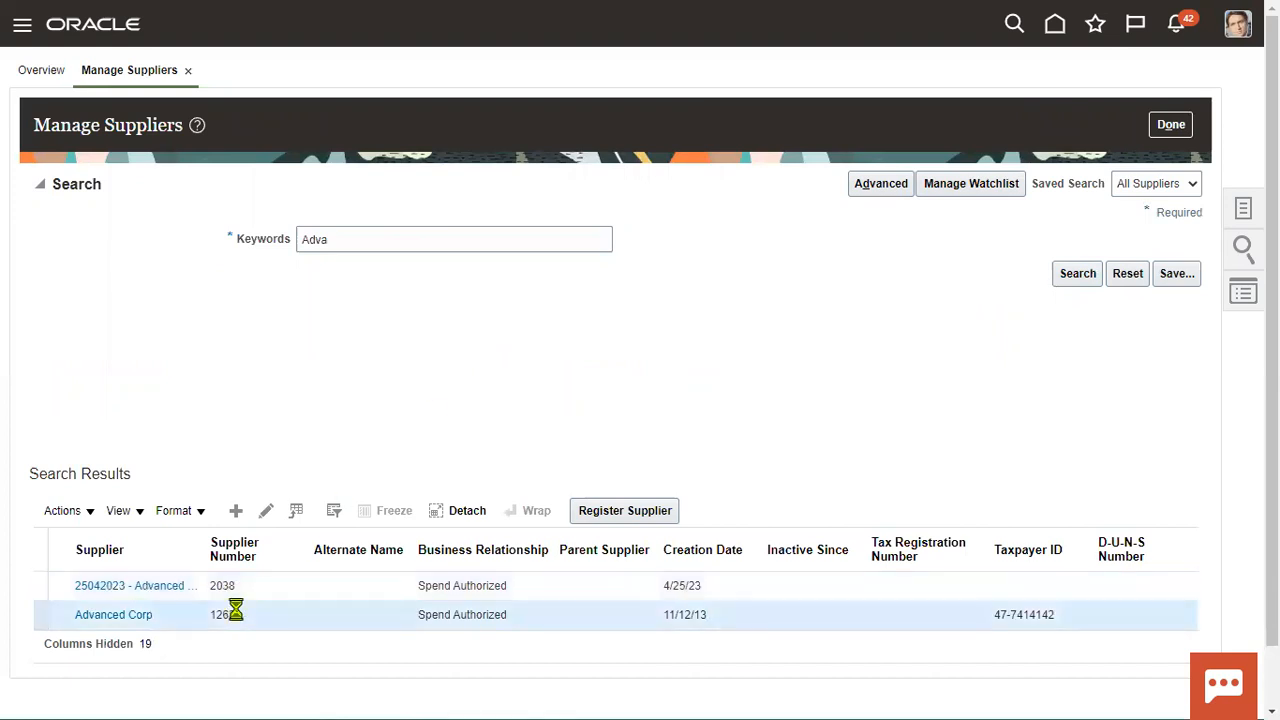
pyautogui.click(268, 511)
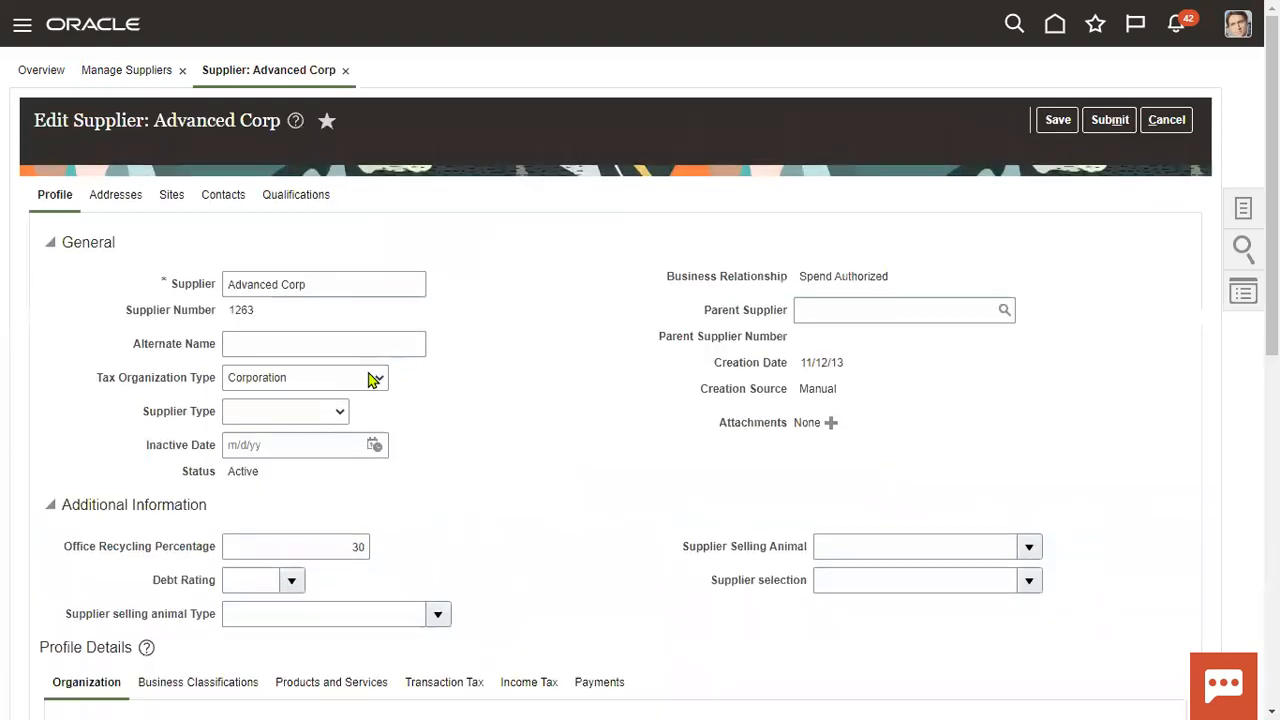
# Set site AC US1's Pay Group to 'TATA pay group' and save the site.
pyautogui.click(171, 200)
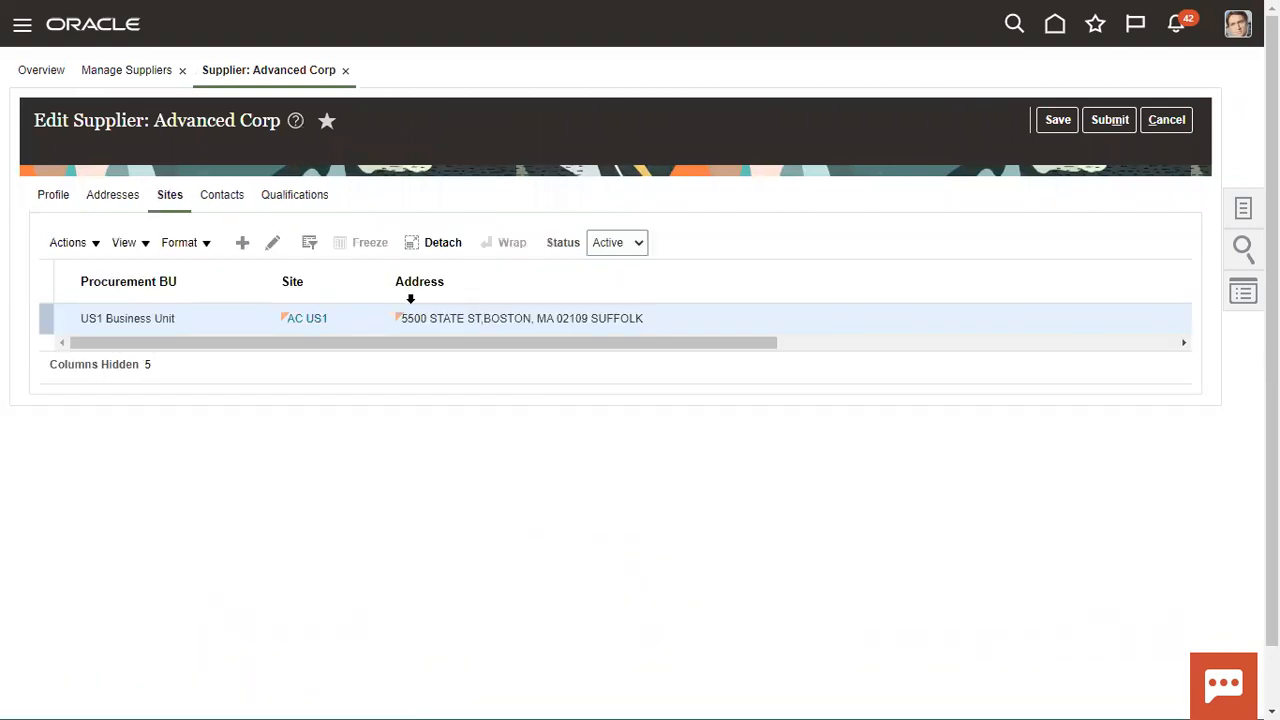
pyautogui.click(272, 242)
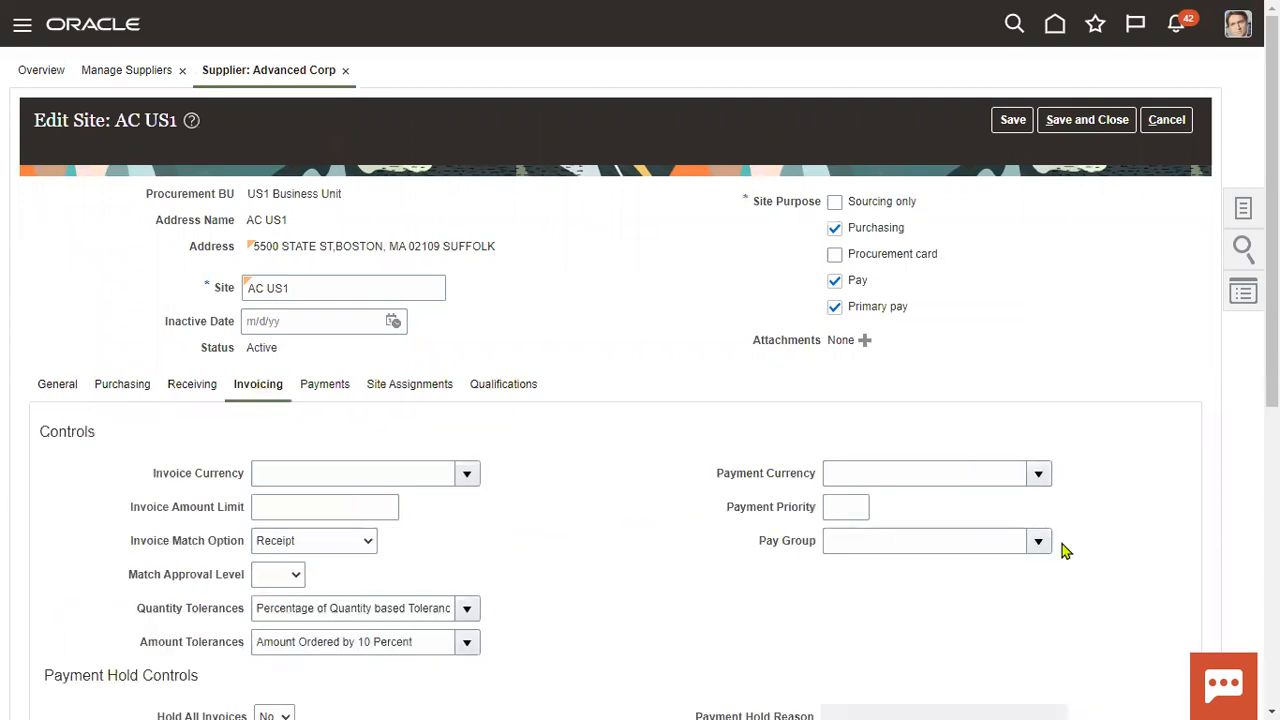
pyautogui.click(1040, 541)
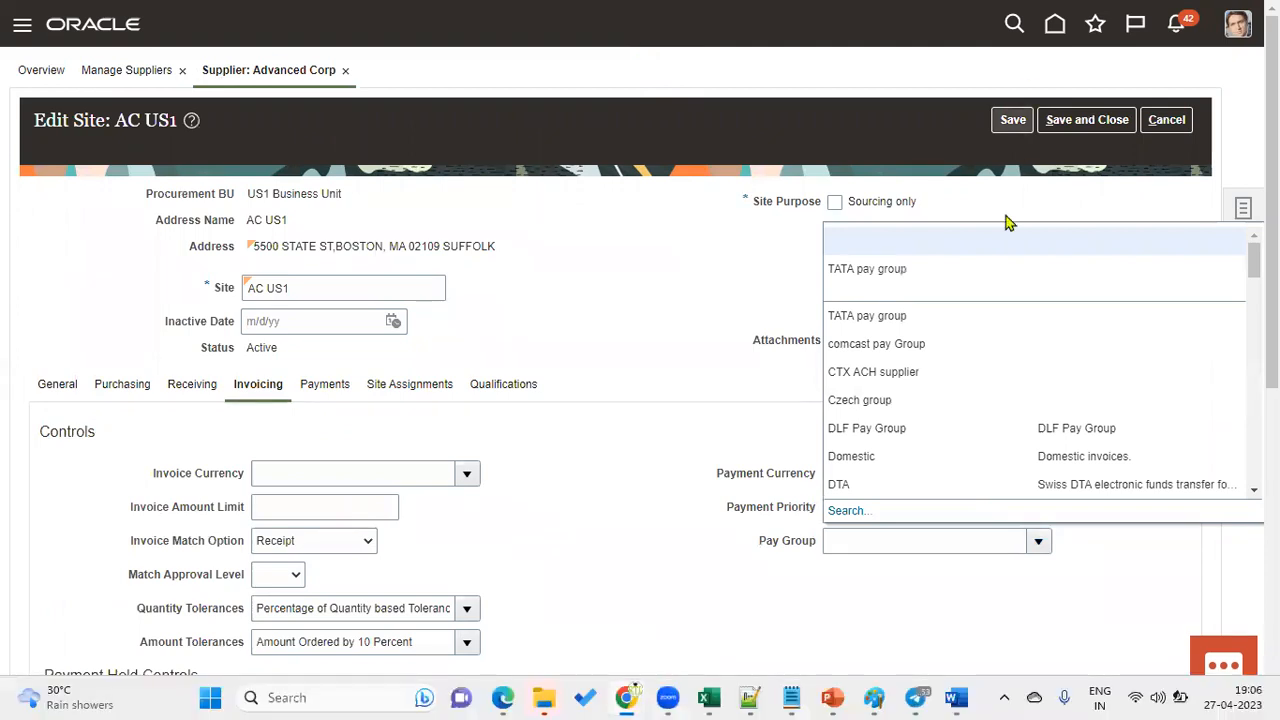
pyautogui.click(927, 268)
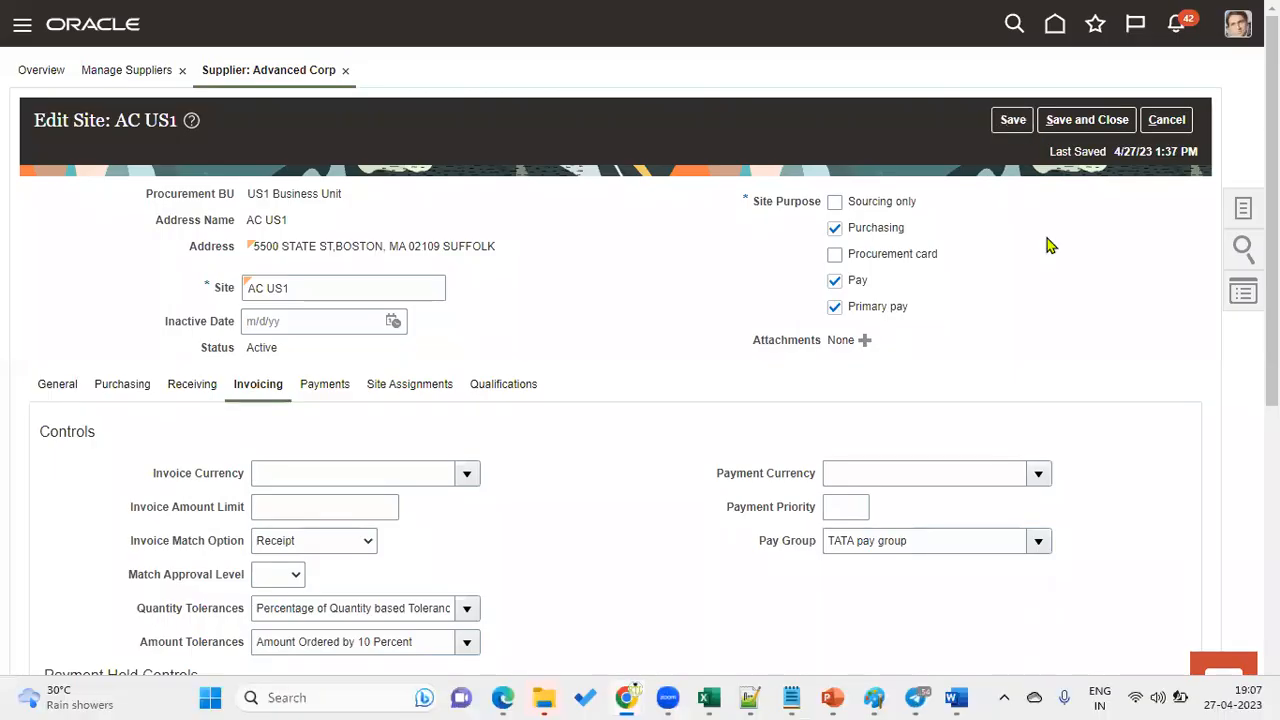
pyautogui.click(1087, 119)
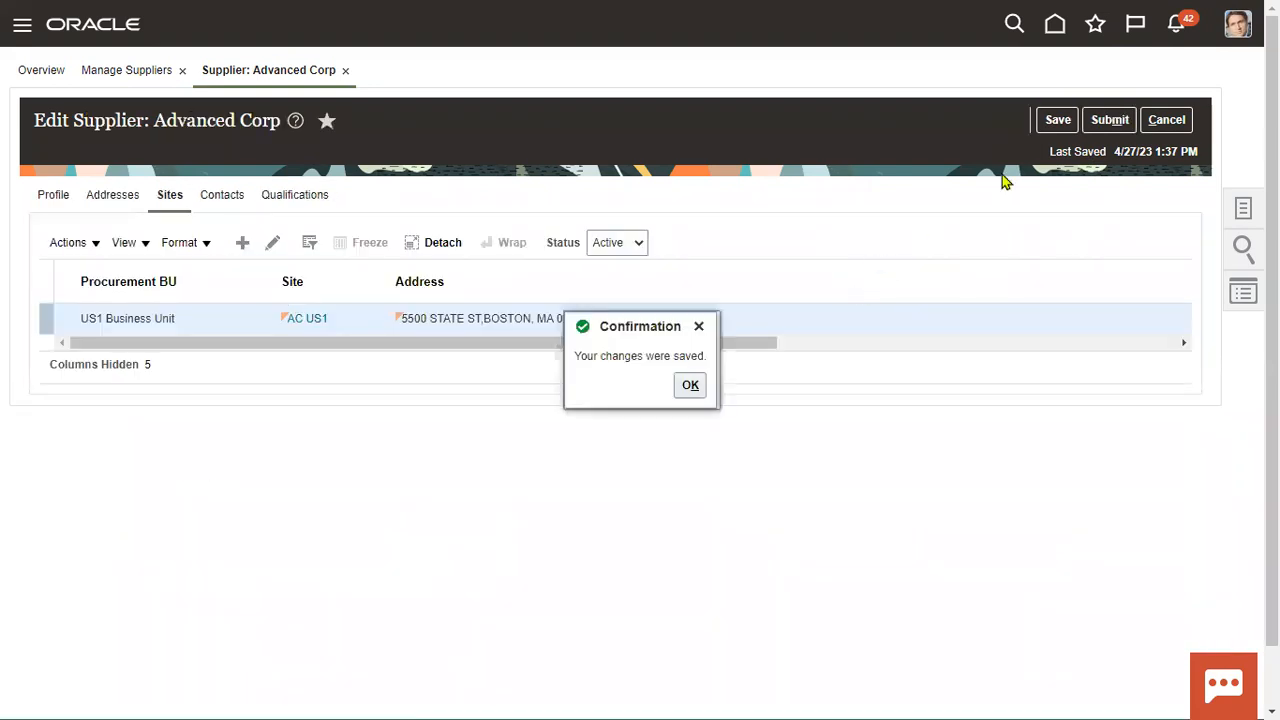
# Submit the Advanced Corp supplier changes and acknowledge the confirmation.
pyautogui.click(690, 387)
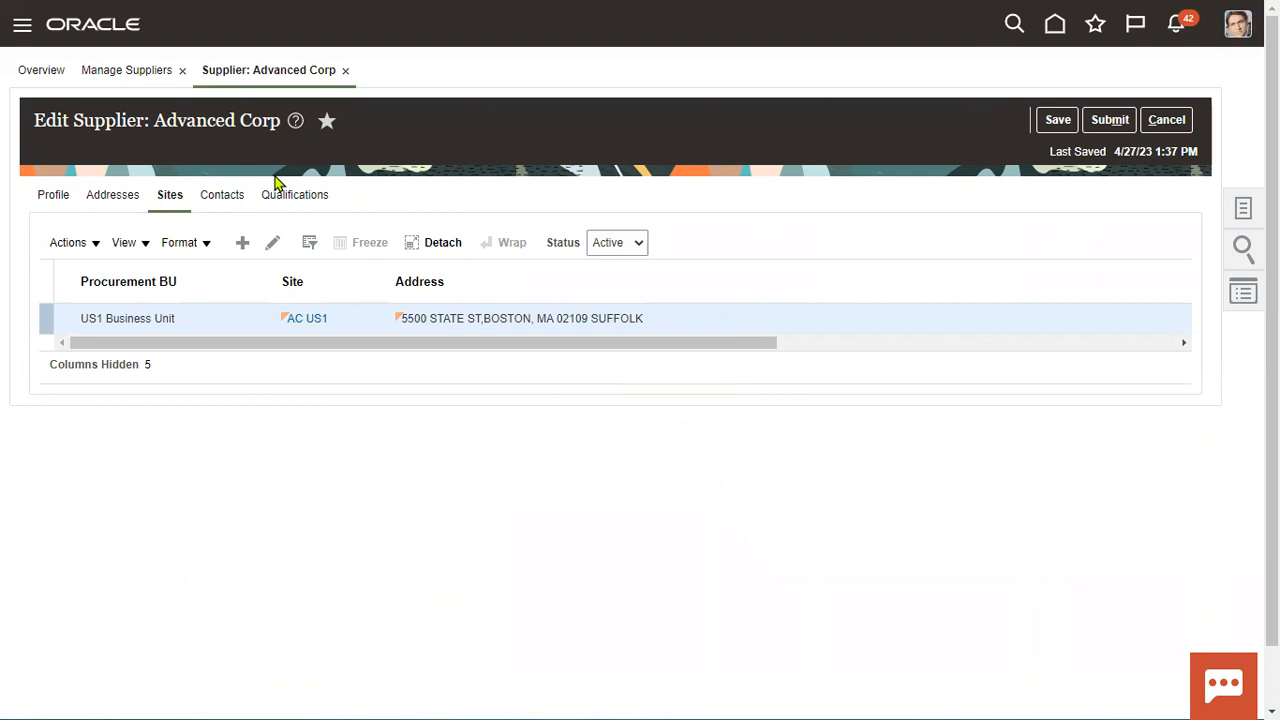
pyautogui.click(1115, 121)
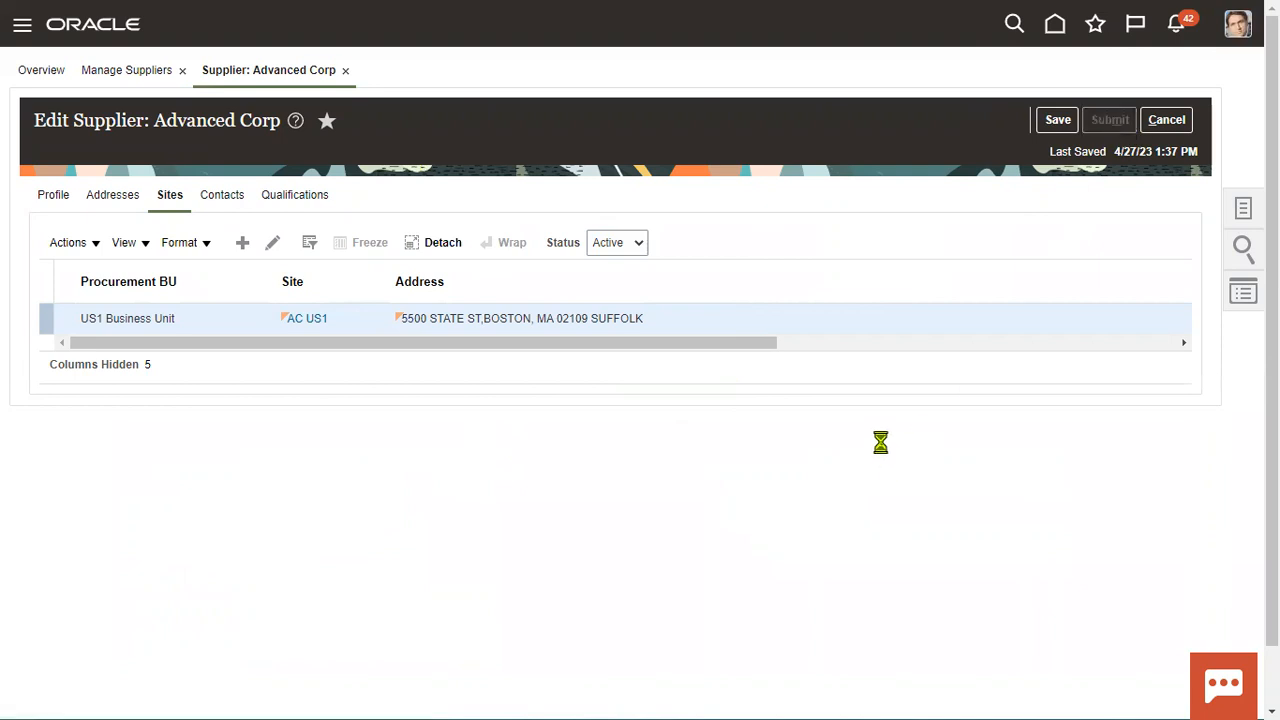
pyautogui.click(690, 213)
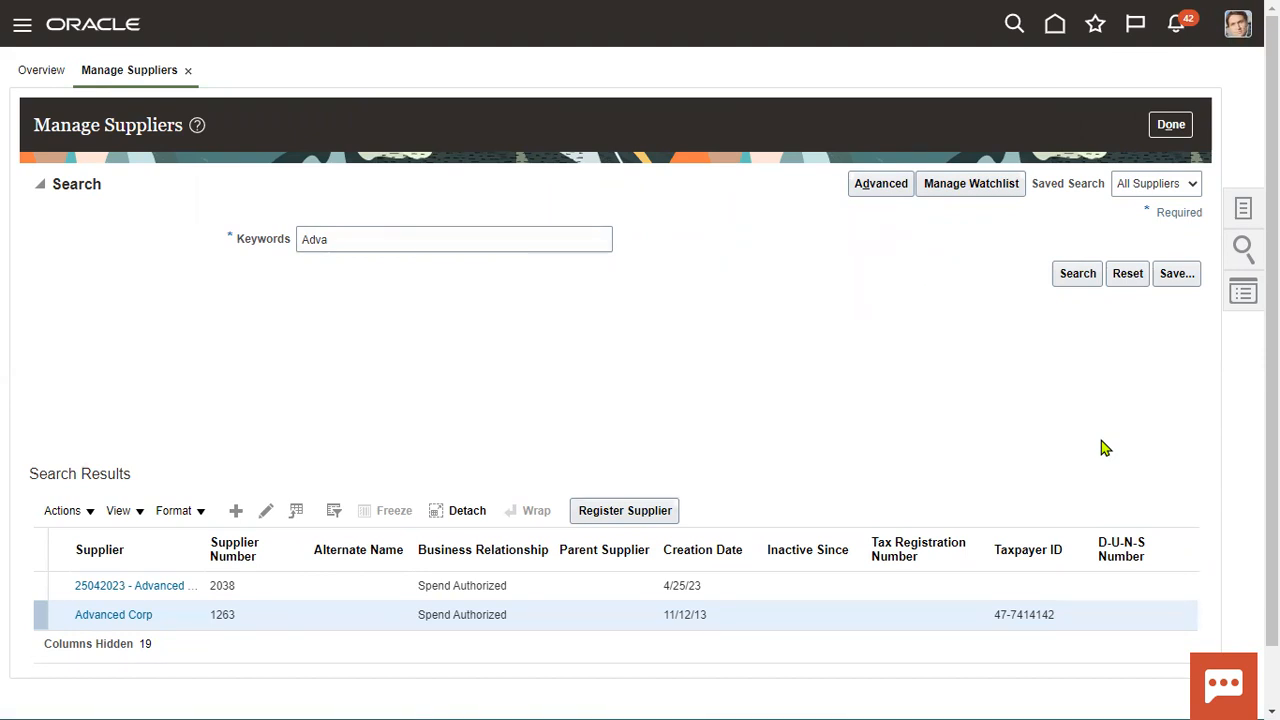
# Sign out and sign back in as the financials implementation user with its password.
pyautogui.click(1204, 72)
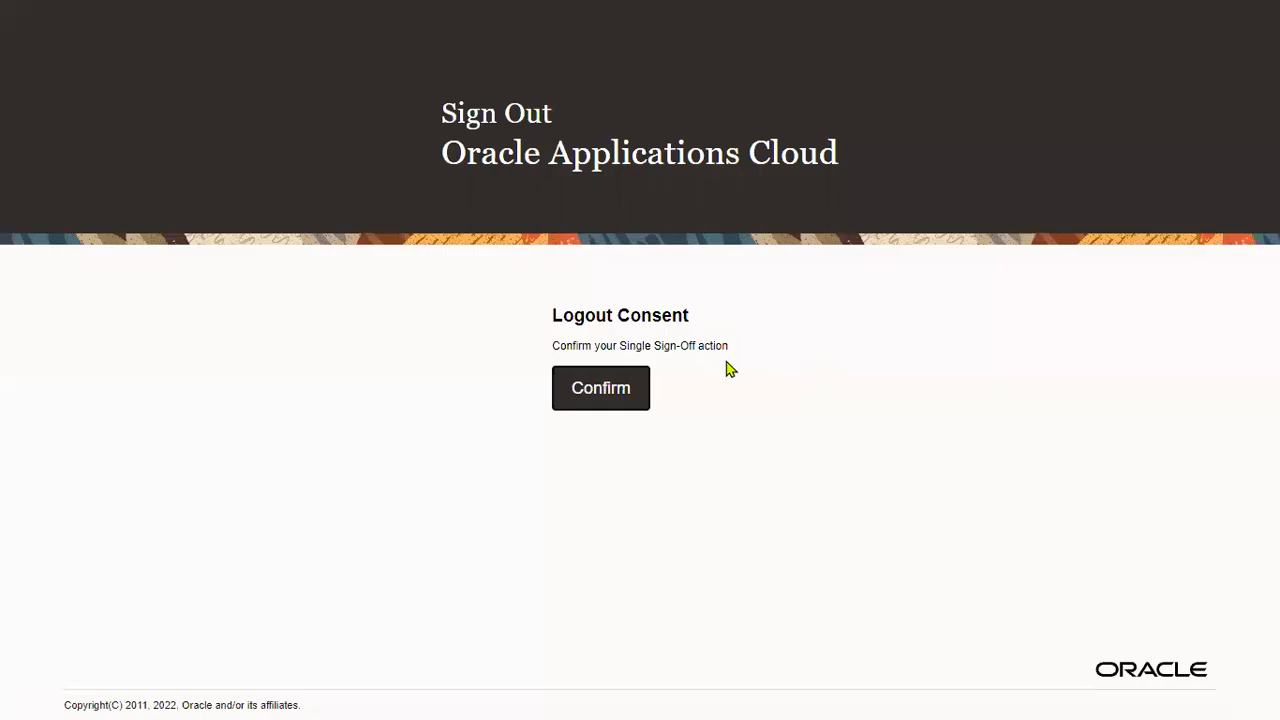
pyautogui.click(586, 388)
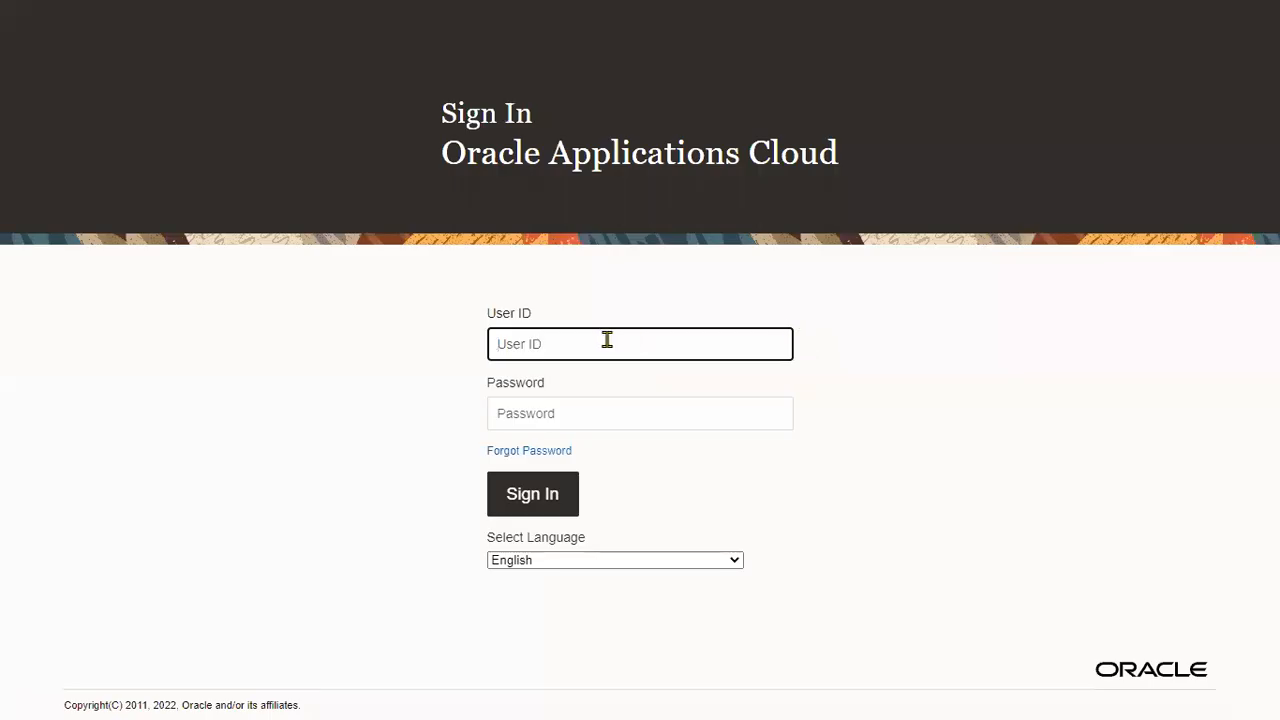
pyautogui.click(607, 340)
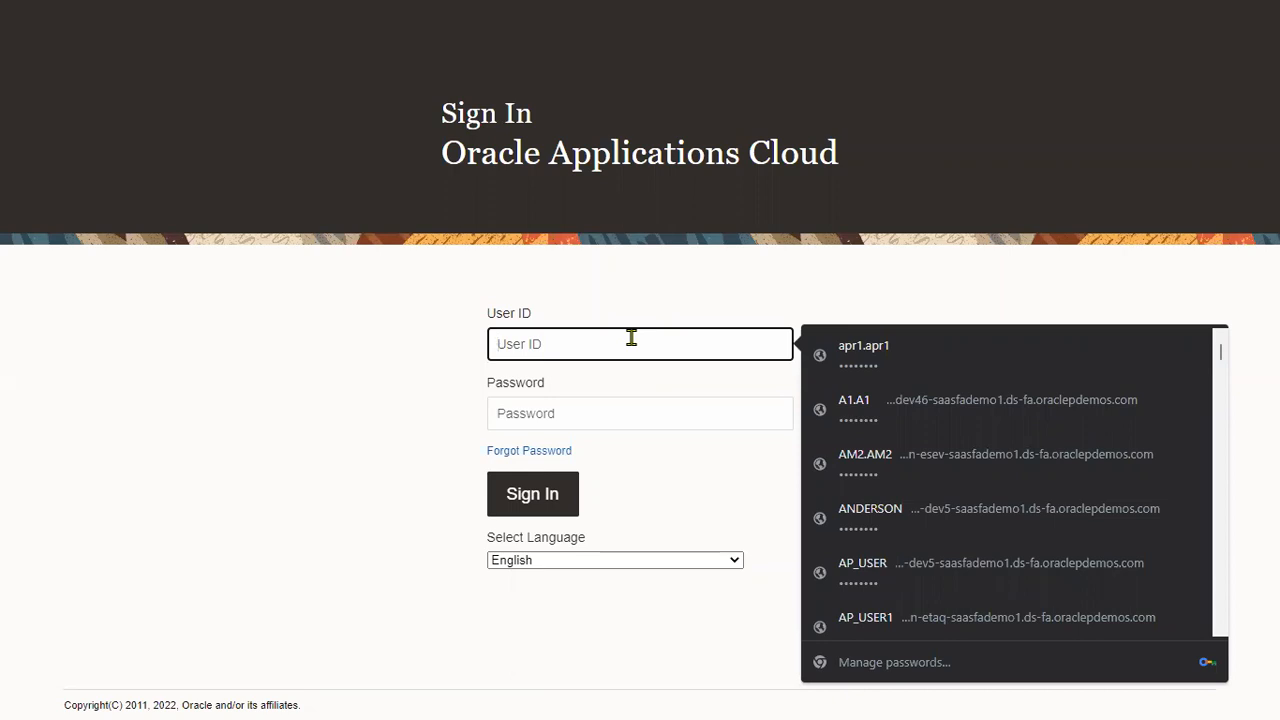
pyautogui.write('fin_impl')
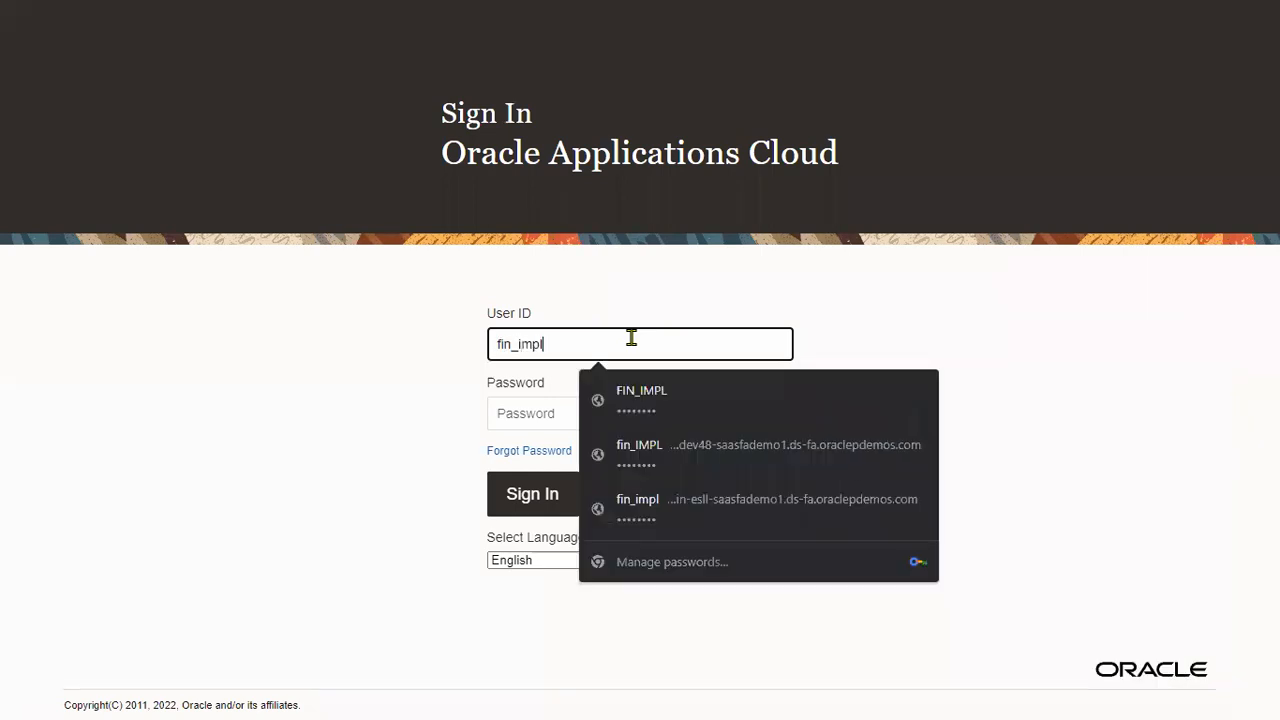
pyautogui.press('Tab')
pyautogui.write('•••••••')
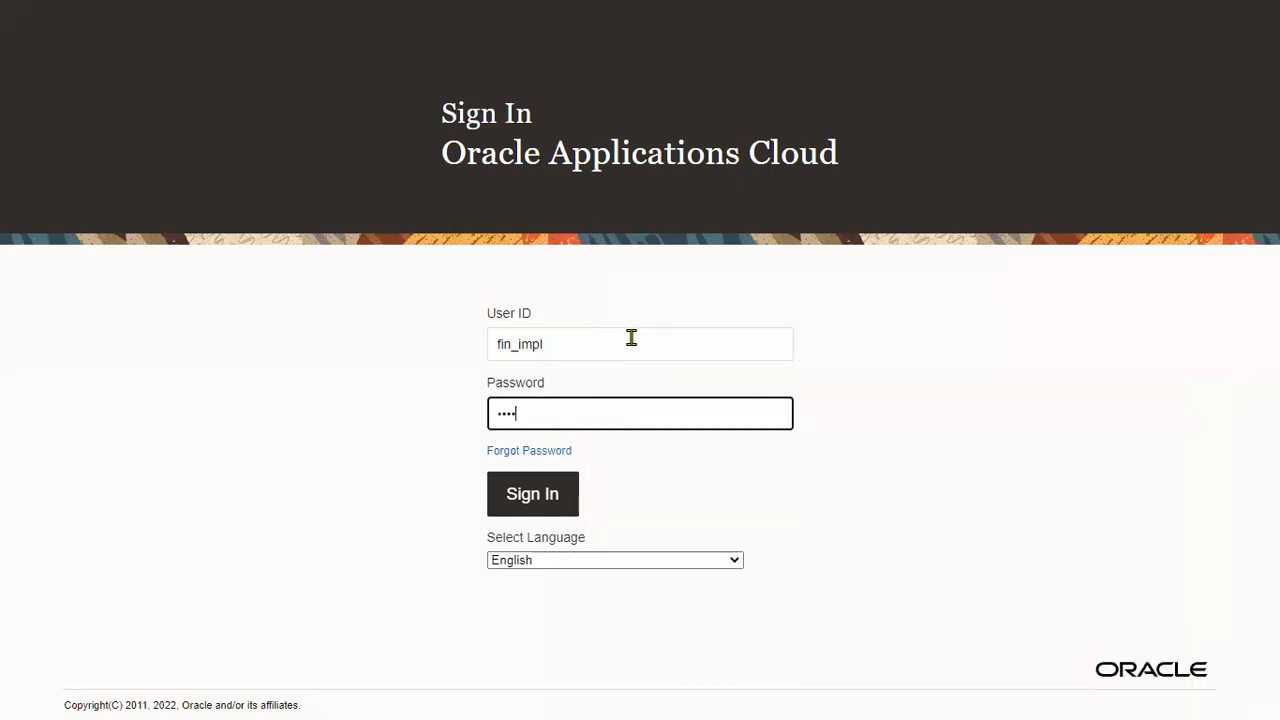
pyautogui.write('•')
pyautogui.press('Return')
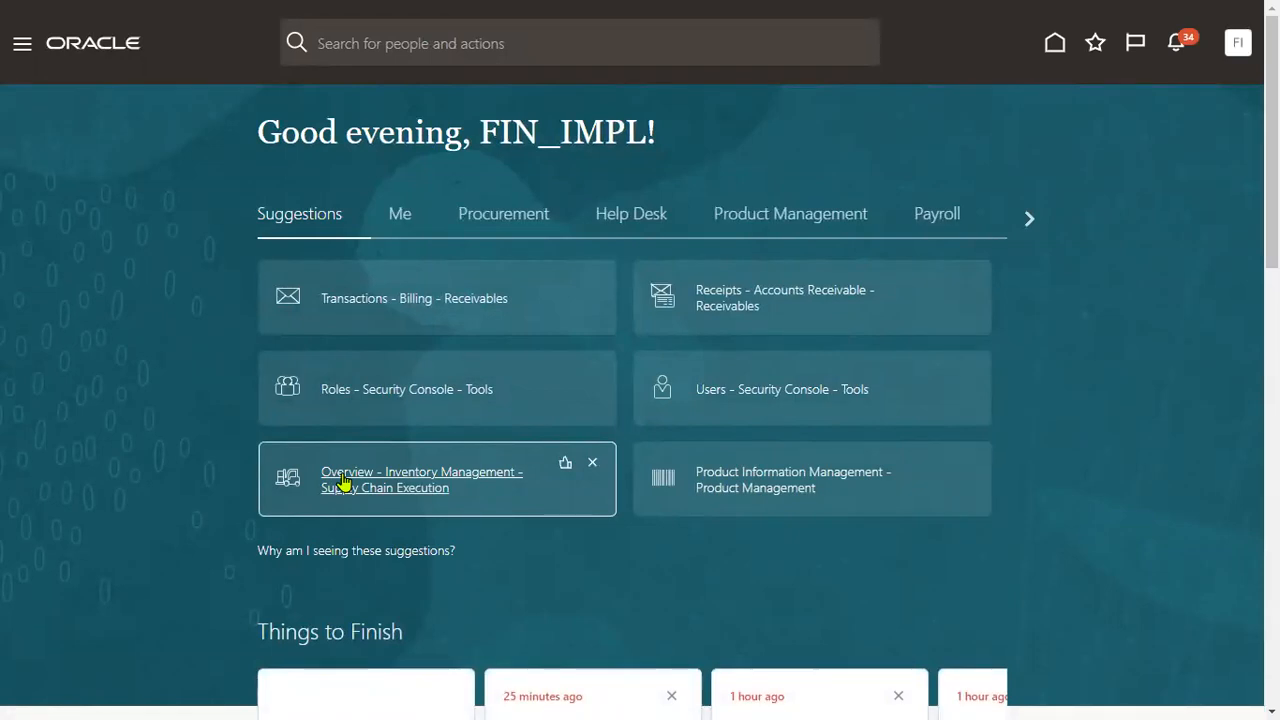
# Open the Navigator and expand the Payables section to reach Invoices.
pyautogui.click(16, 50)
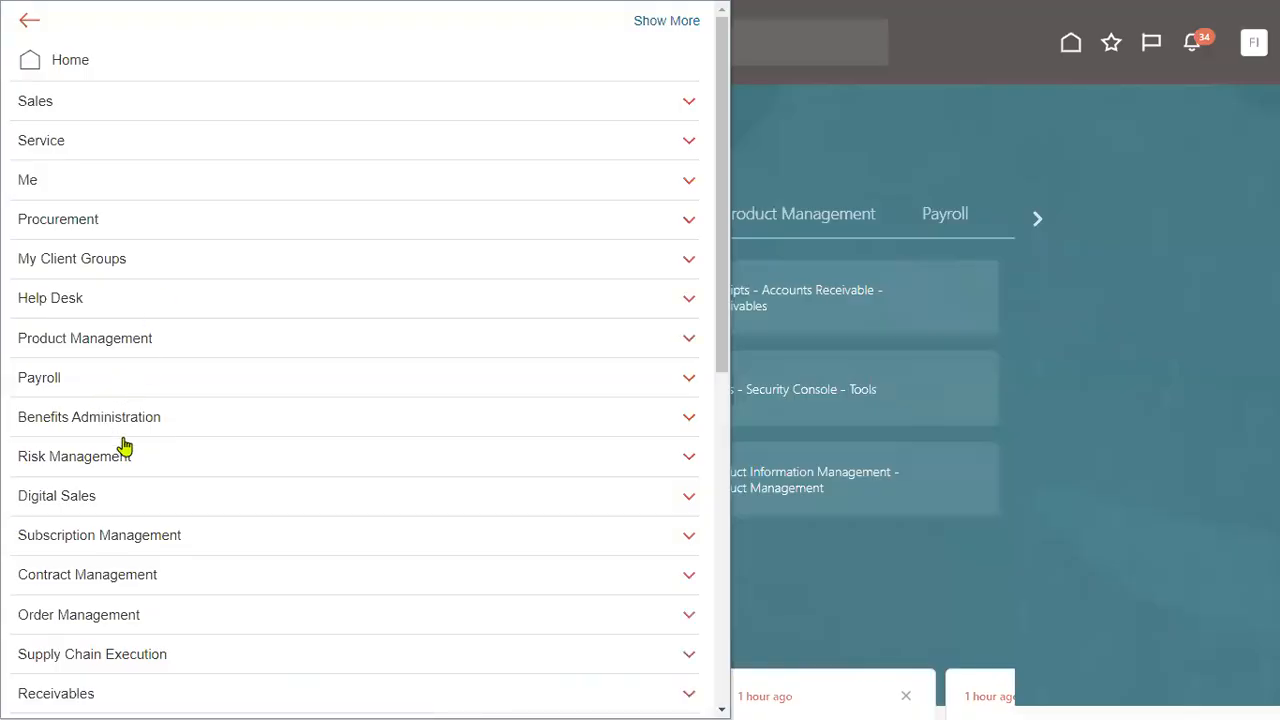
pyautogui.scroll(-2, 125, 440)
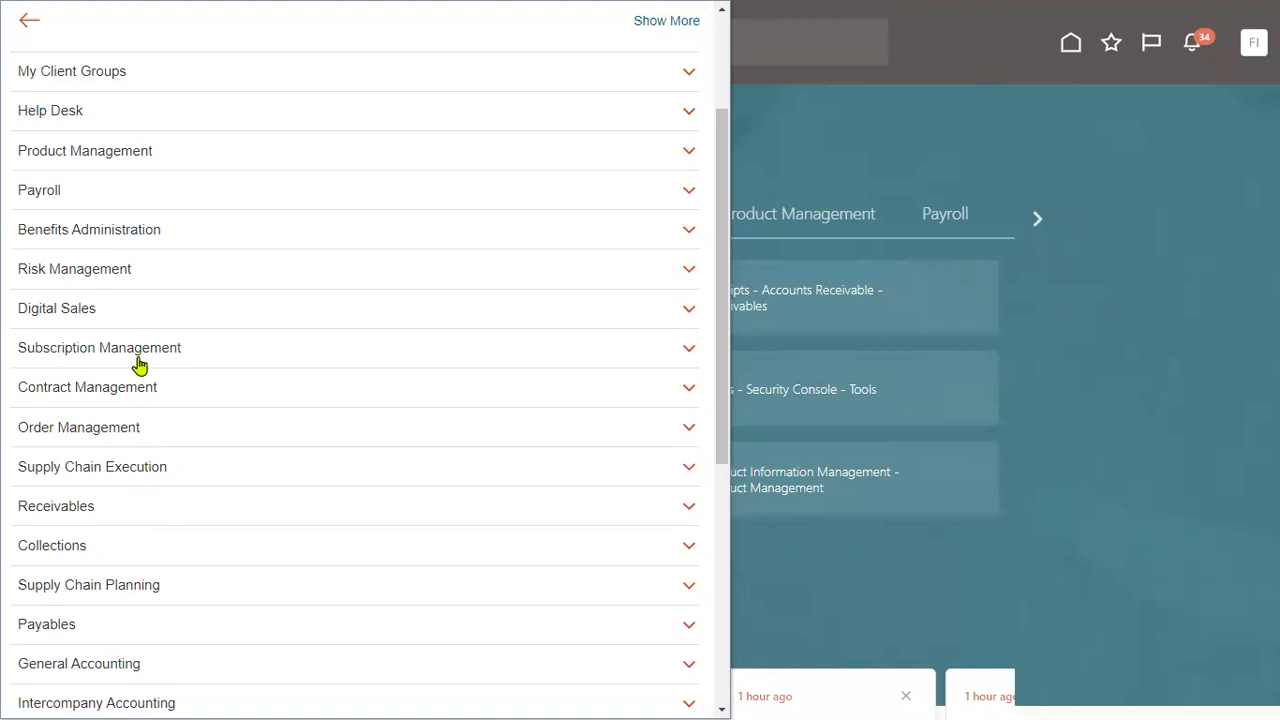
pyautogui.scroll(-4, 135, 365)
pyautogui.click(162, 251)
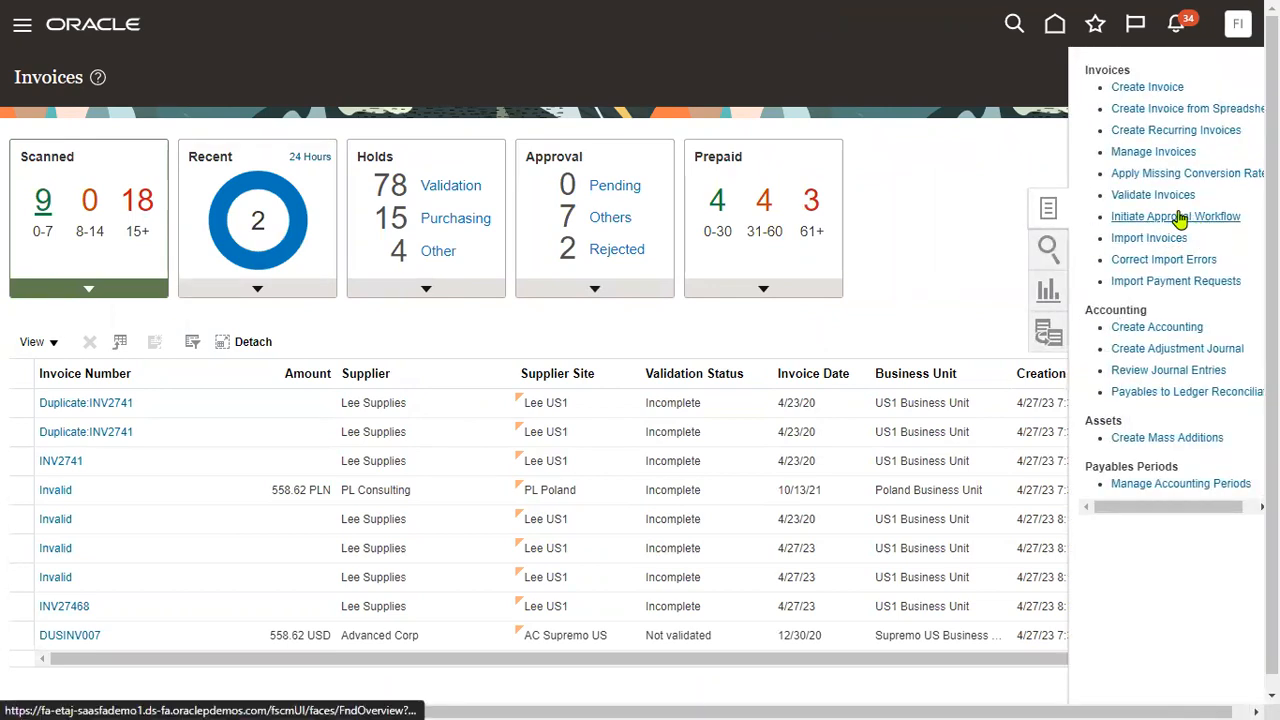
# Start a new invoice and begin filling in its Business Unit field.
pyautogui.click(1150, 87)
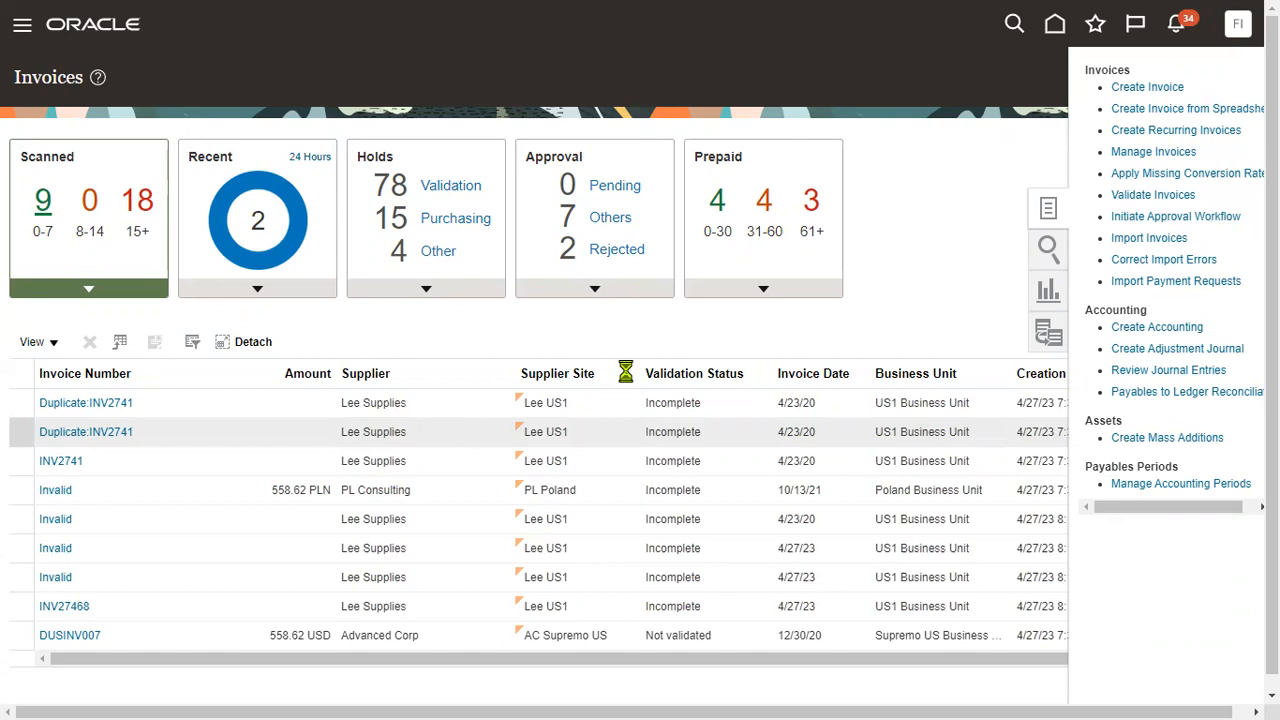
pyautogui.click(342, 228)
# Enter invoice TATA1 header: US1 Business Unit, supplier TATA Motors, amount 1,000.00.
pyautogui.write('us1')
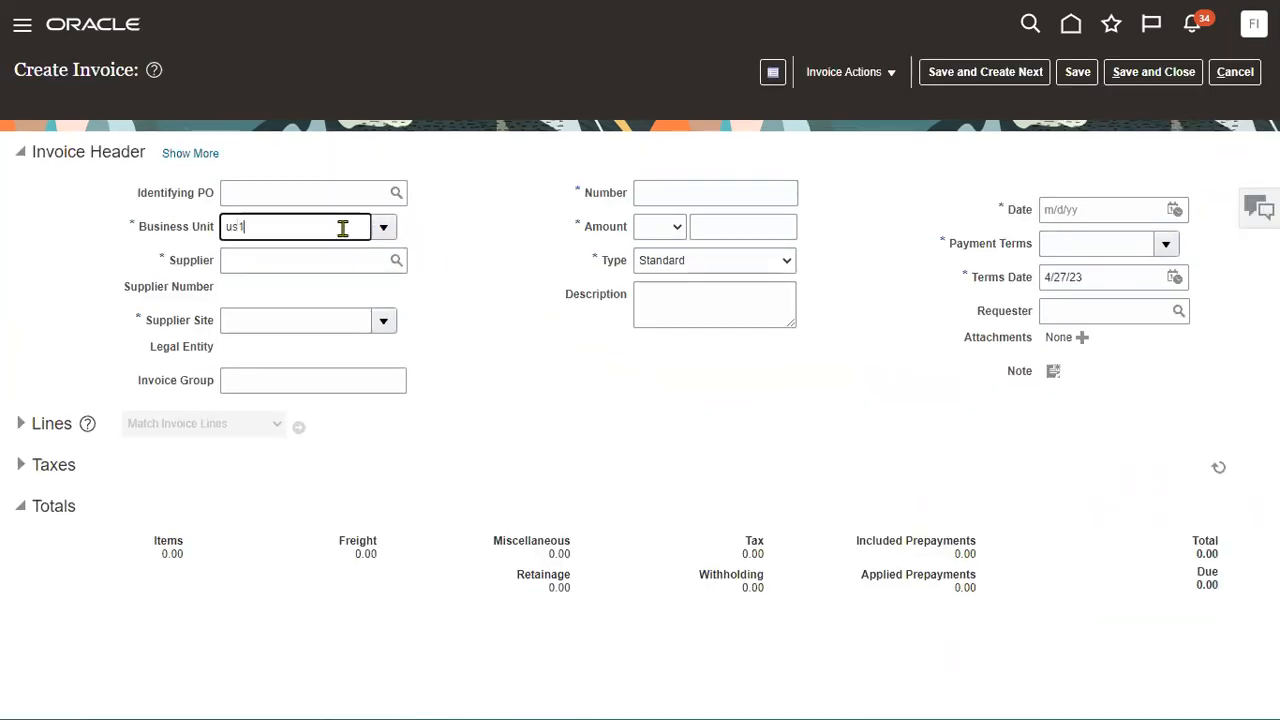
pyautogui.click(268, 256)
pyautogui.click(301, 265)
pyautogui.write('tata')
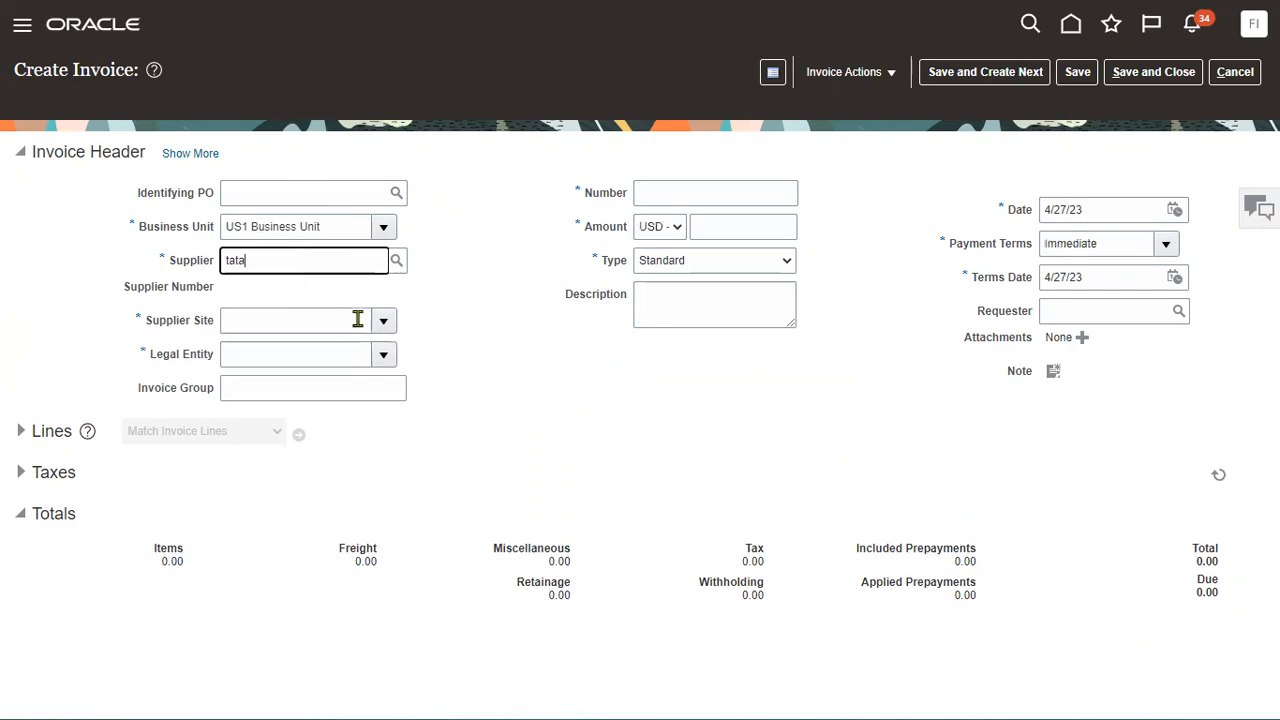
pyautogui.click(414, 296)
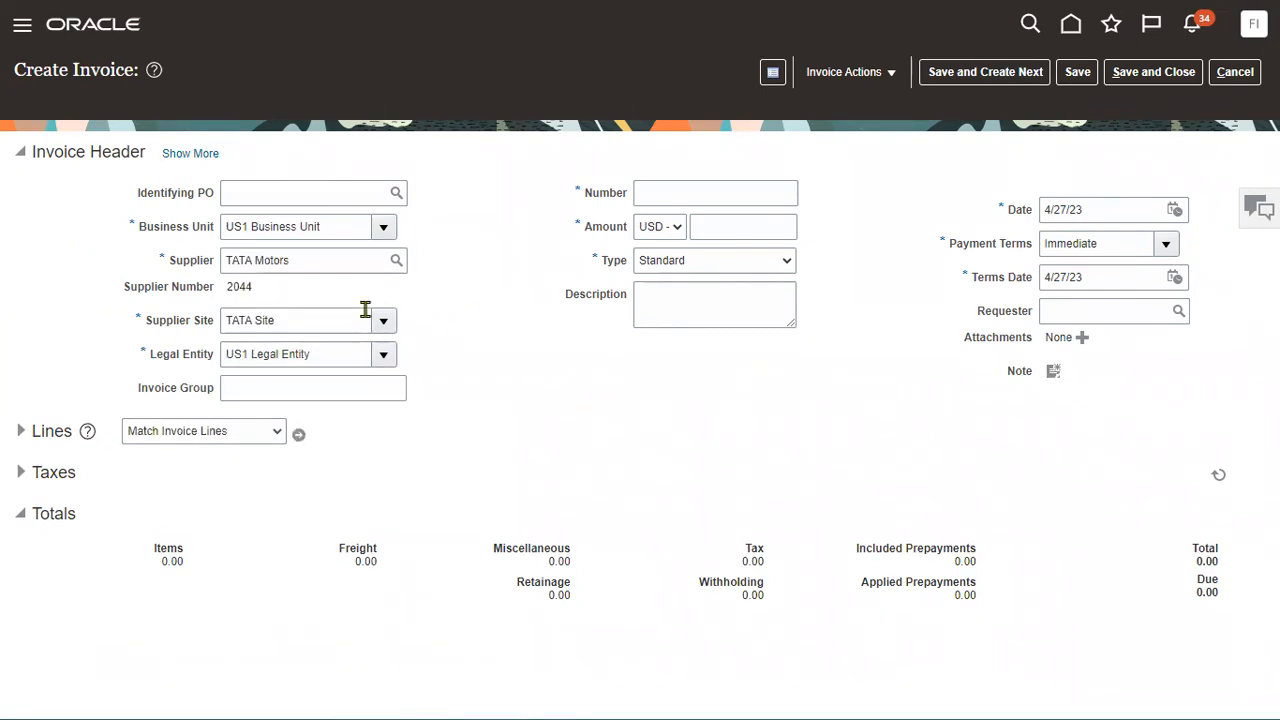
pyautogui.click(676, 195)
pyautogui.write('TATA1')
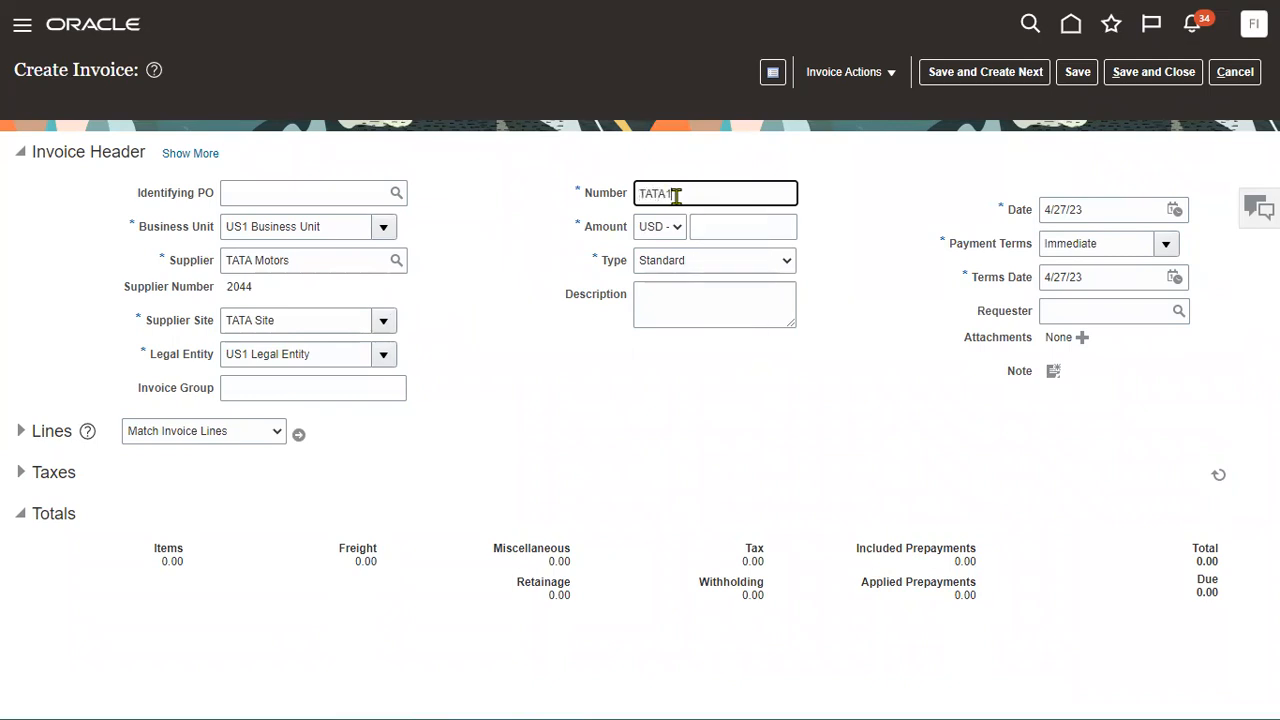
pyautogui.press('Tab')
pyautogui.press('Tab')
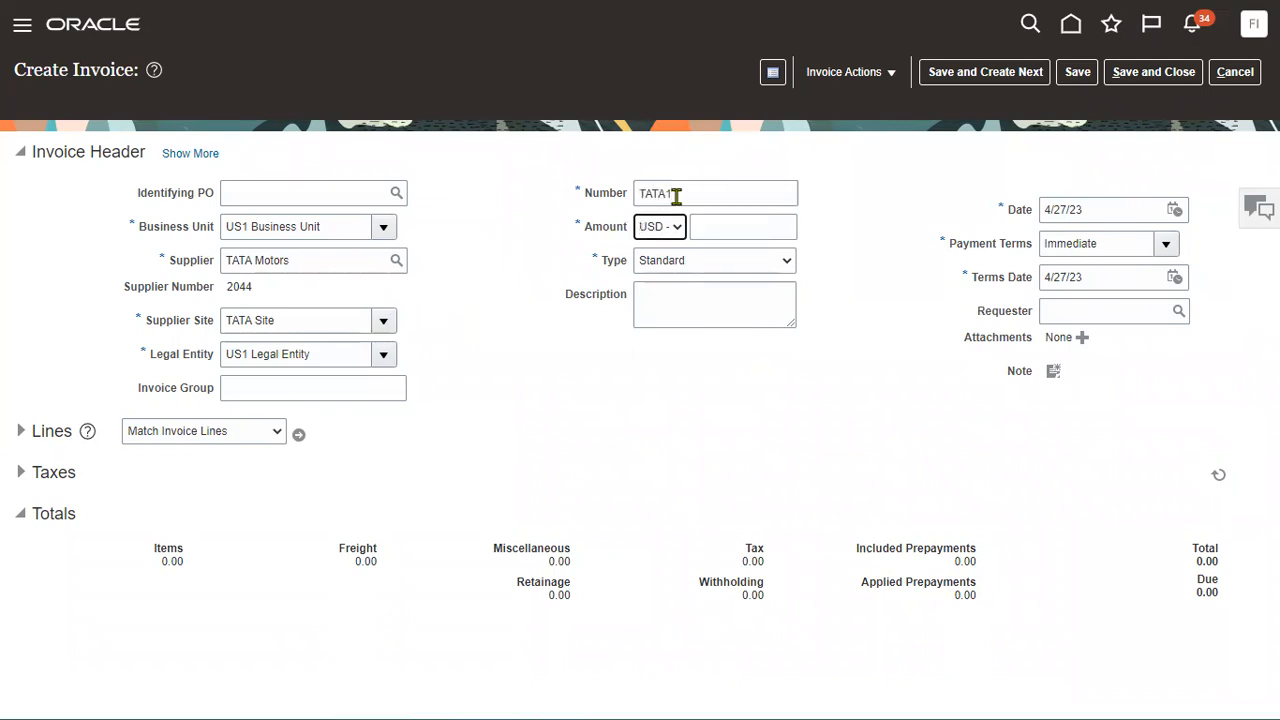
pyautogui.write('1000')
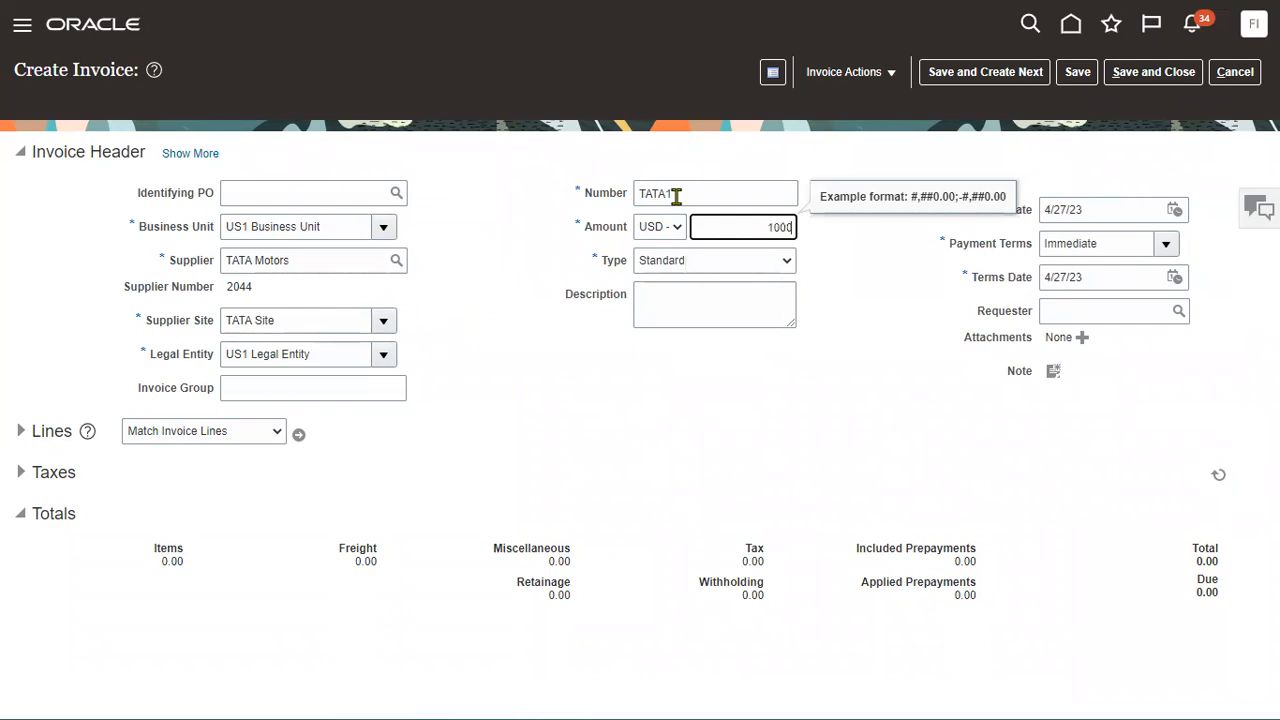
pyautogui.click(748, 188)
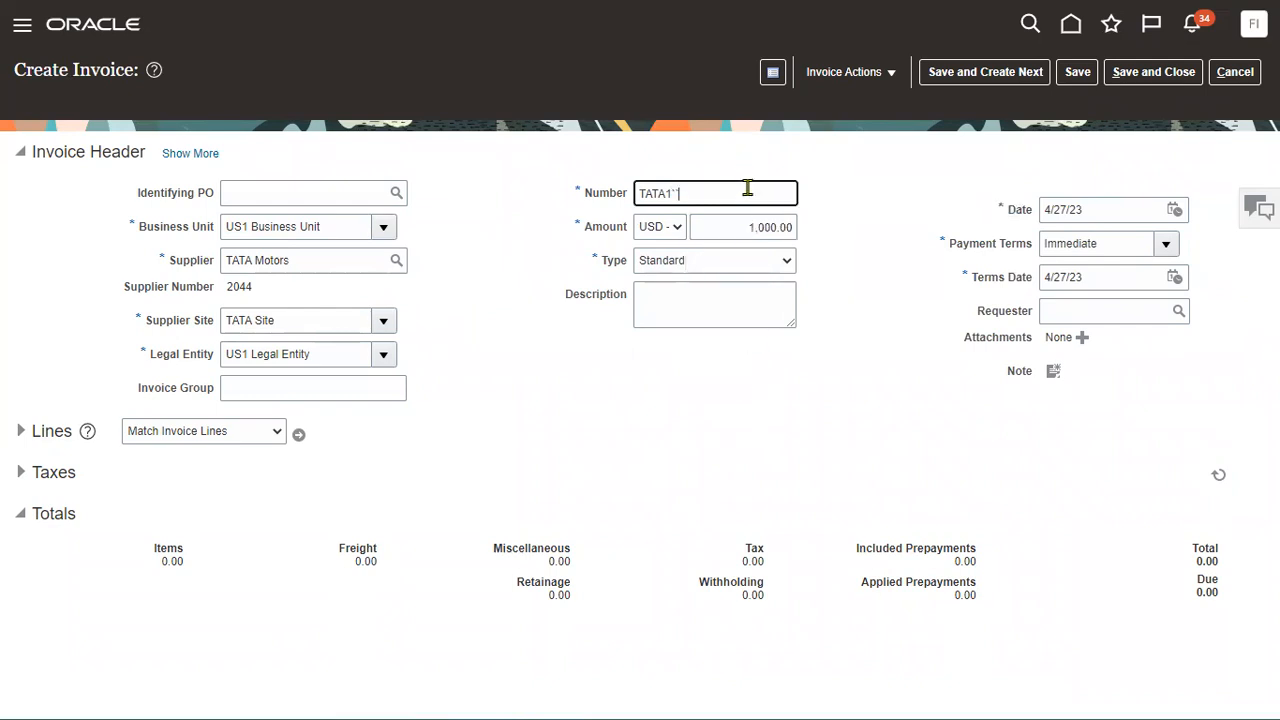
# Add a 1,000 line using the Telephone Expense (Full) distribution set and save TATA1.
pyautogui.click(28, 428)
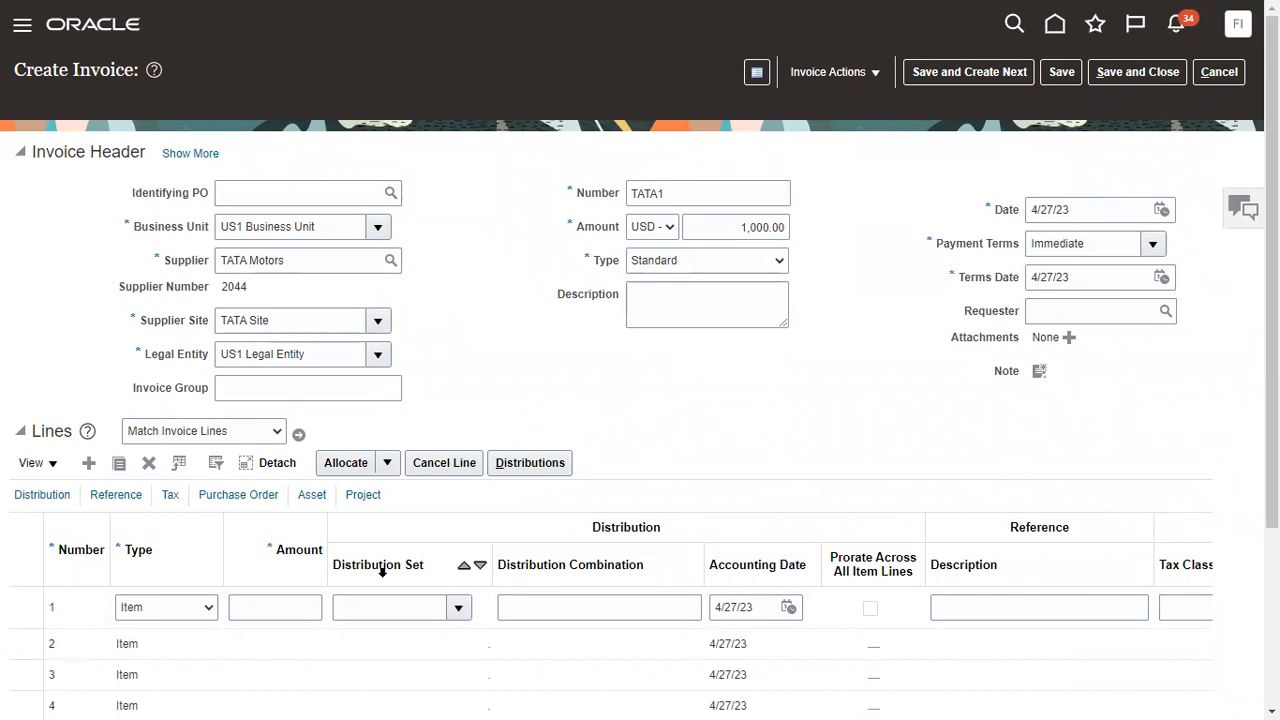
pyautogui.click(287, 605)
pyautogui.write('1000')
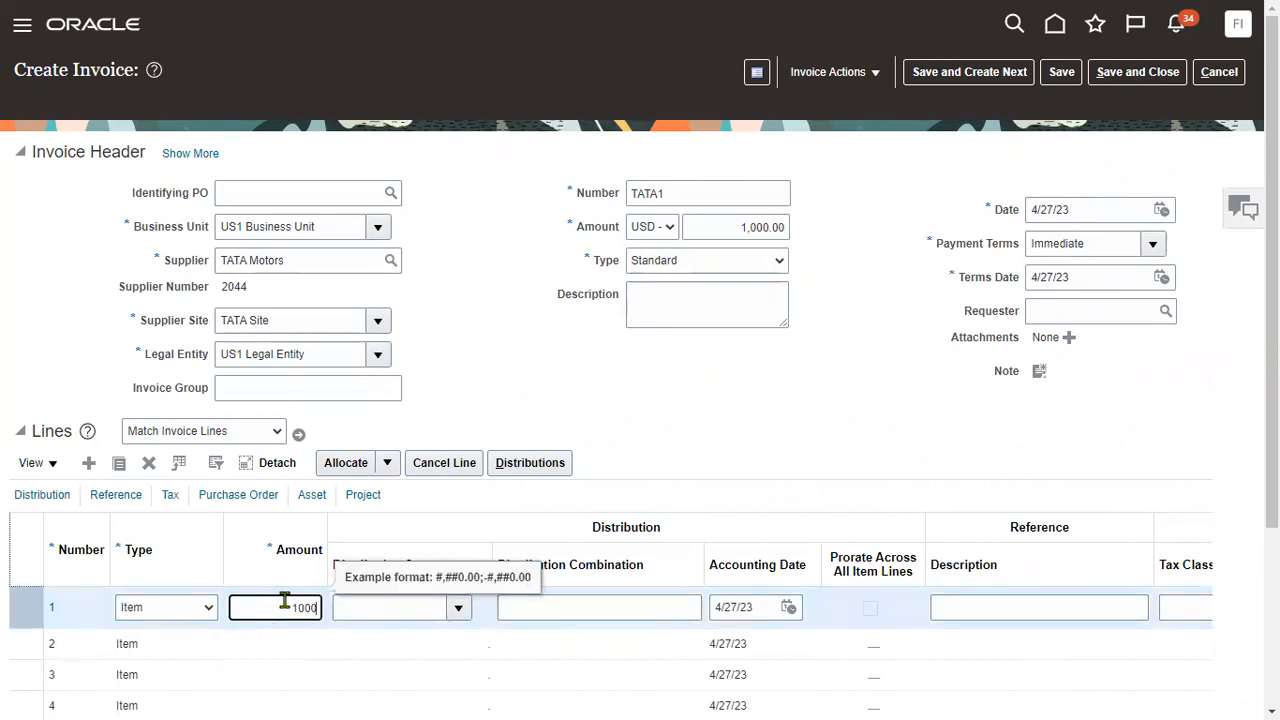
pyautogui.click(460, 608)
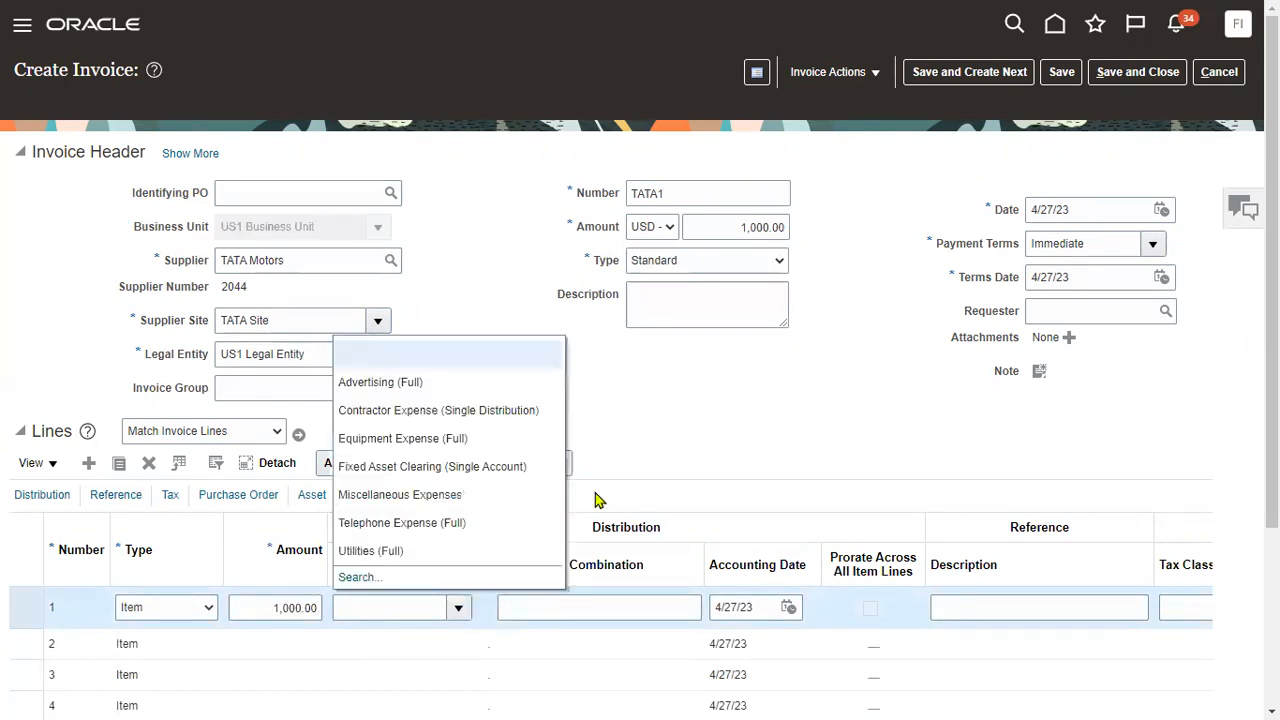
pyautogui.click(455, 521)
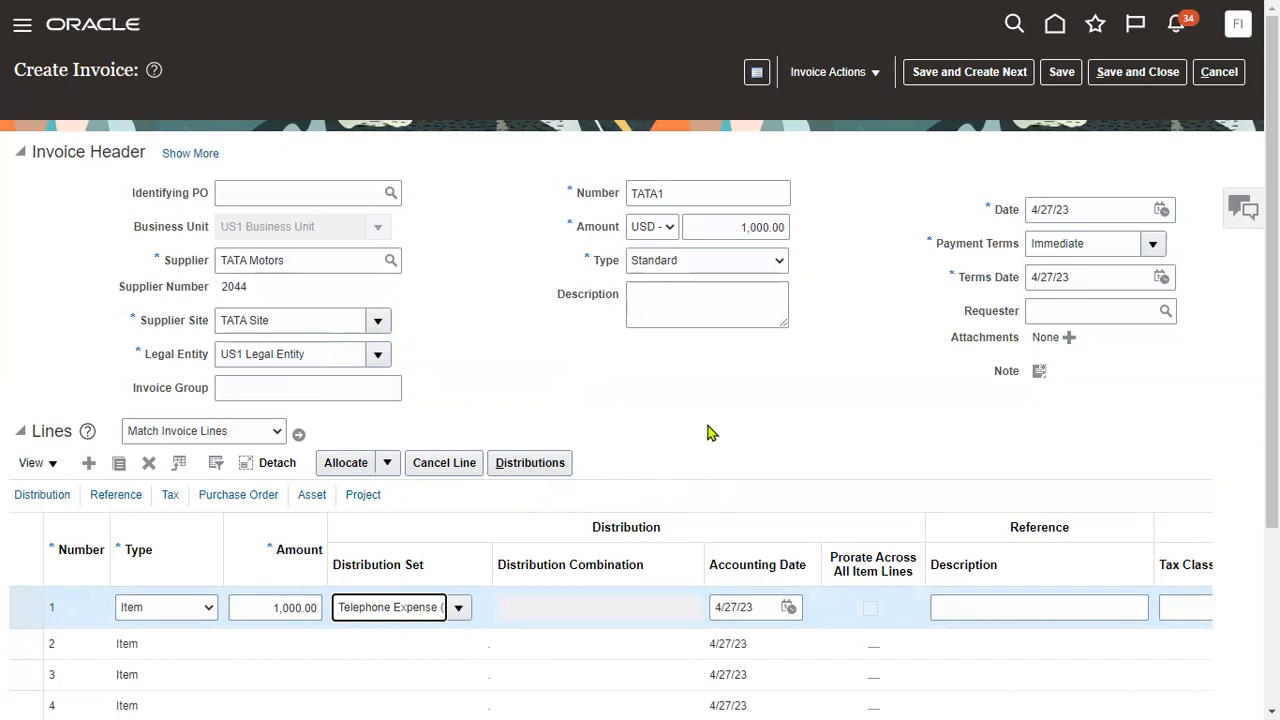
pyautogui.click(1063, 78)
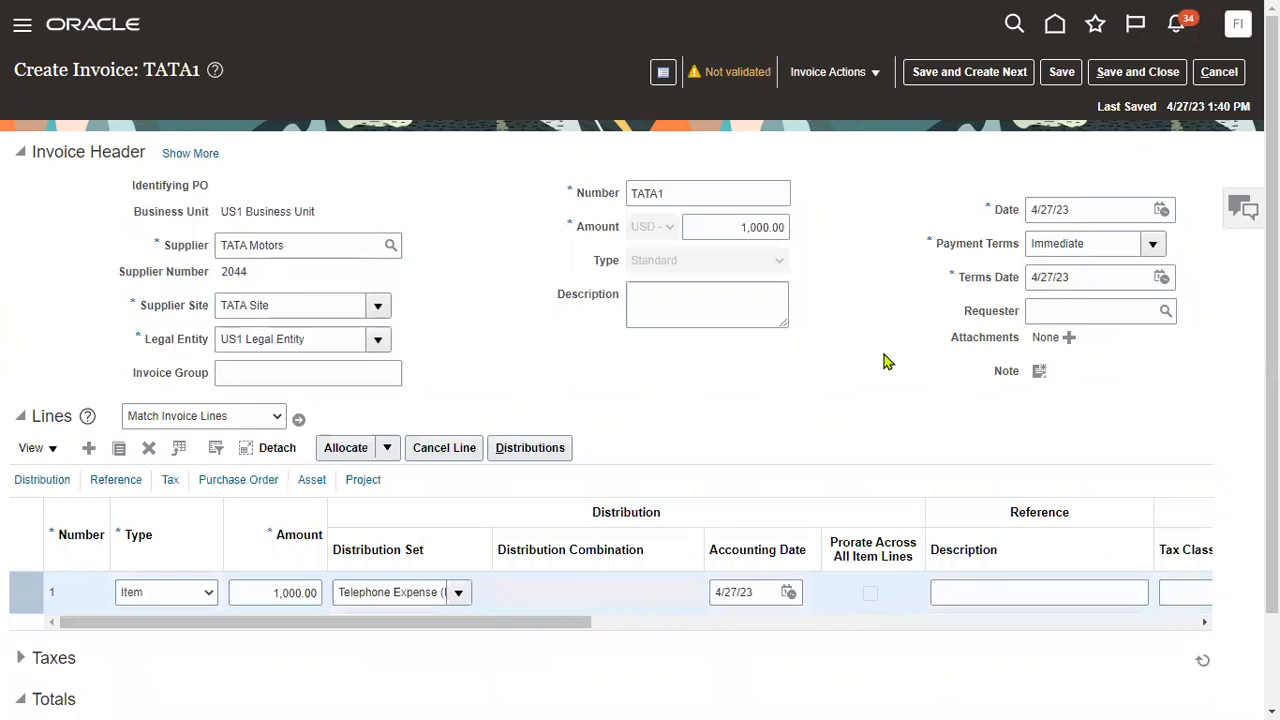
# Validate TATA1 and review its summary: no holds, approval required, unaccounted.
pyautogui.click(872, 78)
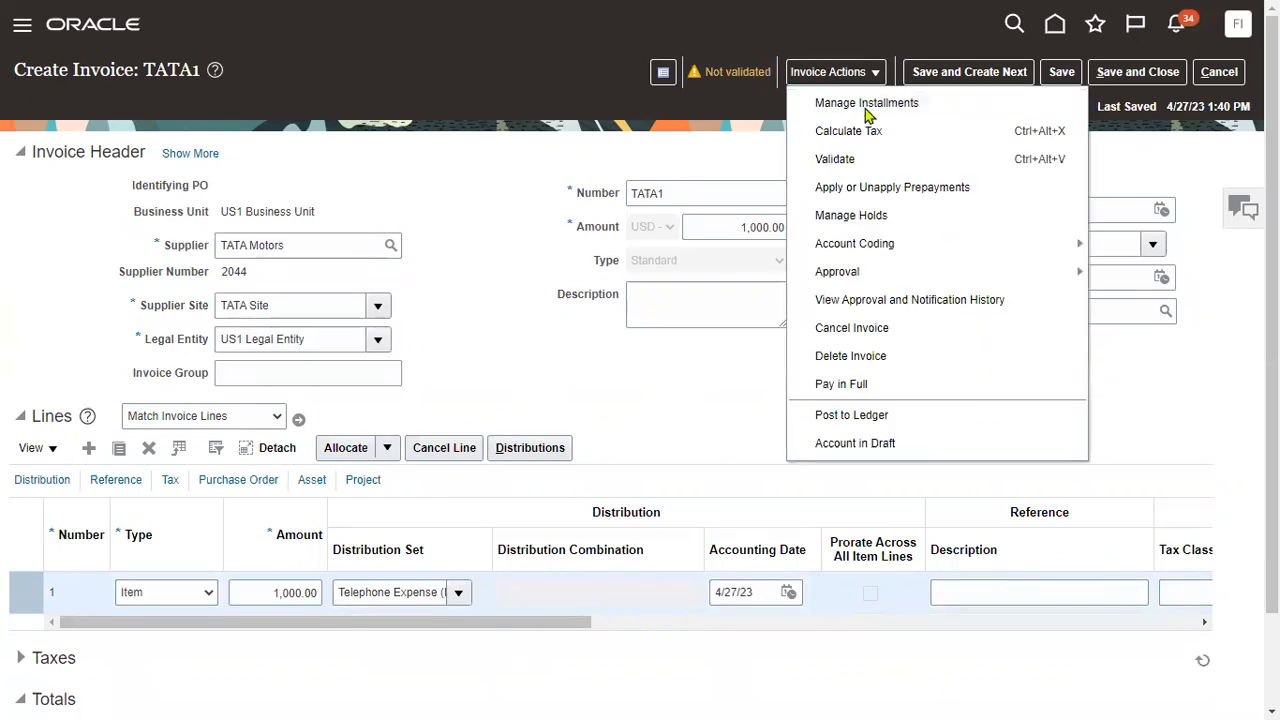
pyautogui.click(836, 159)
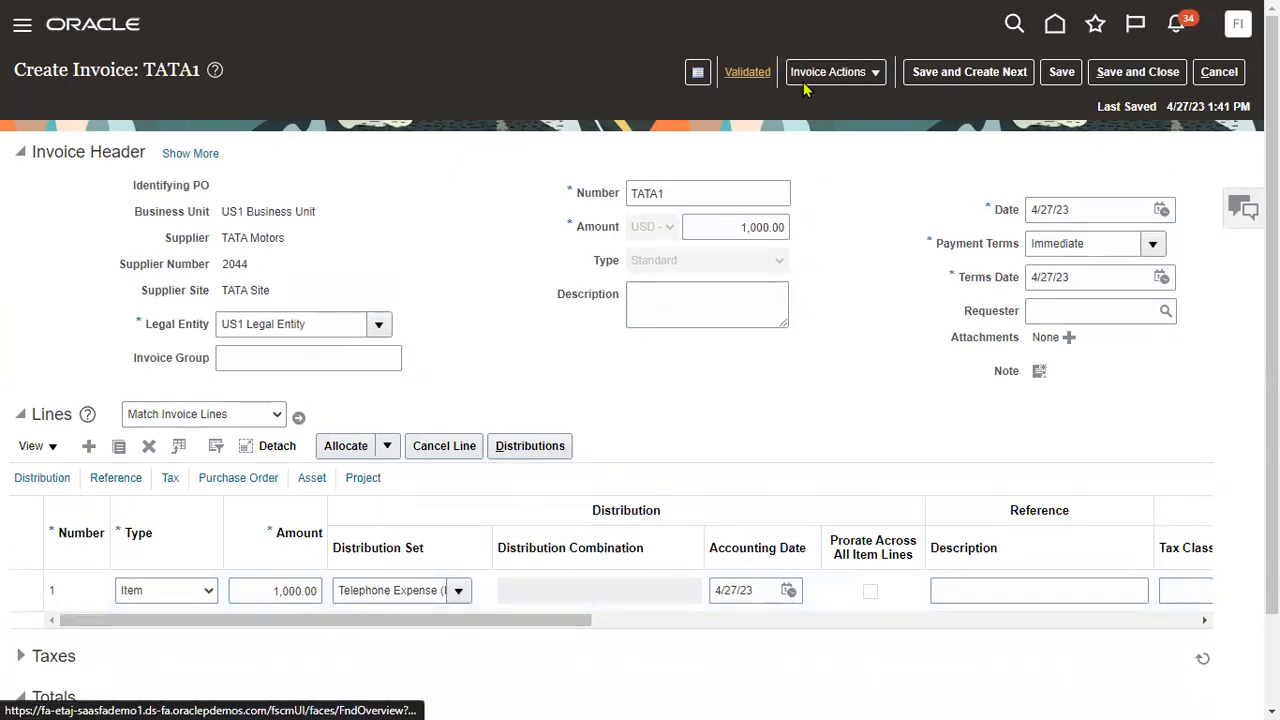
pyautogui.click(748, 76)
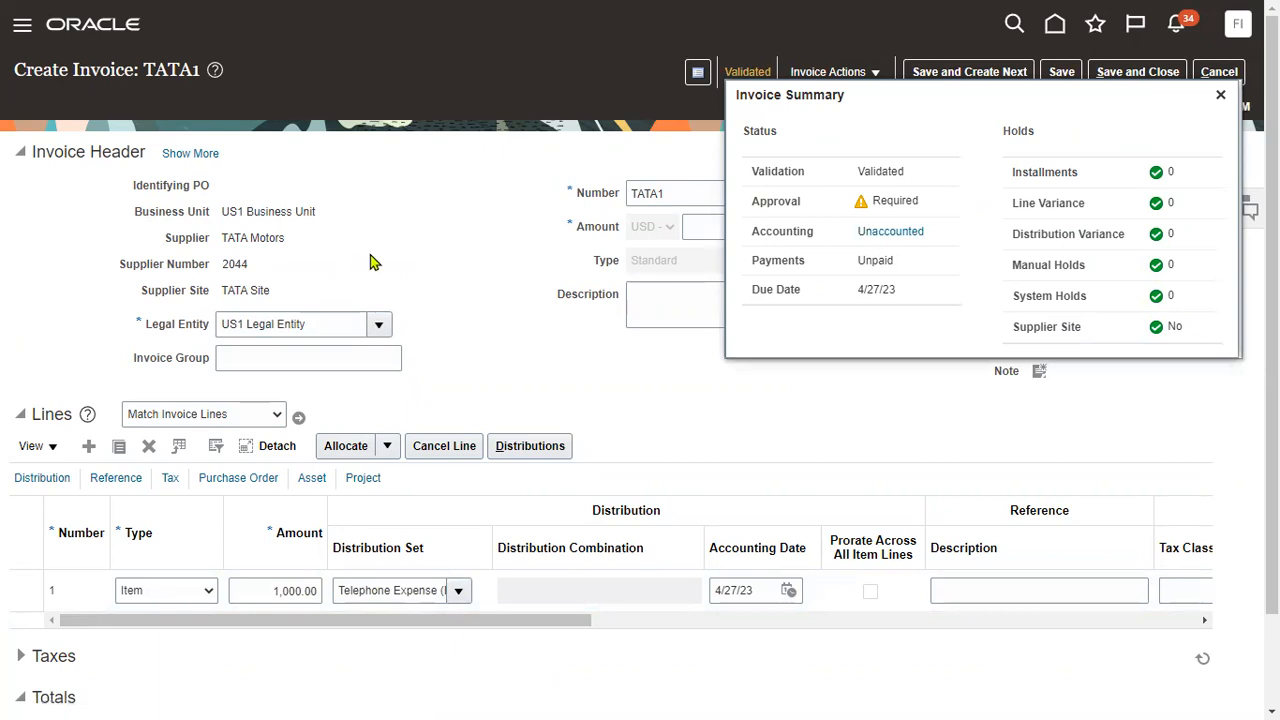
pyautogui.click(868, 74)
pyautogui.moveTo(886, 277)
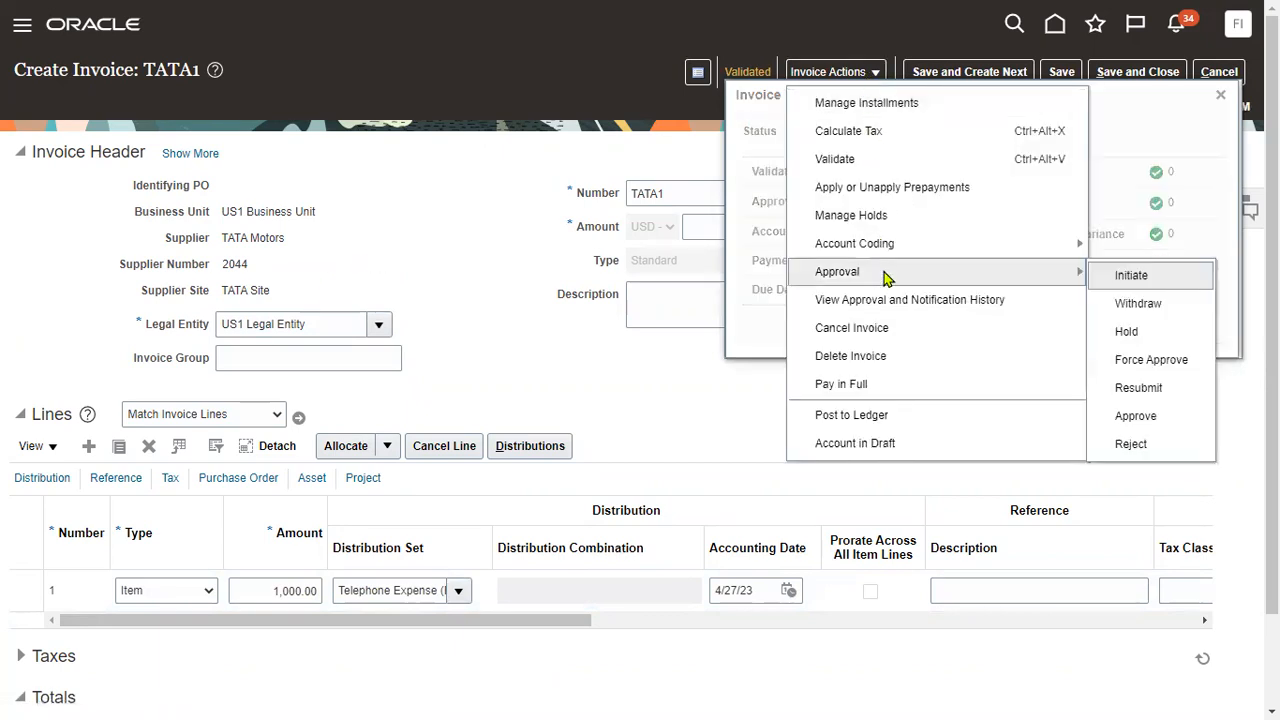
# Force approve TATA1, post its accounting to the ledger, and bring up its installments.
pyautogui.click(1130, 361)
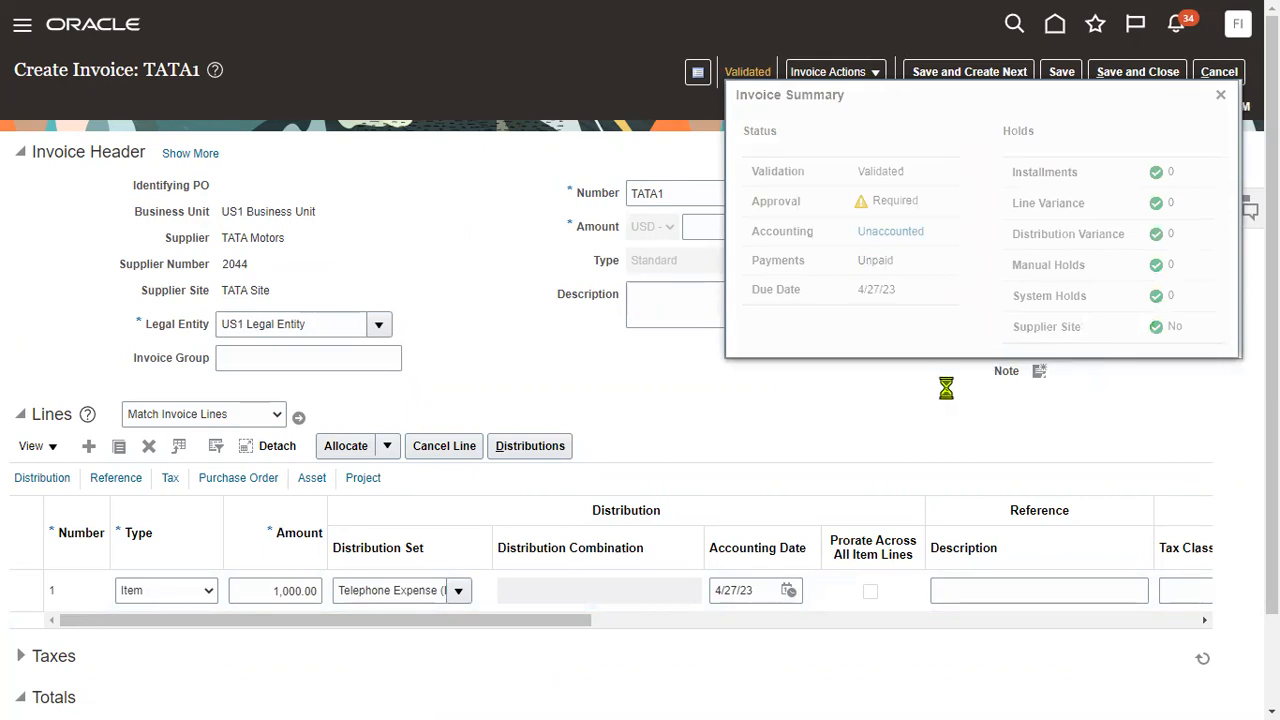
pyautogui.click(870, 72)
pyautogui.click(889, 417)
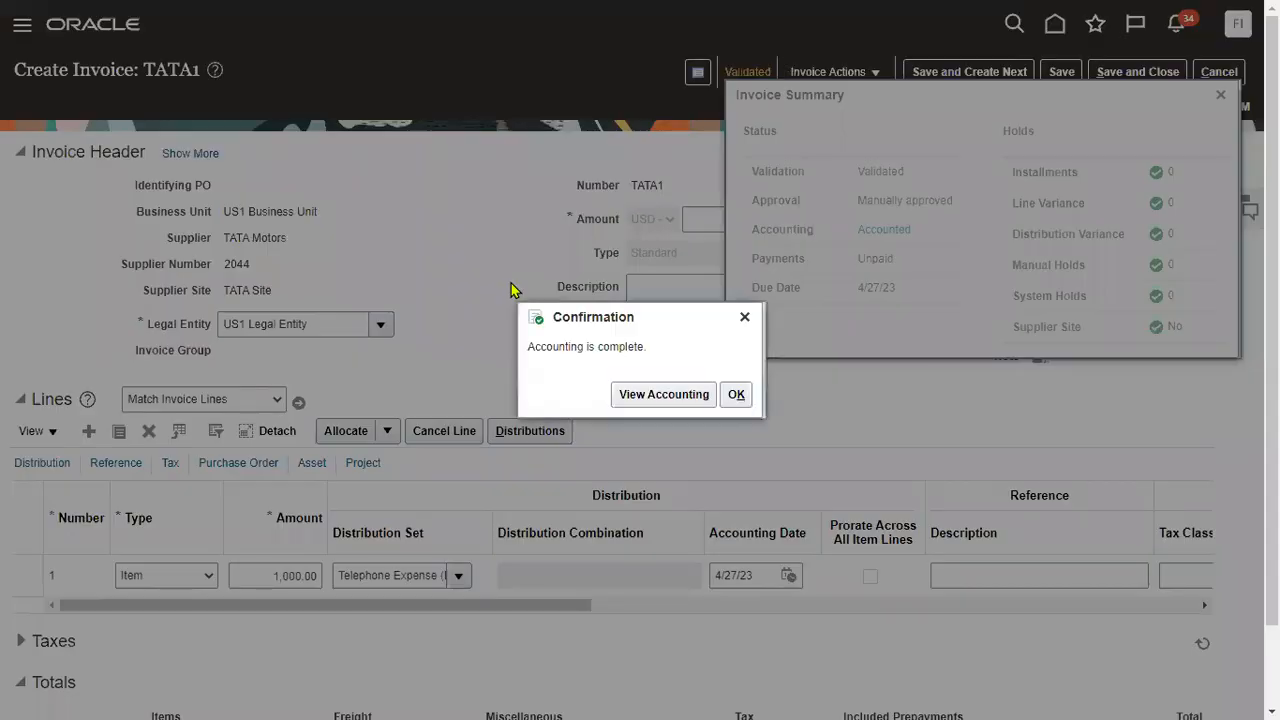
pyautogui.click(736, 394)
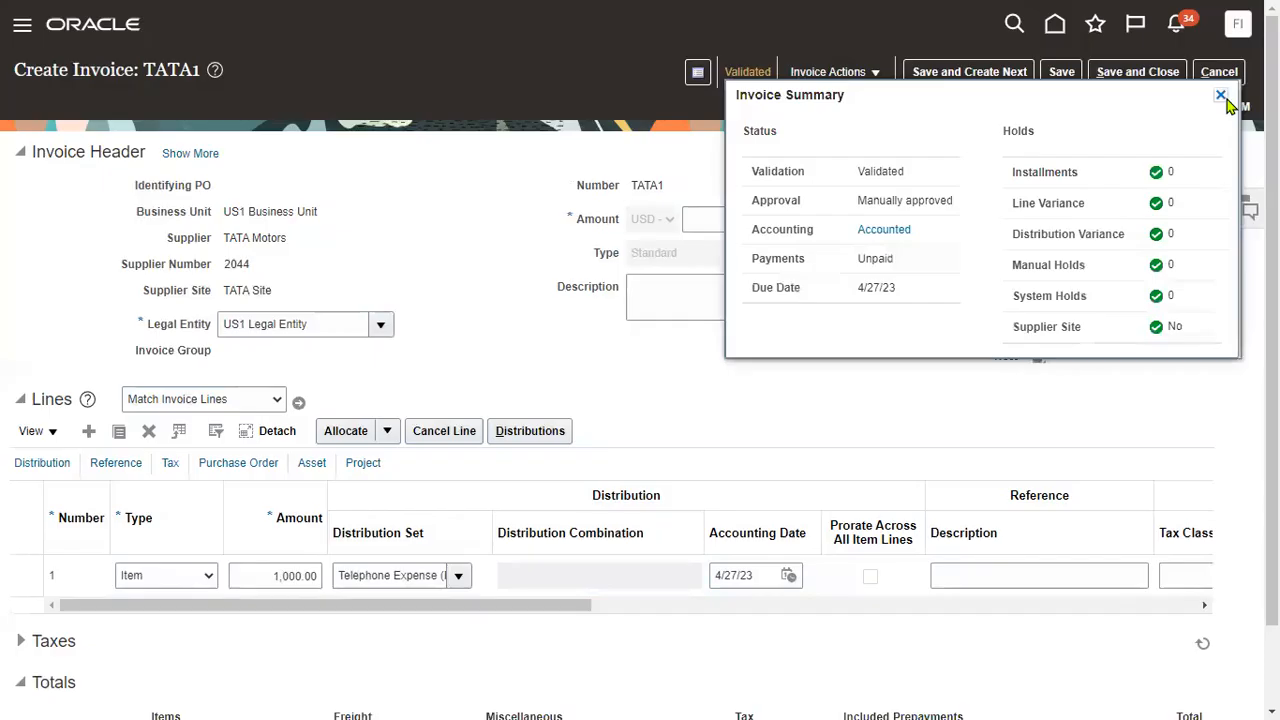
pyautogui.click(1220, 94)
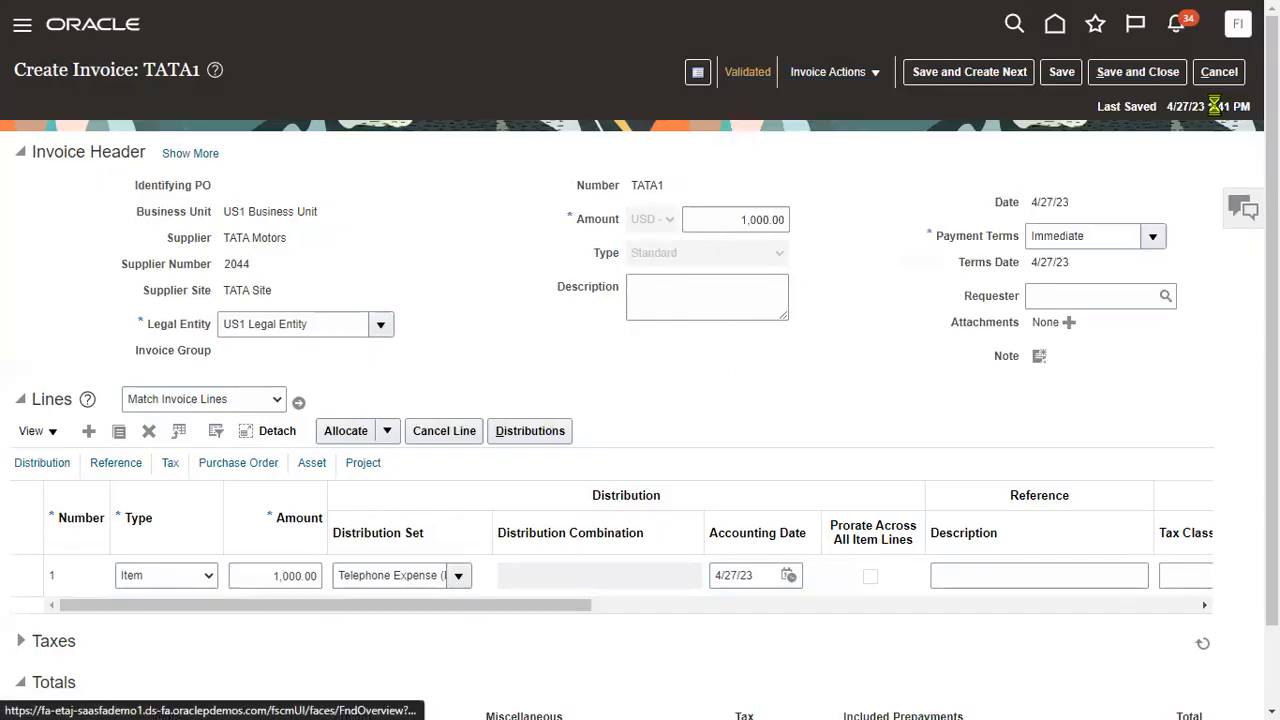
pyautogui.click(873, 74)
pyautogui.click(867, 106)
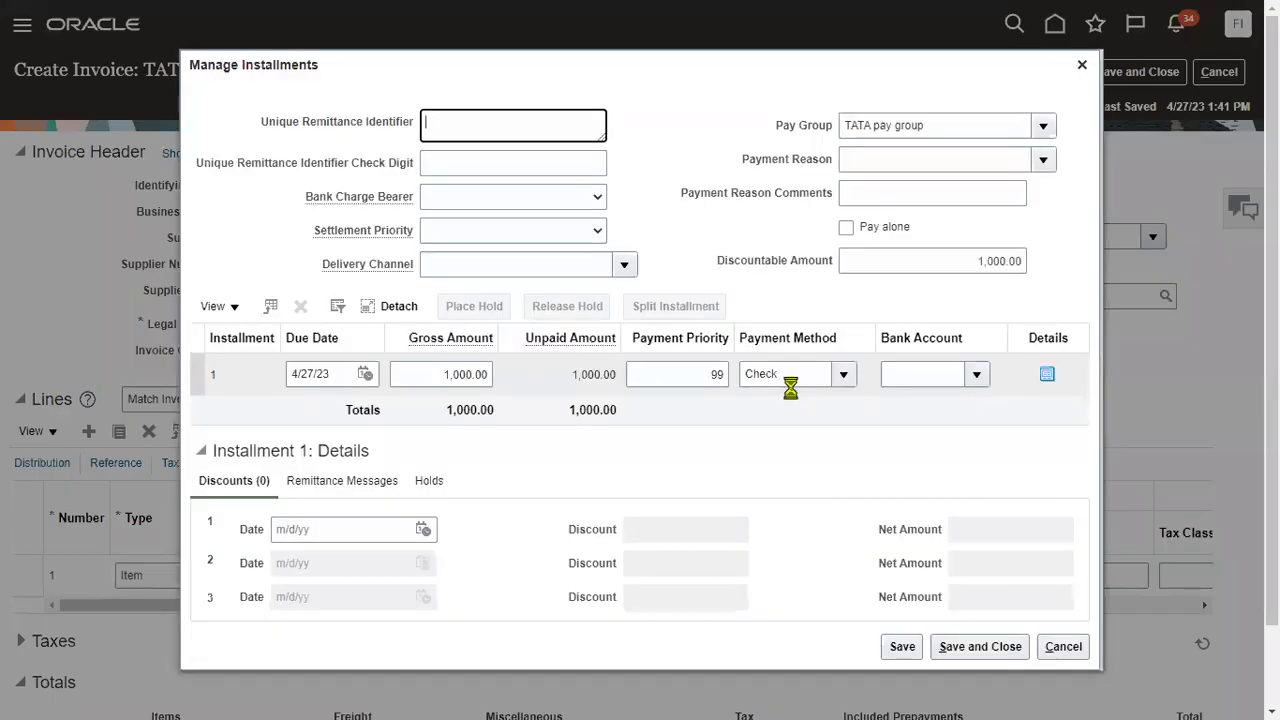
# Confirm TATA1's single Check installment under TATA pay group, then save and start a new invoice.
pyautogui.moveTo(777, 126); pyautogui.dragTo(828, 127)
pyautogui.click(814, 391)
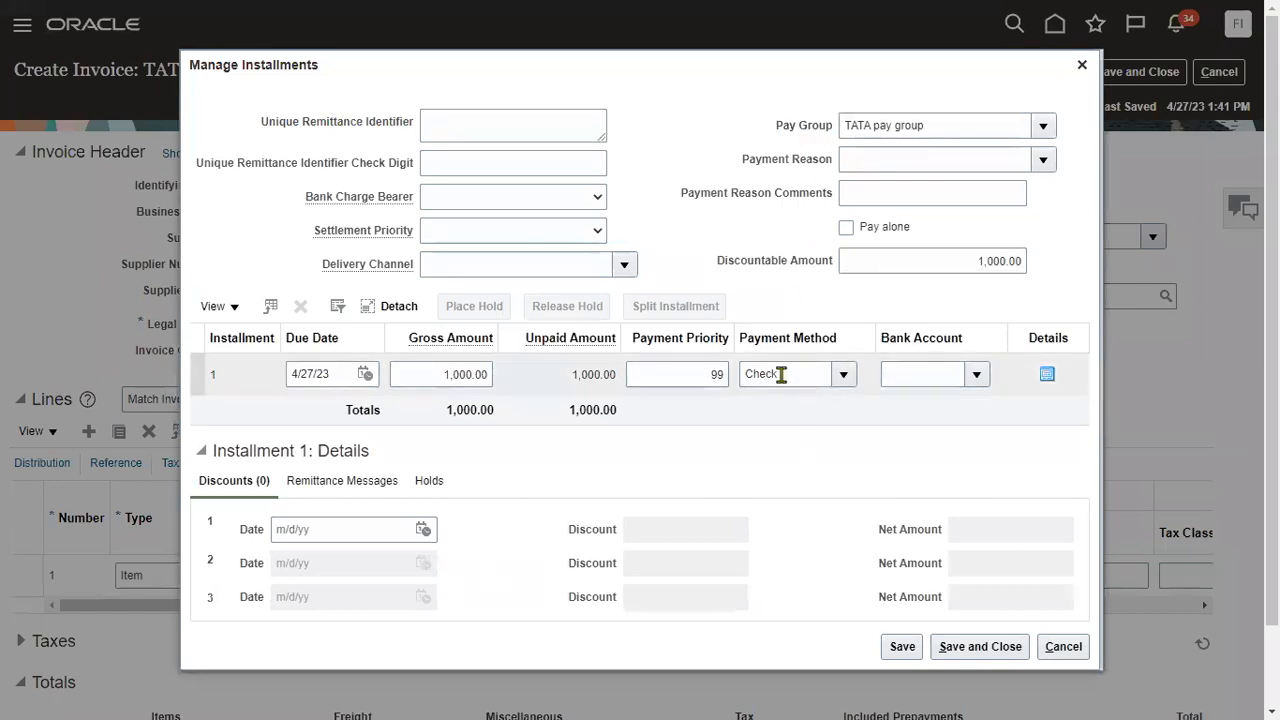
pyautogui.click(966, 642)
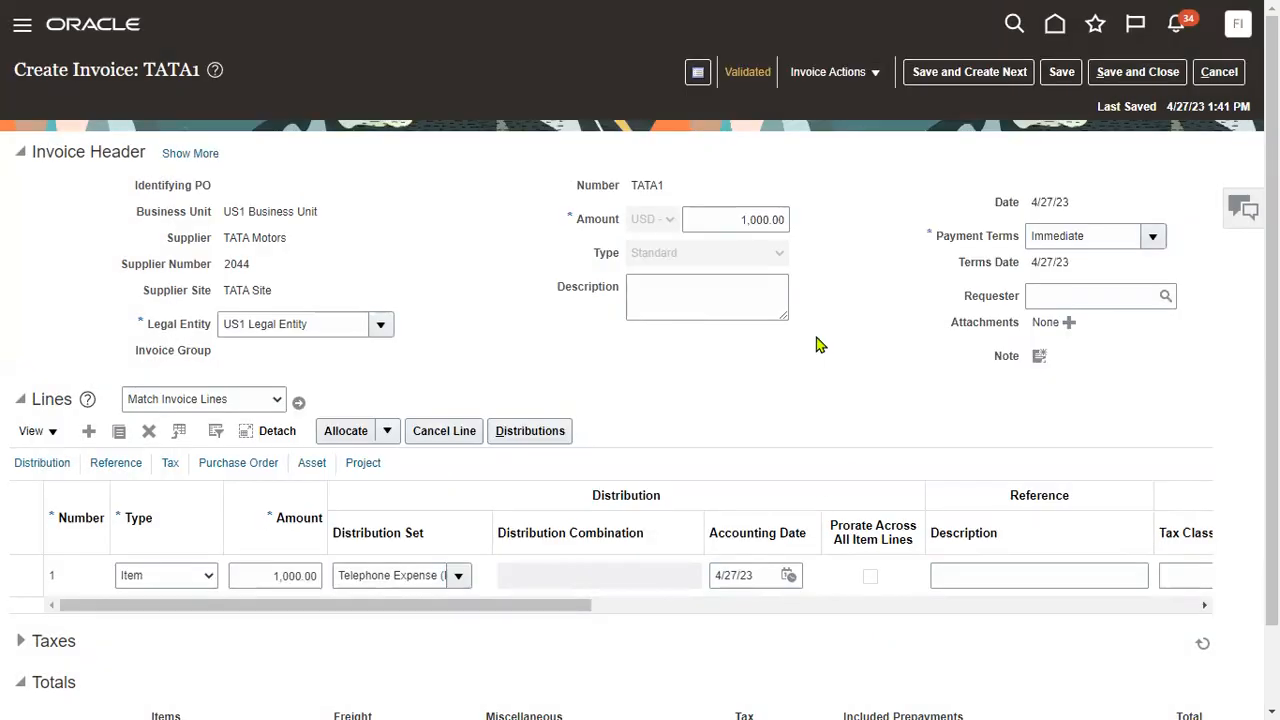
pyautogui.click(993, 76)
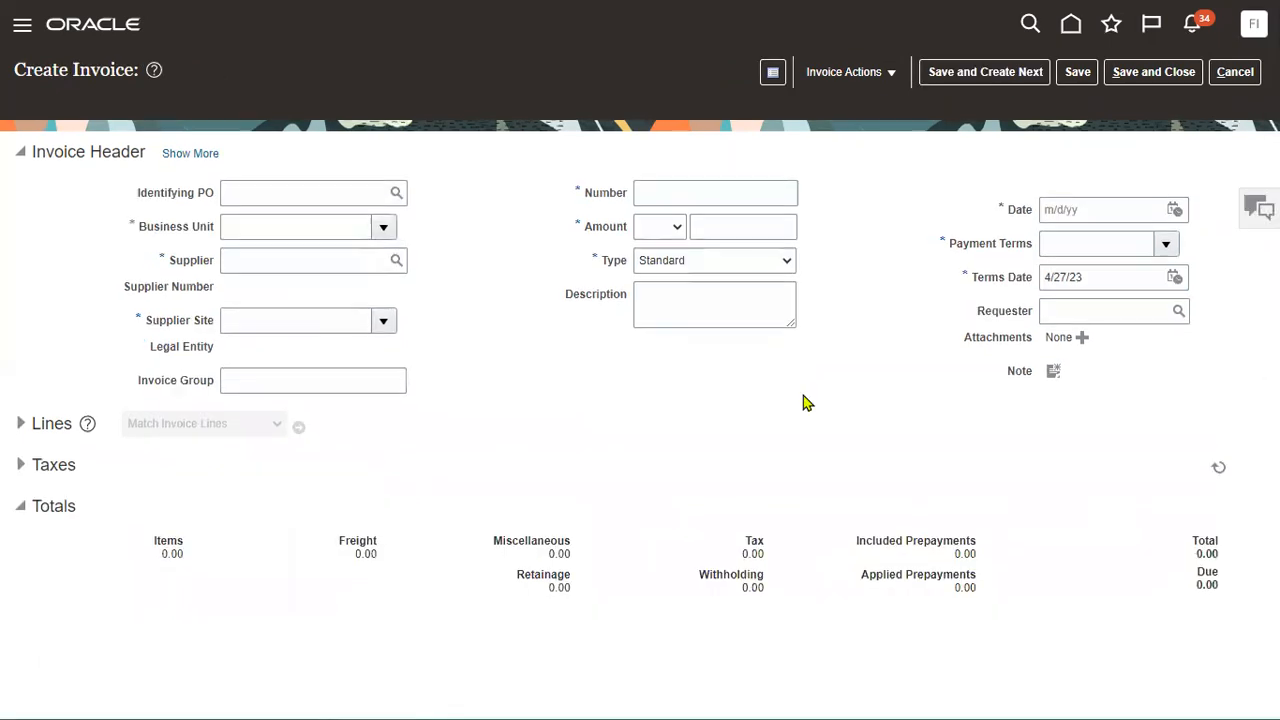
# Enter invoice TATA2 header: US1 Business Unit, supplier TATA, amount 2,000.
pyautogui.click(331, 231)
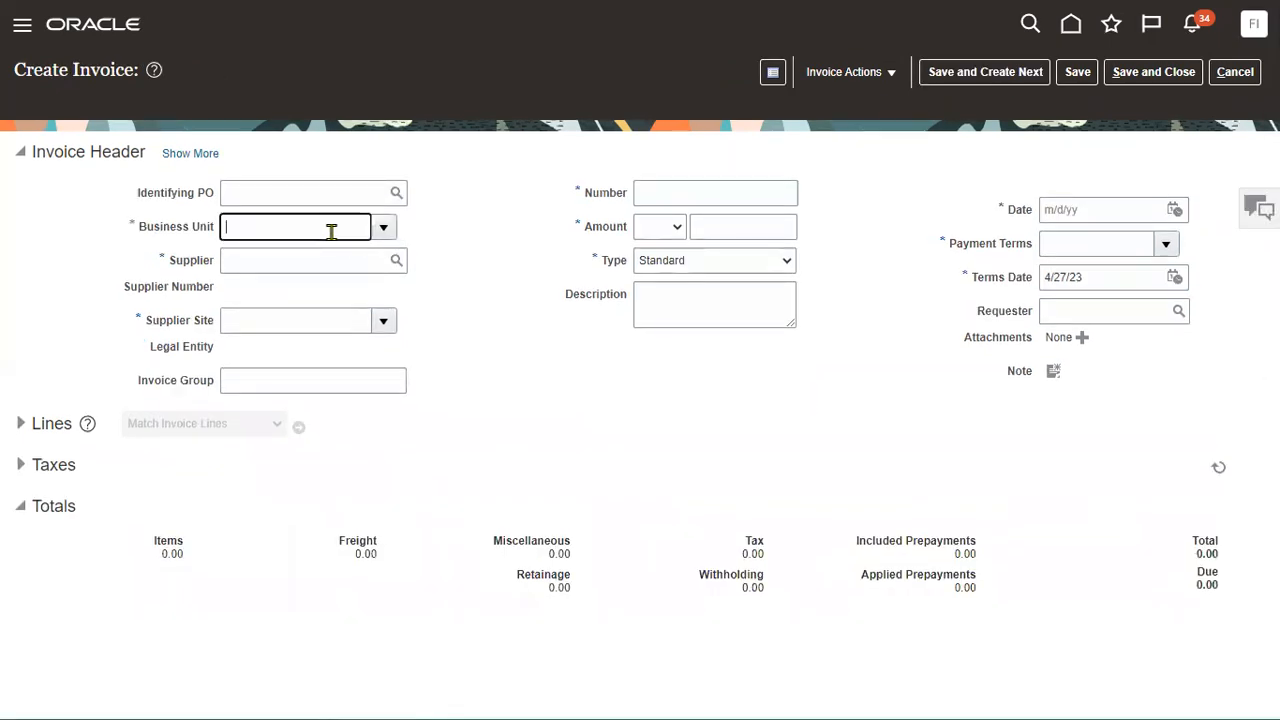
pyautogui.write('us1')
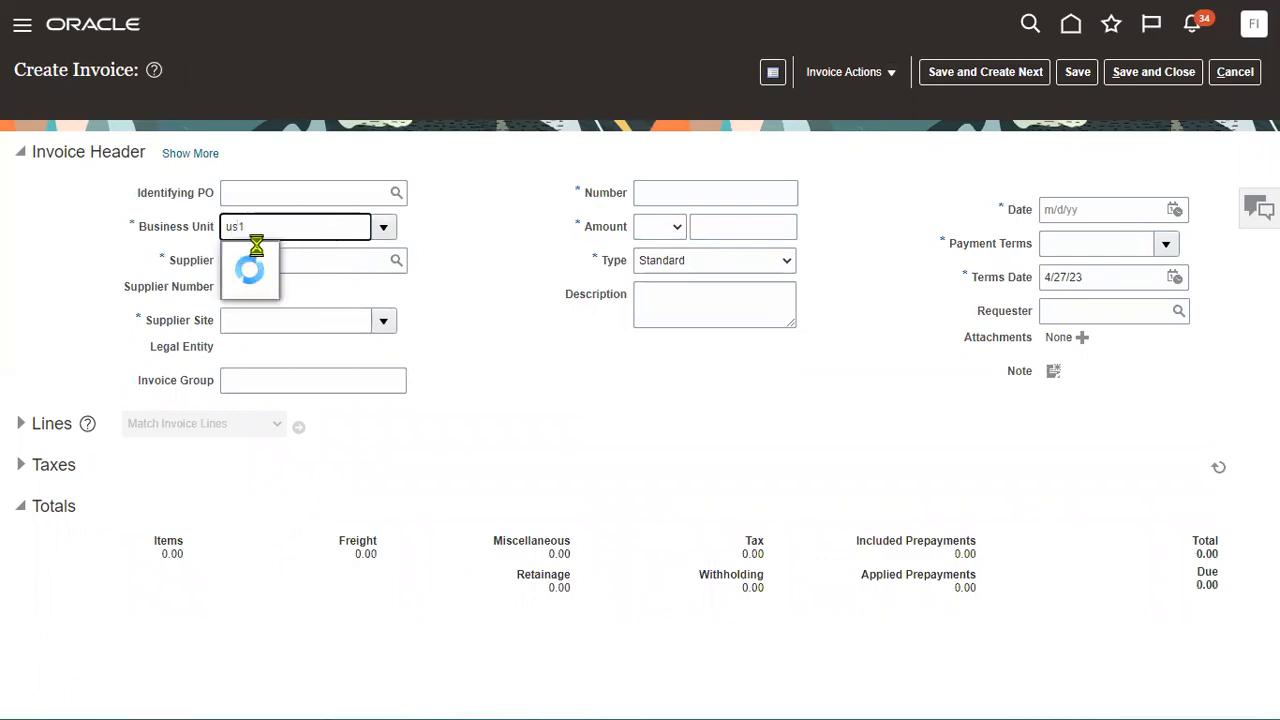
pyautogui.click(271, 256)
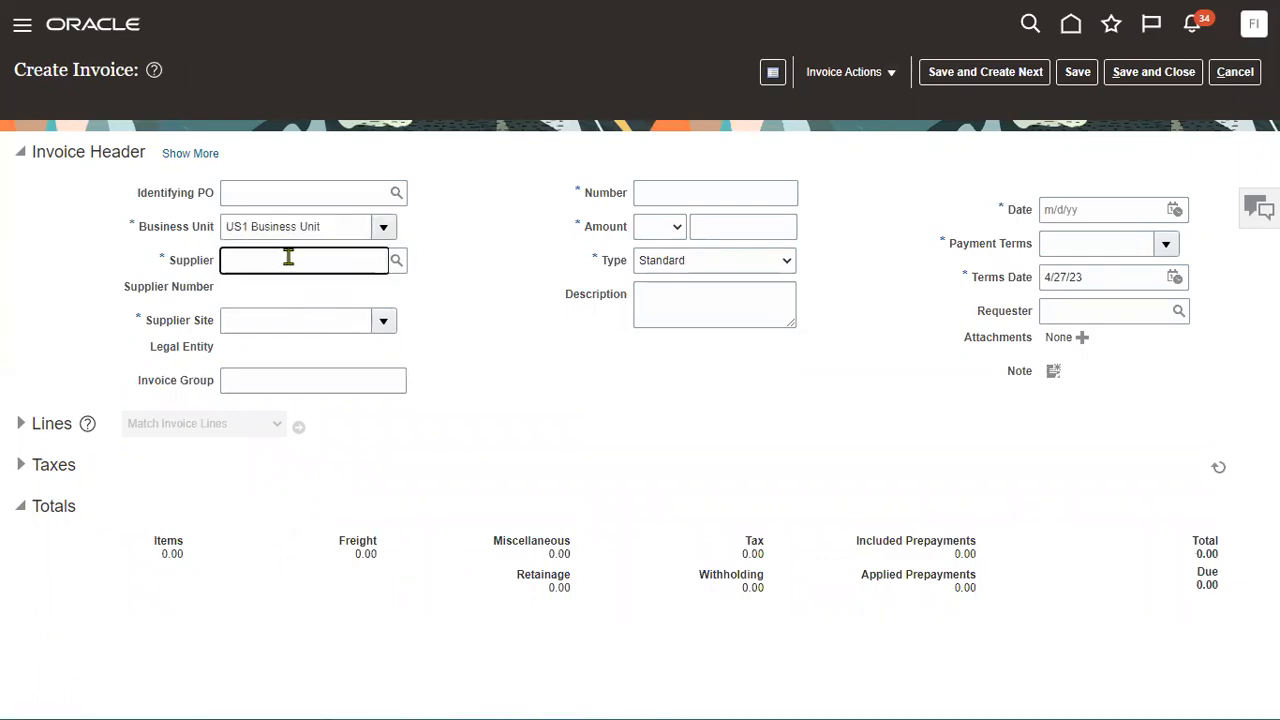
pyautogui.write('TATA')
pyautogui.press('Tab')
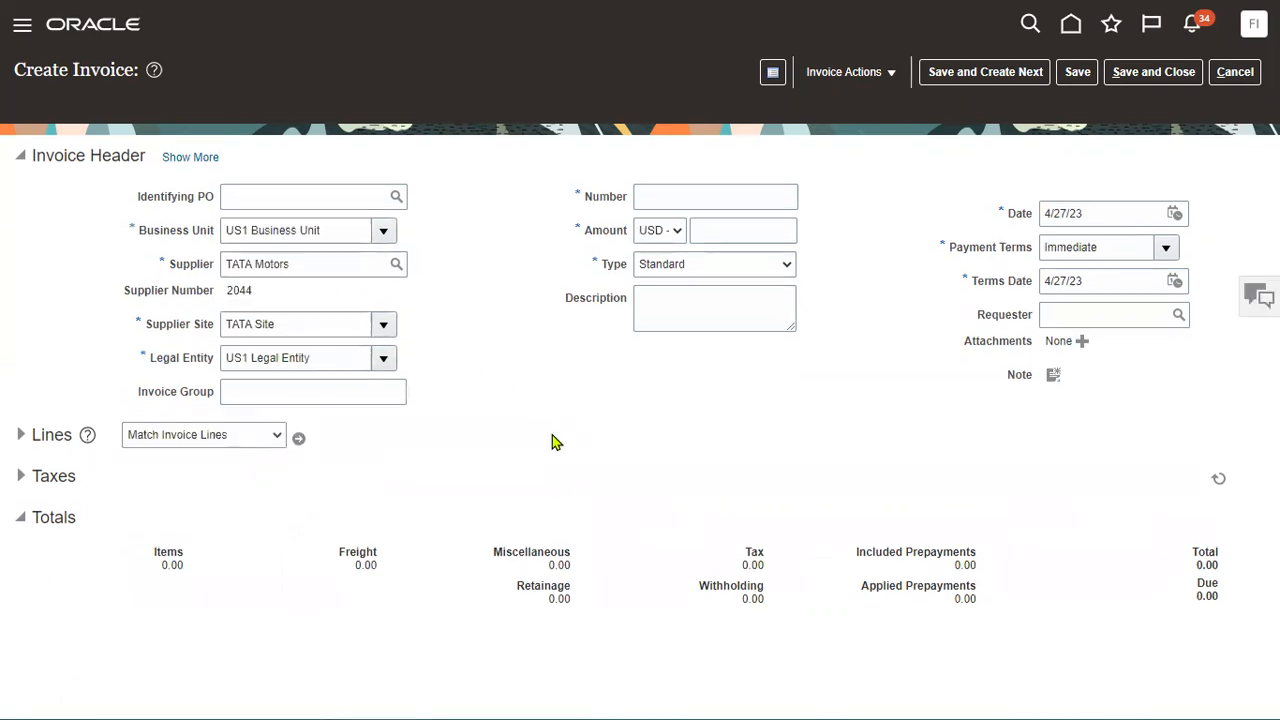
pyautogui.click(663, 186)
pyautogui.write('TATA2')
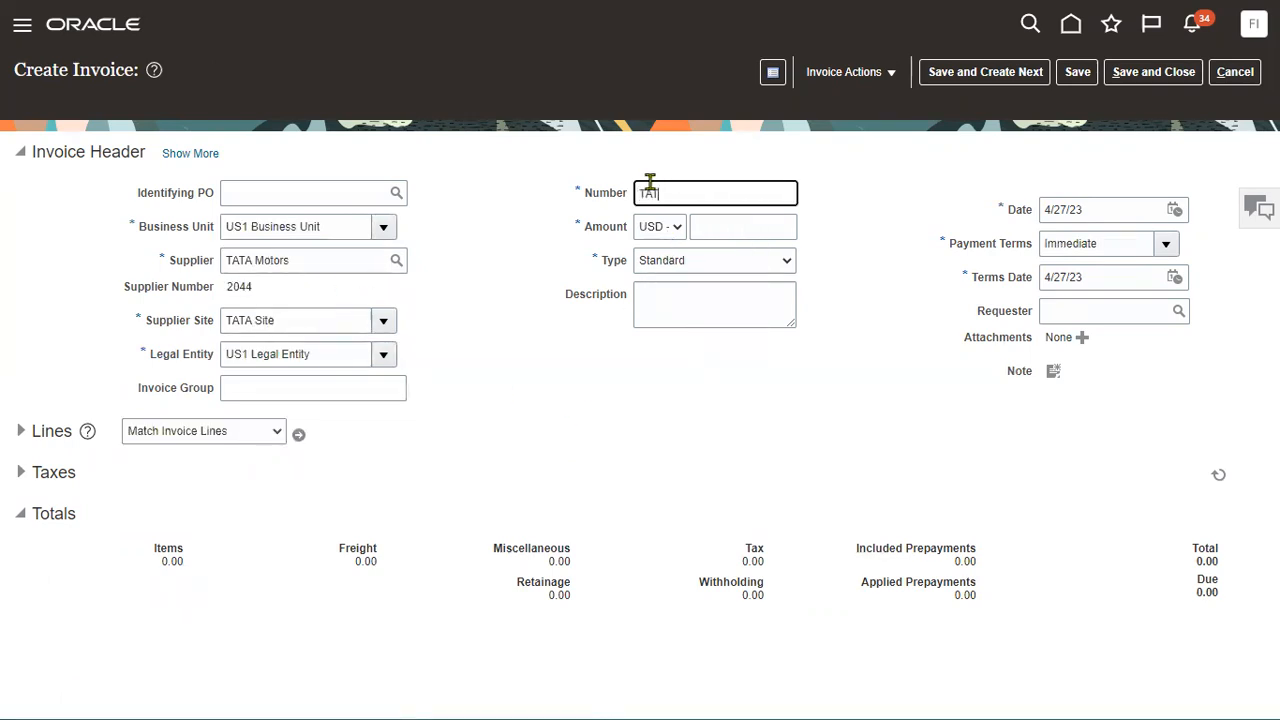
pyautogui.click(730, 227)
pyautogui.write('2')
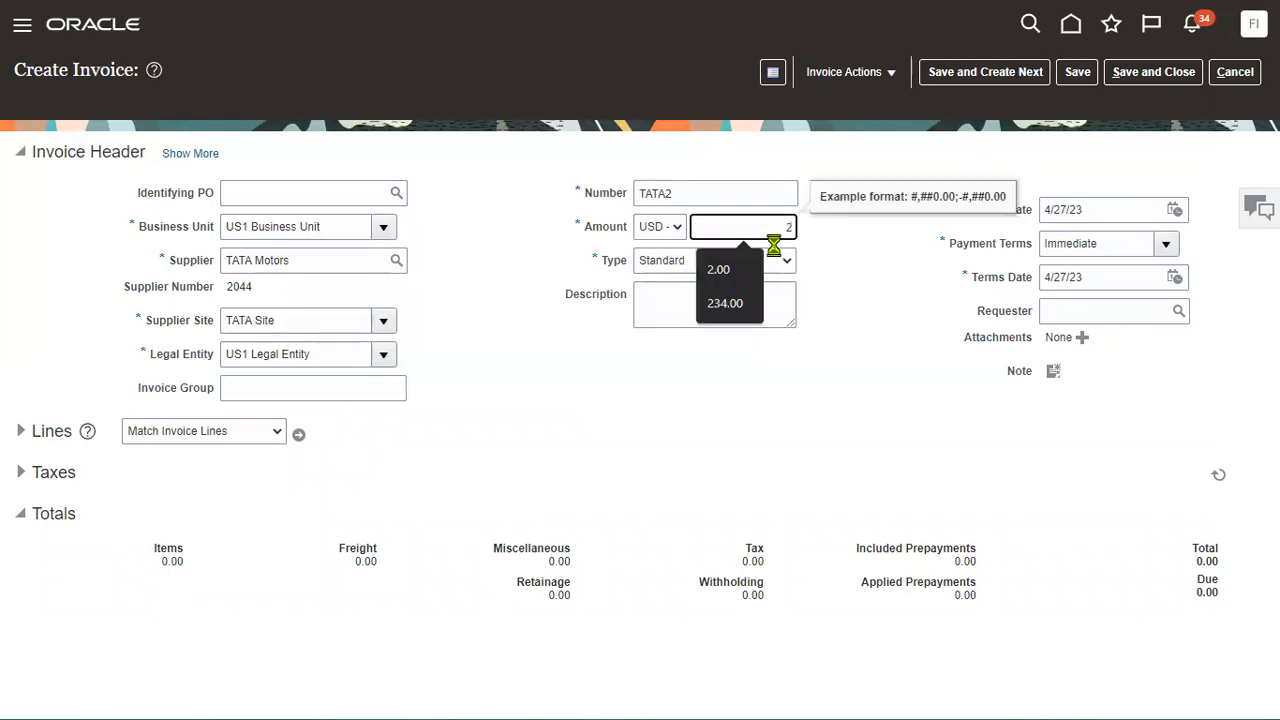
pyautogui.write(',000')
pyautogui.press('Tab')
# Add a 2,000 line with the Telephone Expense (Full) distribution set and save TATA2.
pyautogui.click(34, 432)
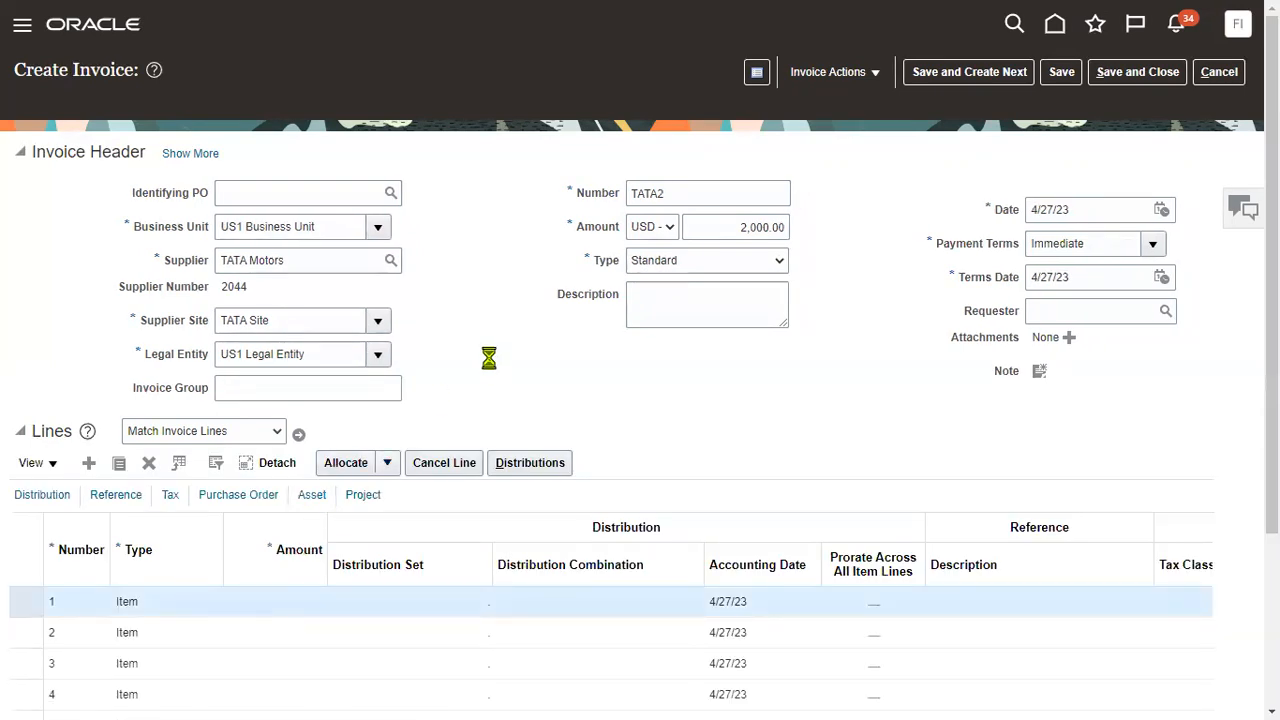
pyautogui.click(277, 605)
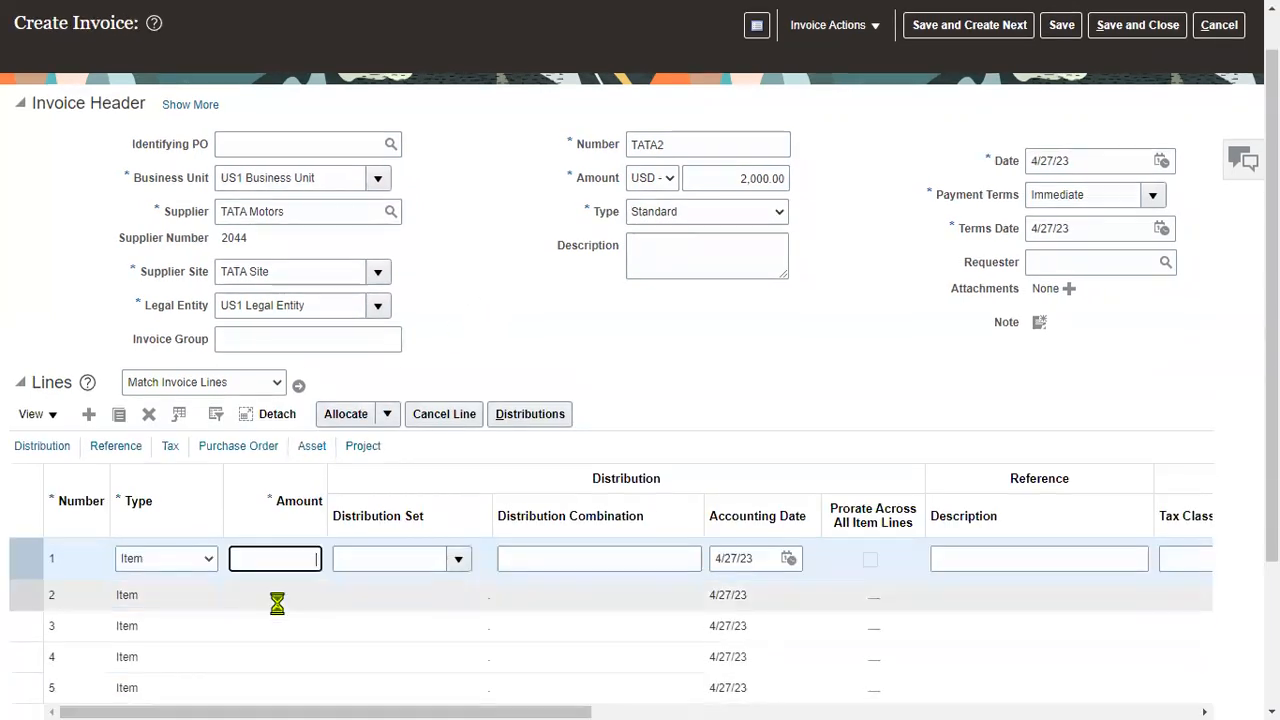
pyautogui.write('2,000')
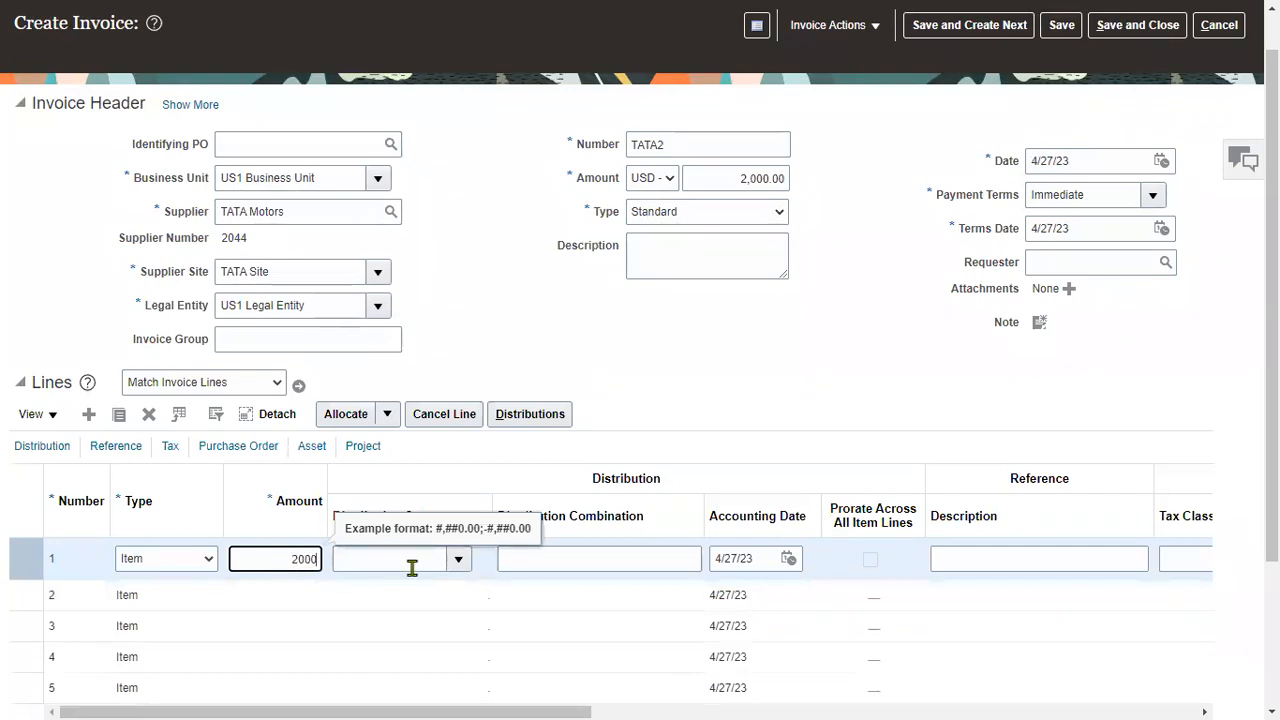
pyautogui.click(459, 561)
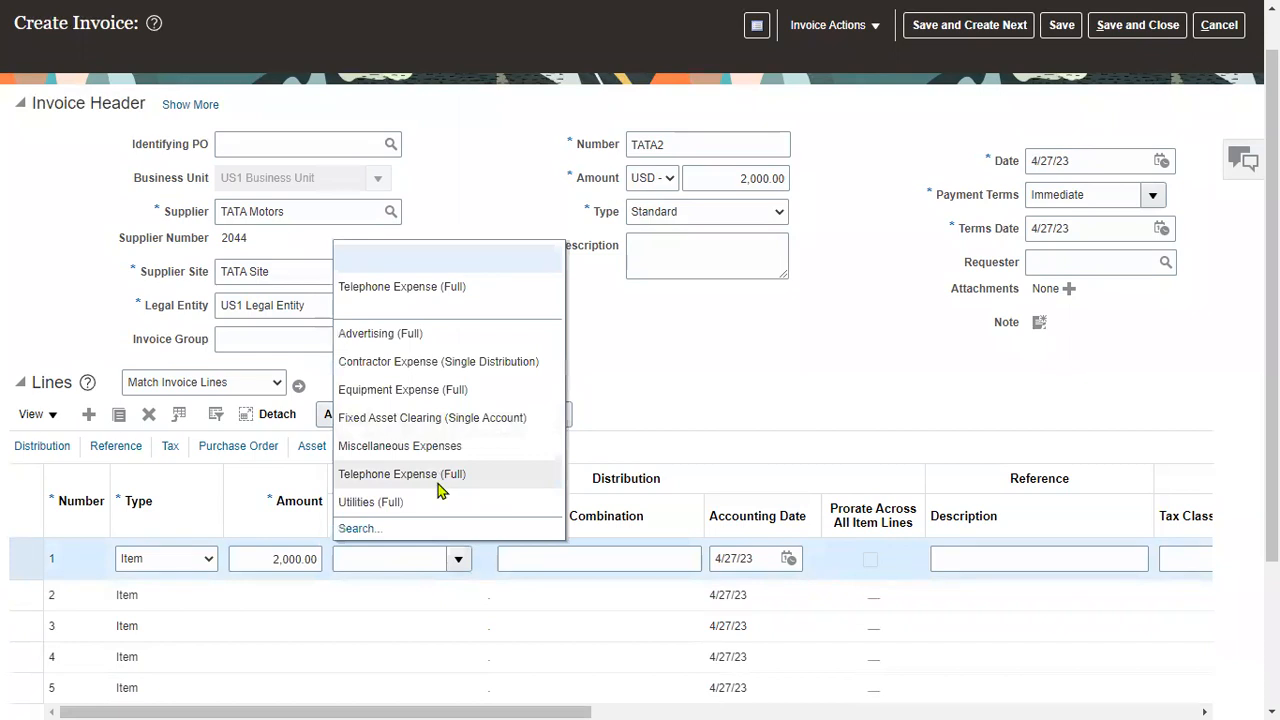
pyautogui.click(437, 480)
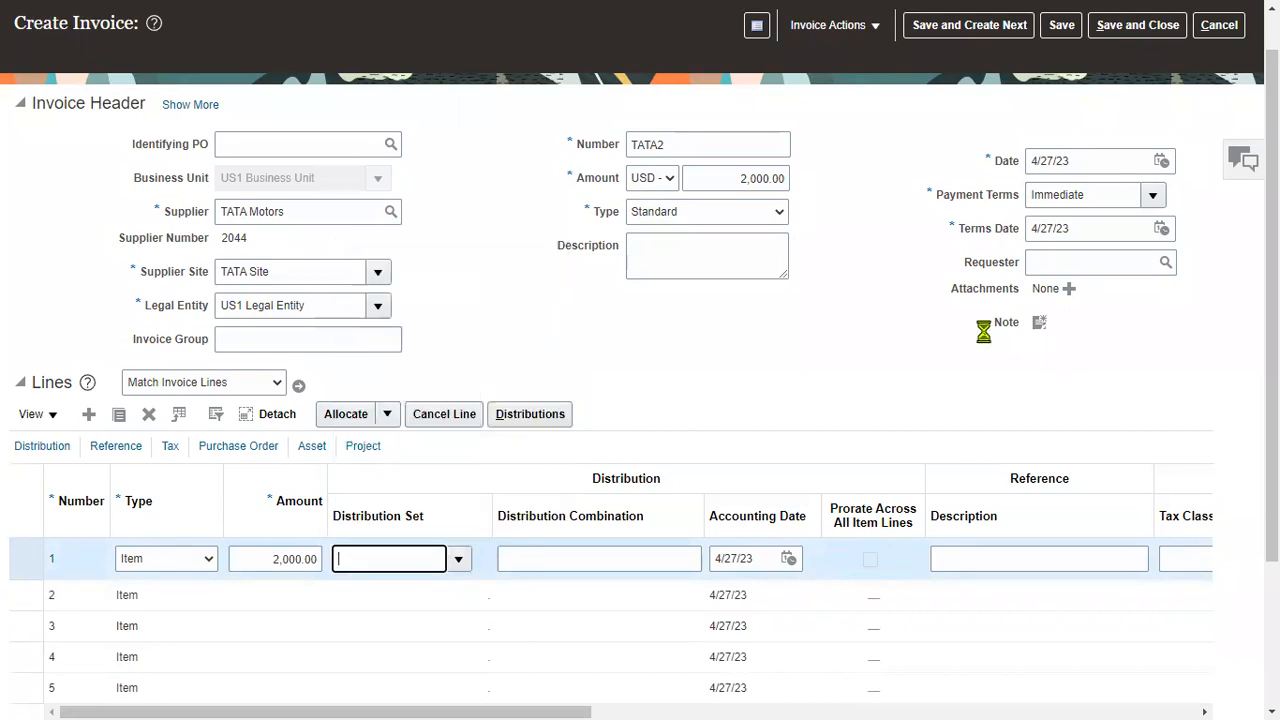
pyautogui.click(1062, 25)
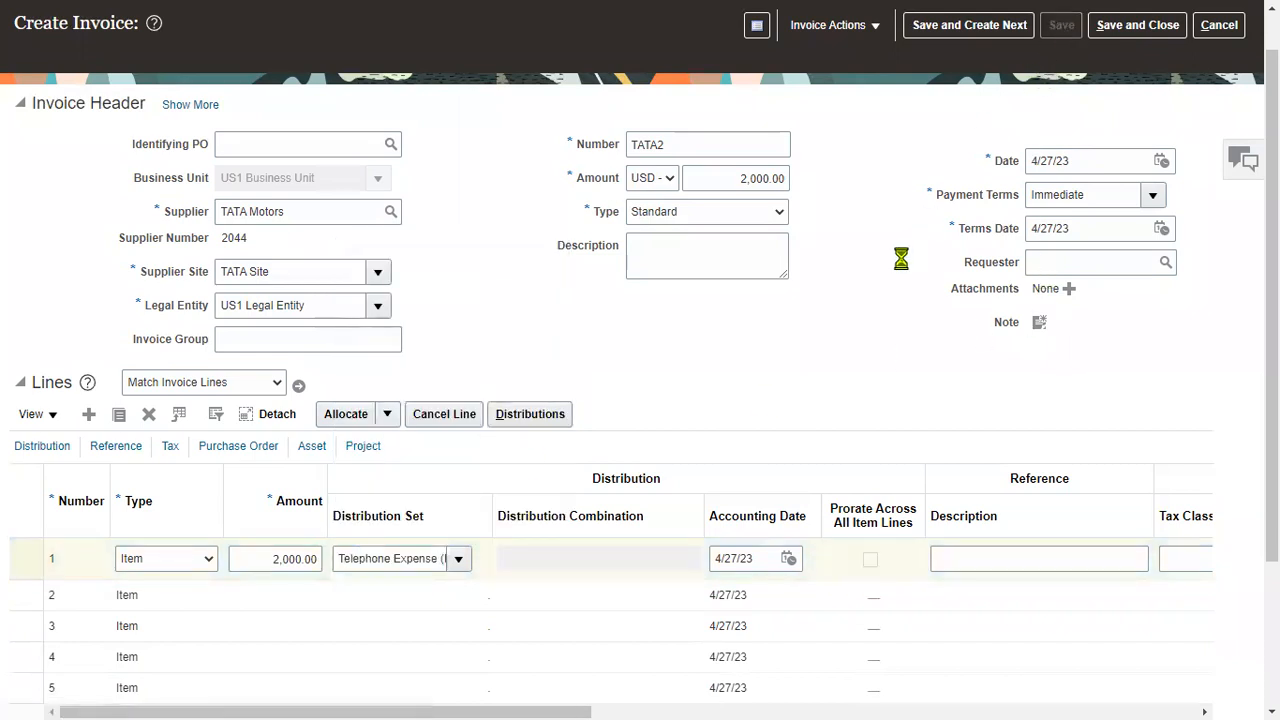
# Validate invoice TATA2 and force approve it.
pyautogui.click(857, 27)
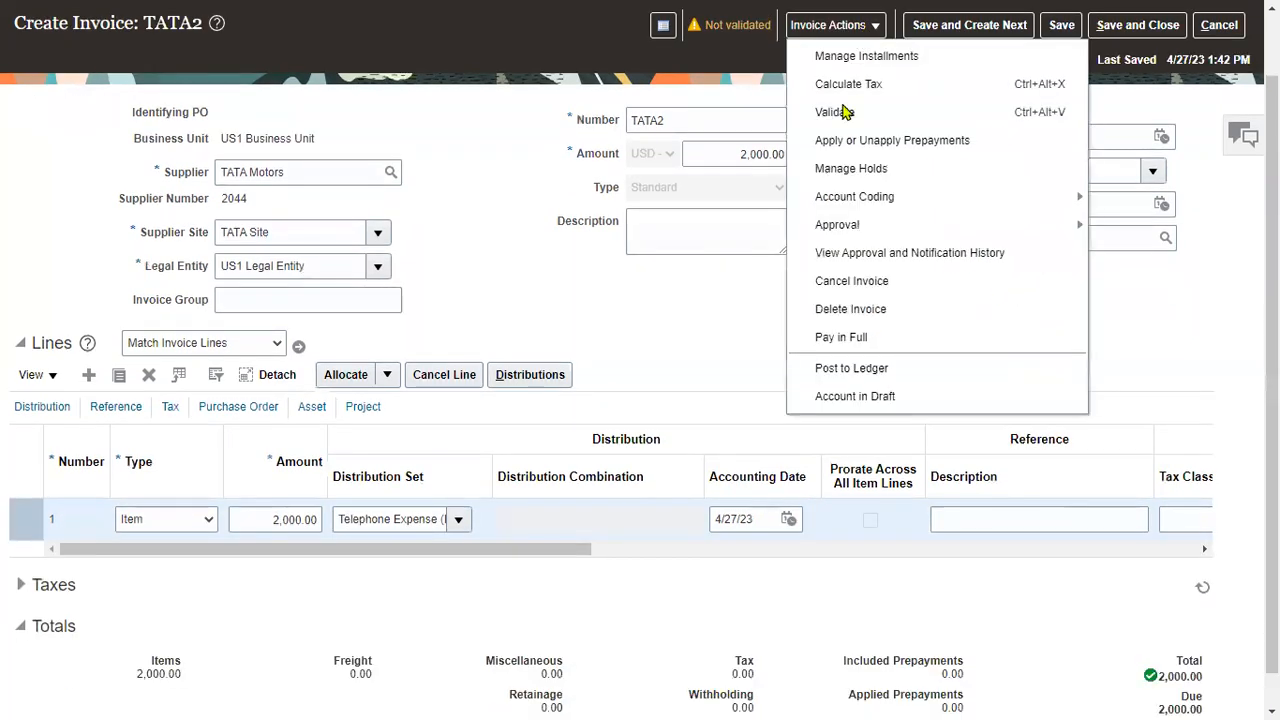
pyautogui.click(836, 113)
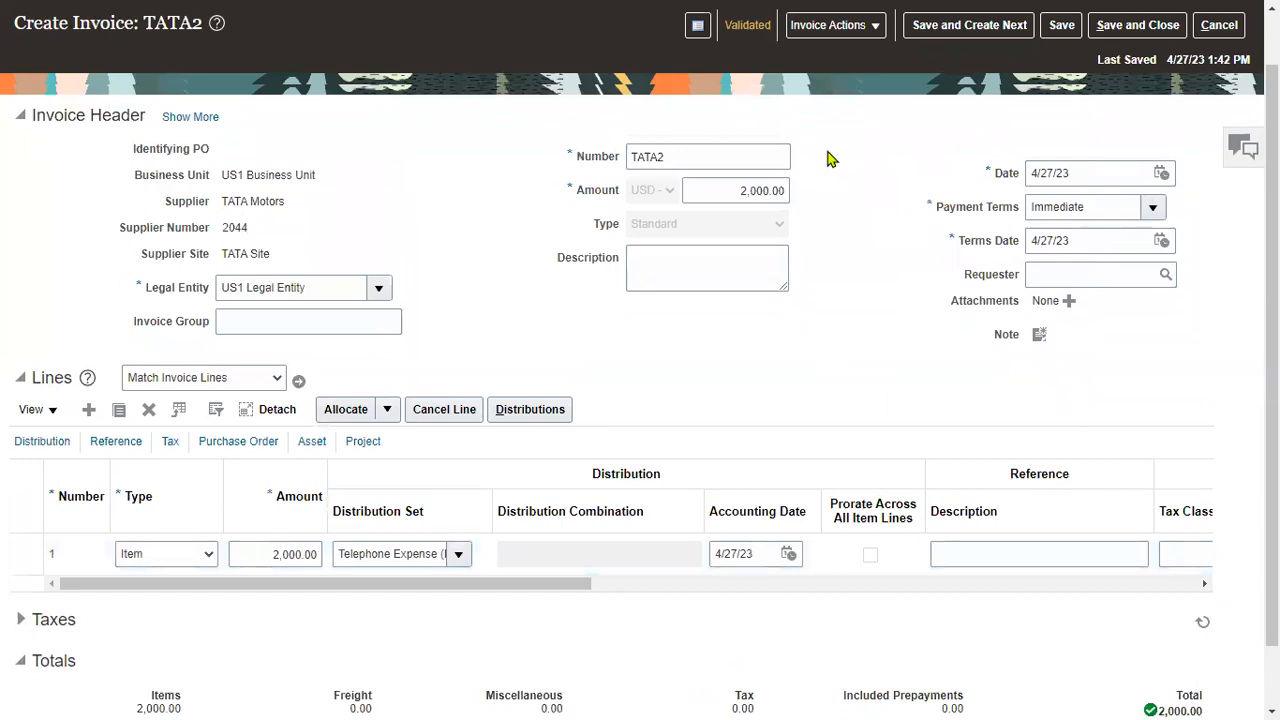
pyautogui.click(829, 27)
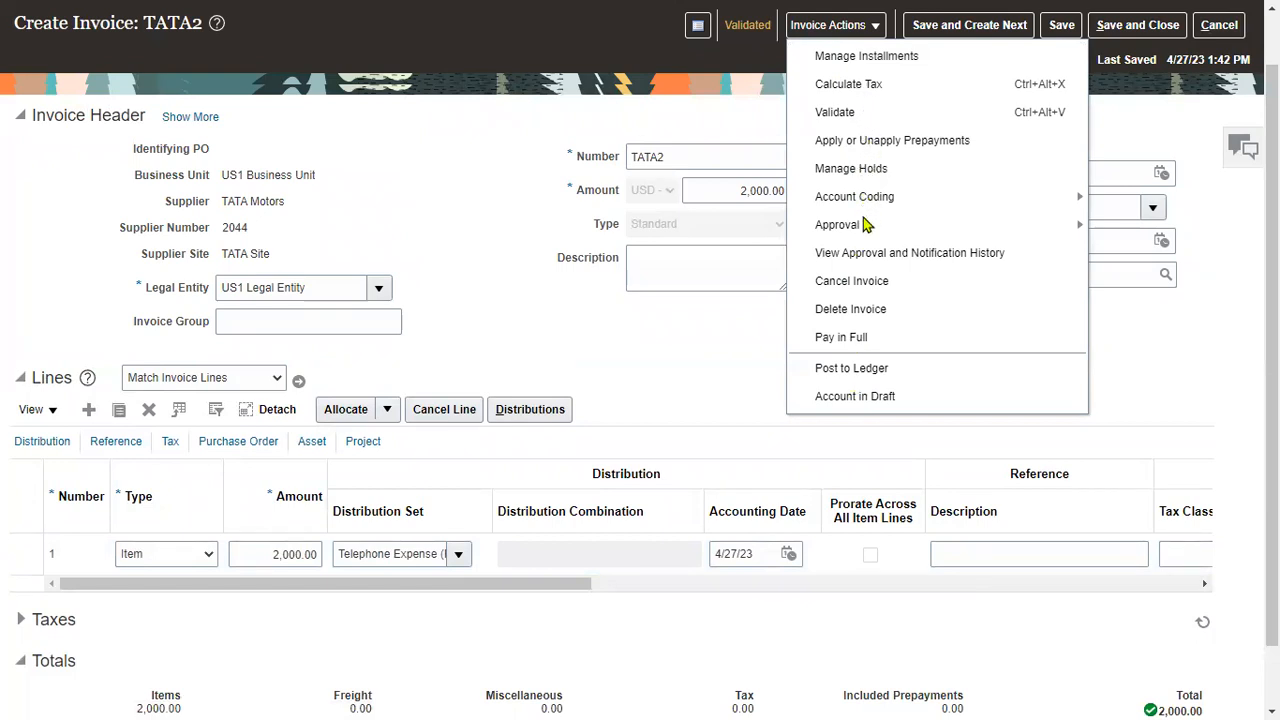
pyautogui.moveTo(866, 224)
pyautogui.click(1138, 314)
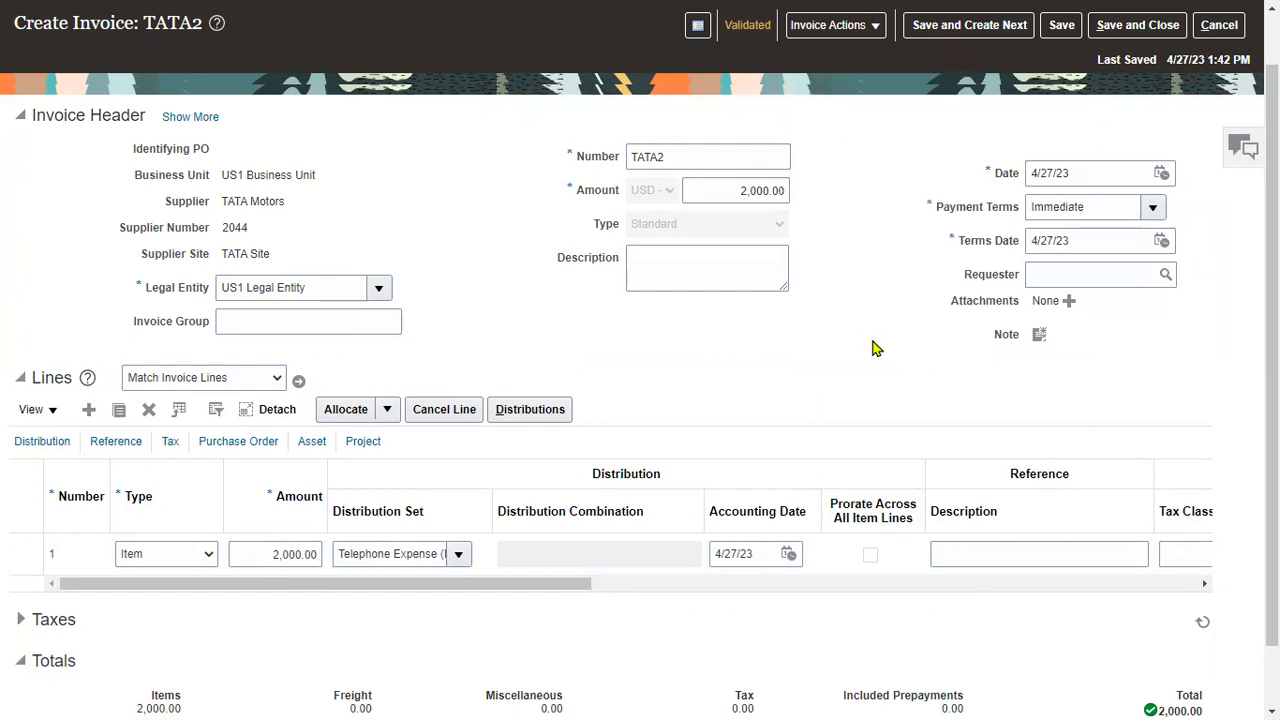
# Post TATA2's accounting to the ledger, then save it and start the next invoice.
pyautogui.click(818, 30)
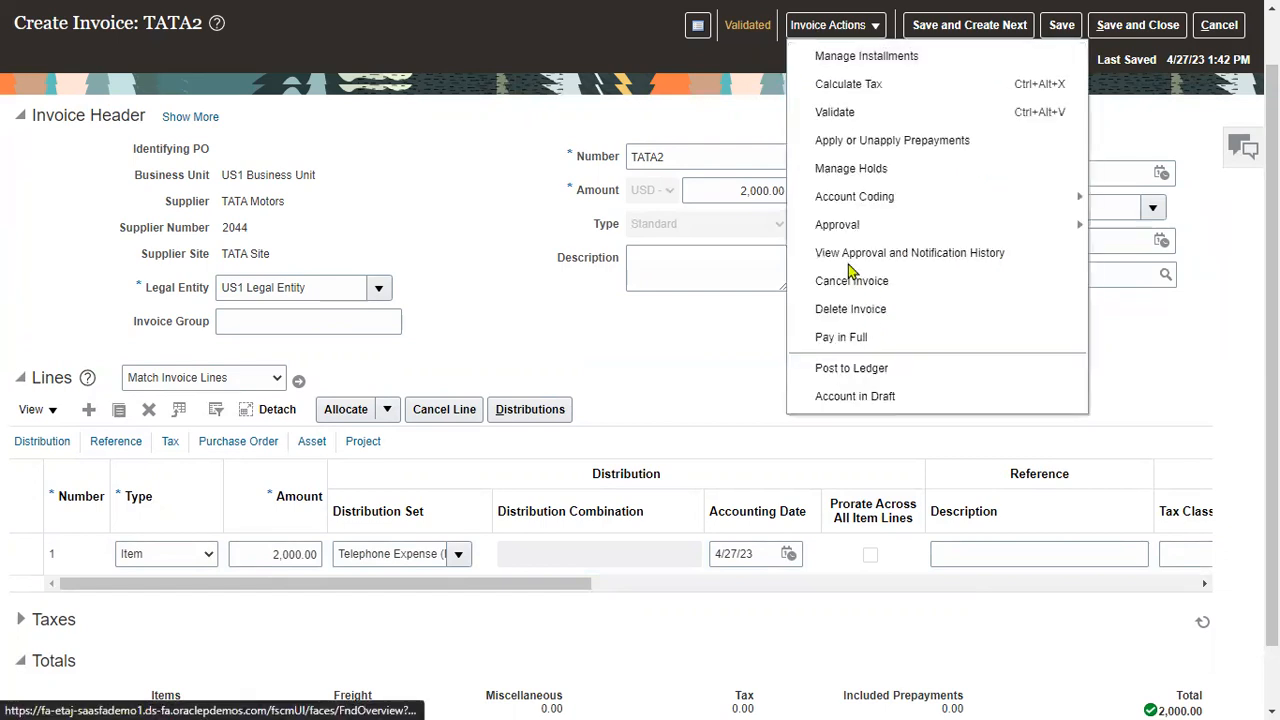
pyautogui.click(858, 366)
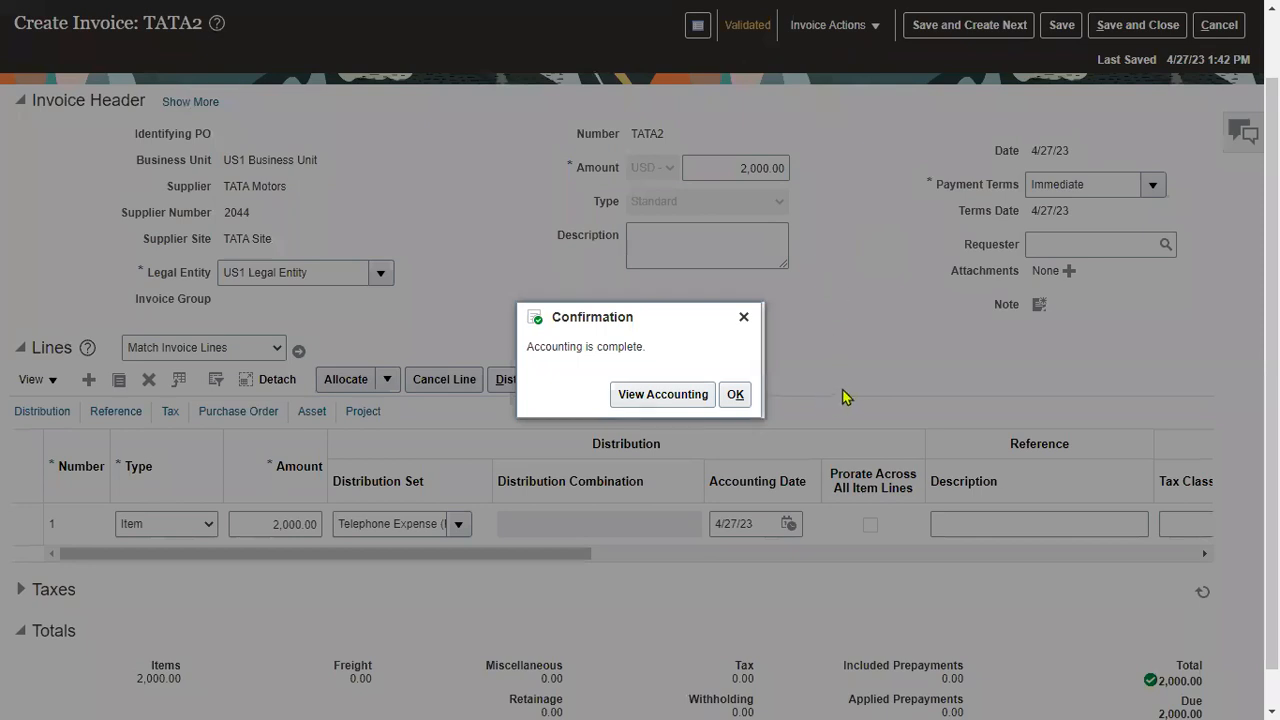
pyautogui.click(735, 394)
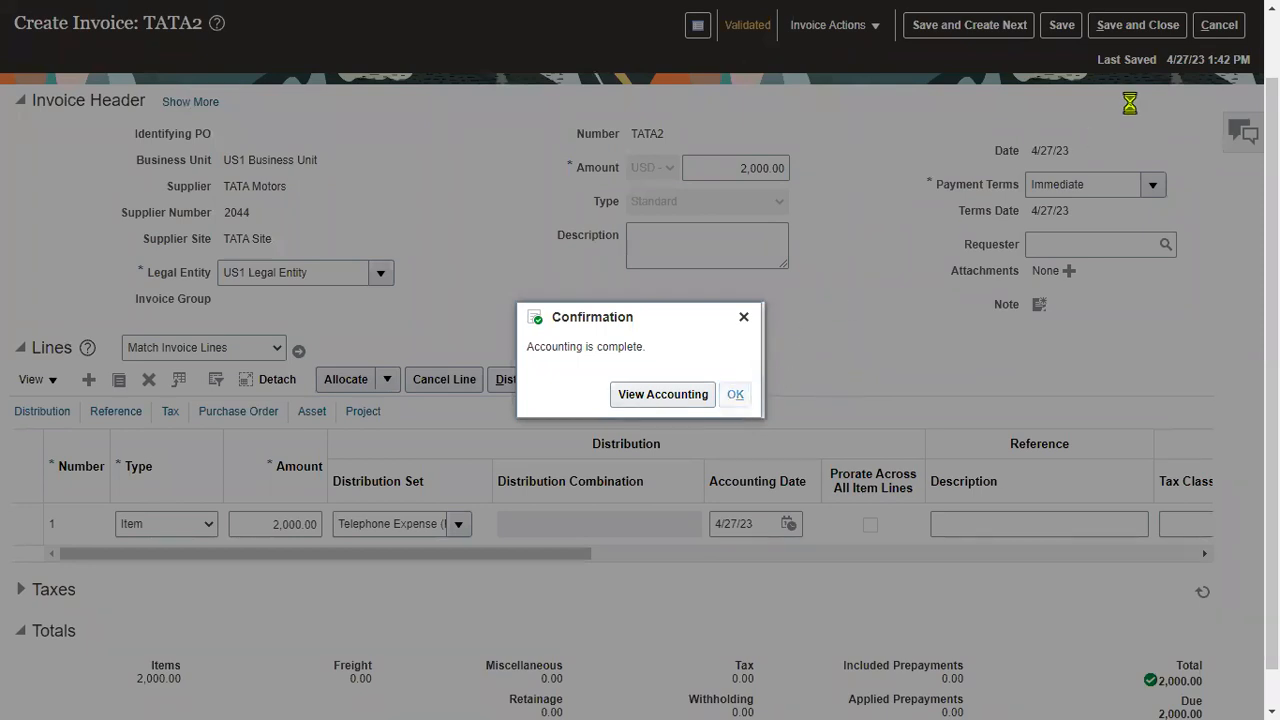
pyautogui.click(995, 30)
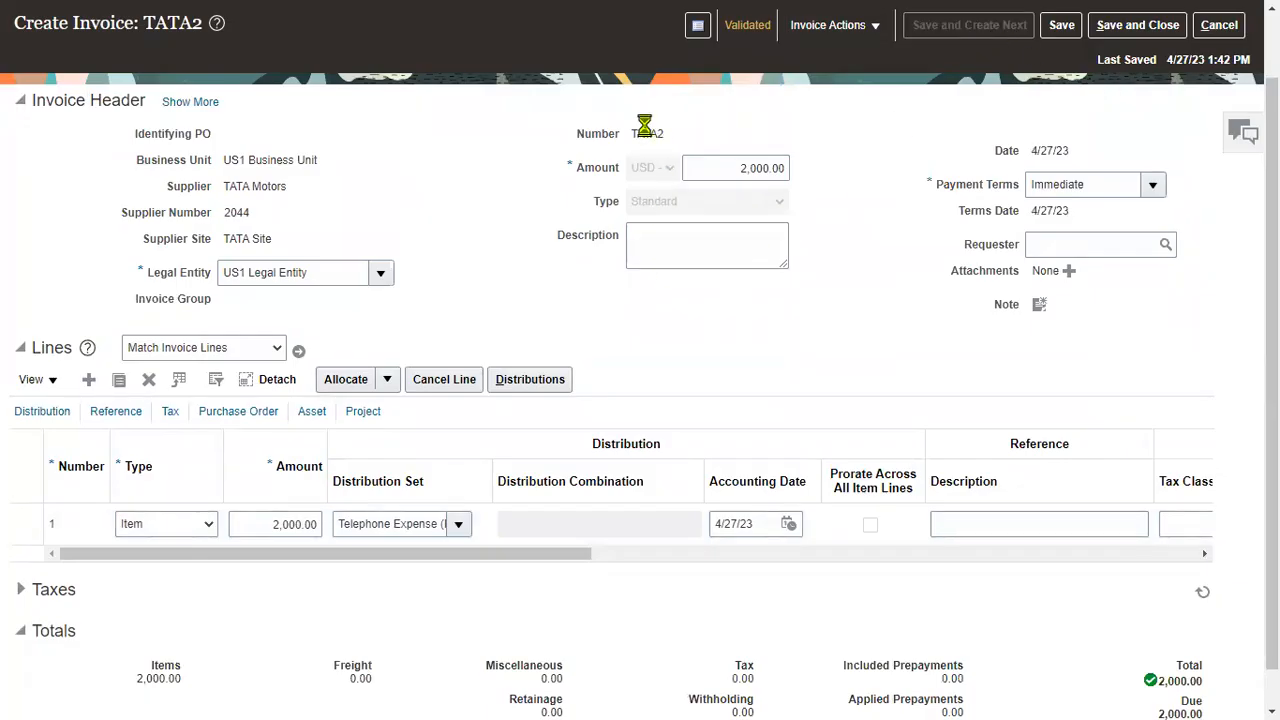
pyautogui.click(309, 224)
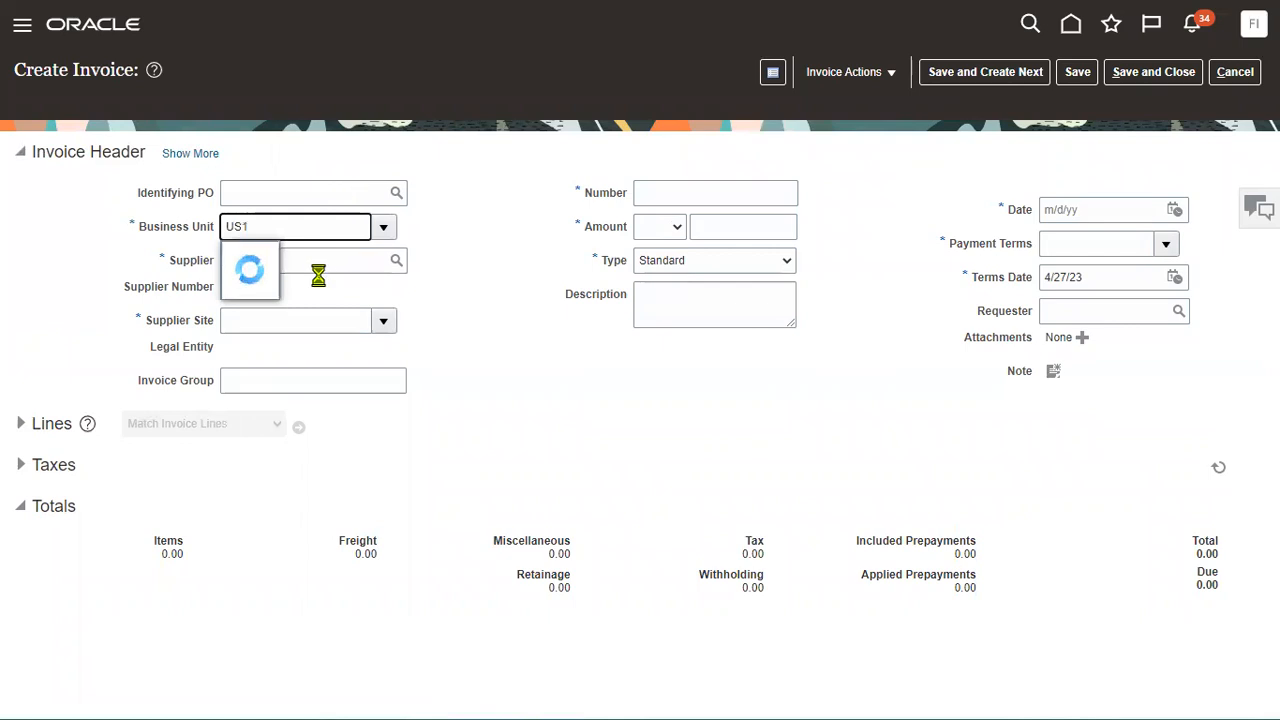
# Enter invoice ADV1 header: US1 Business Unit, supplier Advanced Corp, amount 3,000.
pyautogui.click(285, 258)
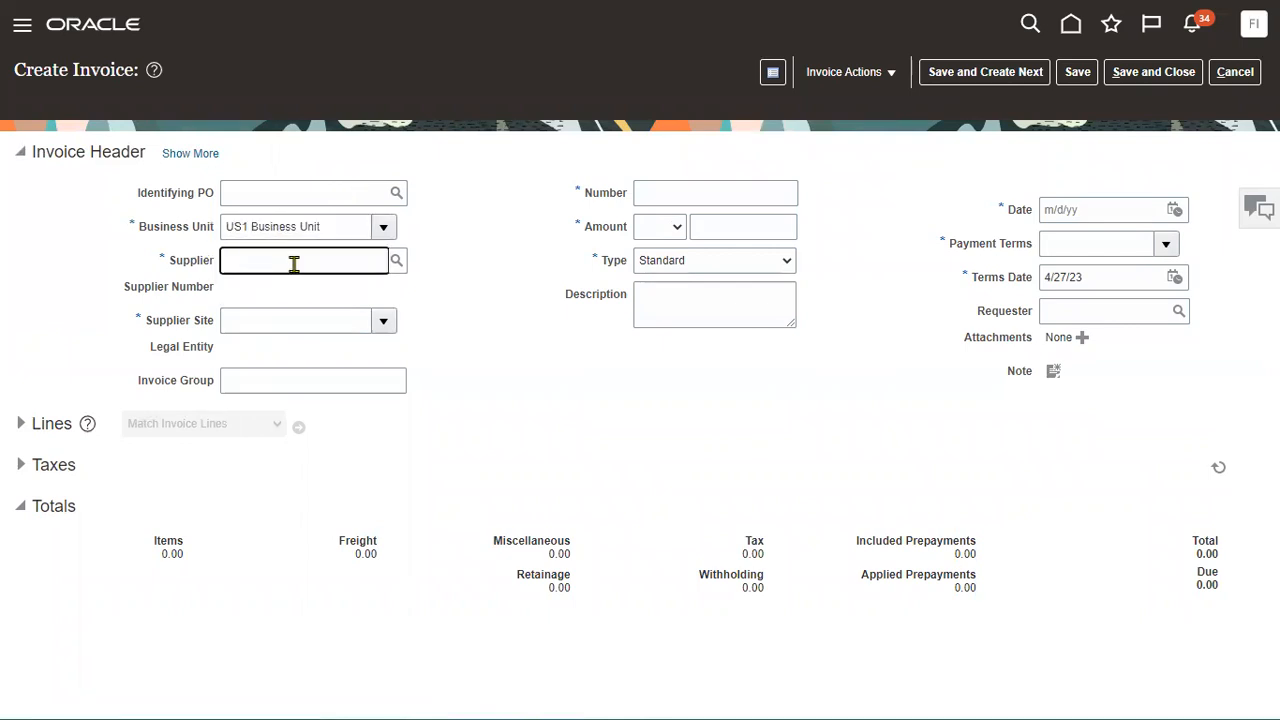
pyautogui.write('Ad')
pyautogui.click(506, 315)
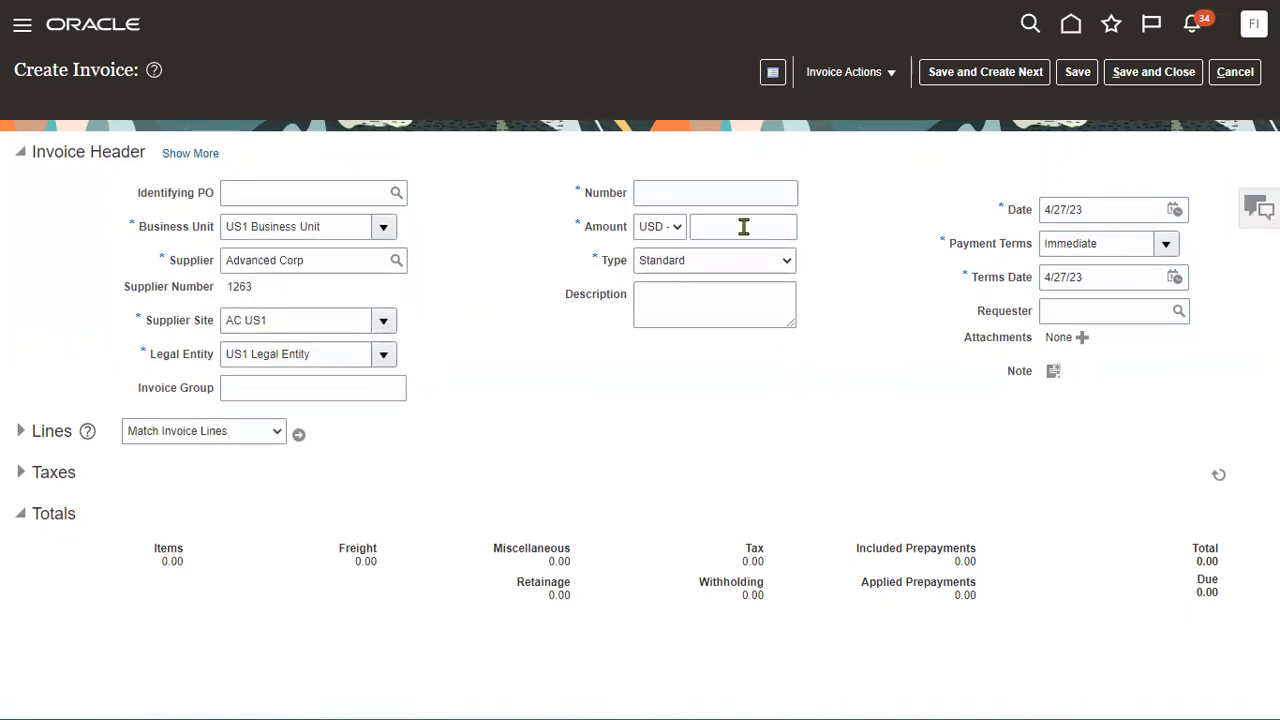
pyautogui.click(738, 194)
pyautogui.write('ADV1')
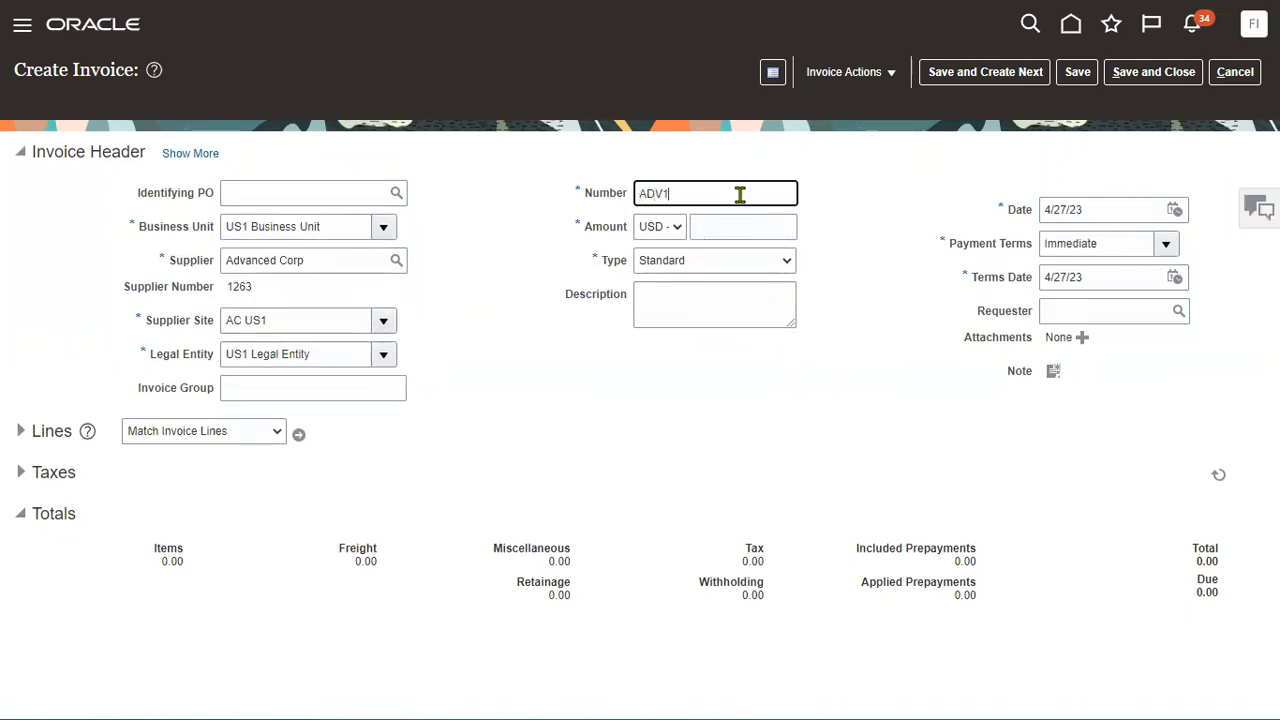
pyautogui.press('Tab')
pyautogui.write('3000')
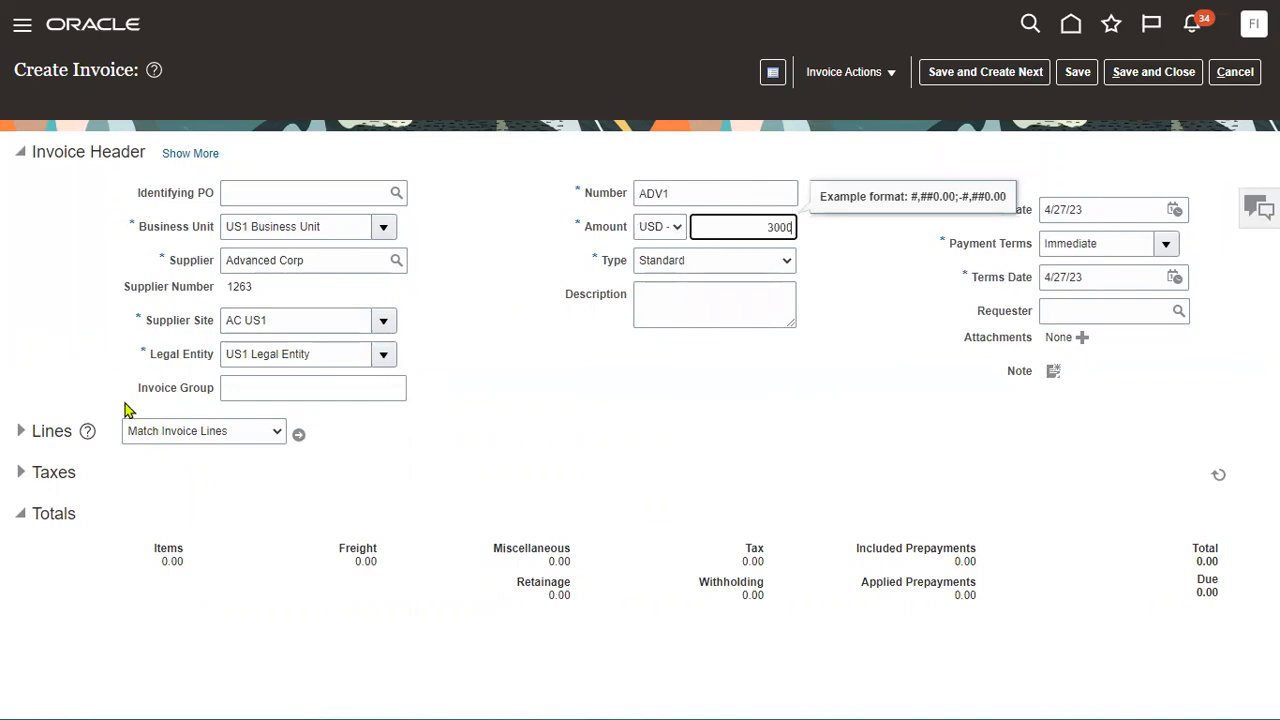
# Add a 3,000 line with the Advertising (Full) distribution set, save, and validate ADV1.
pyautogui.click(28, 432)
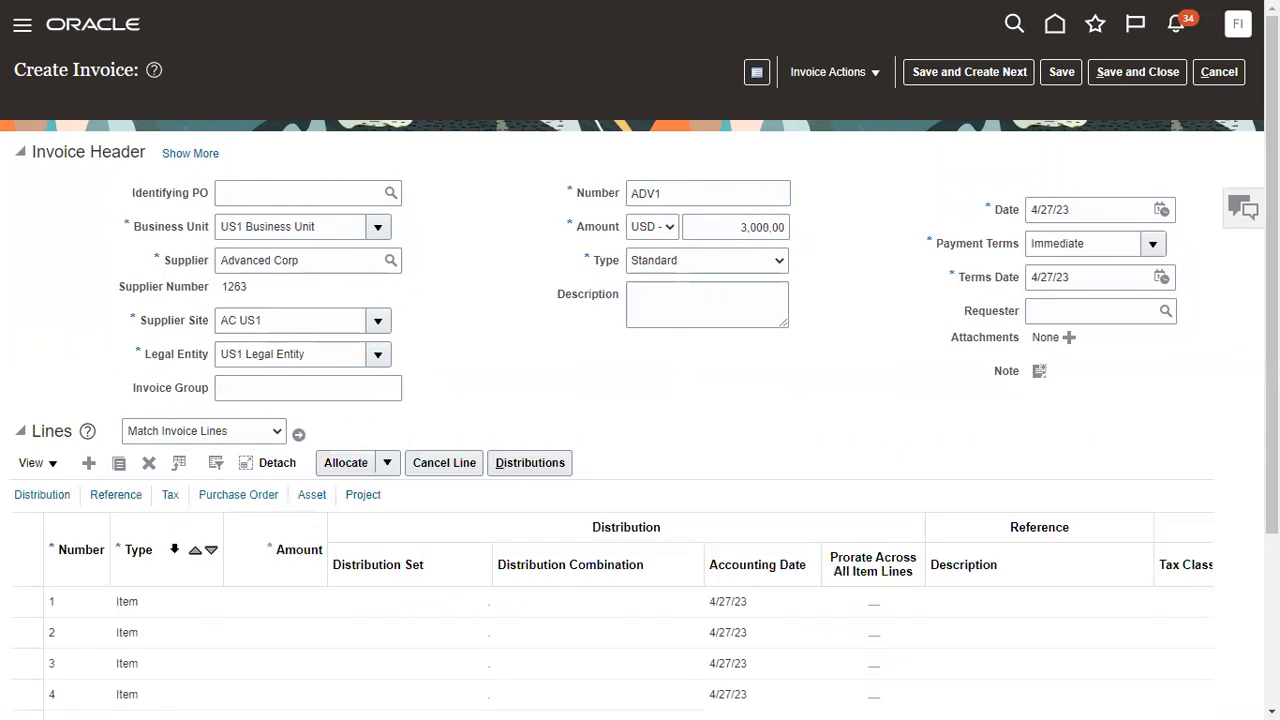
pyautogui.click(277, 605)
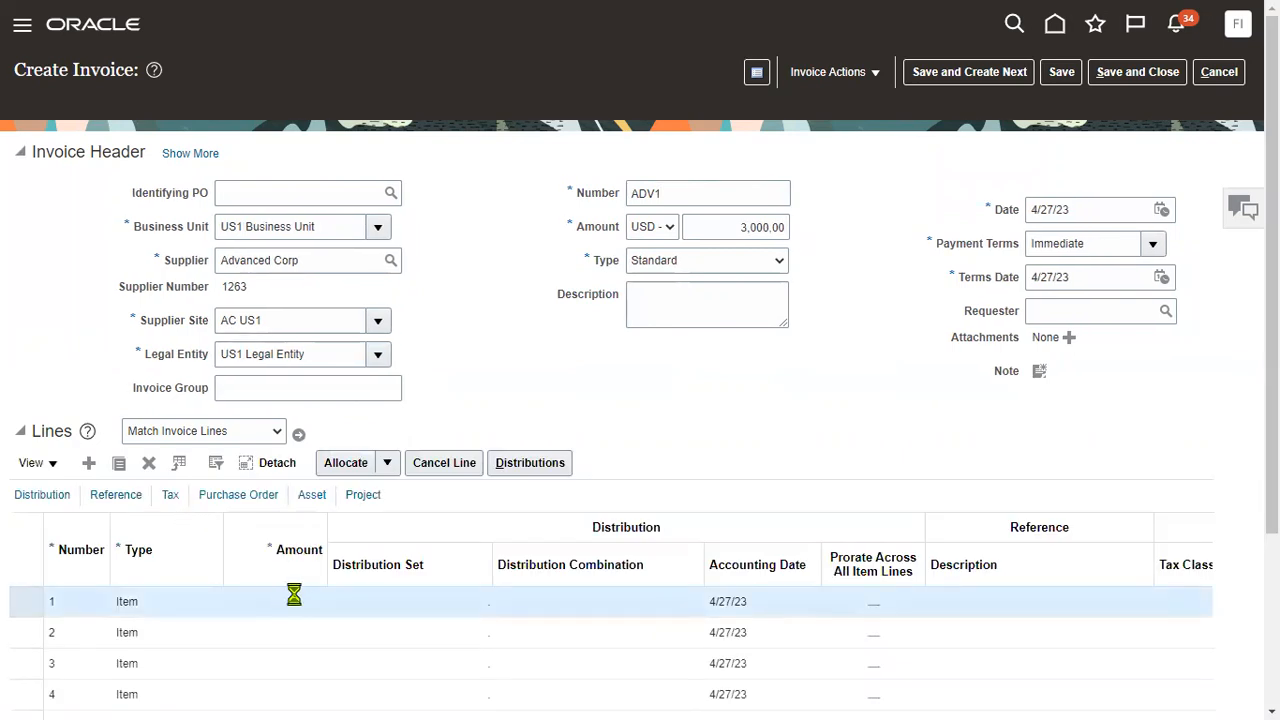
pyautogui.write('3')
pyautogui.press('Tab')
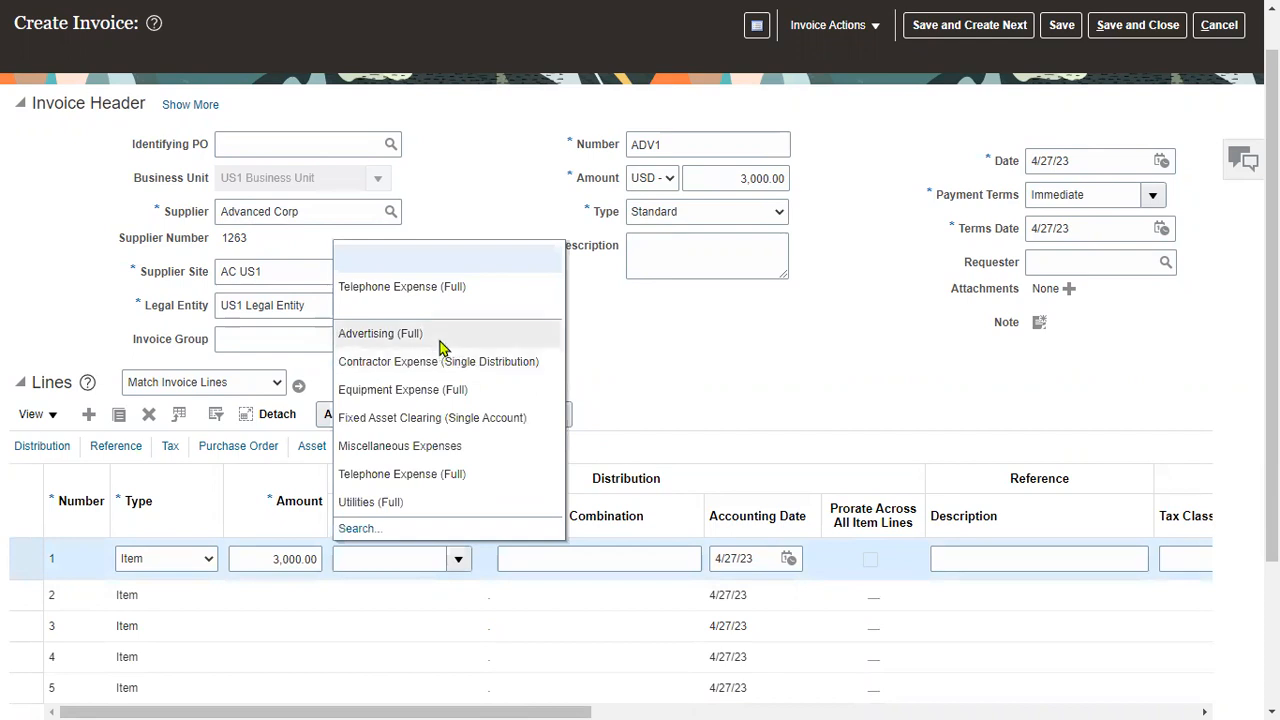
pyautogui.click(440, 340)
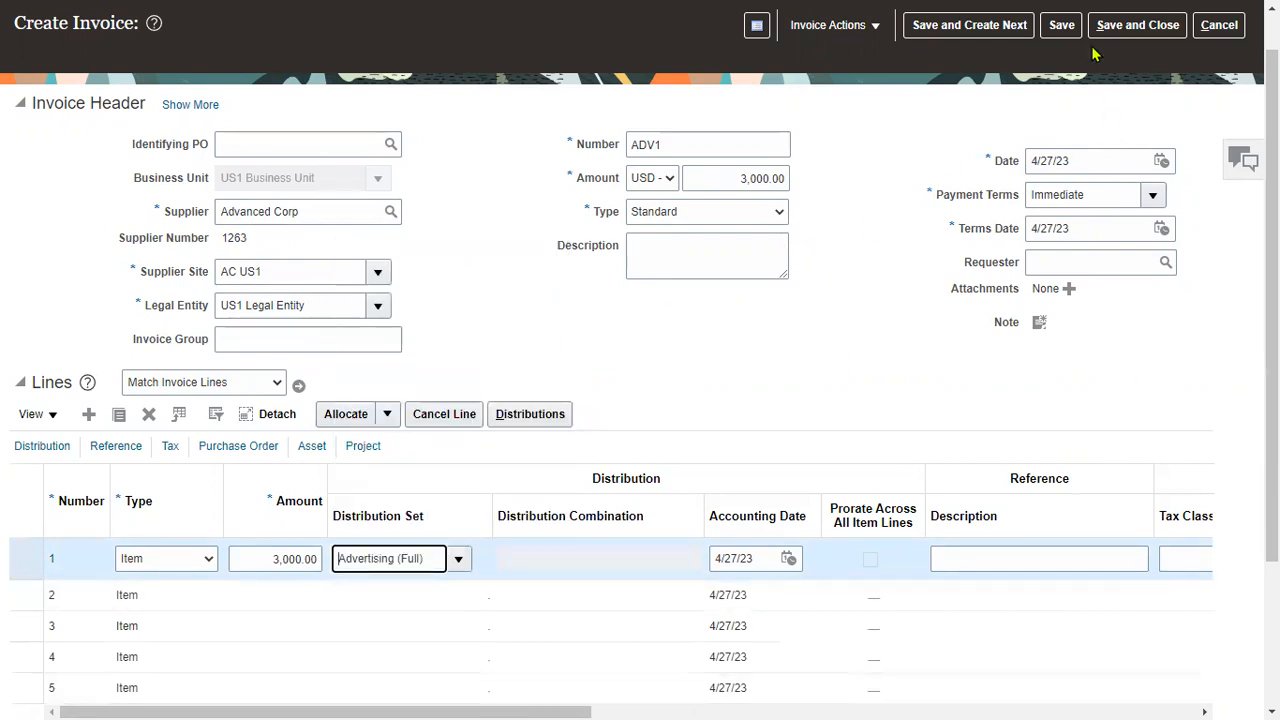
pyautogui.click(1064, 30)
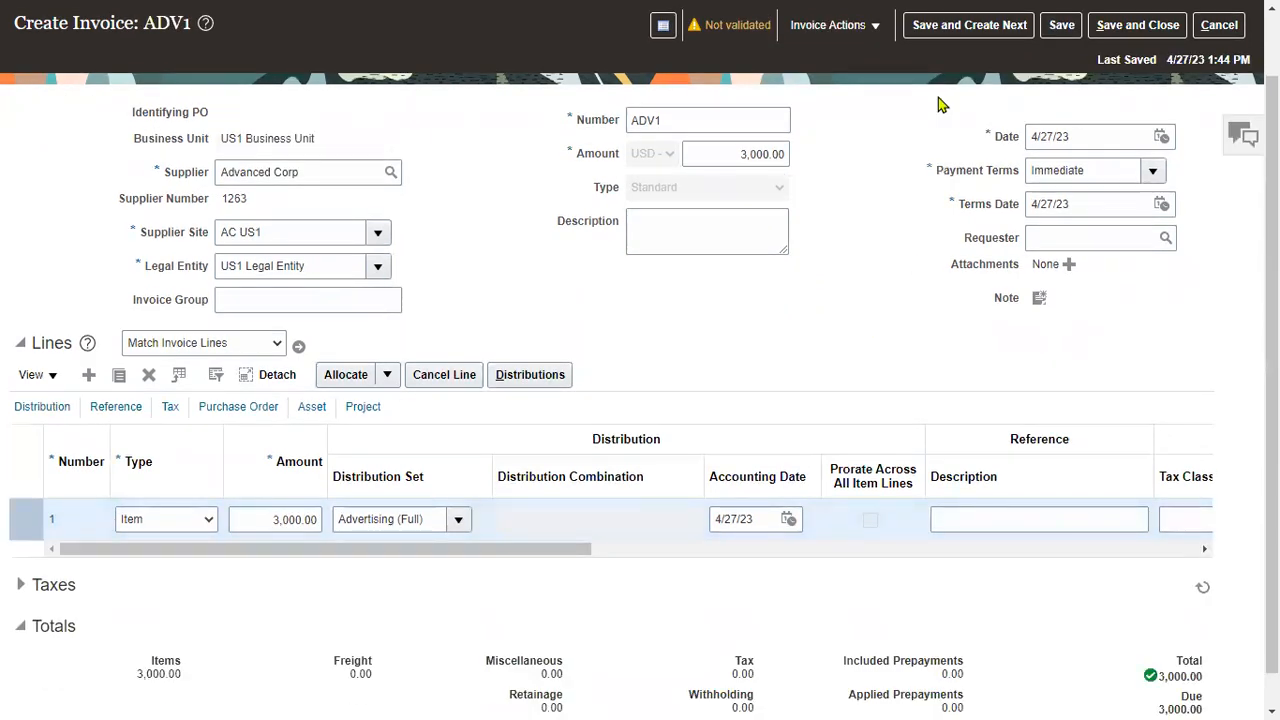
pyautogui.click(852, 30)
pyautogui.click(848, 112)
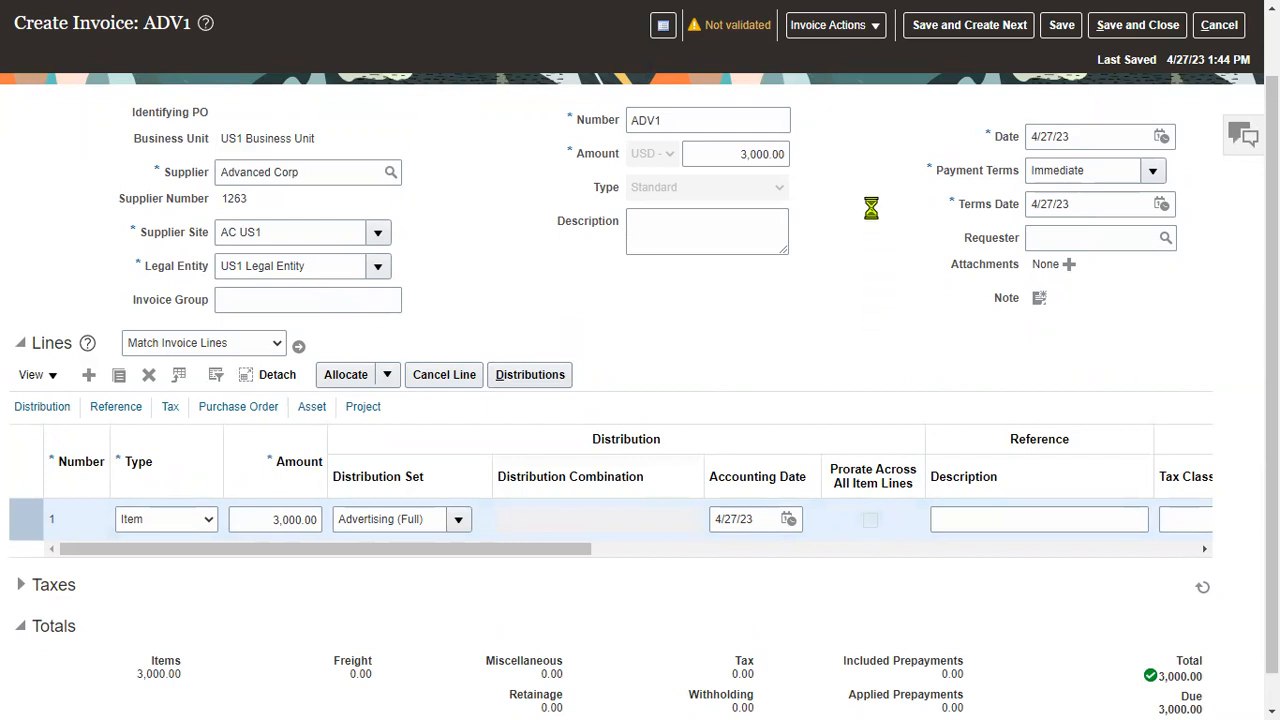
# Change ADV1's 3,000.00 installment payment method from Electronic to Check and save.
pyautogui.click(865, 30)
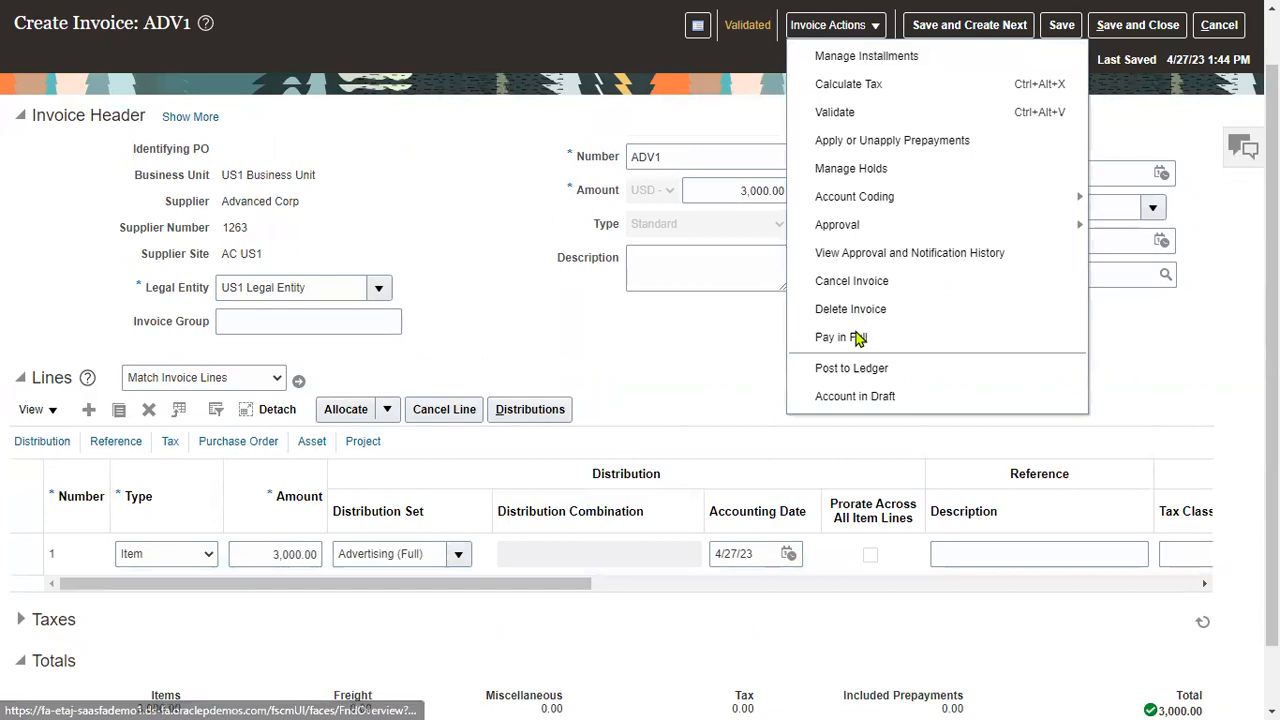
pyautogui.click(866, 56)
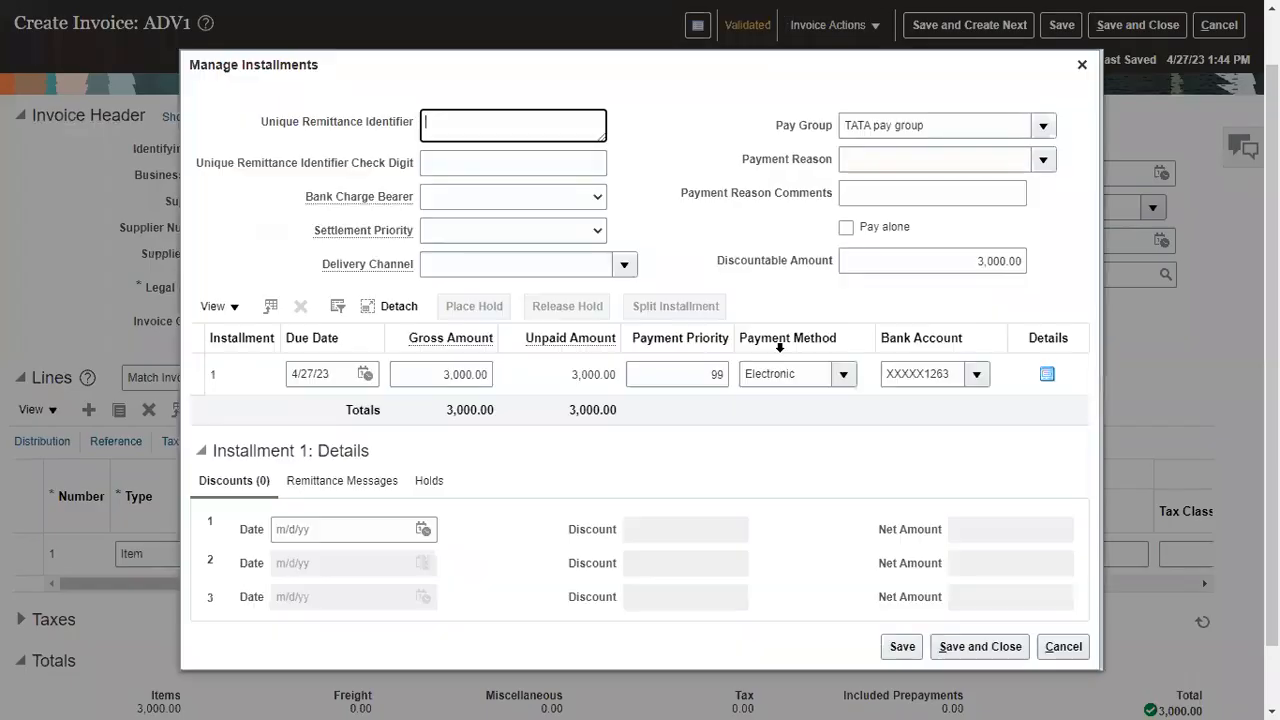
pyautogui.click(836, 378)
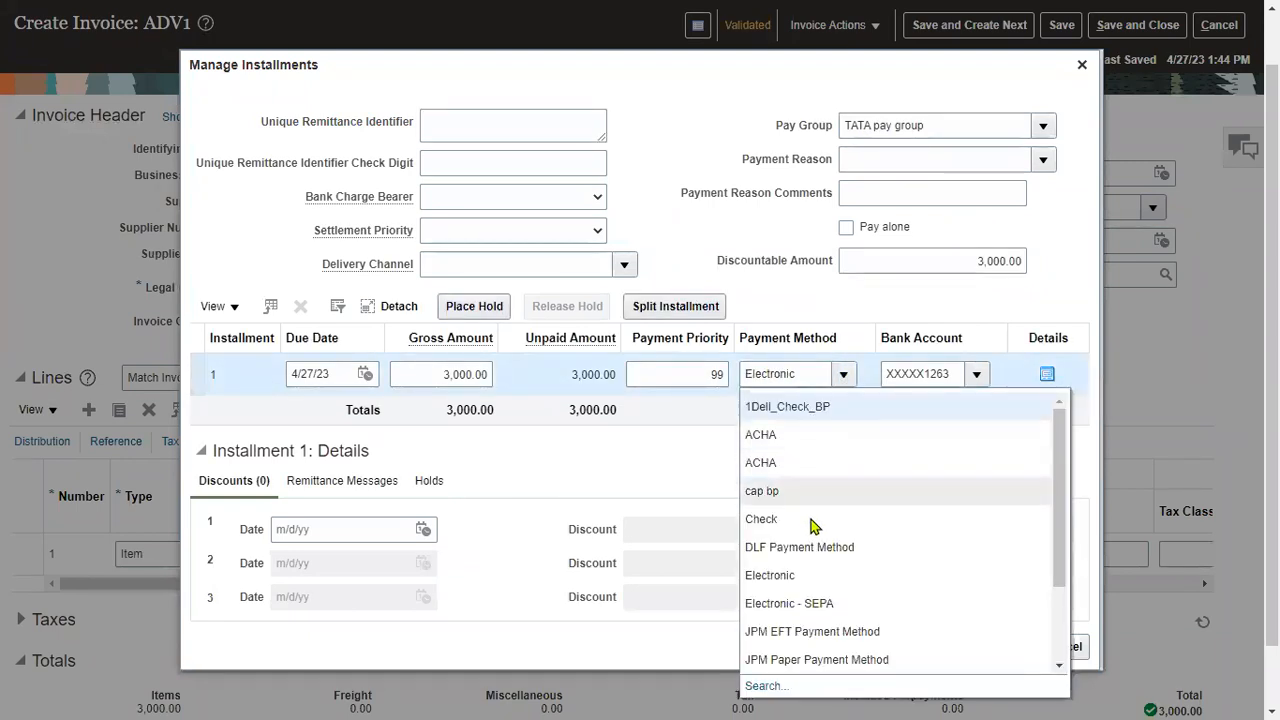
pyautogui.moveTo(1057, 560); pyautogui.dragTo(1048, 650)
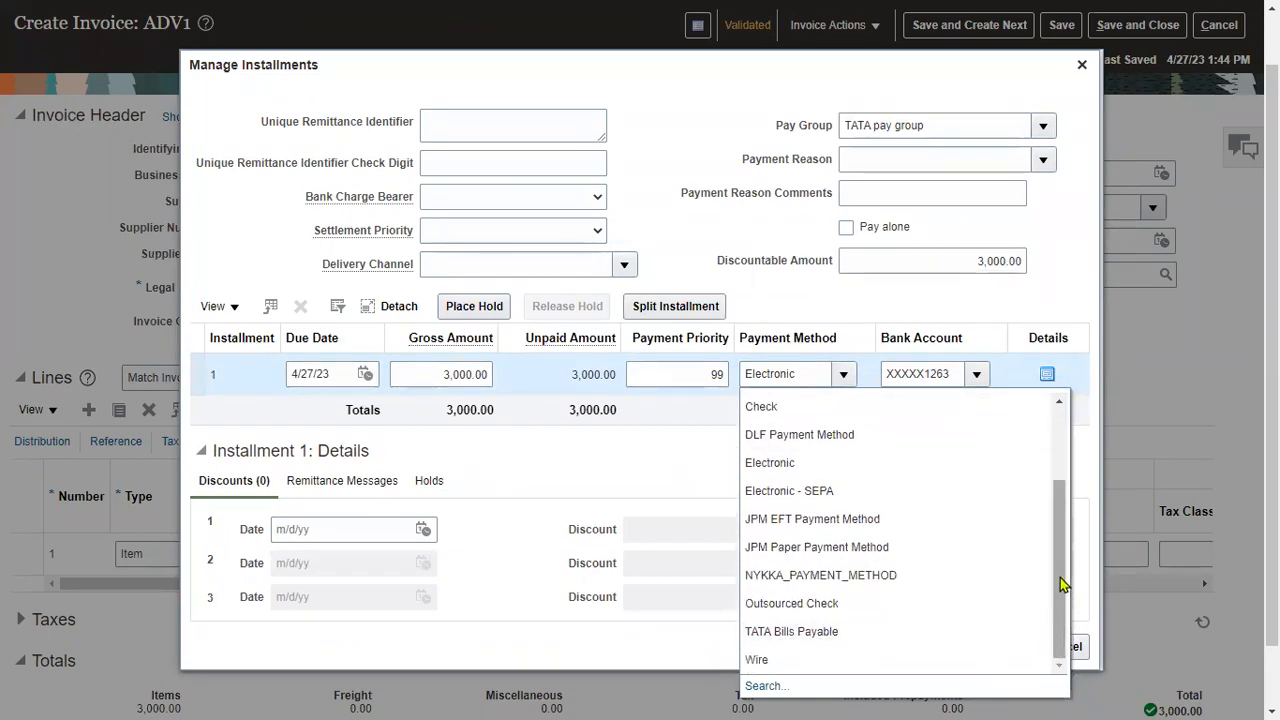
pyautogui.click(787, 408)
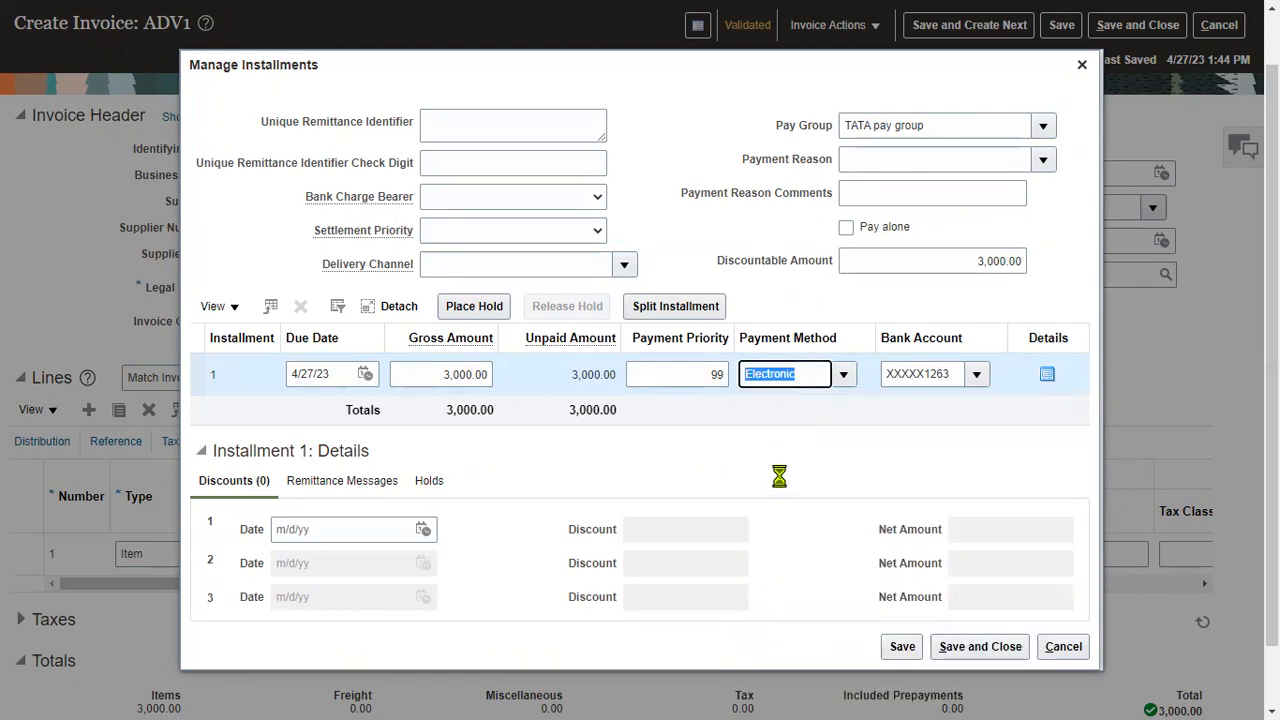
pyautogui.click(996, 648)
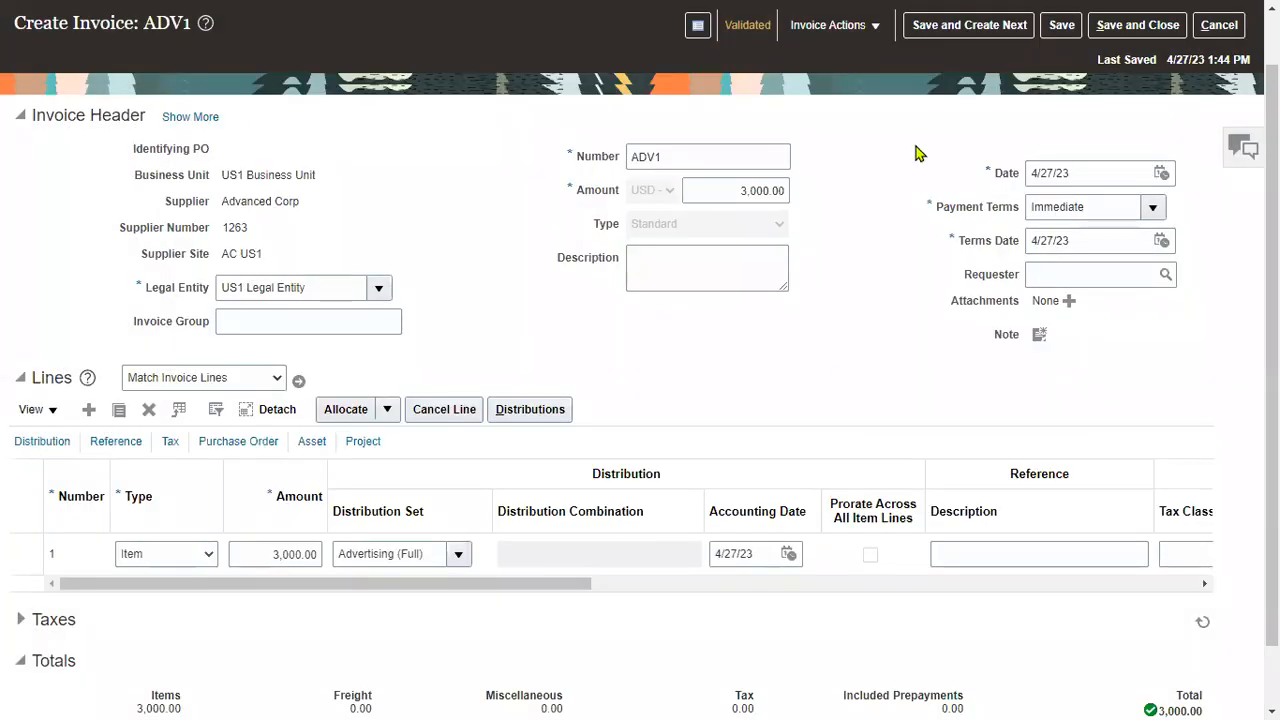
# Save ADV1, check its status summary, and force approve it.
pyautogui.click(1060, 25)
pyautogui.click(835, 28)
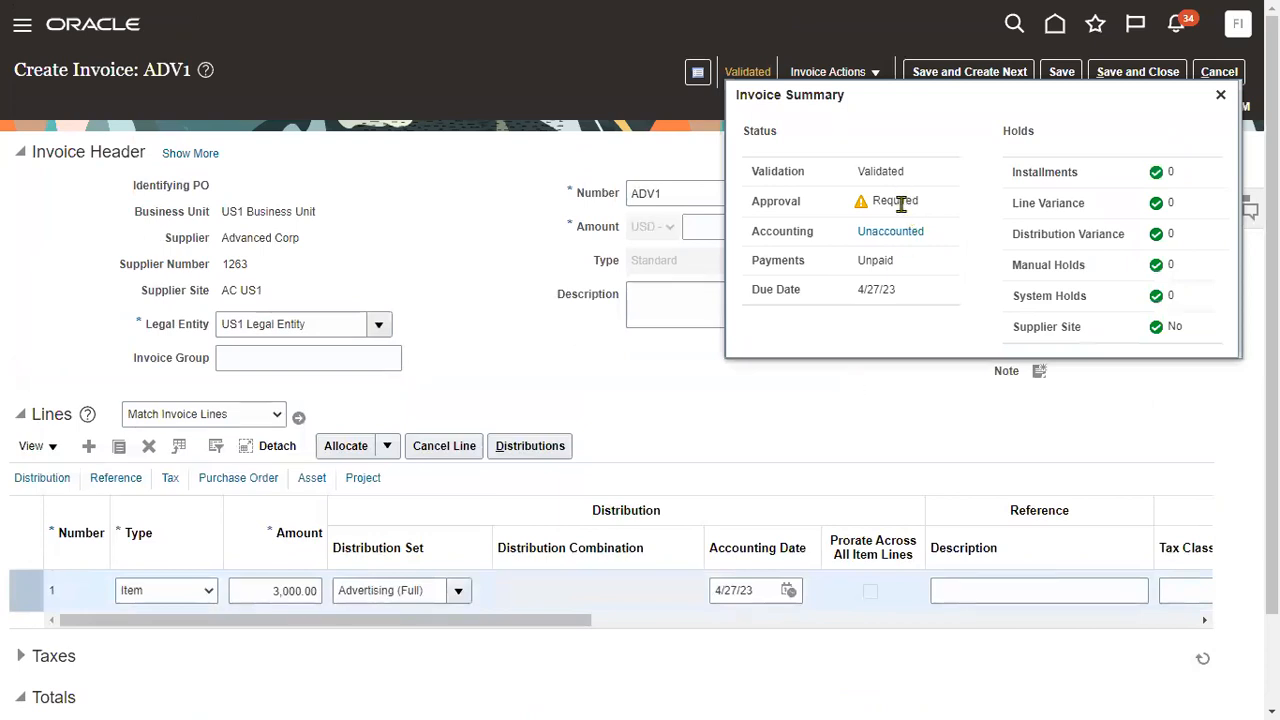
pyautogui.click(857, 76)
pyautogui.moveTo(895, 280)
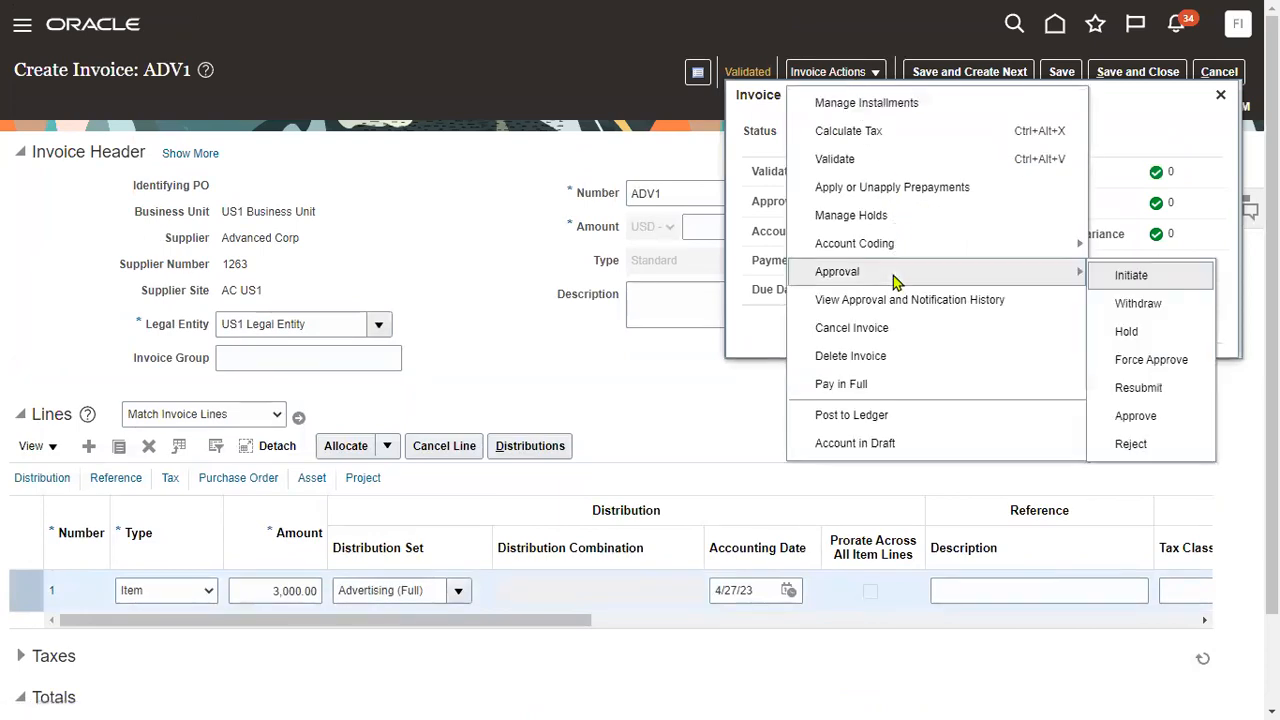
pyautogui.click(1172, 360)
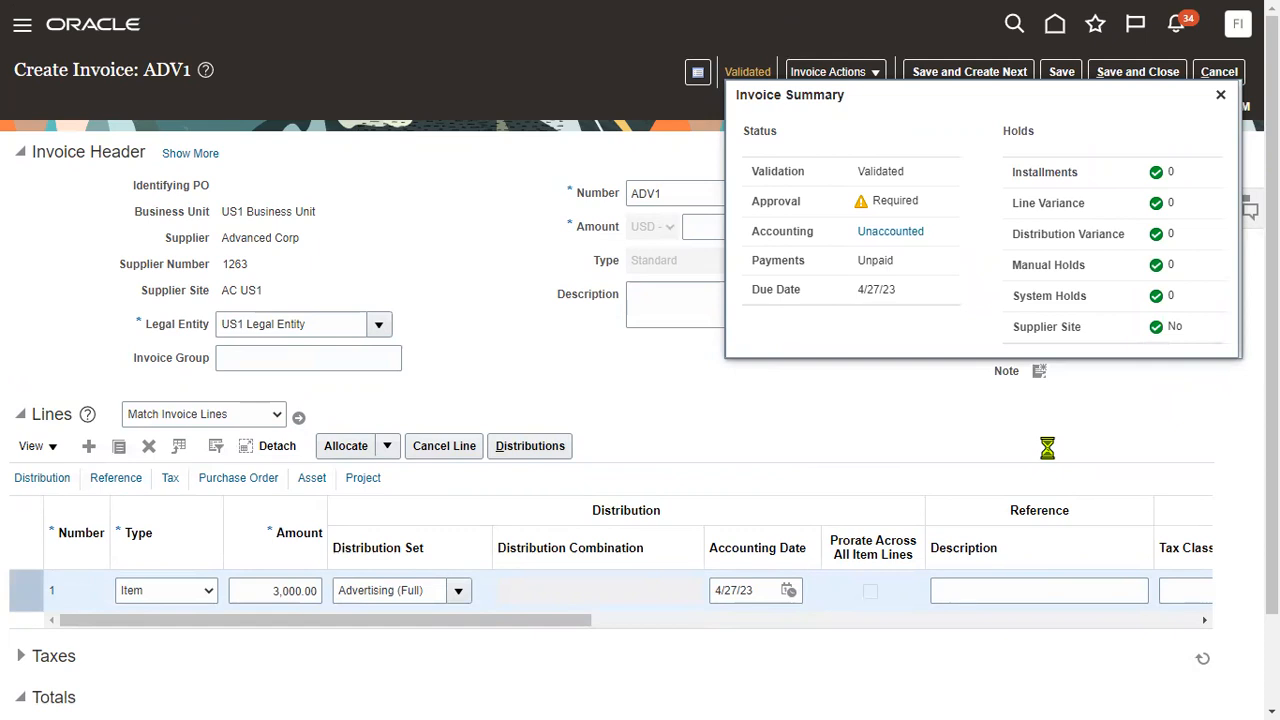
# Post ADV1's accounting to the ledger, close the summary, and save to start the next invoice.
pyautogui.click(866, 78)
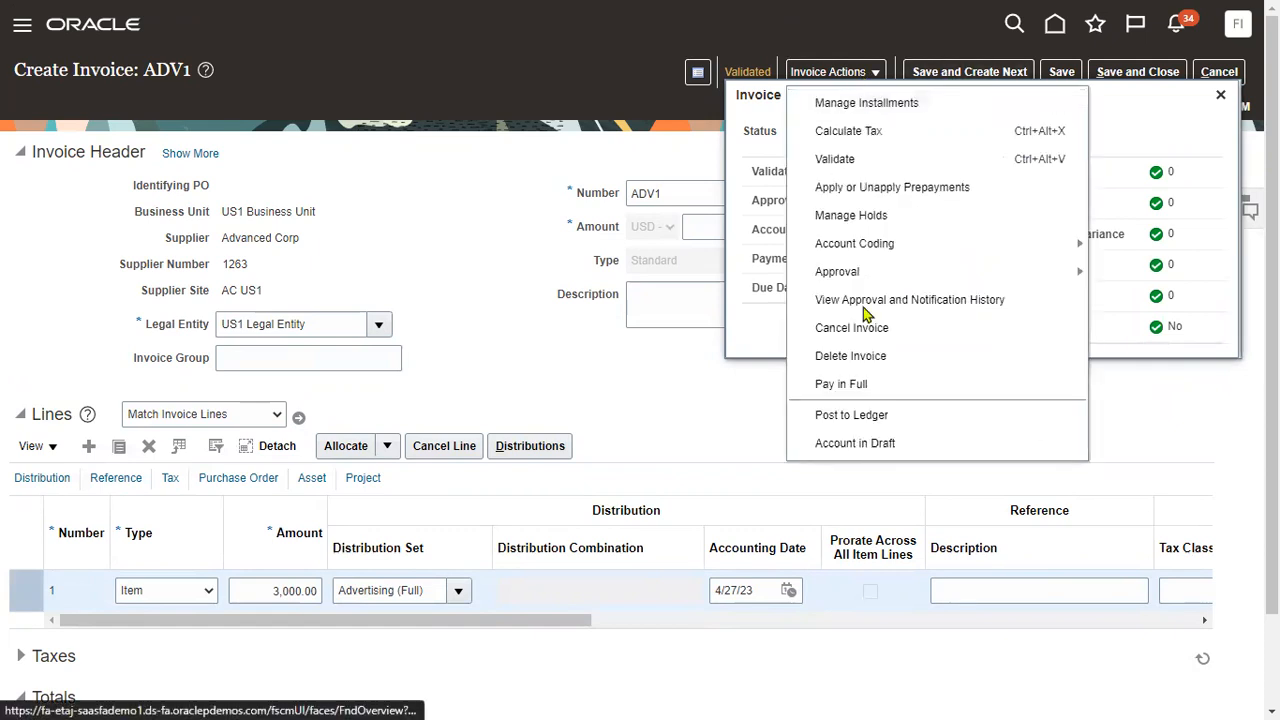
pyautogui.click(878, 419)
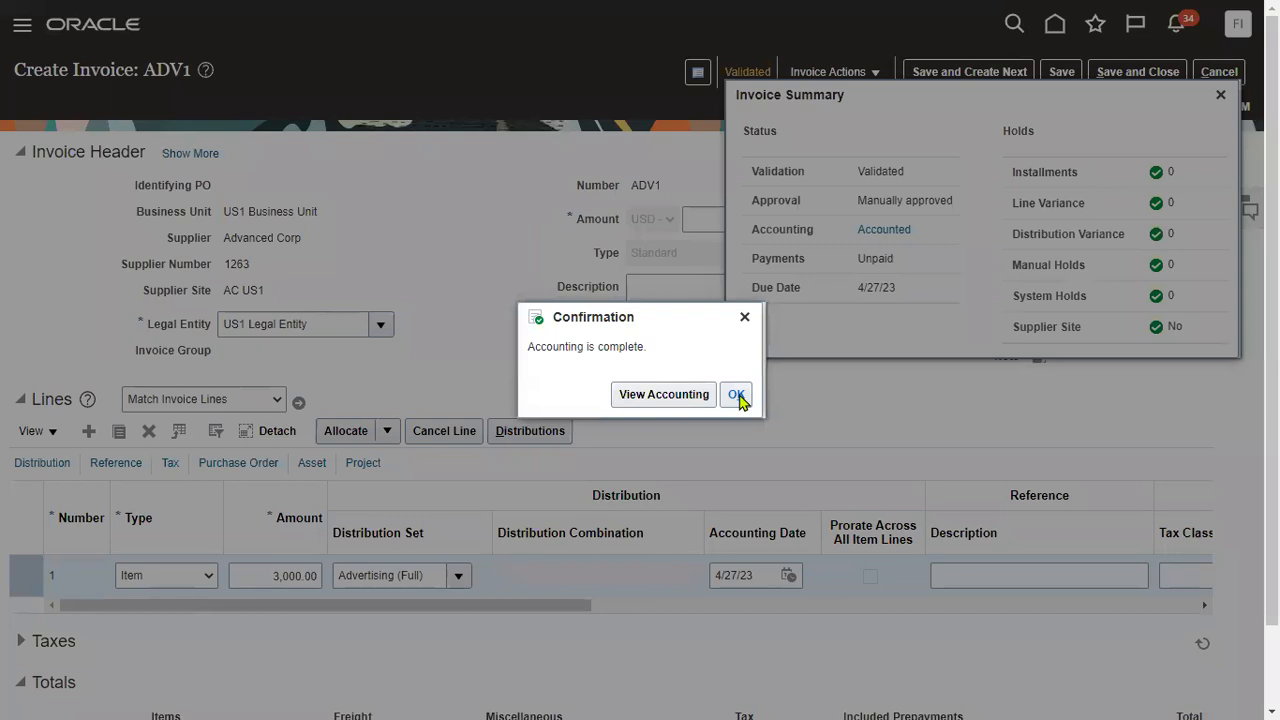
pyautogui.click(737, 394)
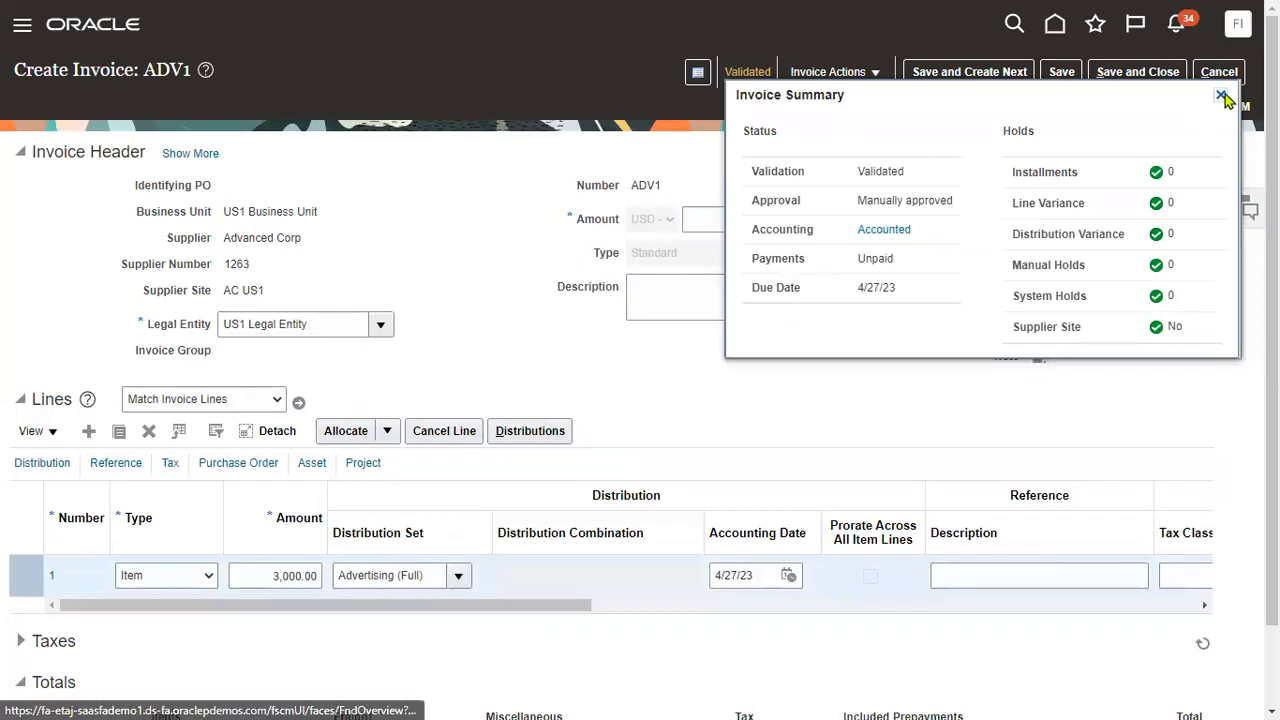
pyautogui.click(1220, 95)
pyautogui.click(942, 74)
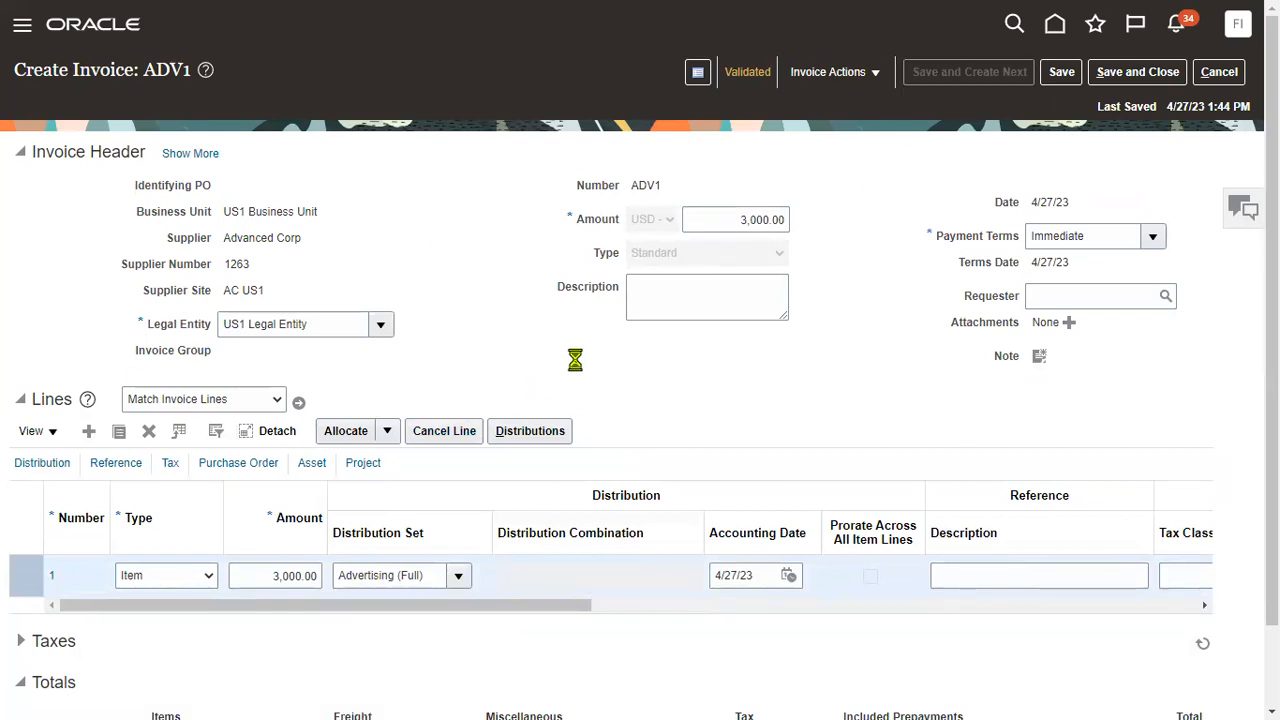
# Enter invoice ADV4 header: US1 Business Unit, supplier Advanced Corp, amount 4,000.00.
pyautogui.click(288, 226)
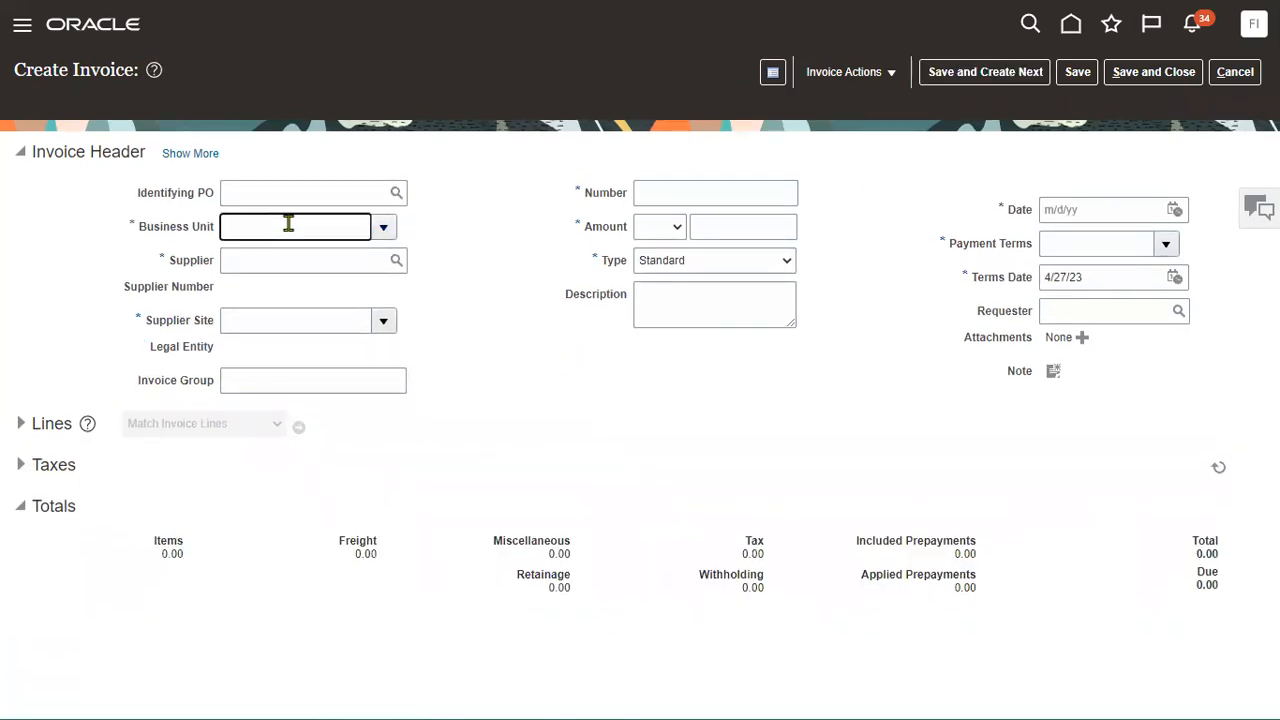
pyautogui.write('us1')
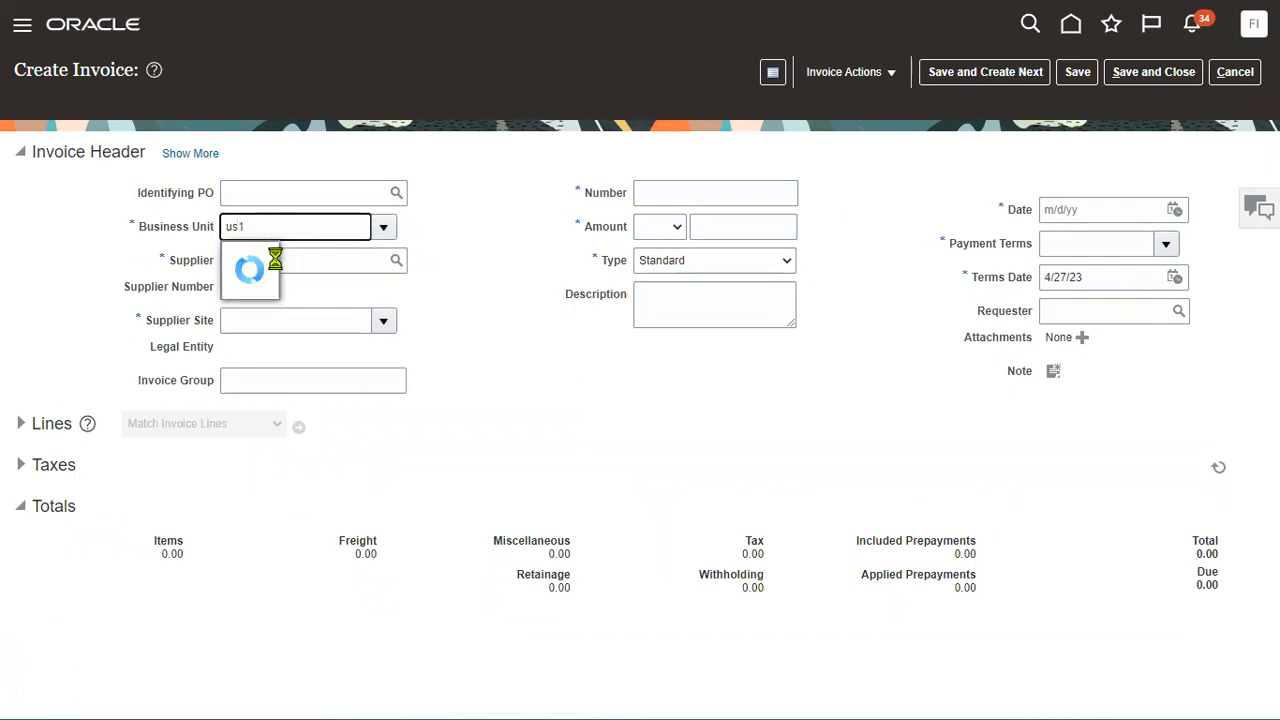
pyautogui.click(273, 258)
pyautogui.click(294, 264)
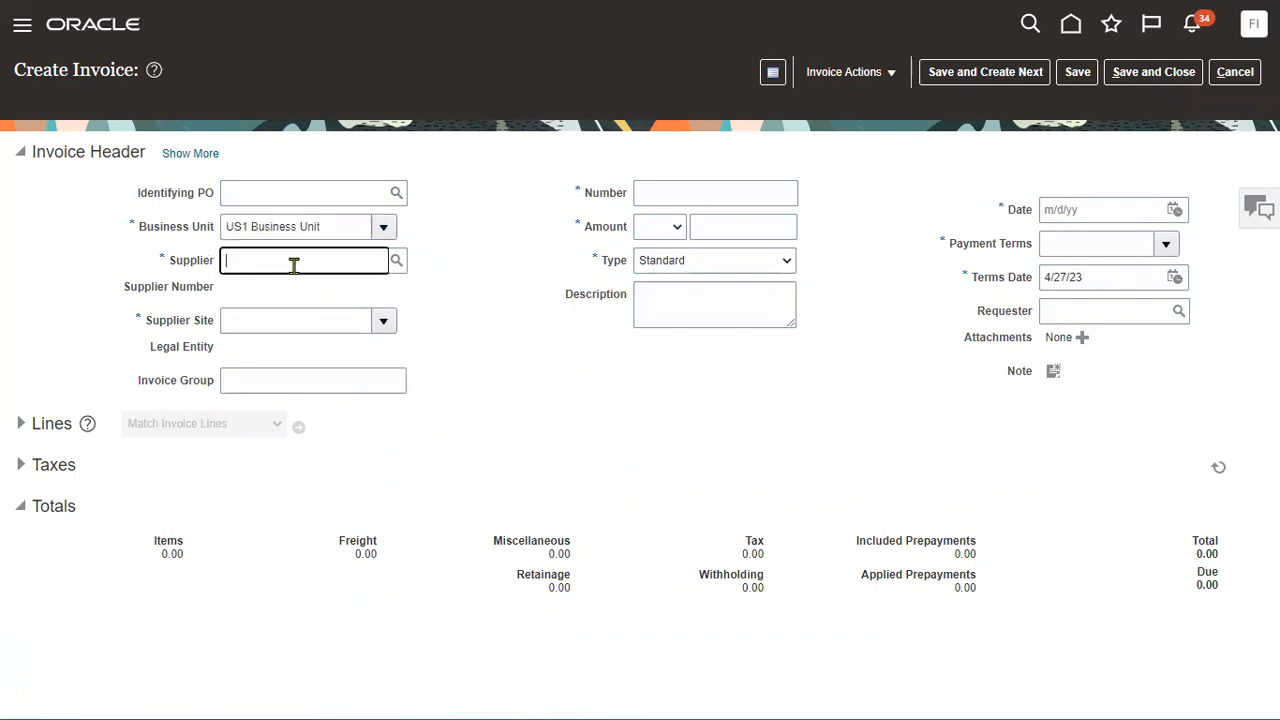
pyautogui.write('adva')
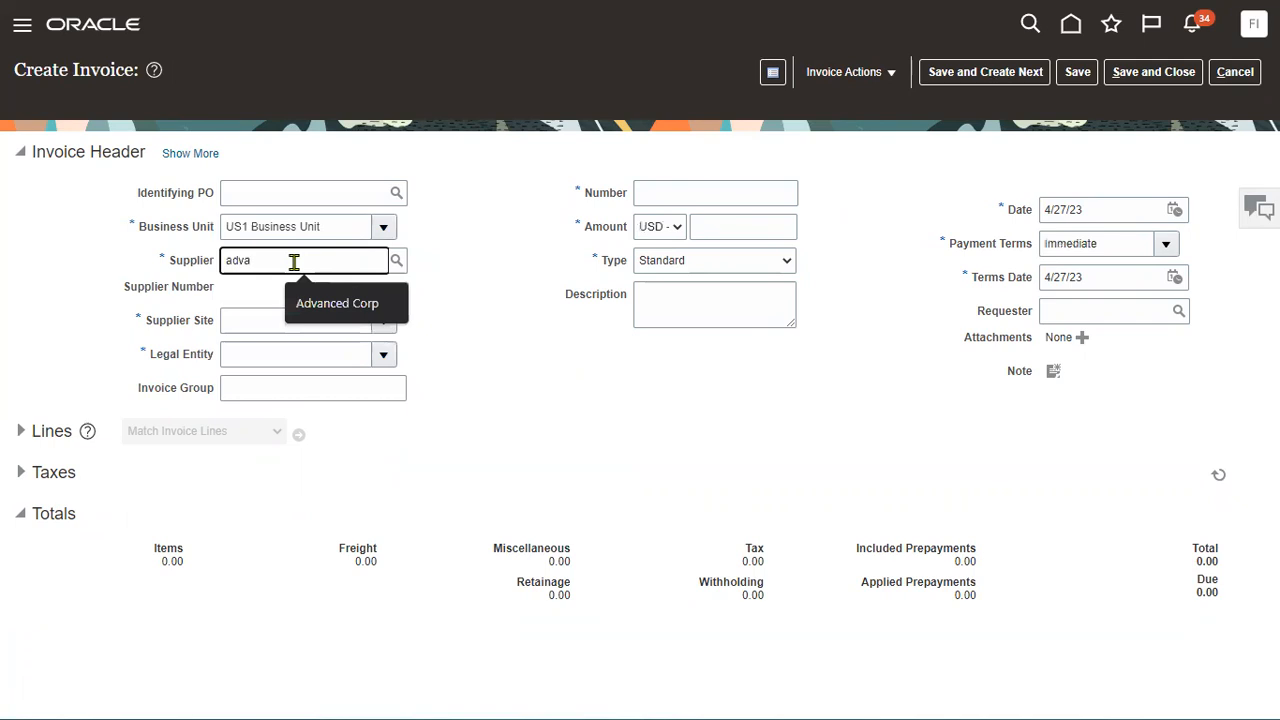
pyautogui.press('Tab')
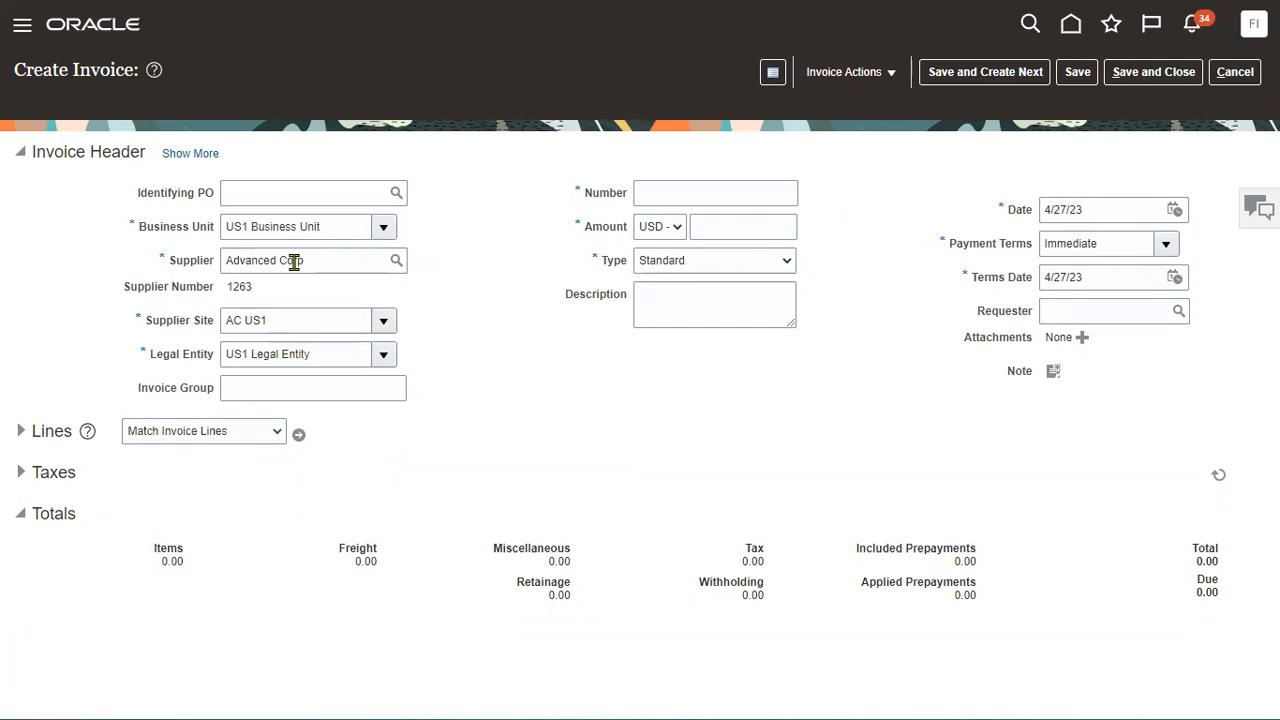
pyautogui.click(698, 192)
pyautogui.write('ADV')
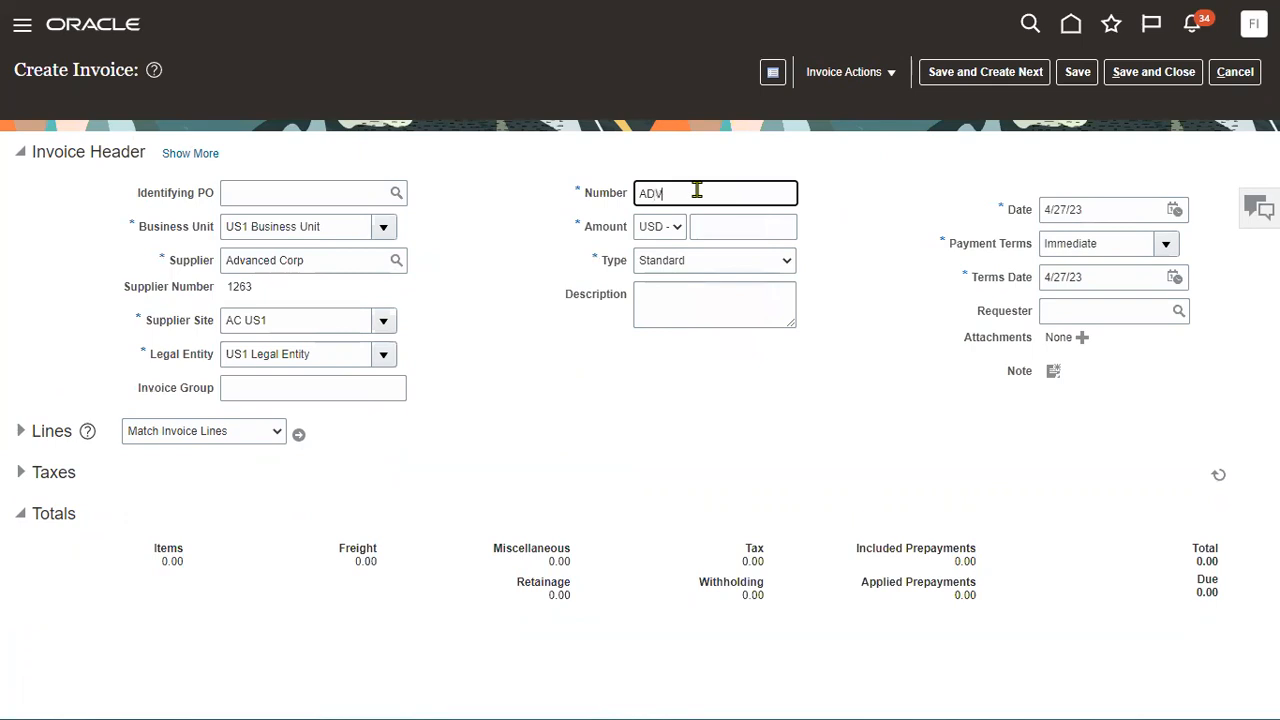
pyautogui.write('4')
pyautogui.press('Tab')
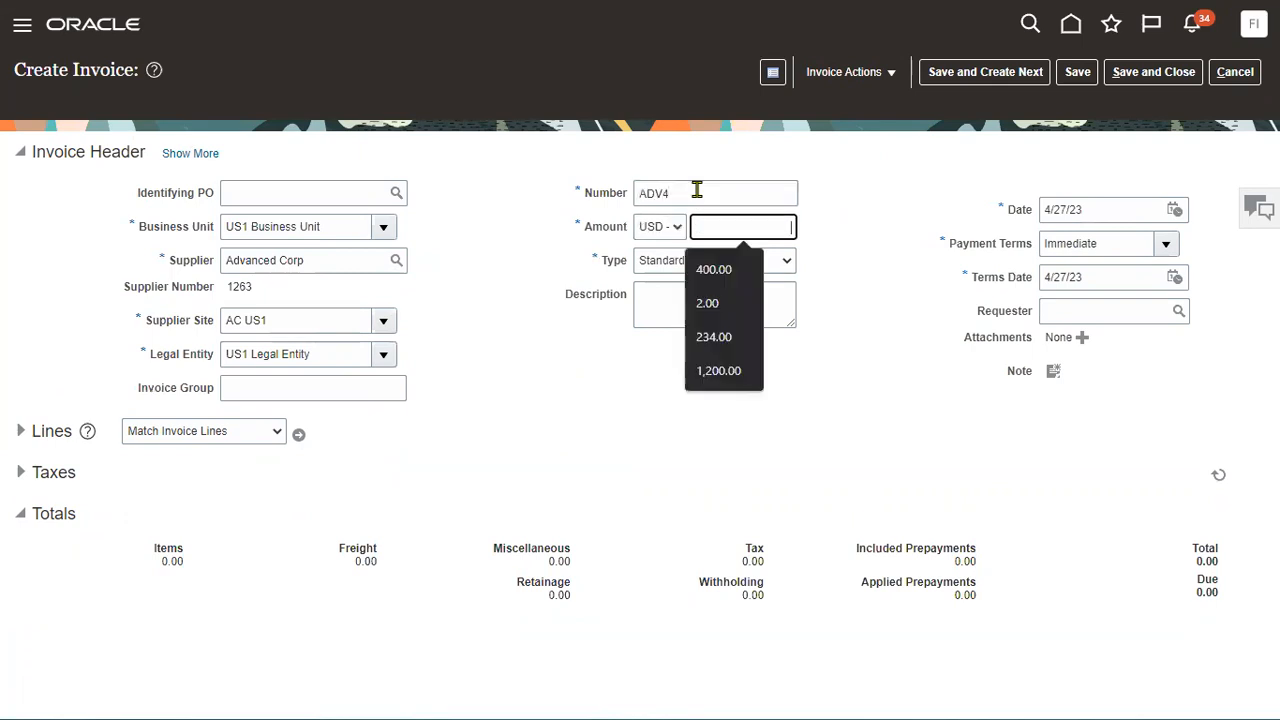
pyautogui.write('4000')
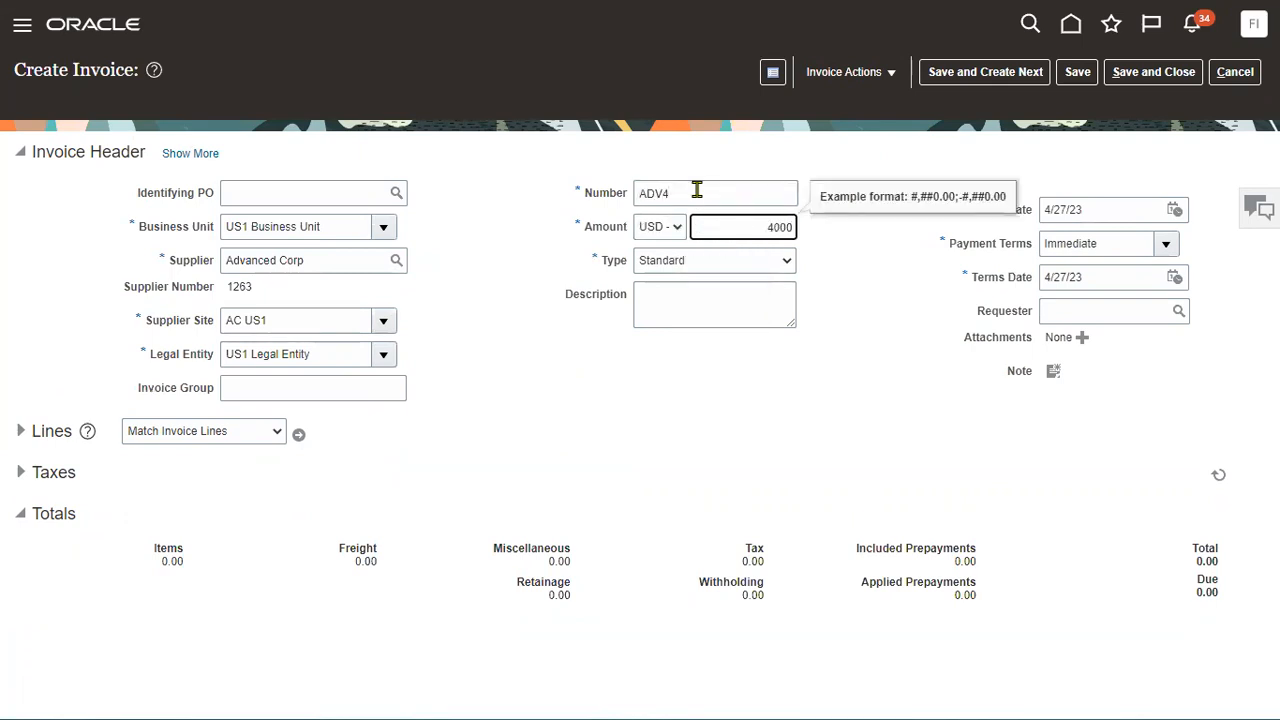
pyautogui.click(531, 448)
# Add a 4,000 line with the Advertising (Full) distribution set and save ADV4.
pyautogui.click(22, 431)
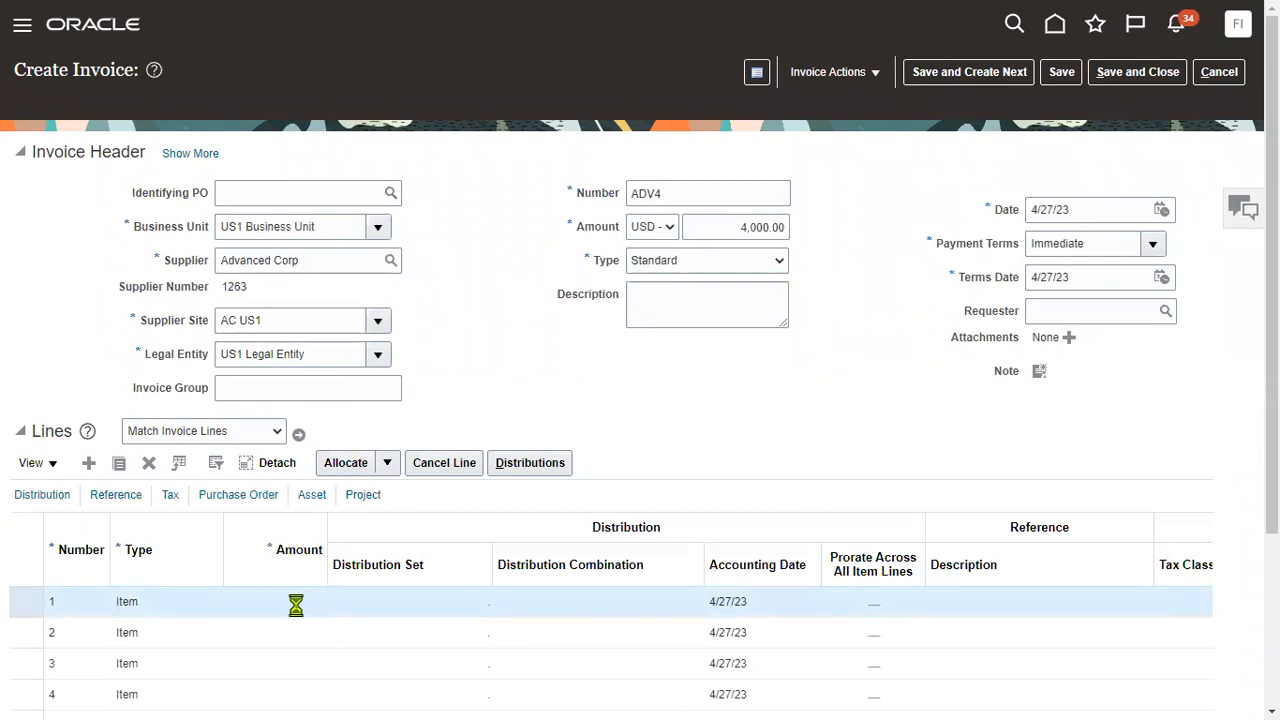
pyautogui.click(296, 604)
pyautogui.write('4,')
pyautogui.write('000')
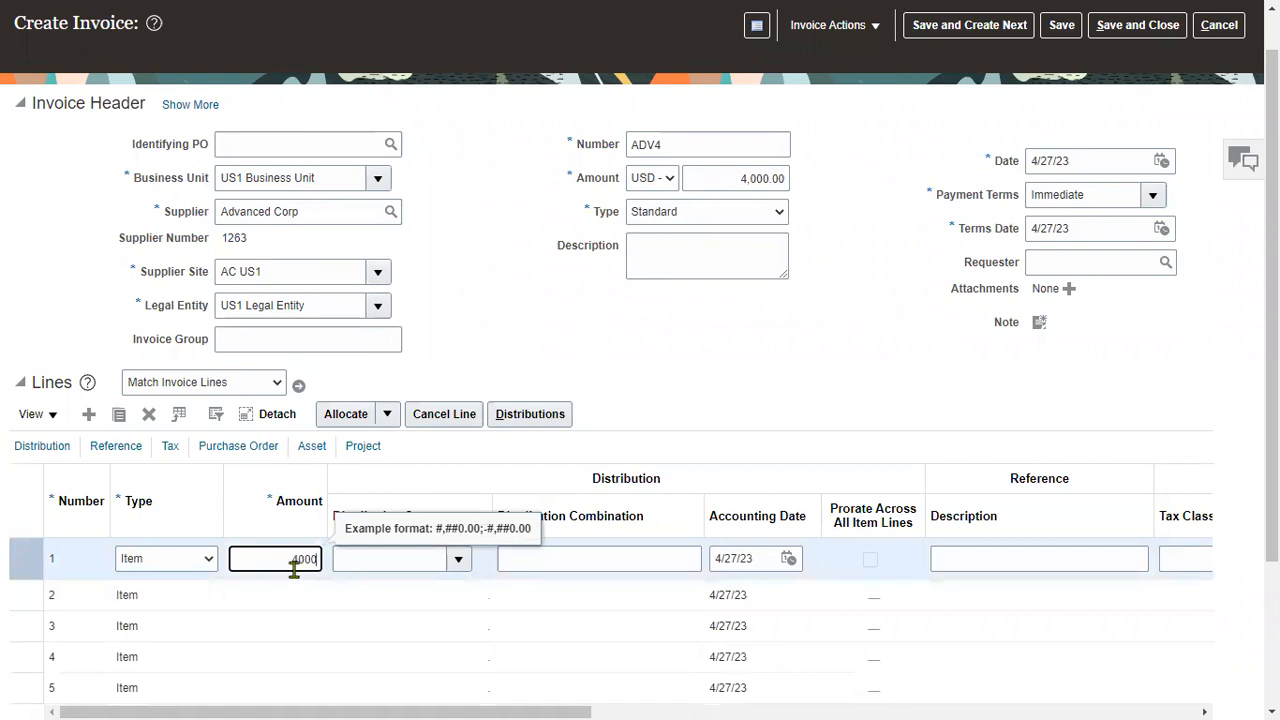
pyautogui.click(467, 556)
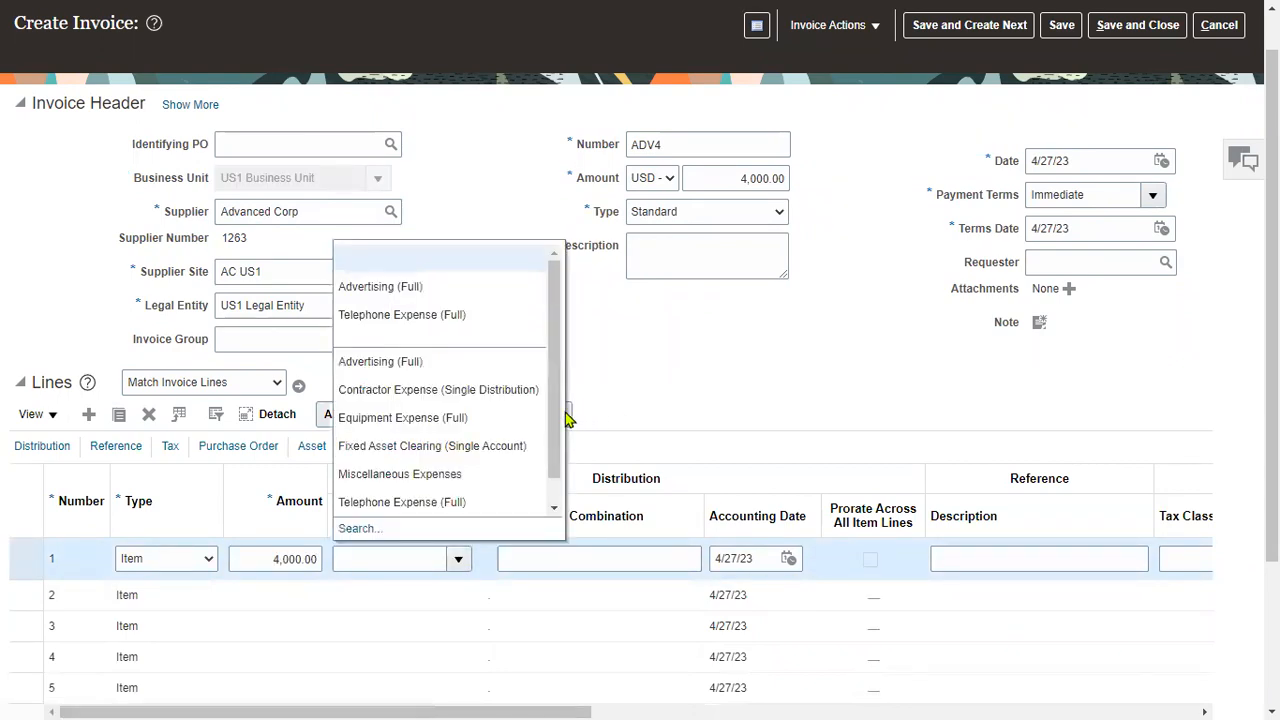
pyautogui.click(410, 370)
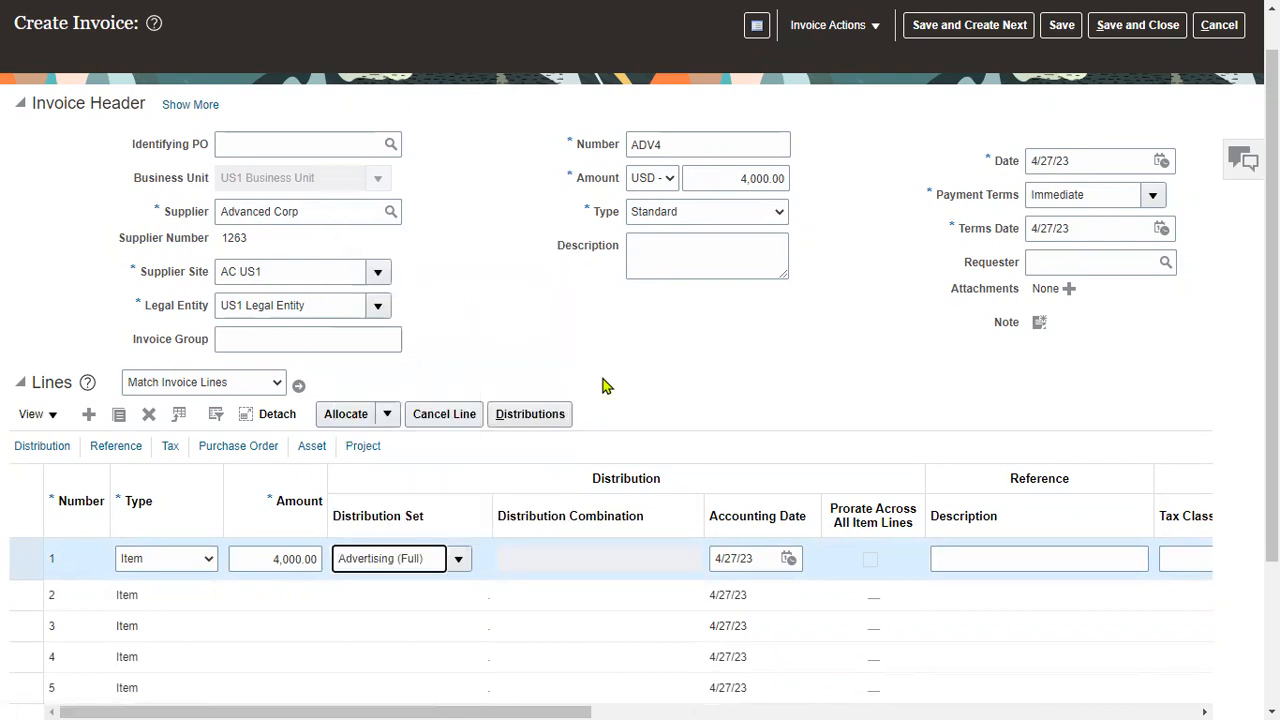
pyautogui.click(1058, 30)
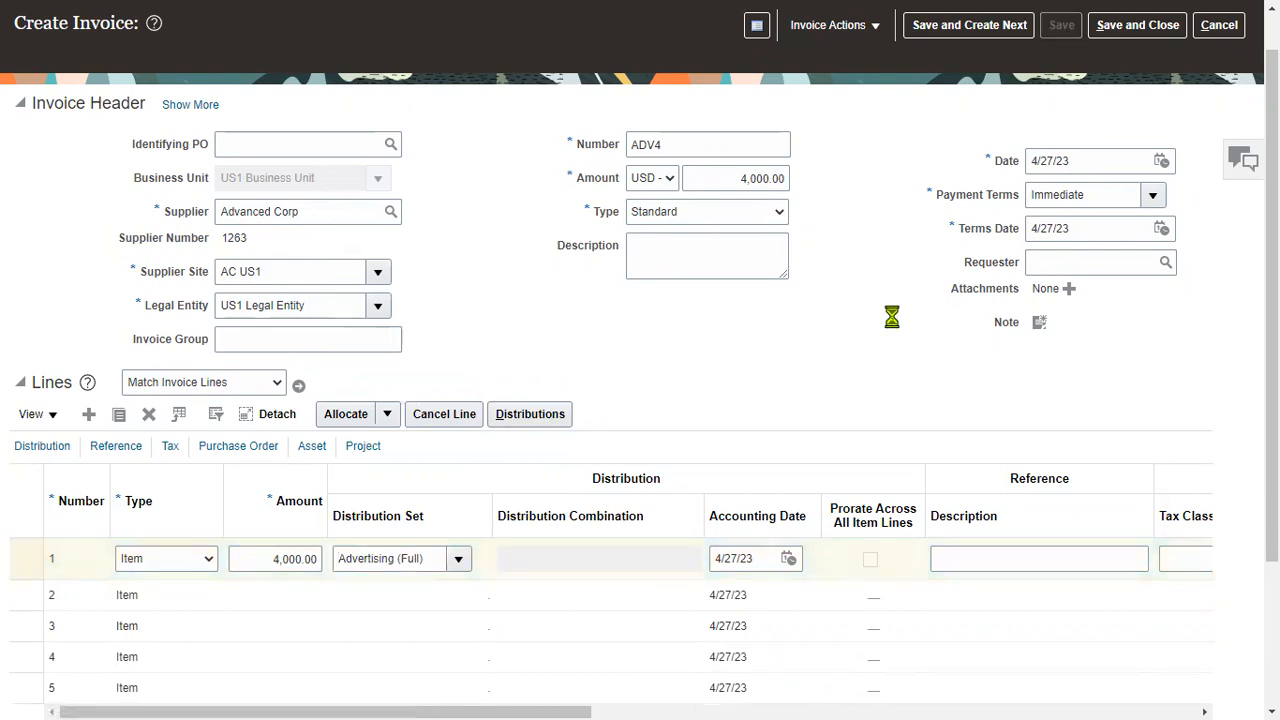
# Remove the TATA pay group from ADV4's 4,000.00 installment and set its payment method to Check.
pyautogui.click(880, 30)
pyautogui.click(859, 60)
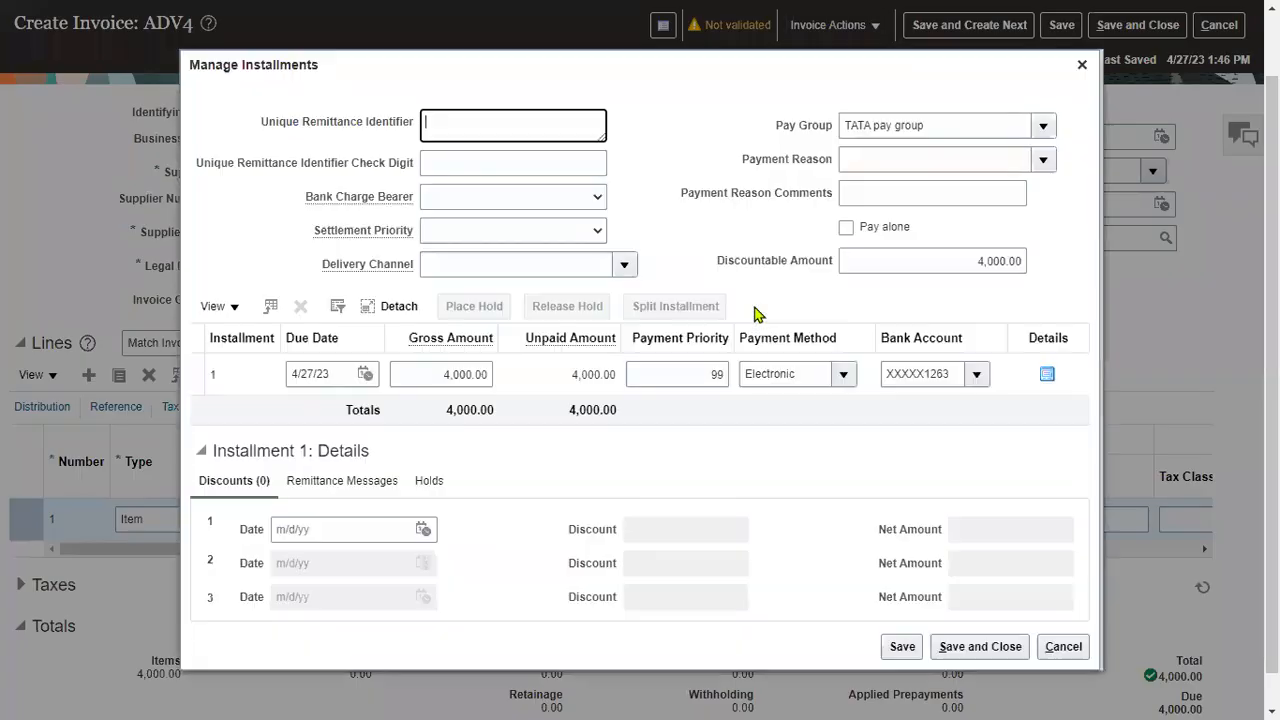
pyautogui.moveTo(950, 123); pyautogui.dragTo(487, 126)
pyautogui.press('Delete')
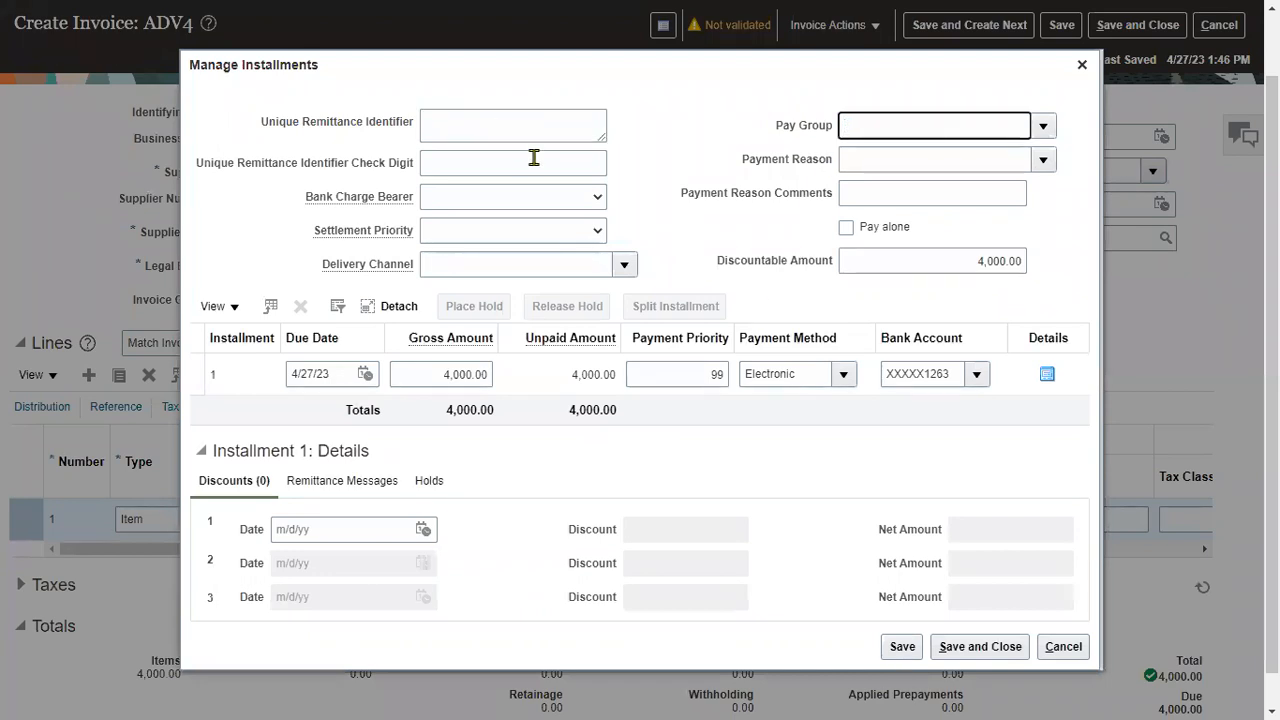
pyautogui.click(843, 375)
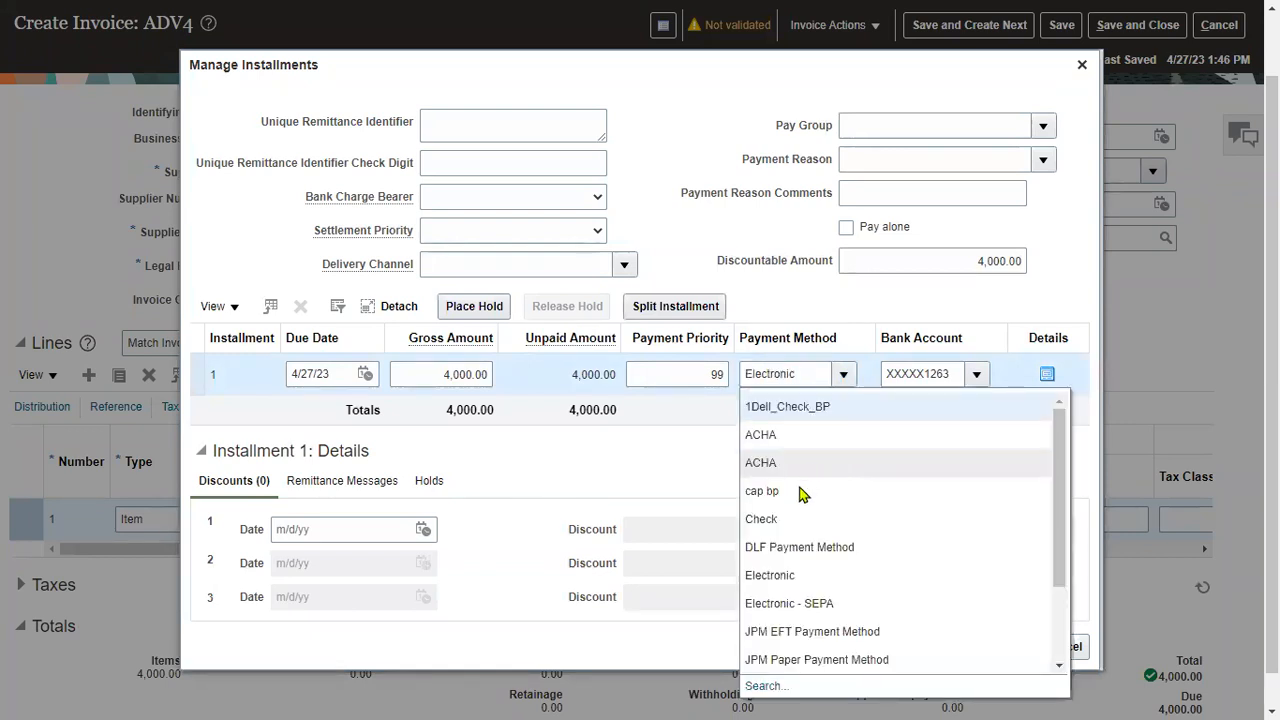
pyautogui.scroll(-3, 900, 560)
pyautogui.scroll(5, 908, 550)
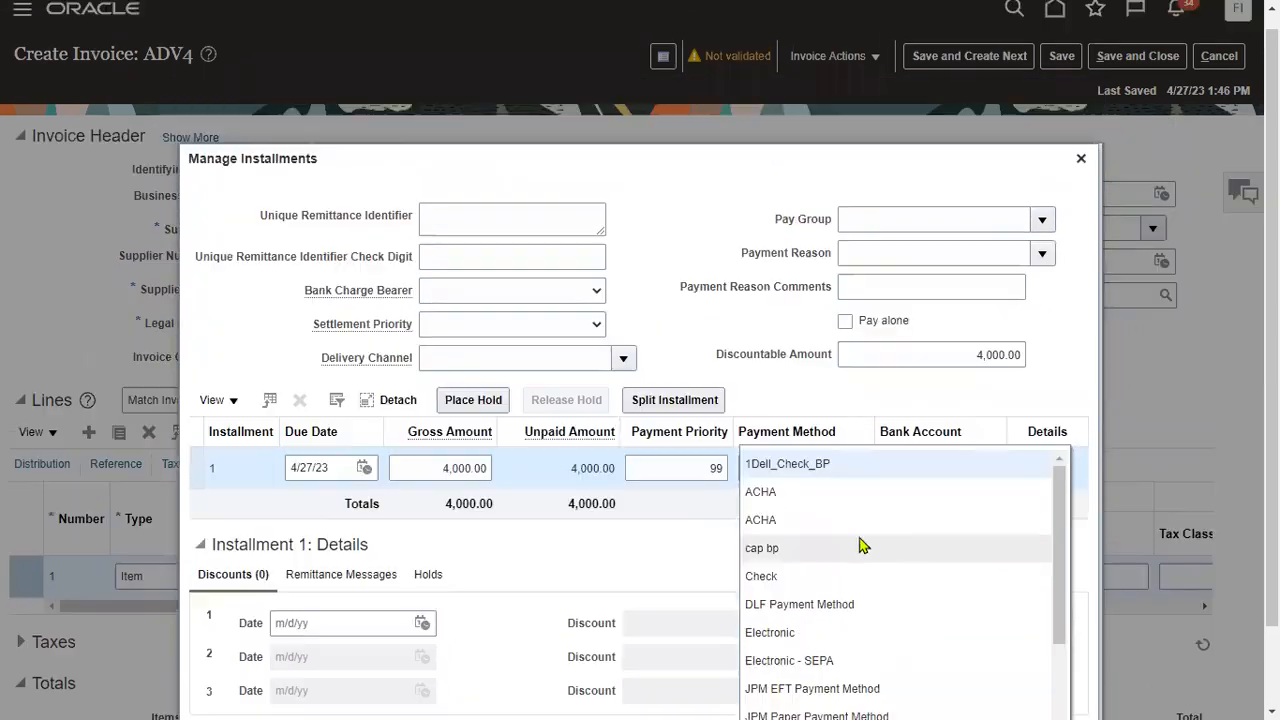
pyautogui.click(788, 577)
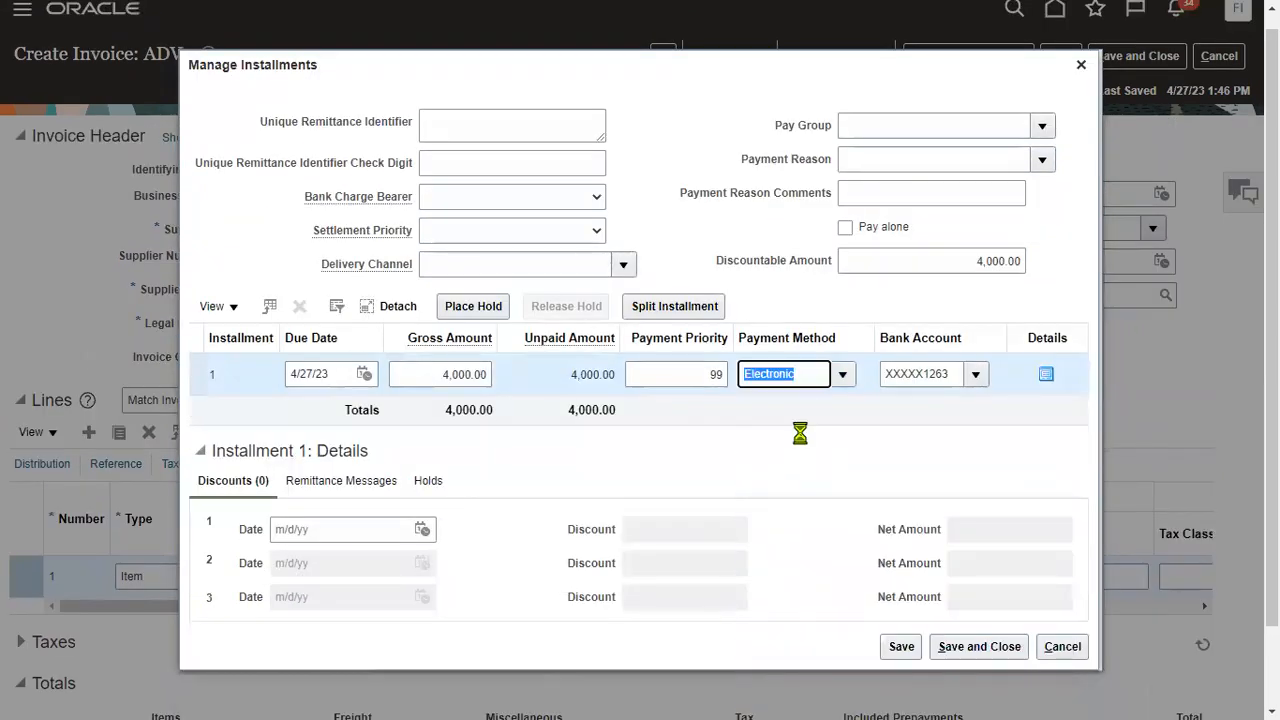
pyautogui.click(984, 646)
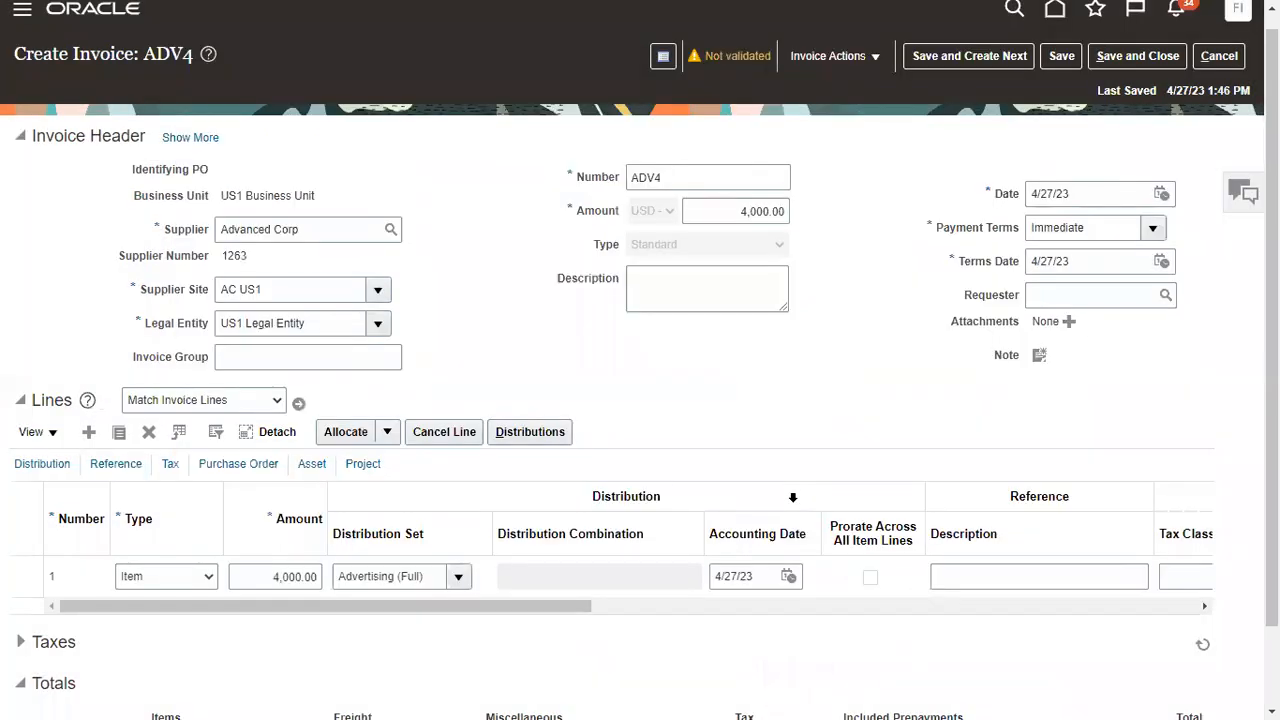
# Validate invoice ADV4 and force approve it.
pyautogui.click(846, 56)
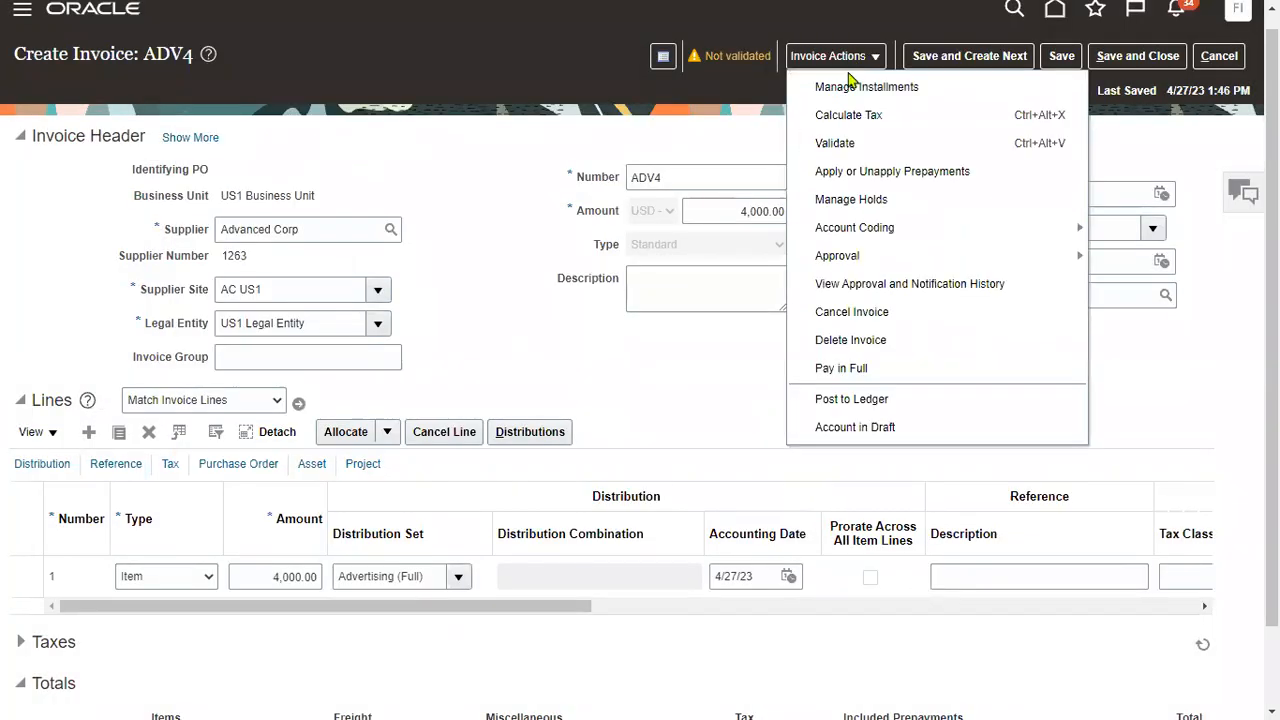
pyautogui.click(843, 144)
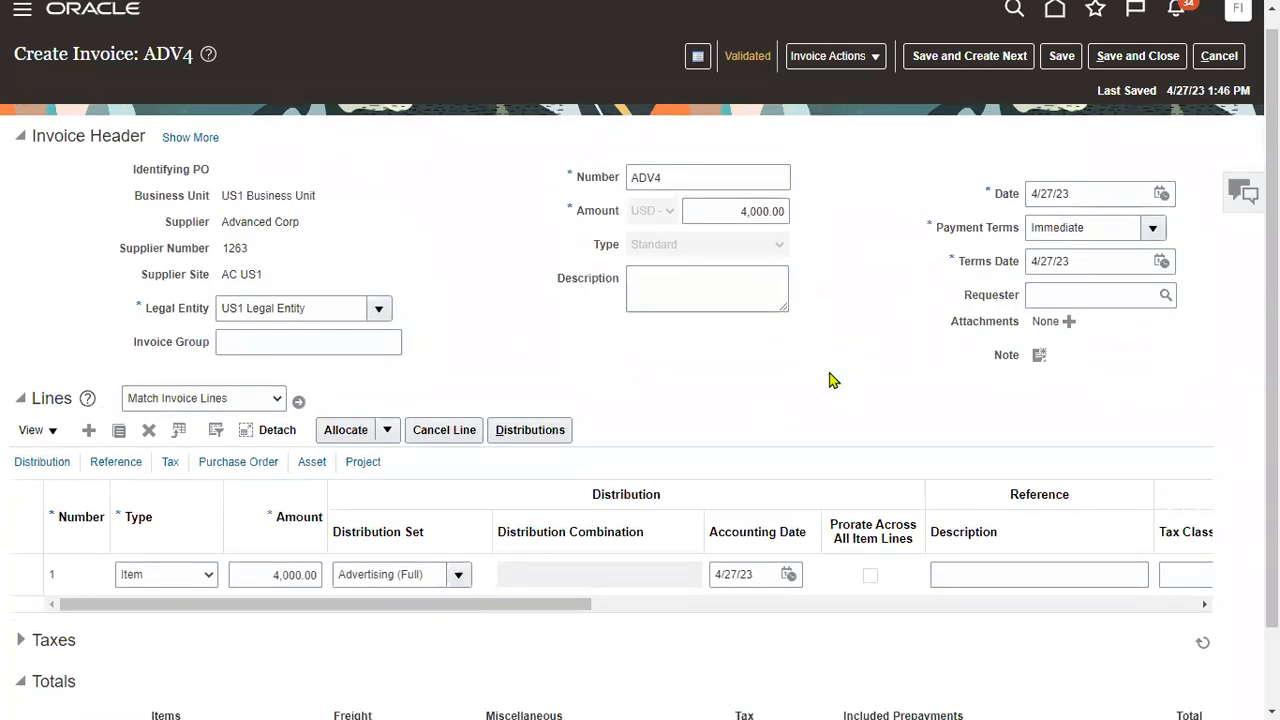
pyautogui.click(868, 57)
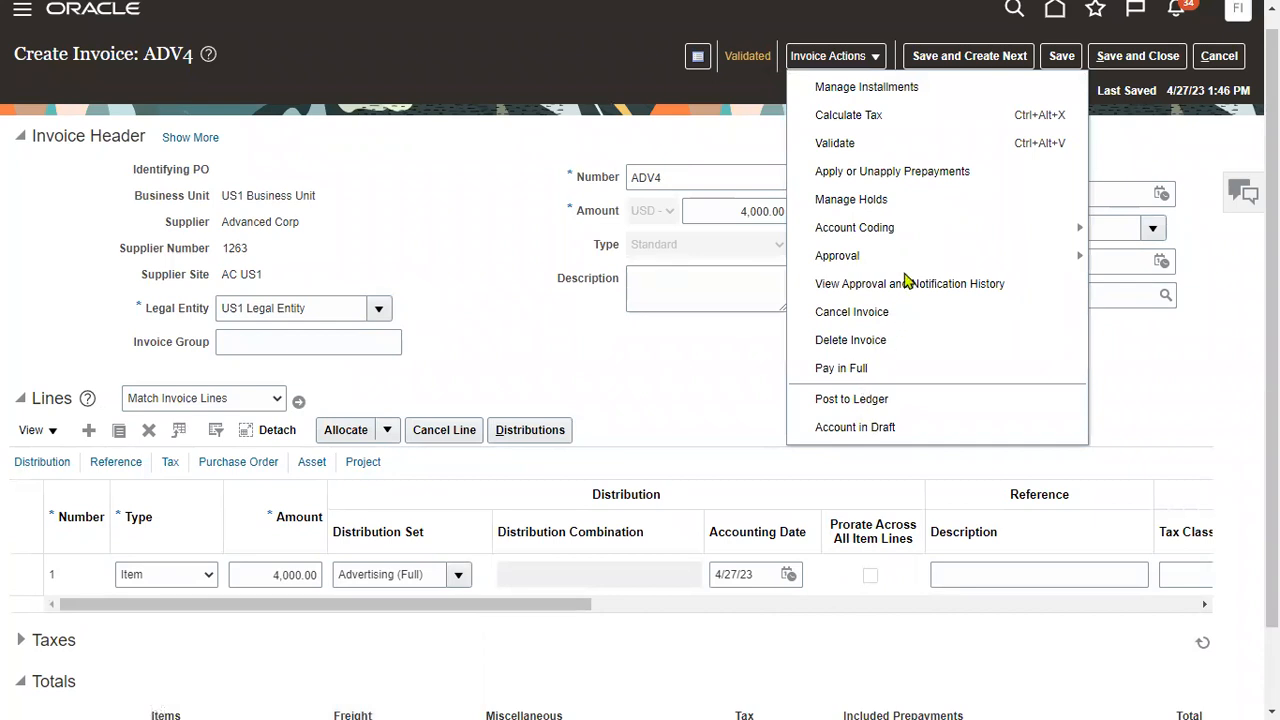
pyautogui.moveTo(915, 258)
pyautogui.click(1122, 344)
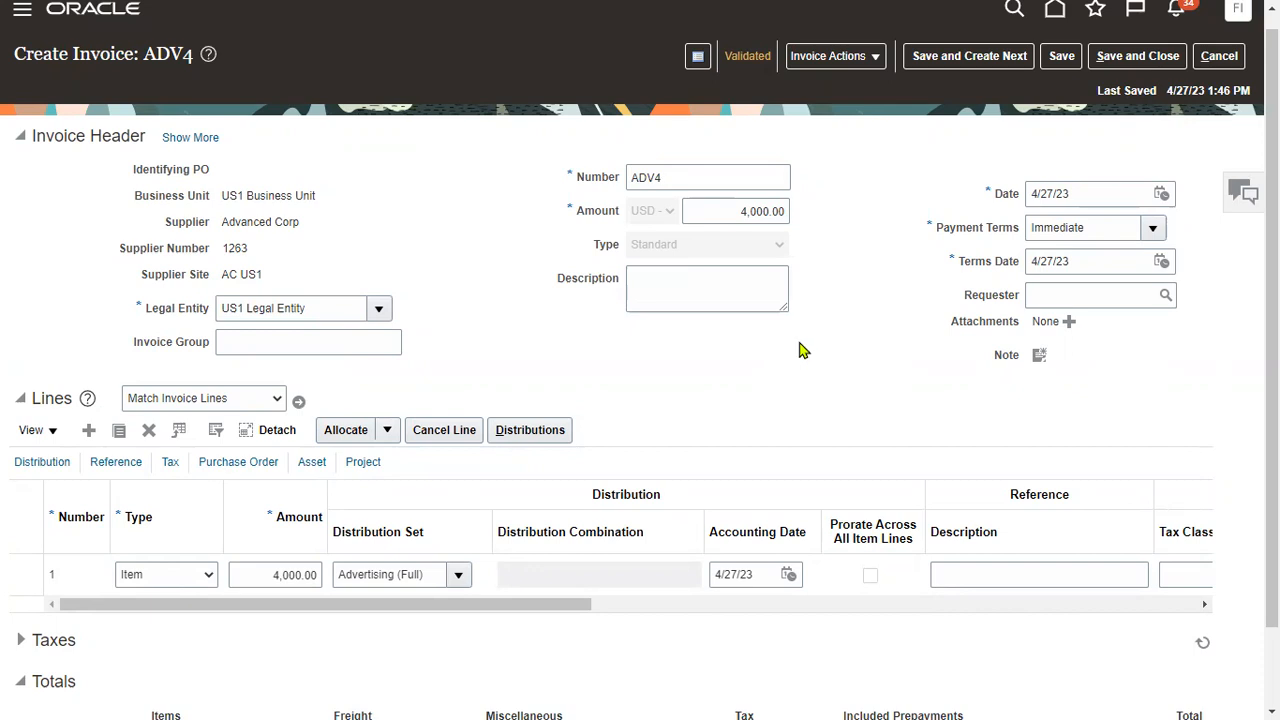
# Post ADV4 to the ledger, acknowledge the confirmation, and save and close the invoice.
pyautogui.click(840, 55)
pyautogui.click(863, 400)
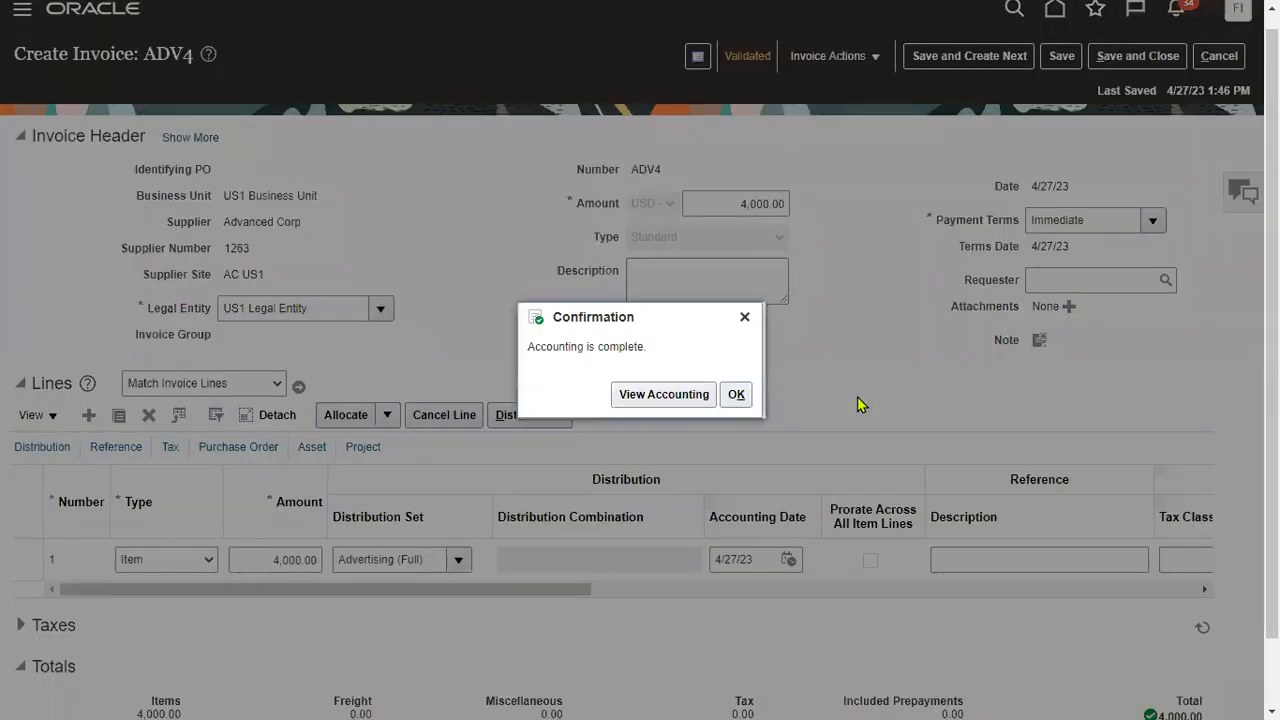
pyautogui.click(744, 397)
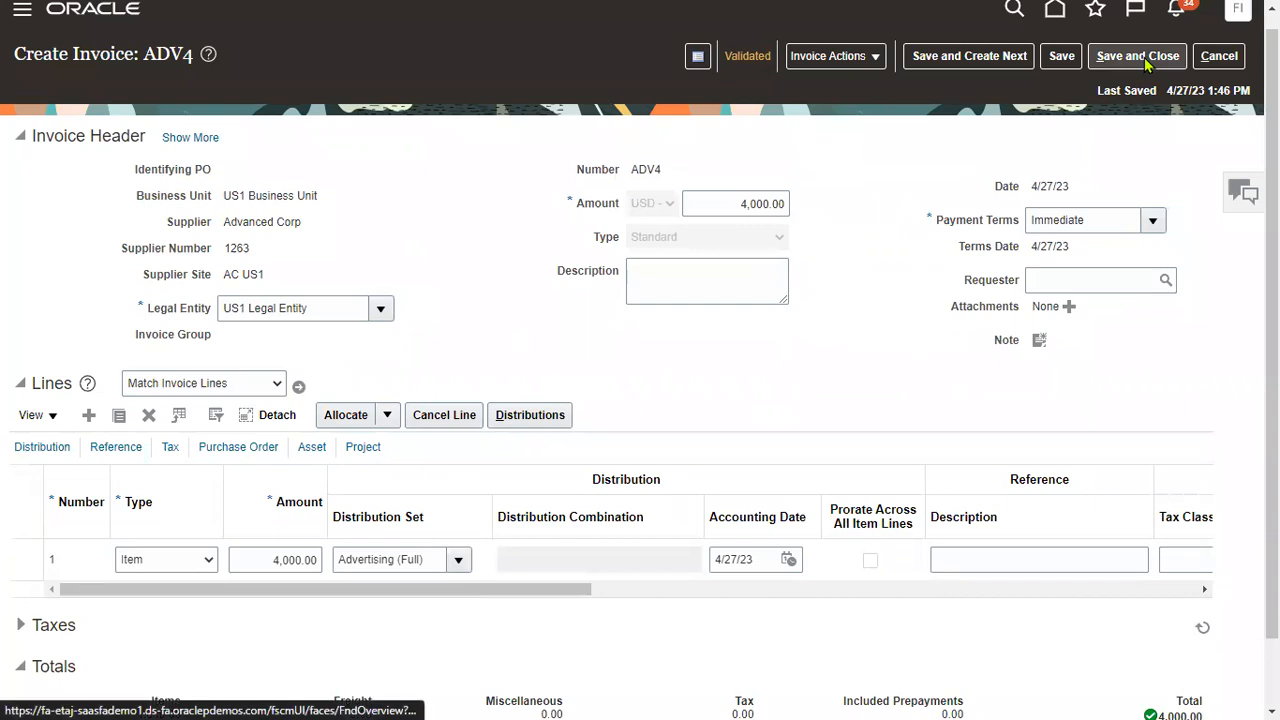
pyautogui.click(1140, 56)
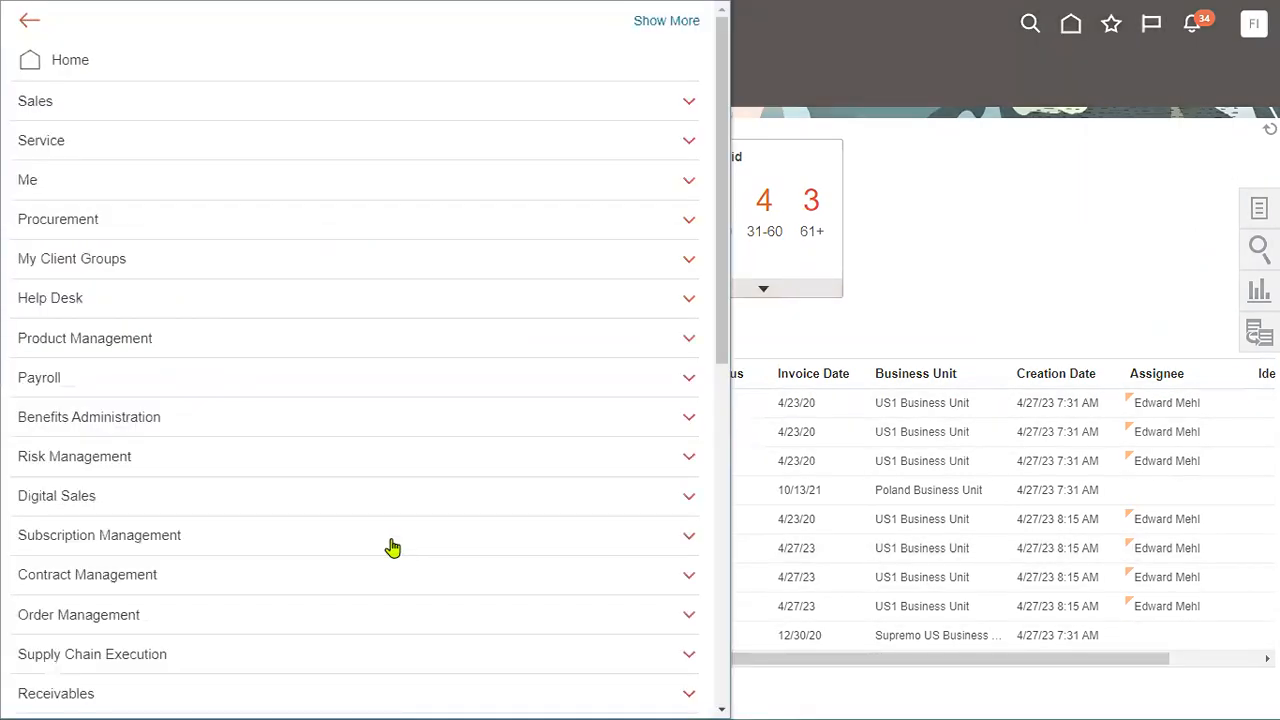
# Go to the Payments work area to see requests GooglePPR! and SRL2.
pyautogui.scroll(-4, 526, 556)
pyautogui.click(523, 472)
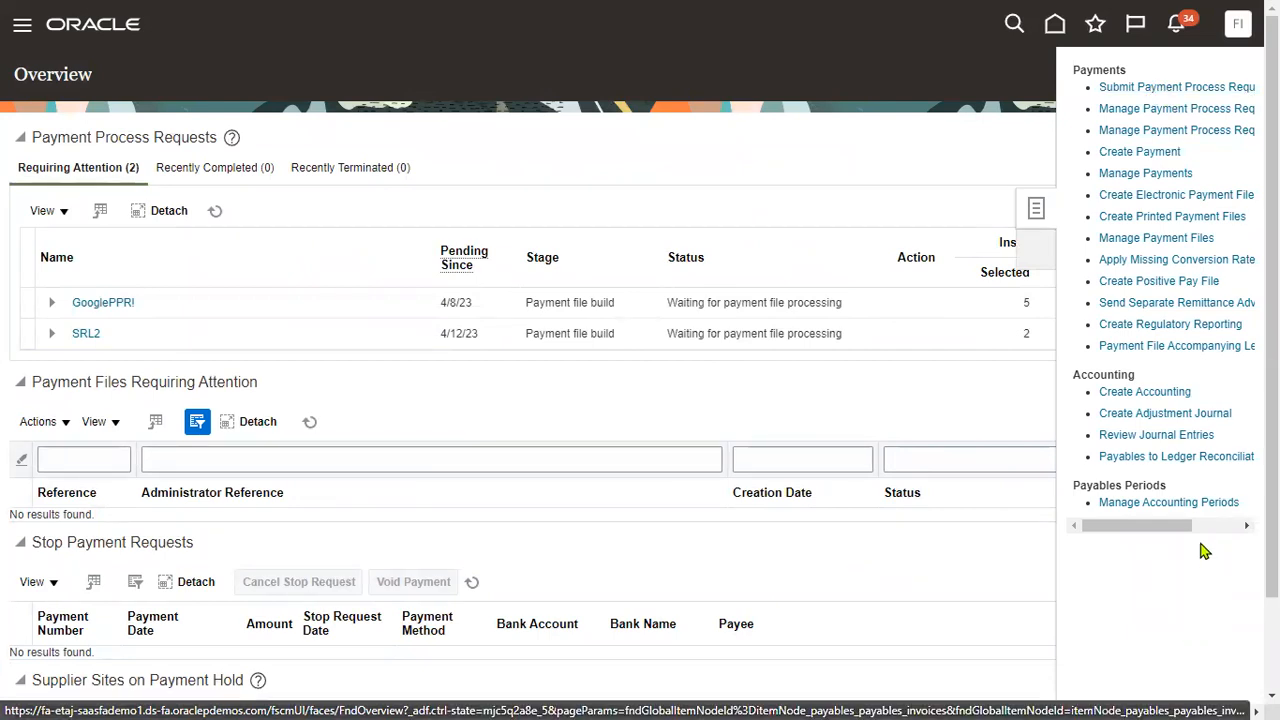
# Open Manage Payment Process Request Templates from the Tasks panel and start creating a new template.
pyautogui.moveTo(1108, 525); pyautogui.dragTo(1226, 526)
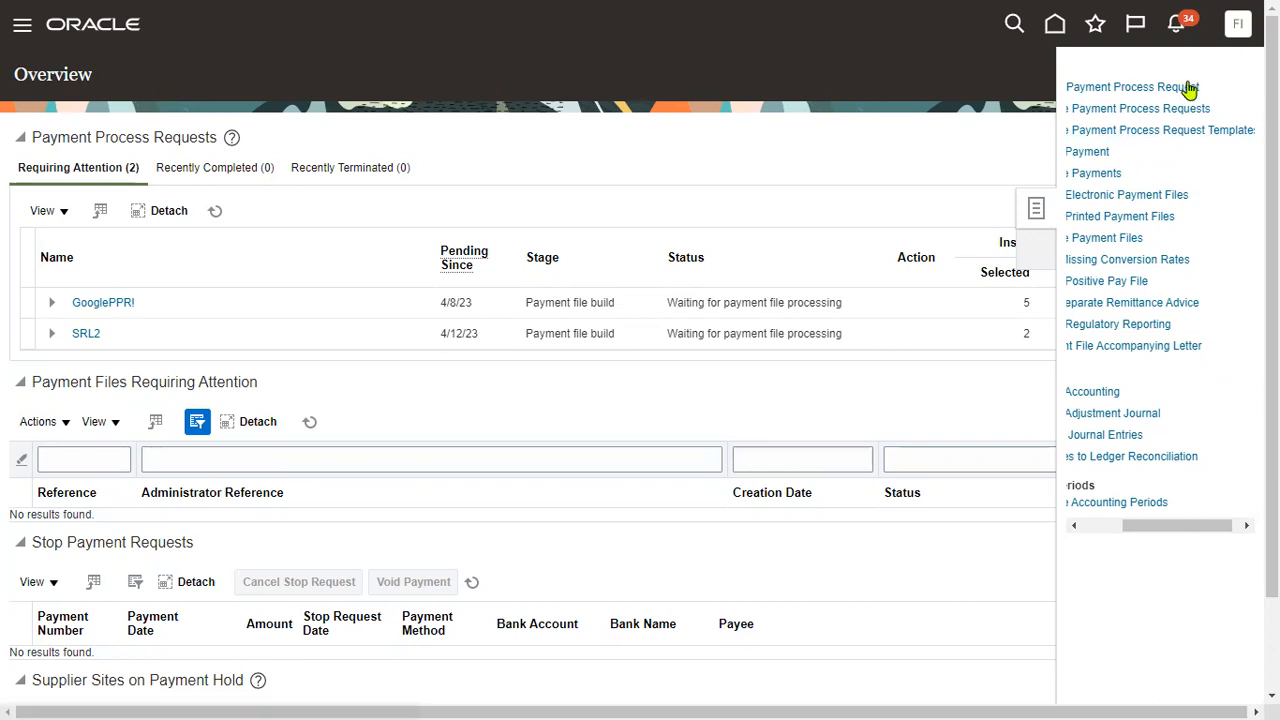
pyautogui.click(1170, 132)
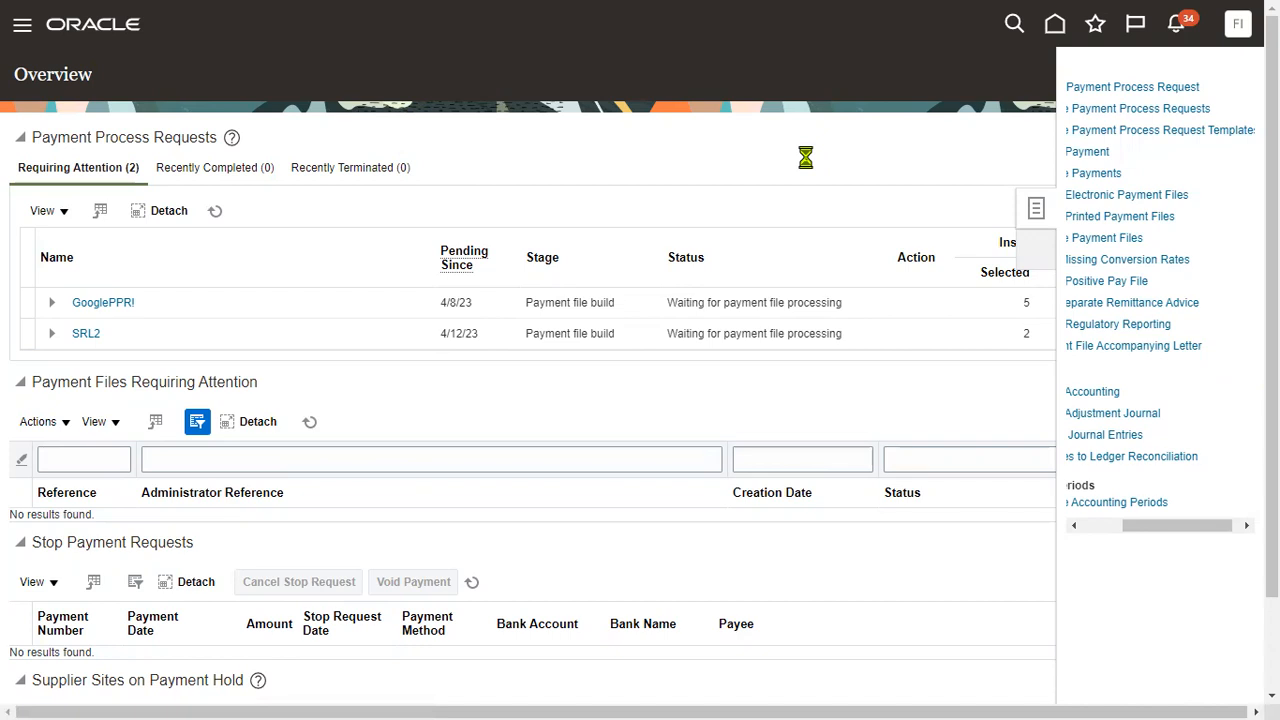
pyautogui.click(172, 281)
pyautogui.click(144, 317)
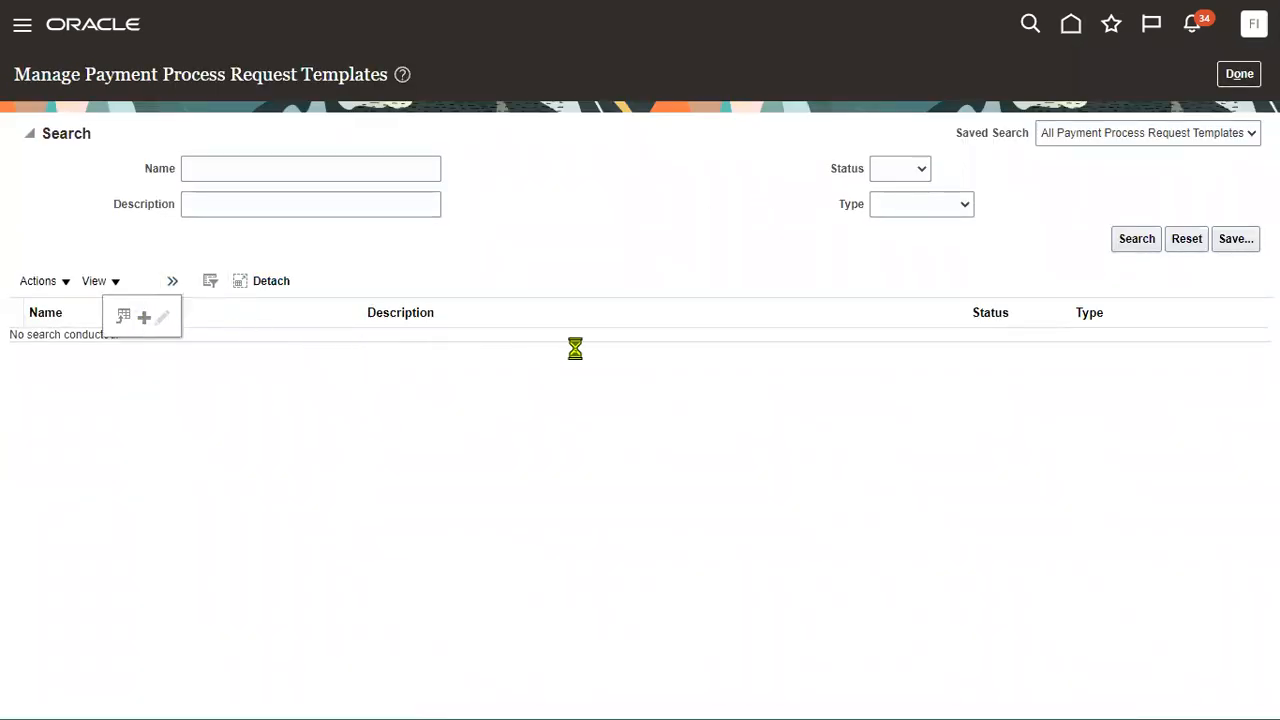
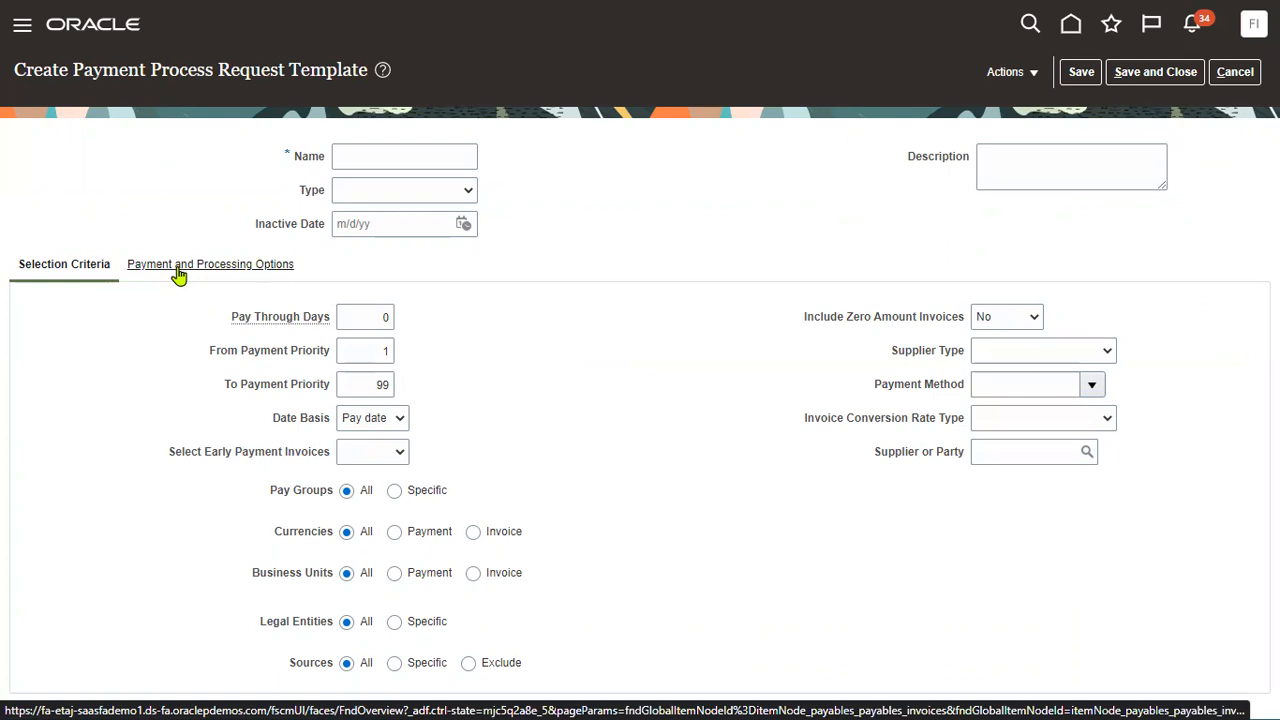
# Name the template 'TATA Pay group template' and set its type to Loans.
pyautogui.click(430, 155)
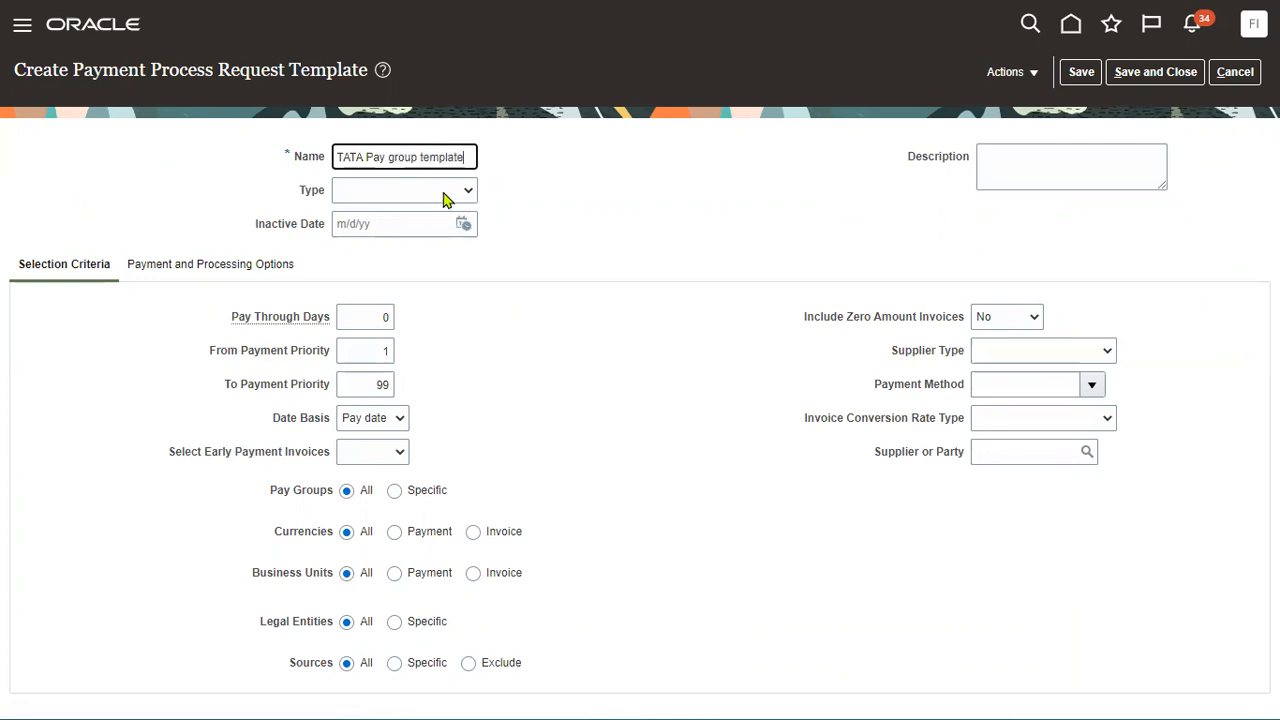
pyautogui.click(443, 193)
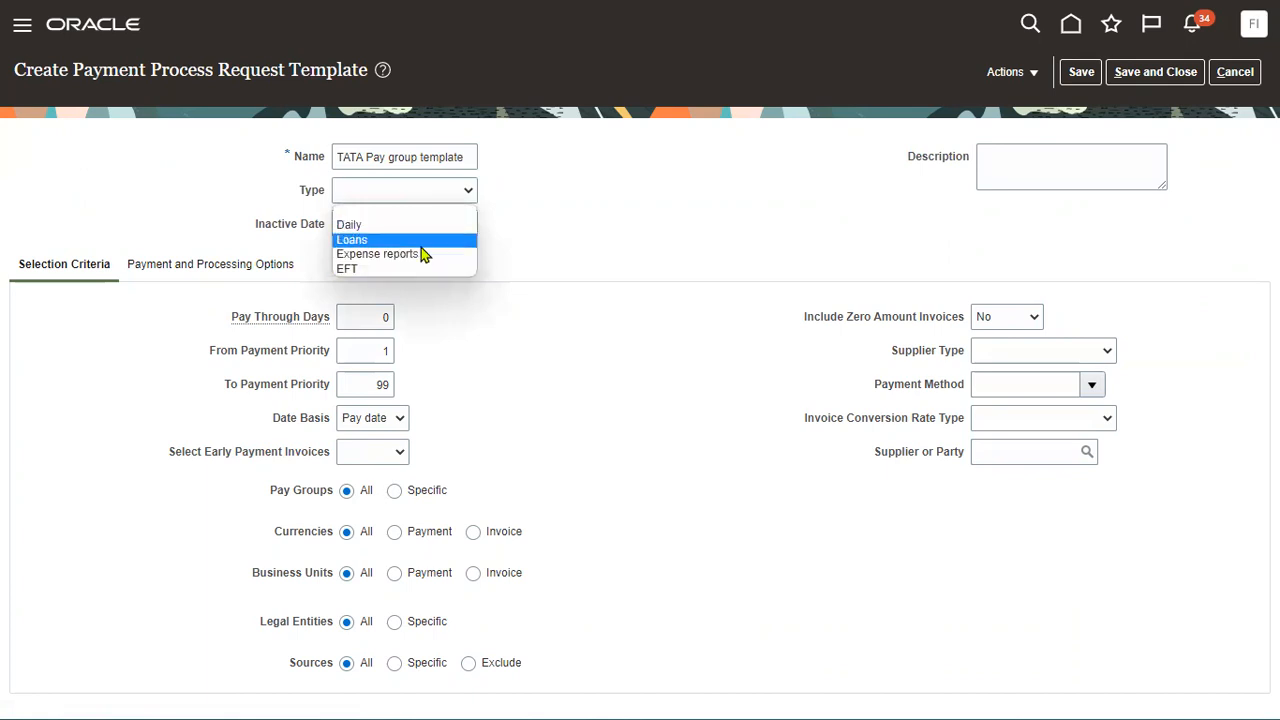
pyautogui.click(420, 243)
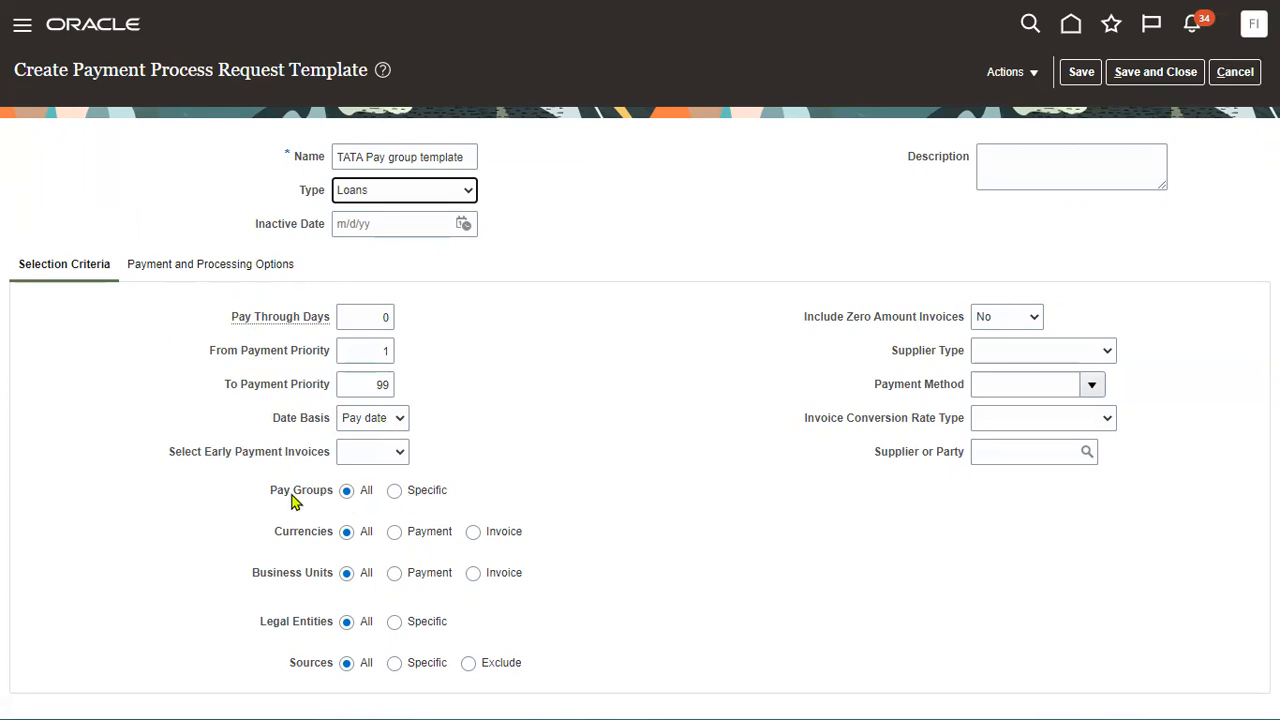
# Review the Pay Groups, Supplier Type, Supplier or Party and Payment Method selection criteria.
pyautogui.moveTo(253, 494); pyautogui.dragTo(337, 492)
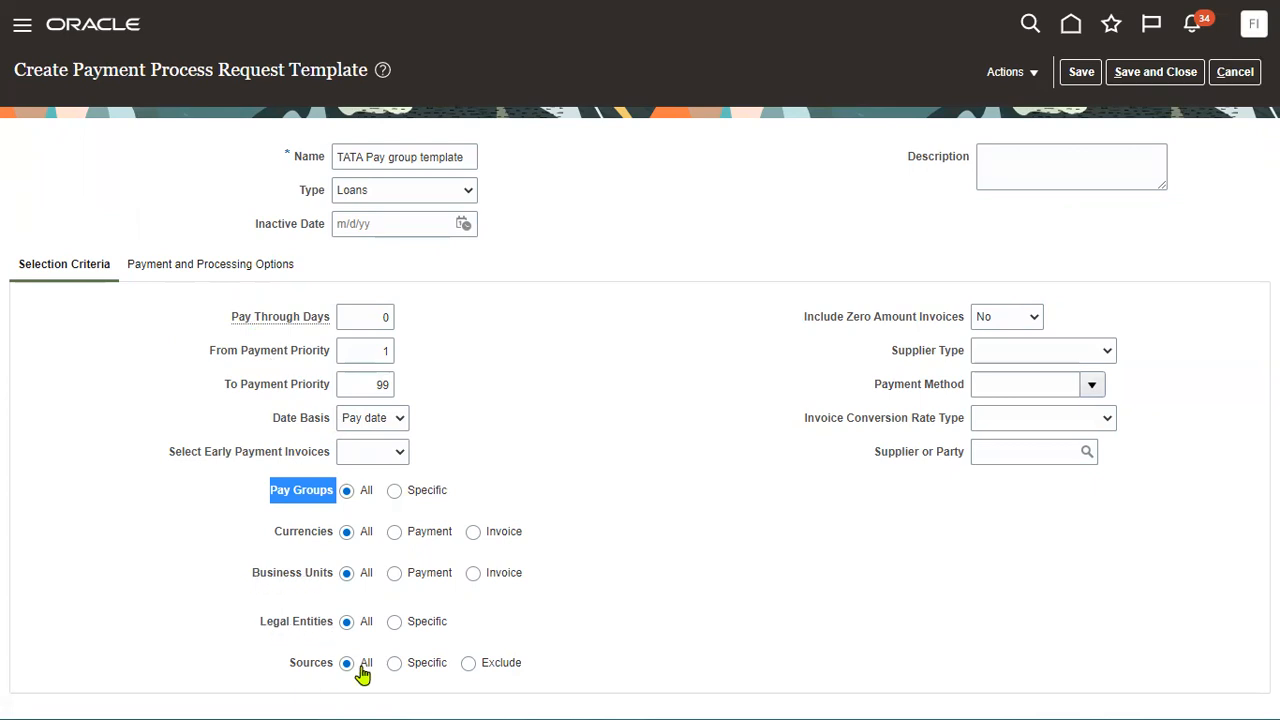
pyautogui.click(897, 358)
pyautogui.moveTo(949, 360); pyautogui.dragTo(950, 358)
pyautogui.click(1030, 357)
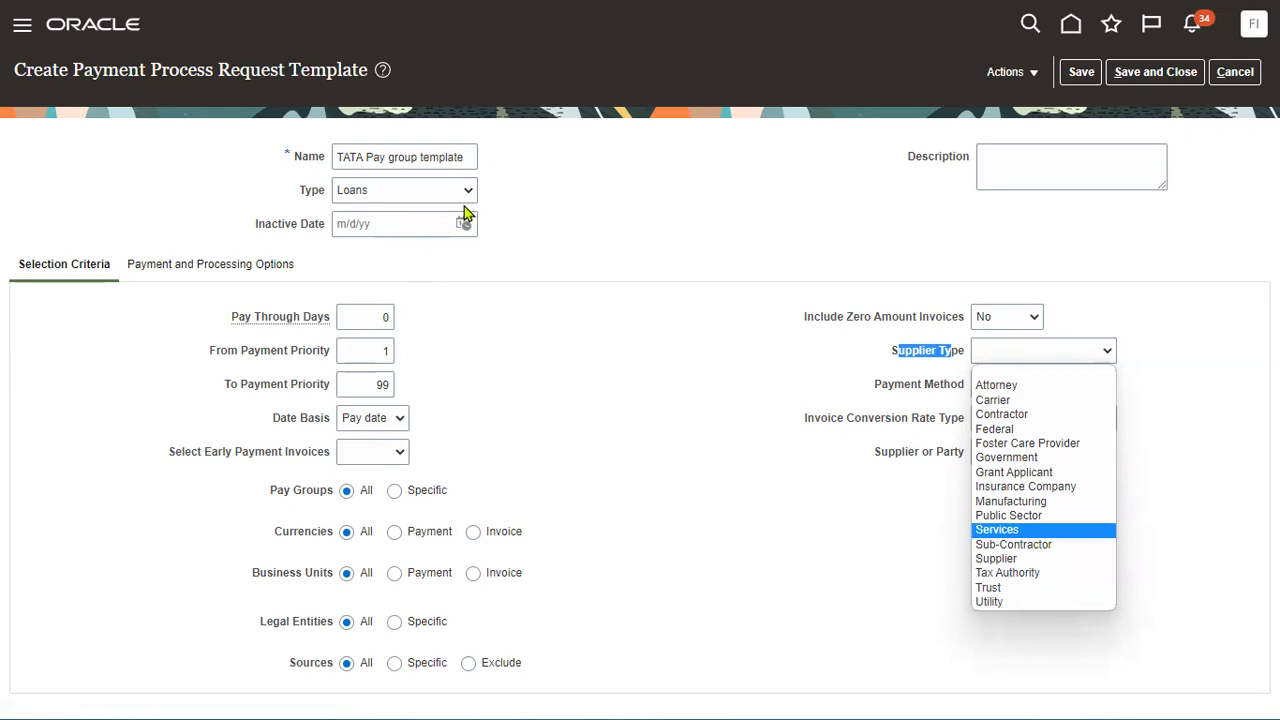
pyautogui.click(928, 428)
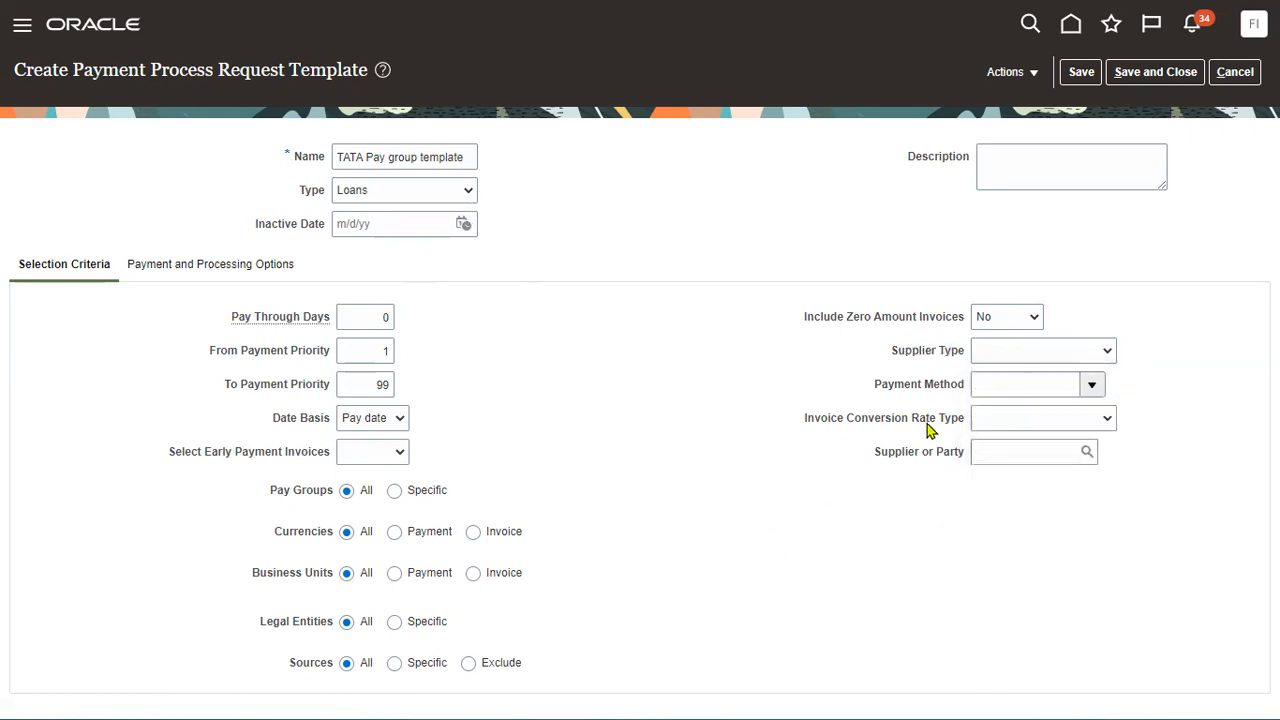
pyautogui.moveTo(876, 455); pyautogui.dragTo(966, 460)
pyautogui.moveTo(876, 388); pyautogui.dragTo(962, 390)
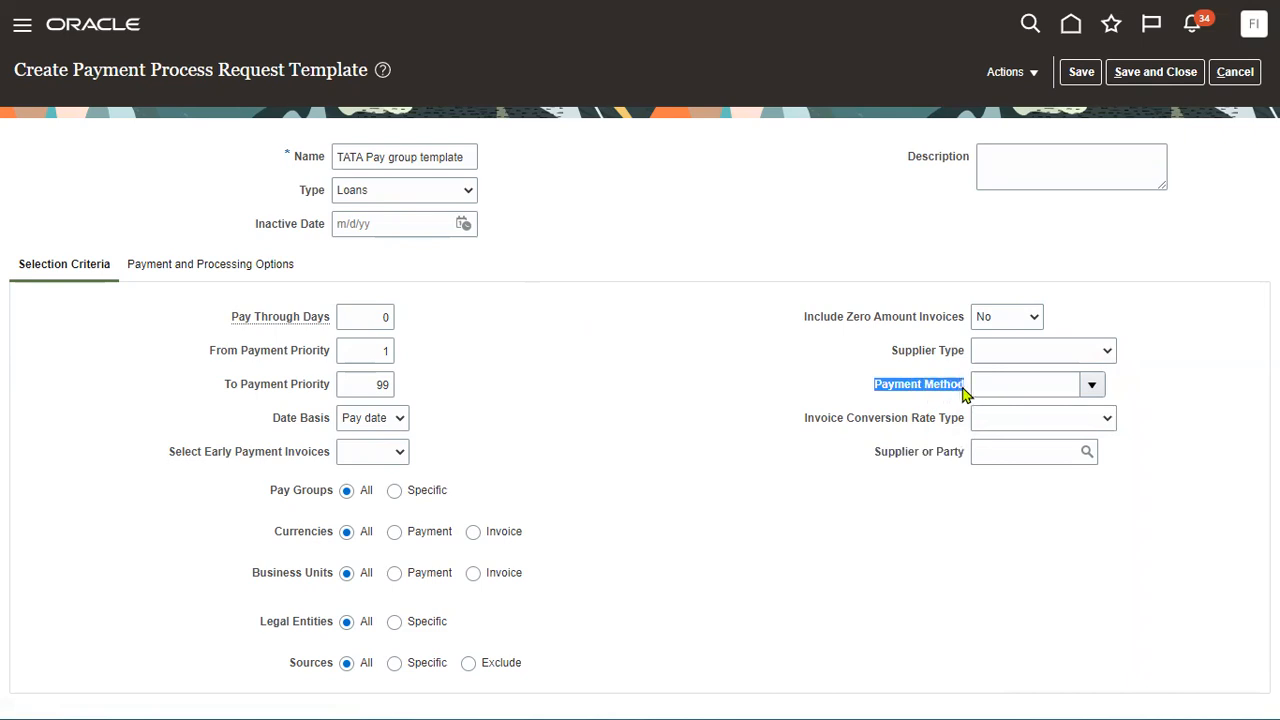
pyautogui.click(797, 511)
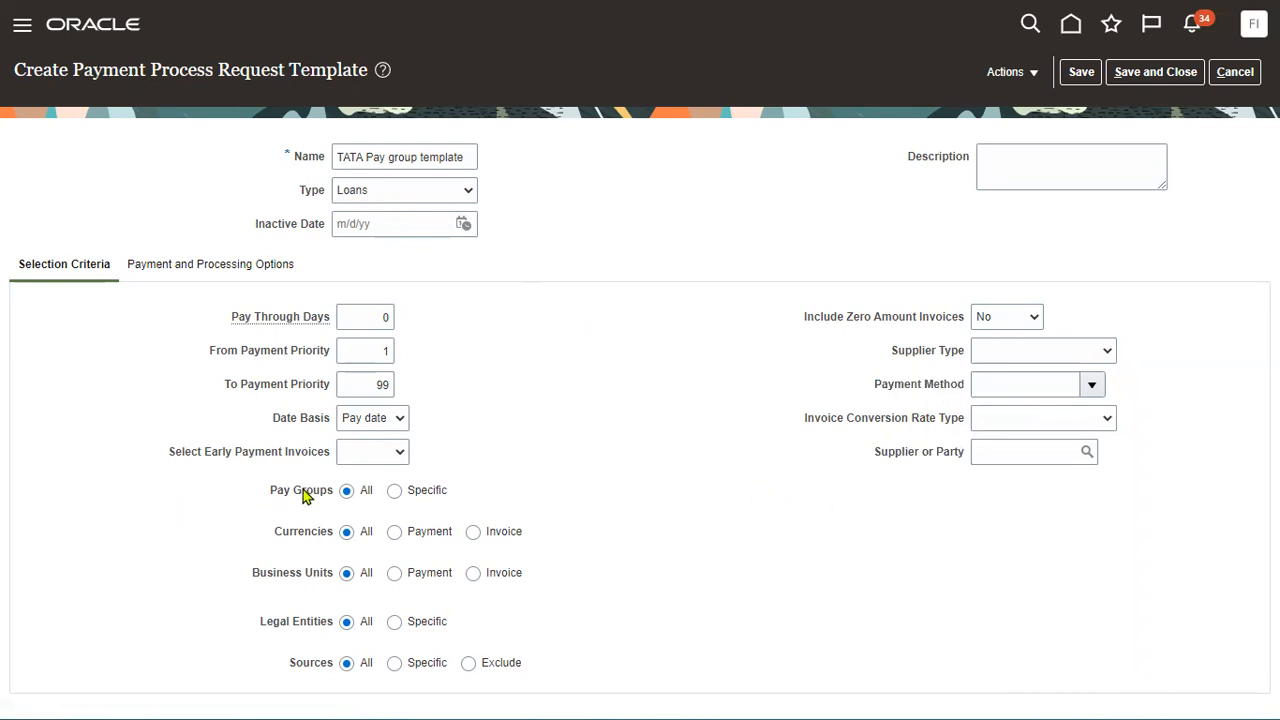
# Set Pay Groups to Specific with TATA pay group added, then view payment and processing options.
pyautogui.click(396, 491)
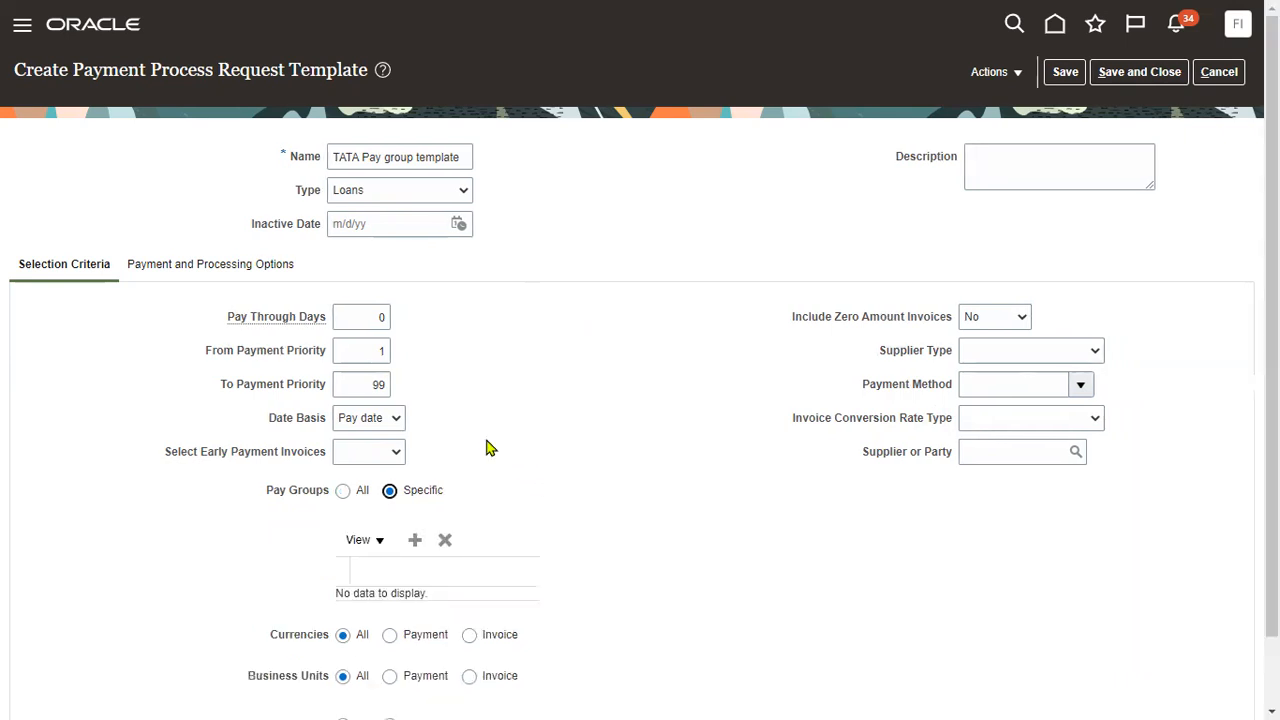
pyautogui.click(415, 540)
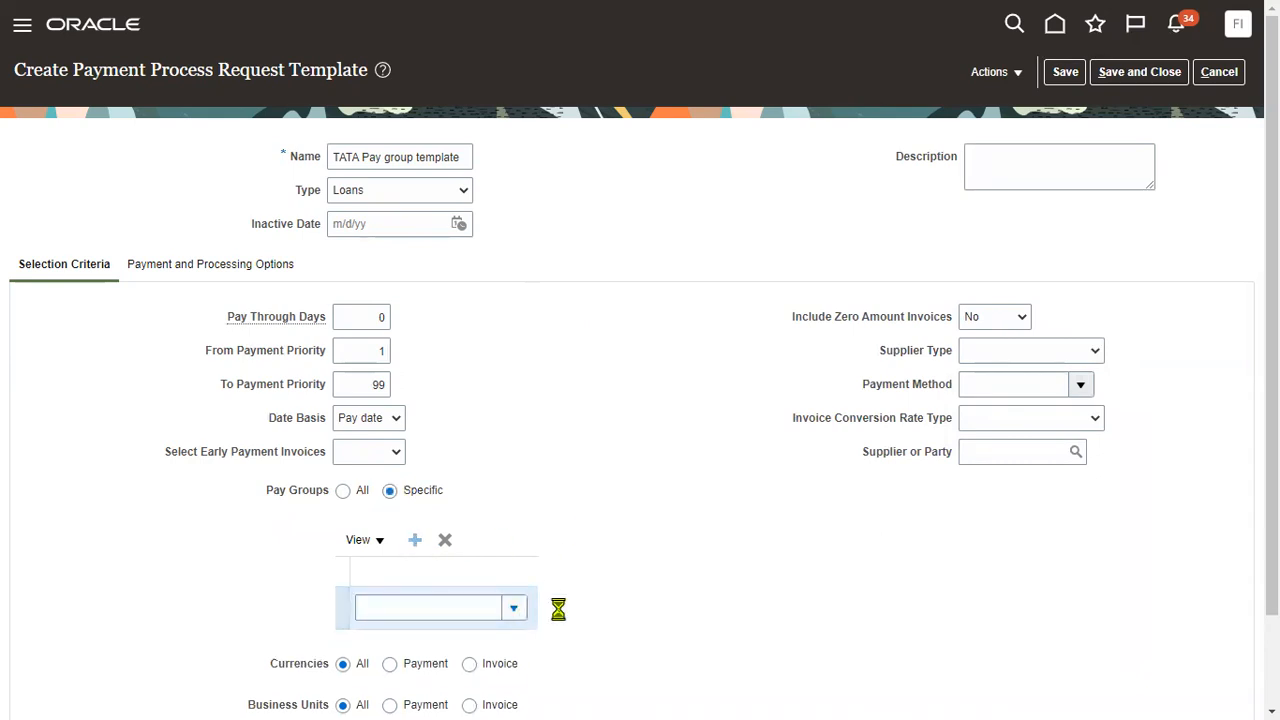
pyautogui.click(480, 309)
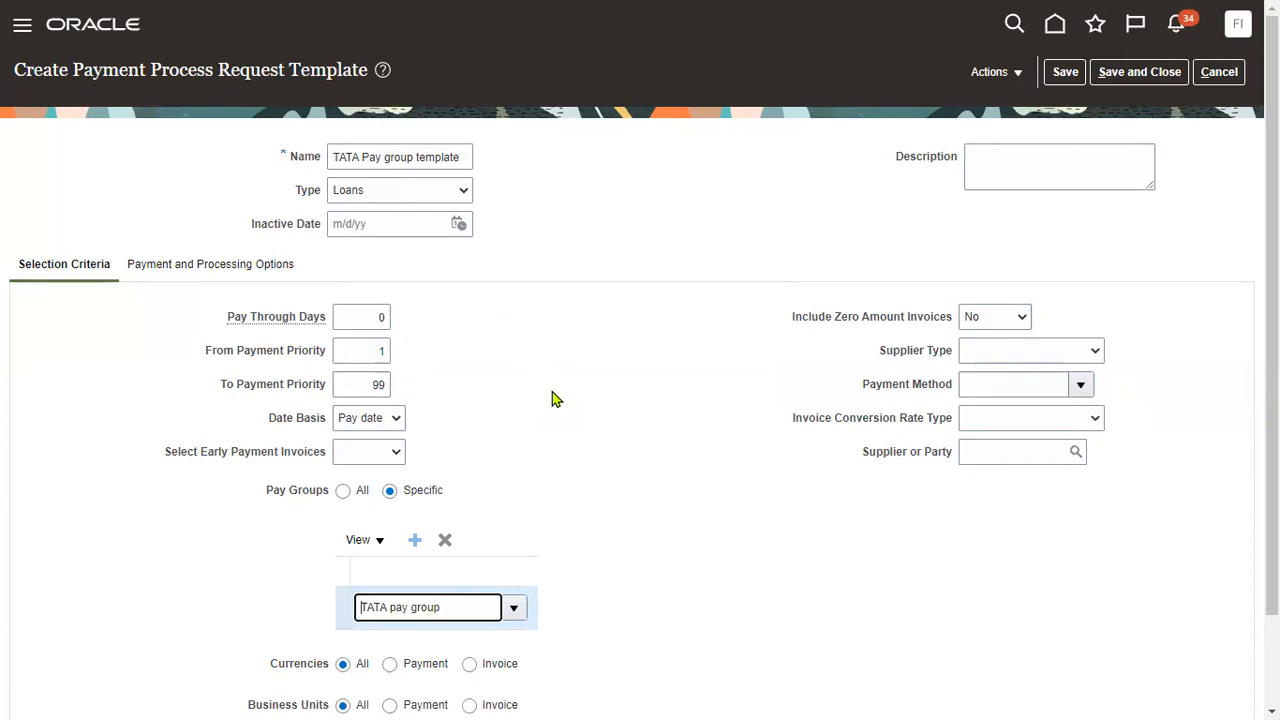
pyautogui.click(243, 264)
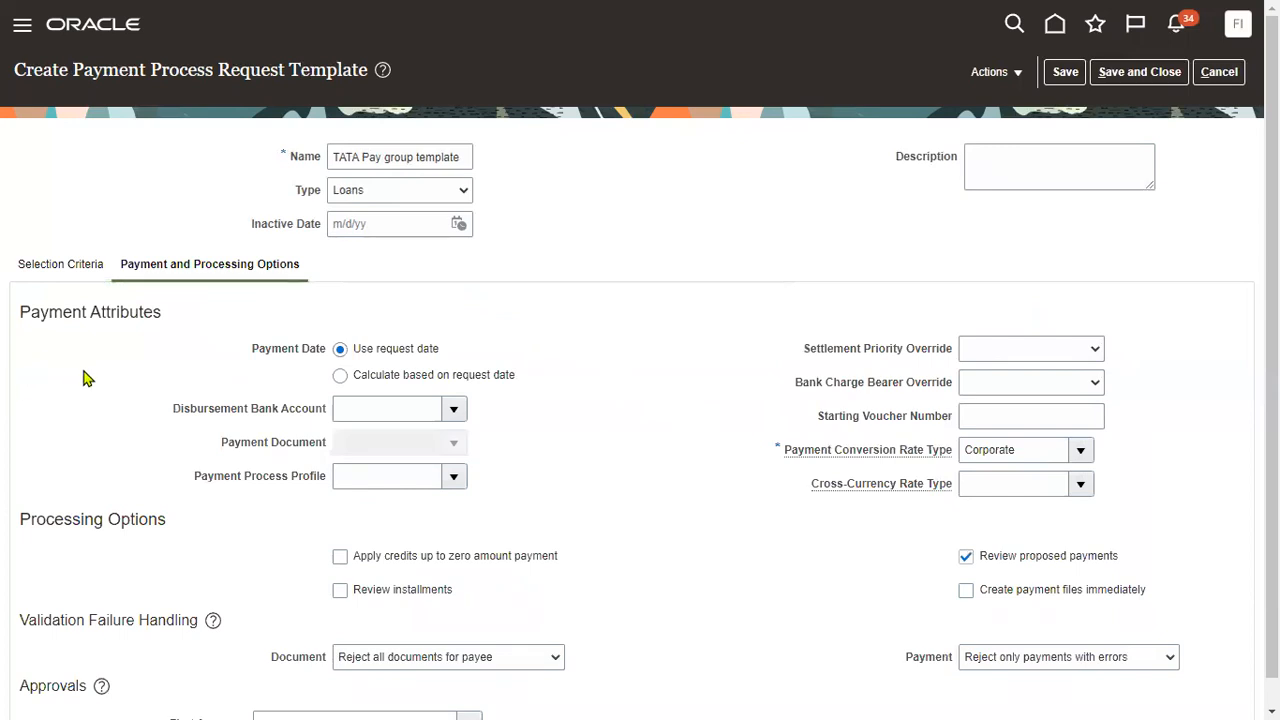
# Review the Disbursement Bank Account, Payment Document and Payment Process Profile settings.
pyautogui.moveTo(166, 410); pyautogui.dragTo(320, 414)
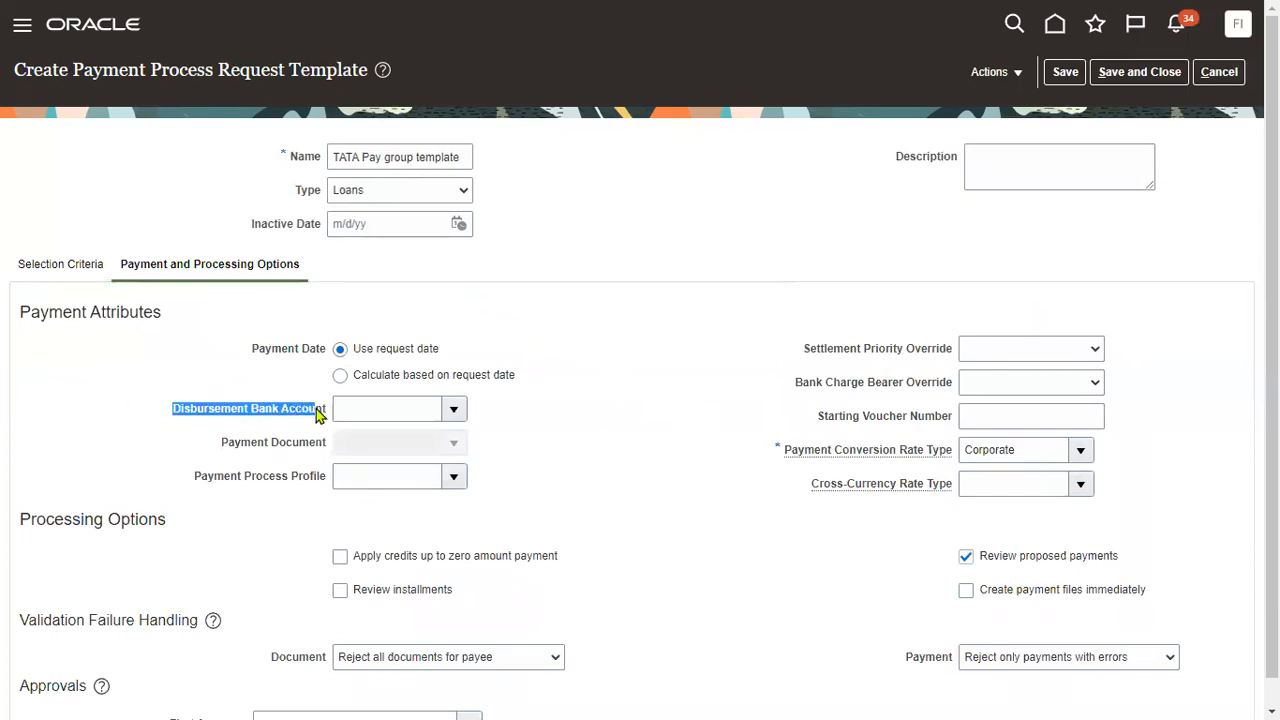
pyautogui.moveTo(221, 442); pyautogui.dragTo(322, 446)
pyautogui.moveTo(190, 480); pyautogui.dragTo(322, 478)
pyautogui.click(578, 461)
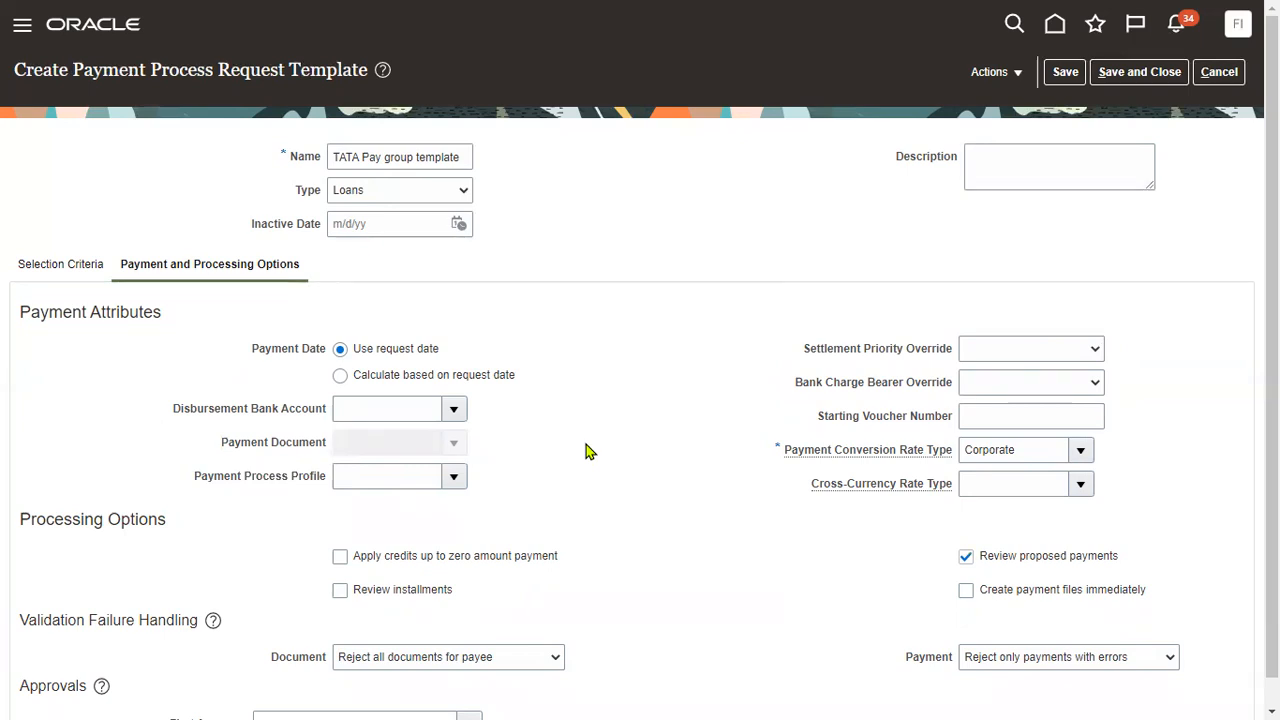
# Enter 'Ban' as the disbursement bank account and bring up the full account search.
pyautogui.click(453, 409)
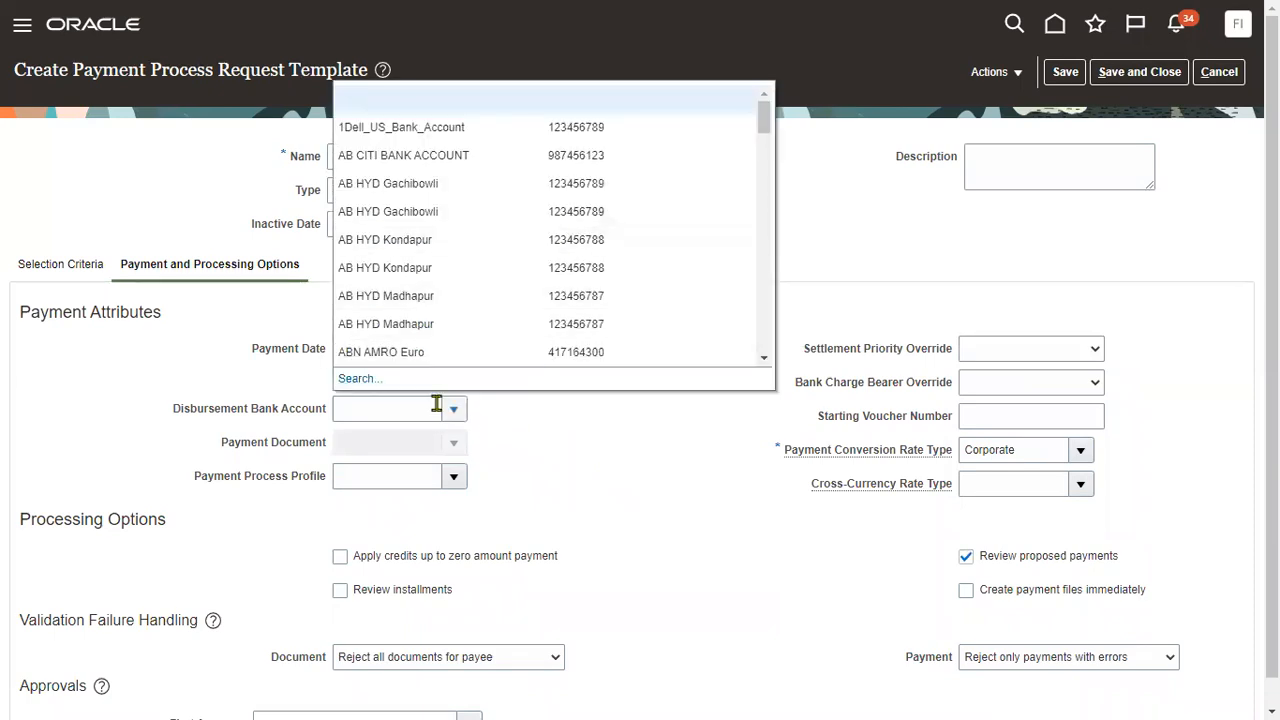
pyautogui.click(369, 405)
pyautogui.write('Ban')
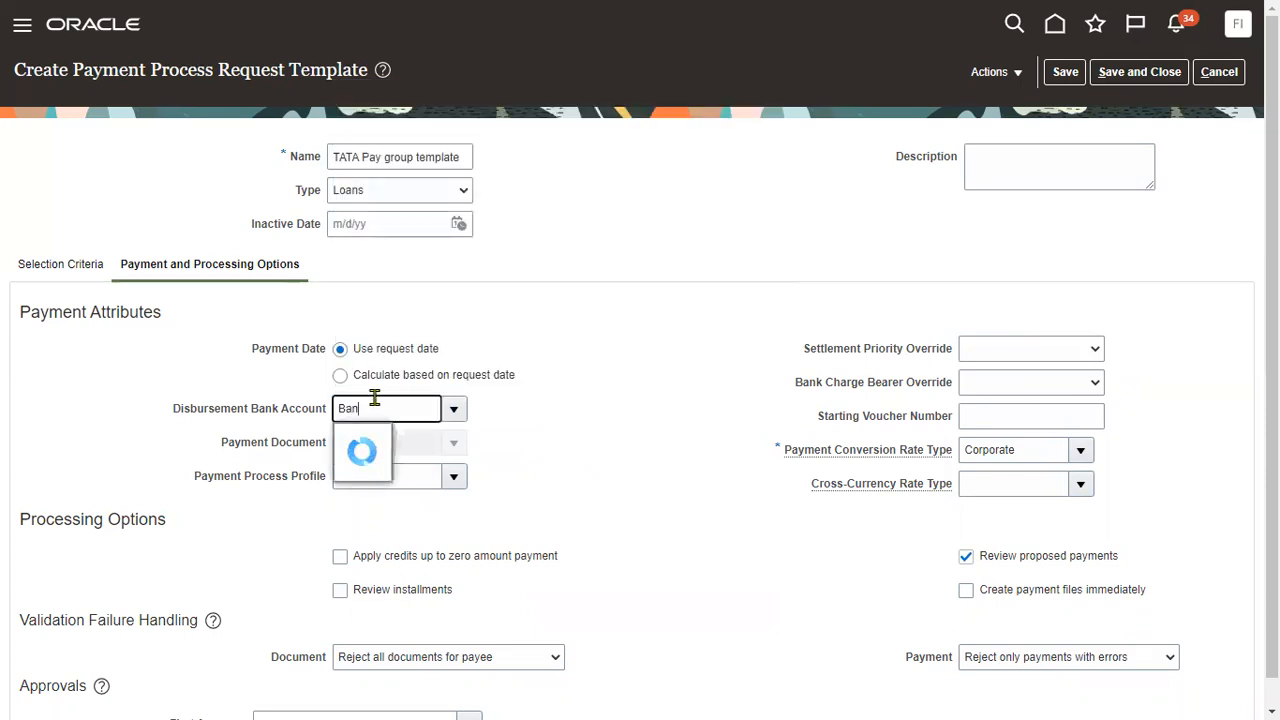
pyautogui.click(453, 409)
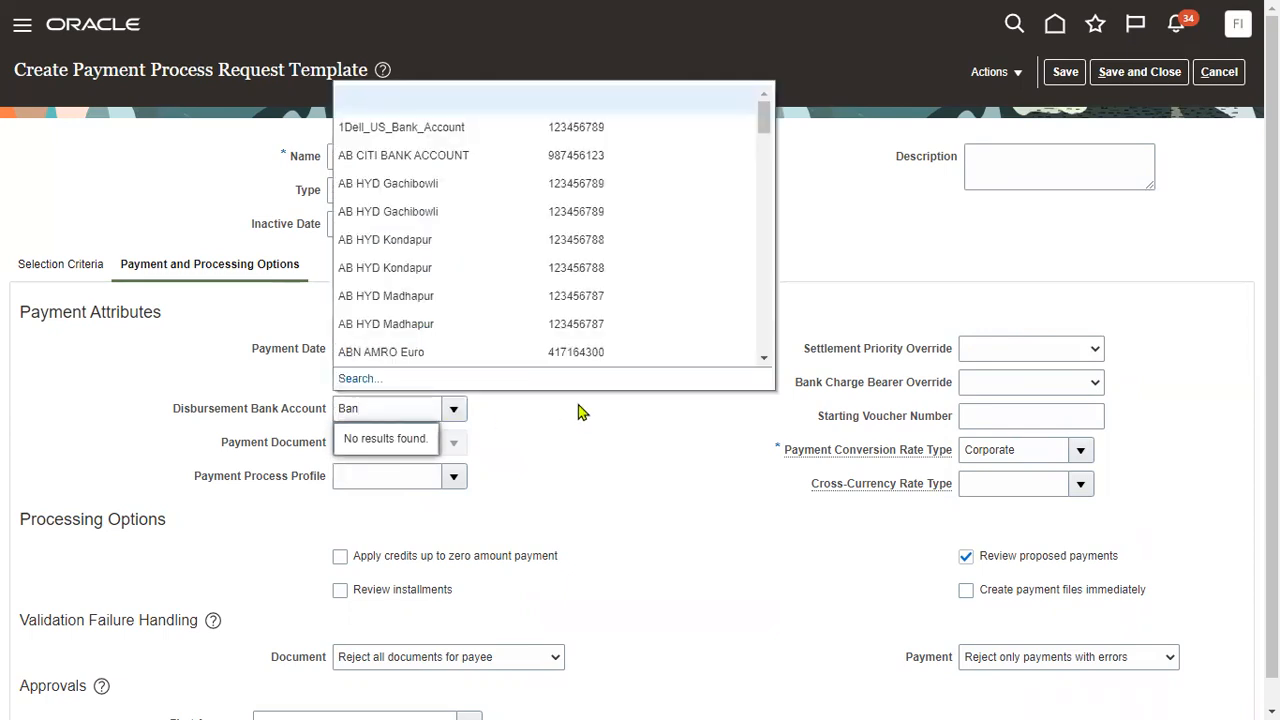
pyautogui.click(354, 380)
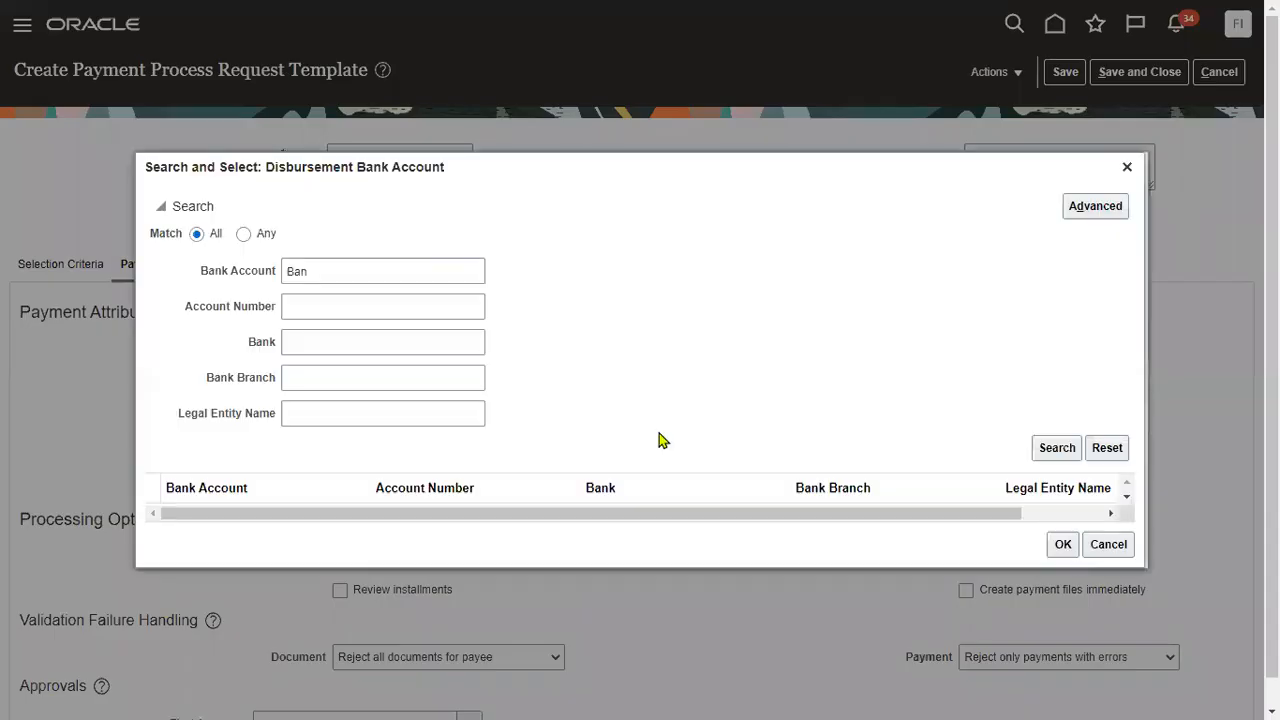
# Search bank accounts using 'Ban' as the account number.
pyautogui.doubleClick(306, 272)
pyautogui.press('BackSpace')
pyautogui.click(319, 306)
pyautogui.write('Ban')
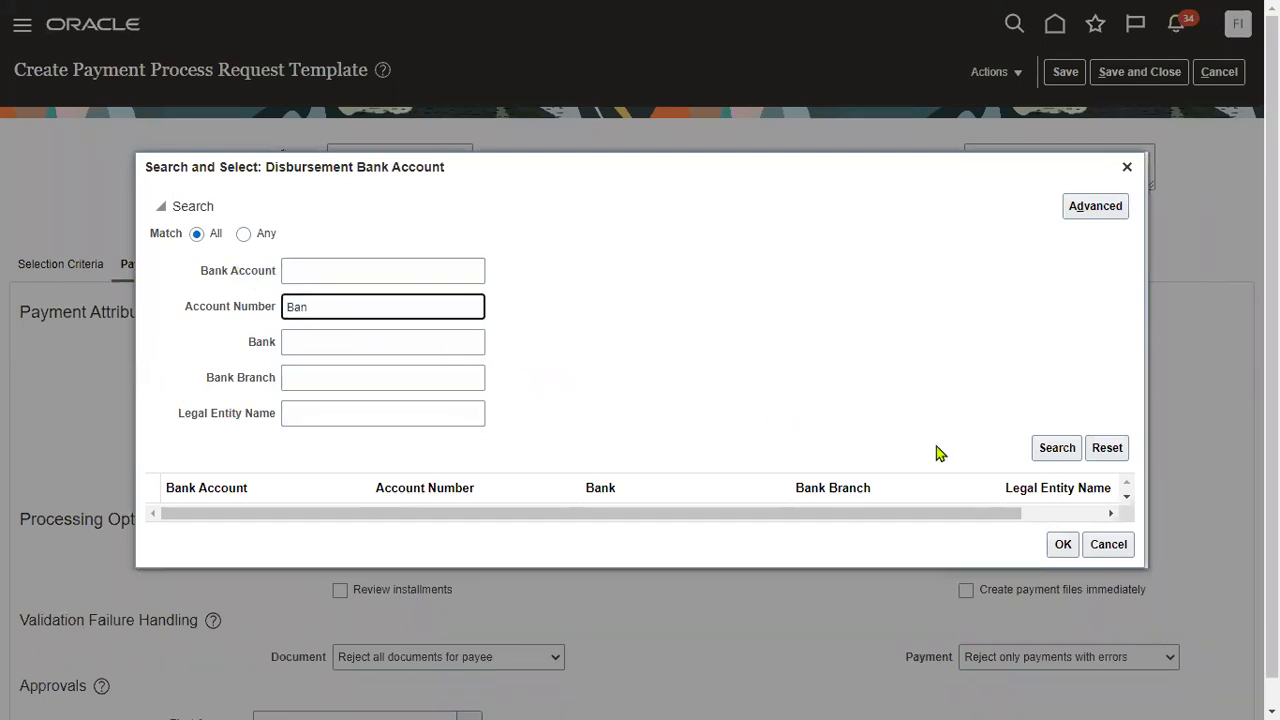
pyautogui.click(1052, 450)
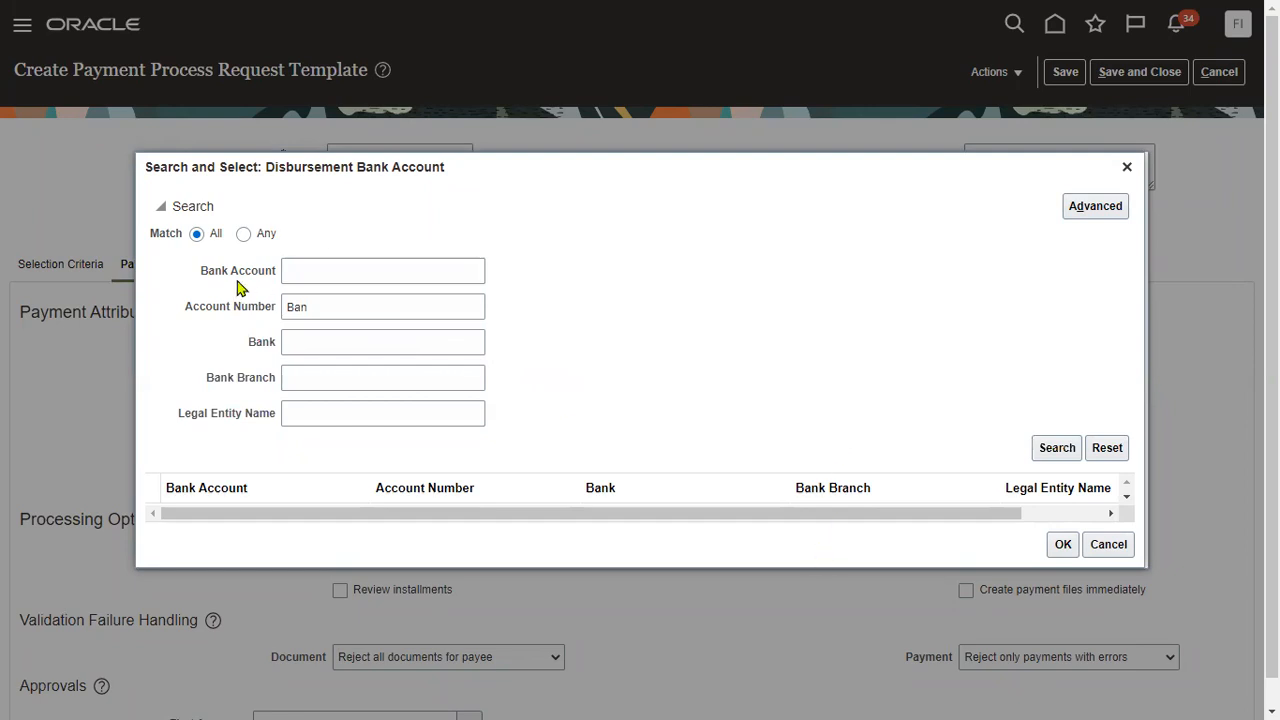
# Search instead by bank name 'Ban' and pick BofA-2869 as the disbursement account.
pyautogui.doubleClick(356, 305)
pyautogui.hotkey('ctrl', 'x')
pyautogui.click(420, 343)
pyautogui.hotkey('ctrl', 'v')
pyautogui.click(1057, 447)
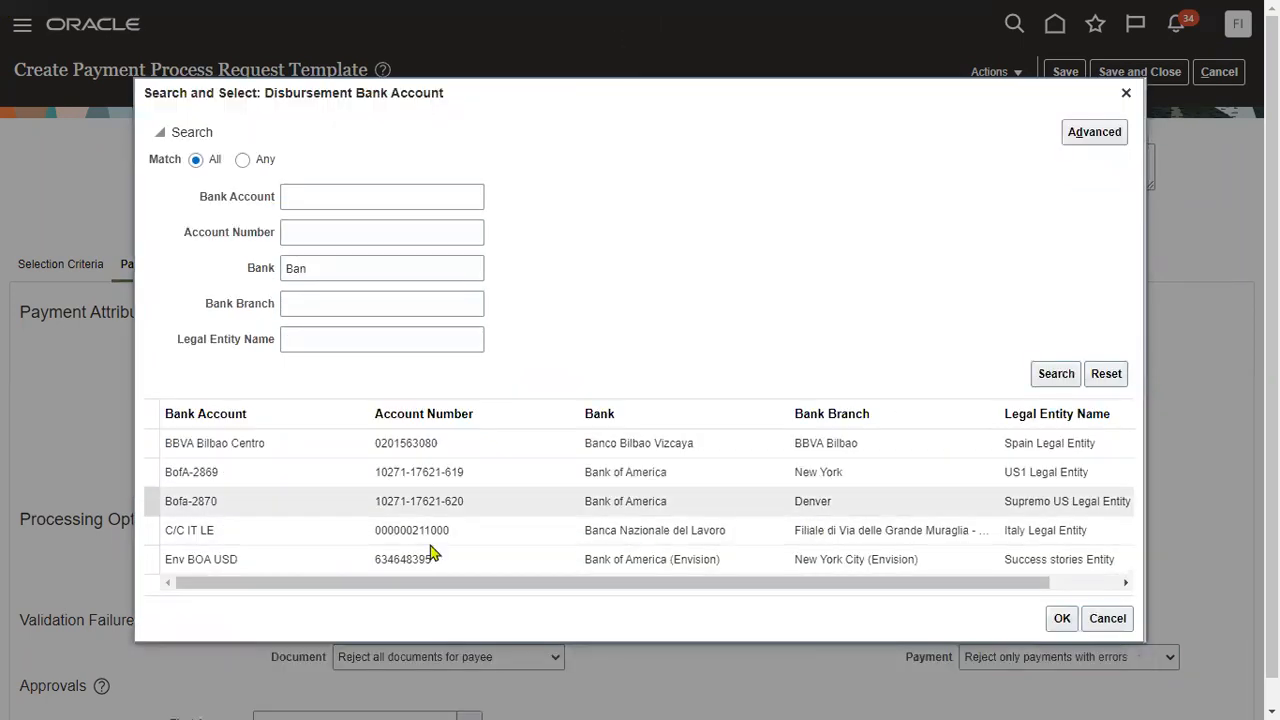
pyautogui.click(277, 474)
pyautogui.click(1060, 620)
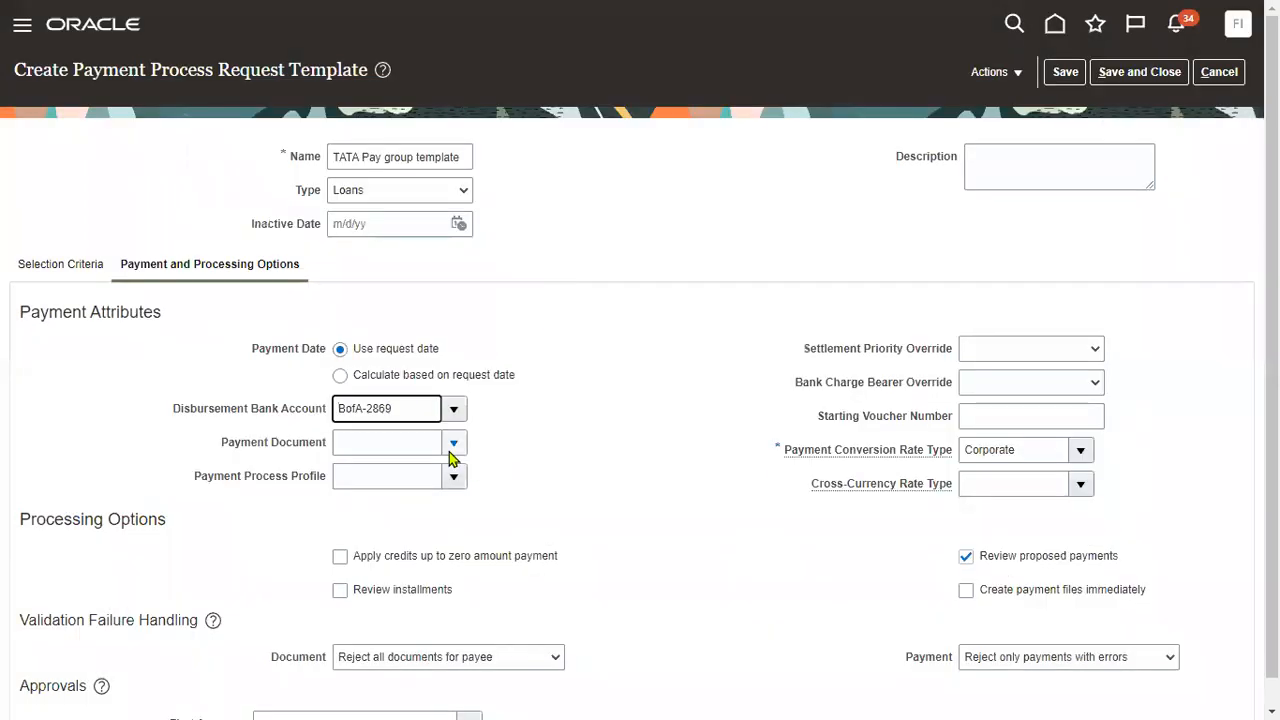
pyautogui.click(452, 447)
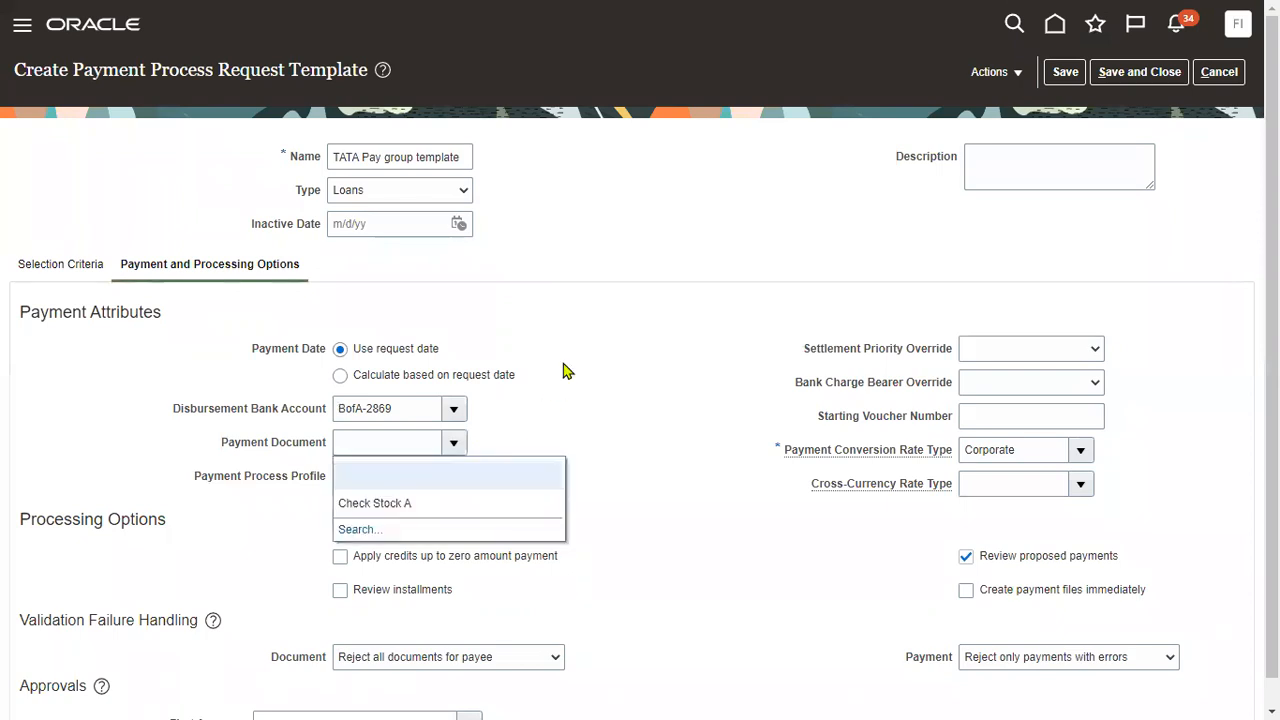
# Set the payment document to Check Stock A and the payment process profile to Standard Check.
pyautogui.click(447, 504)
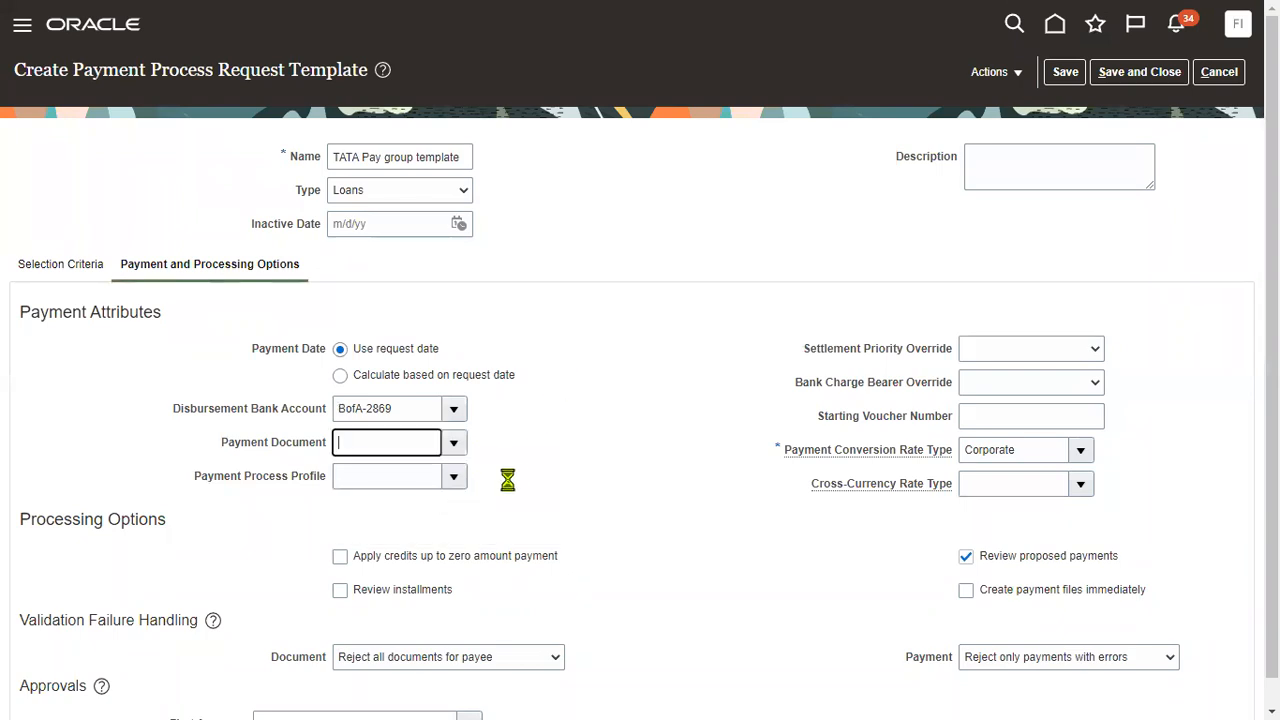
pyautogui.click(452, 479)
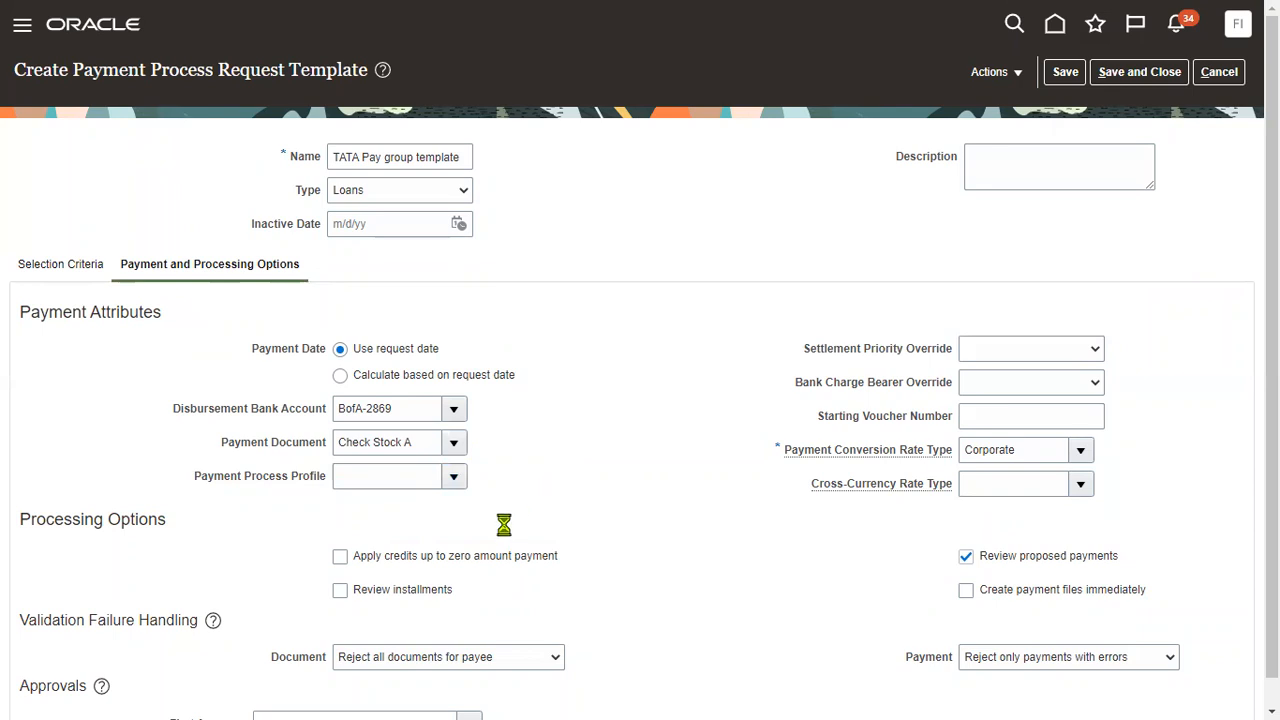
pyautogui.moveTo(583, 300); pyautogui.dragTo(571, 371)
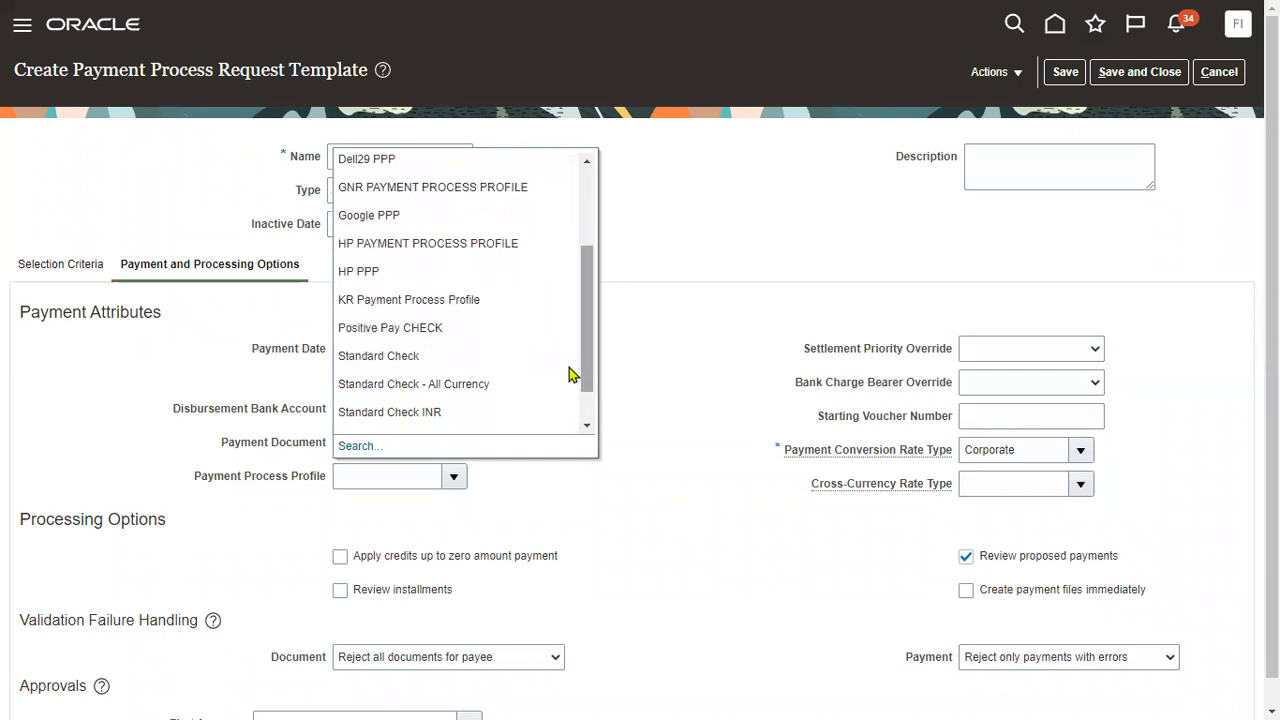
pyautogui.click(450, 358)
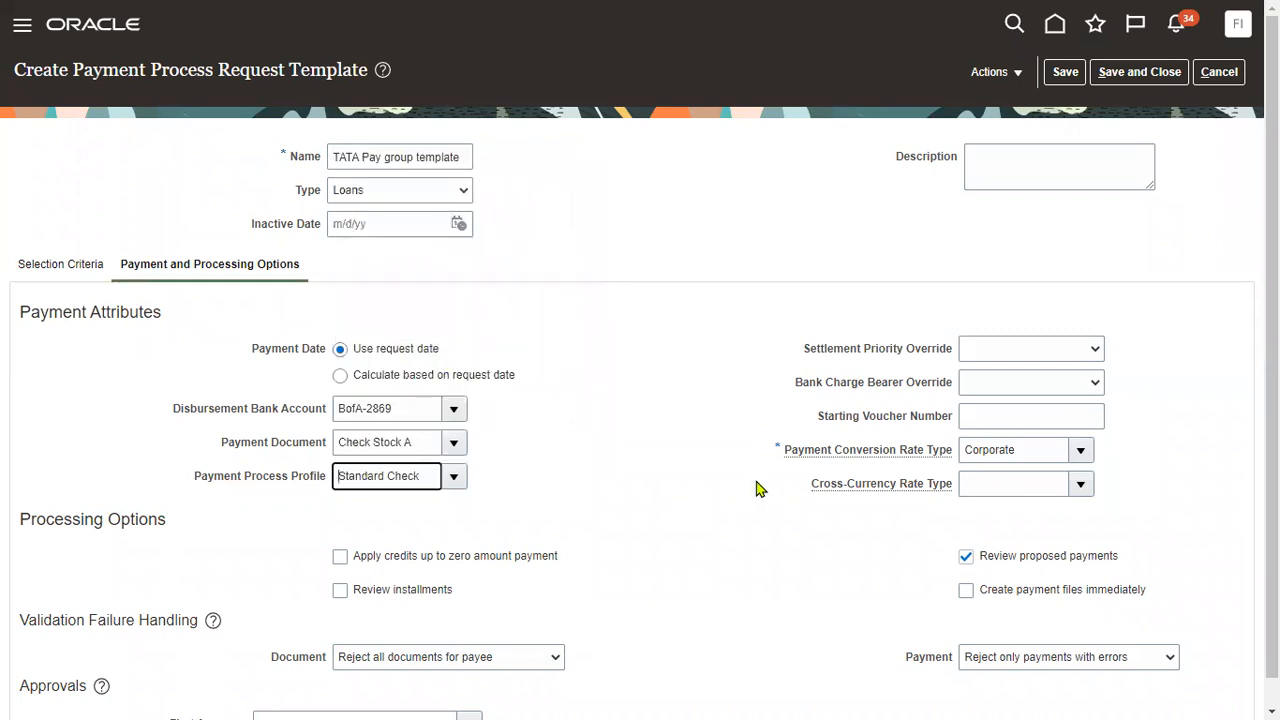
pyautogui.scroll(-1, 603, 530)
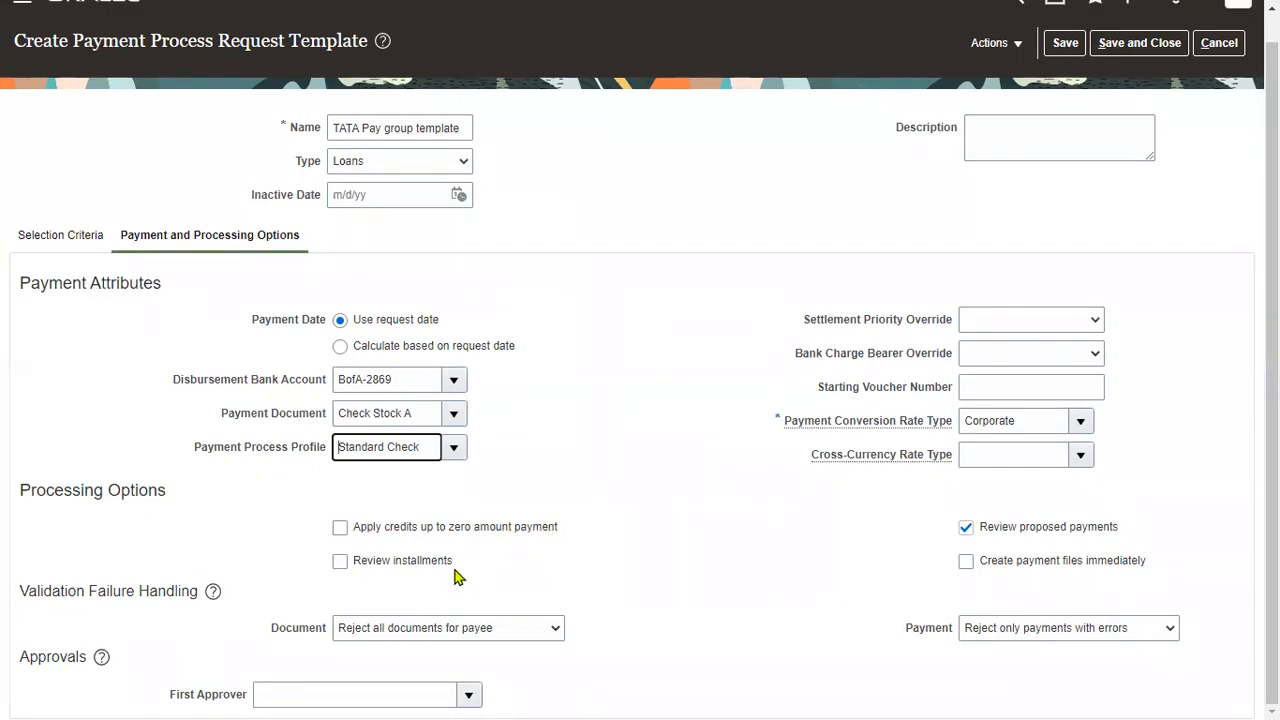
# Enable installment review and immediate payment file creation, then save and close the template.
pyautogui.click(433, 566)
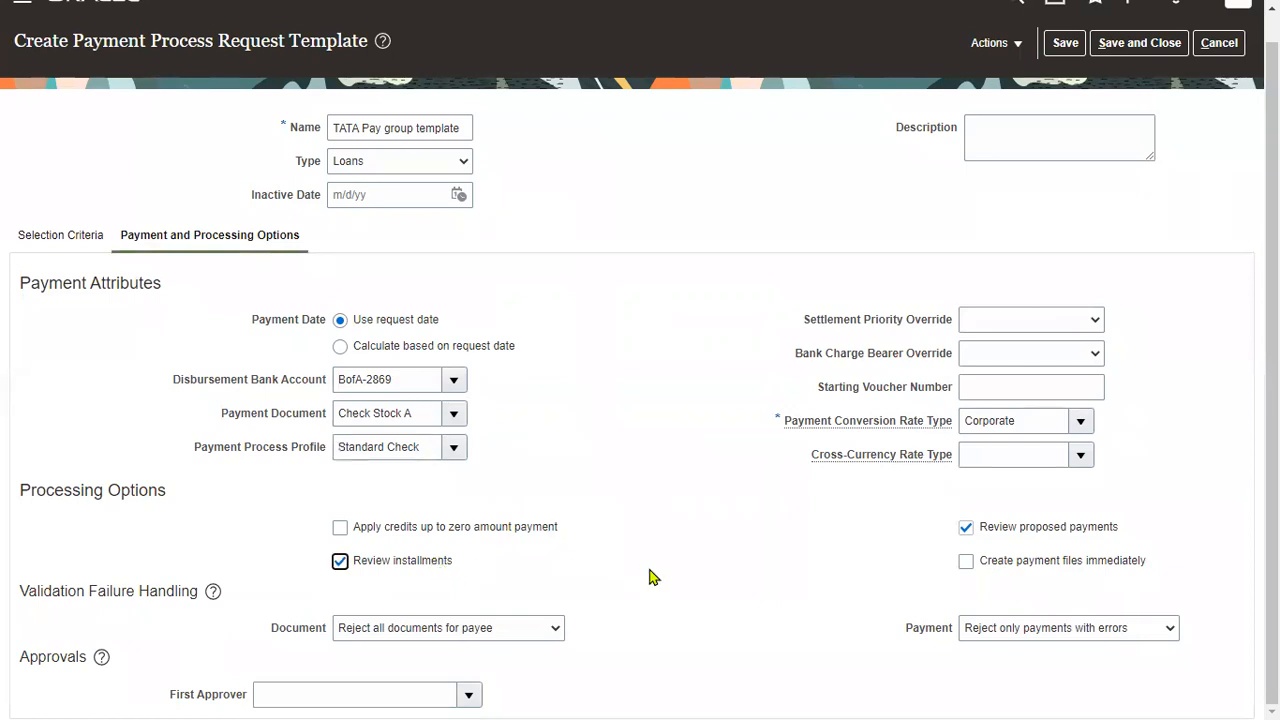
pyautogui.click(978, 563)
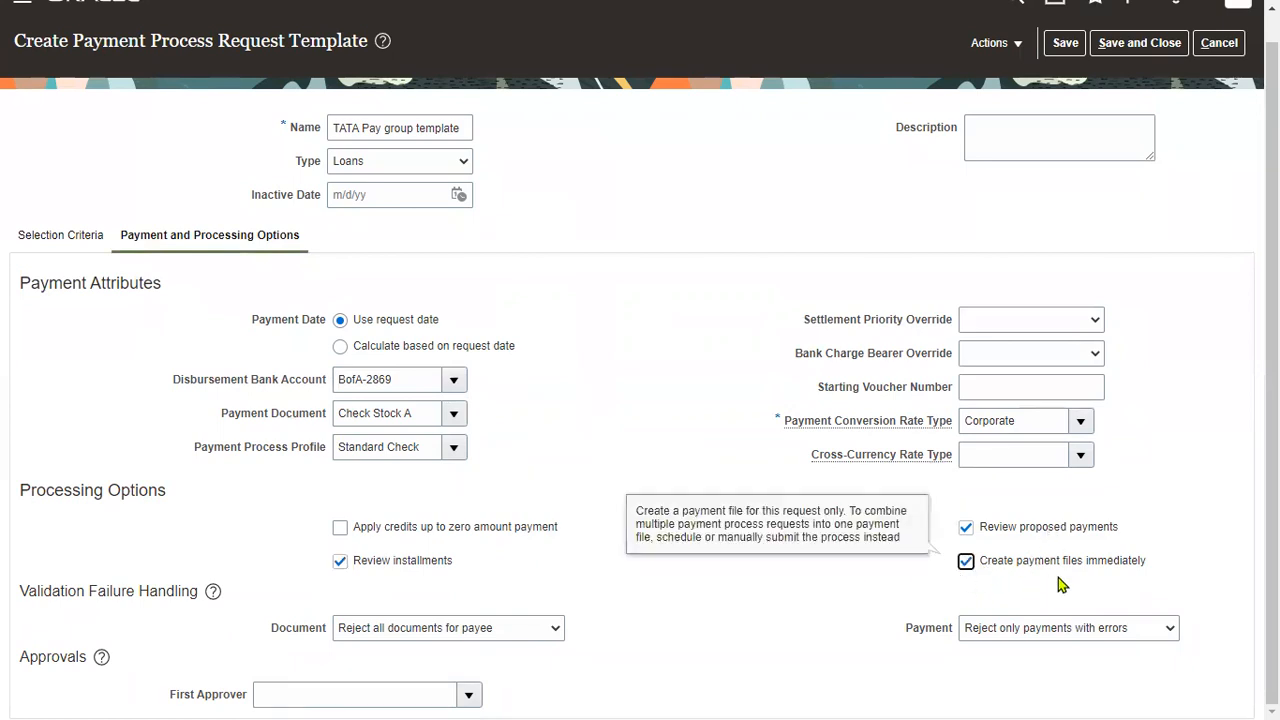
pyautogui.moveTo(20, 490); pyautogui.dragTo(139, 492)
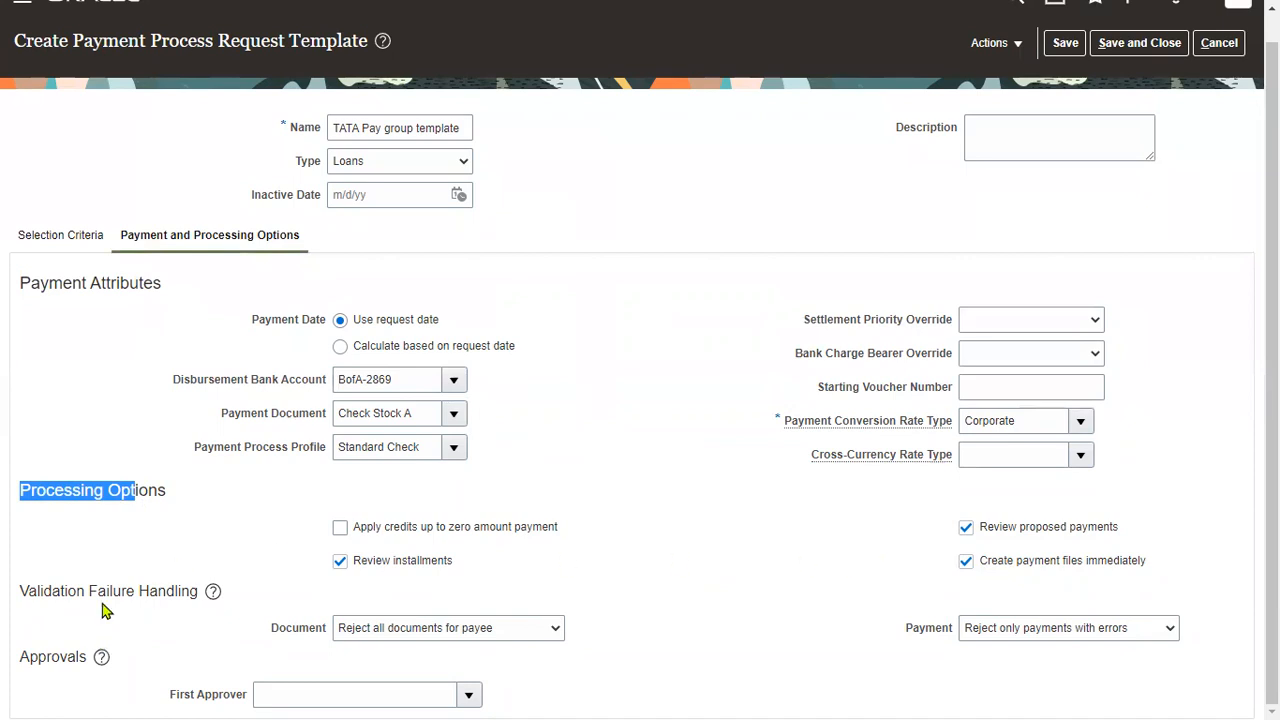
pyautogui.moveTo(89, 591); pyautogui.dragTo(132, 591)
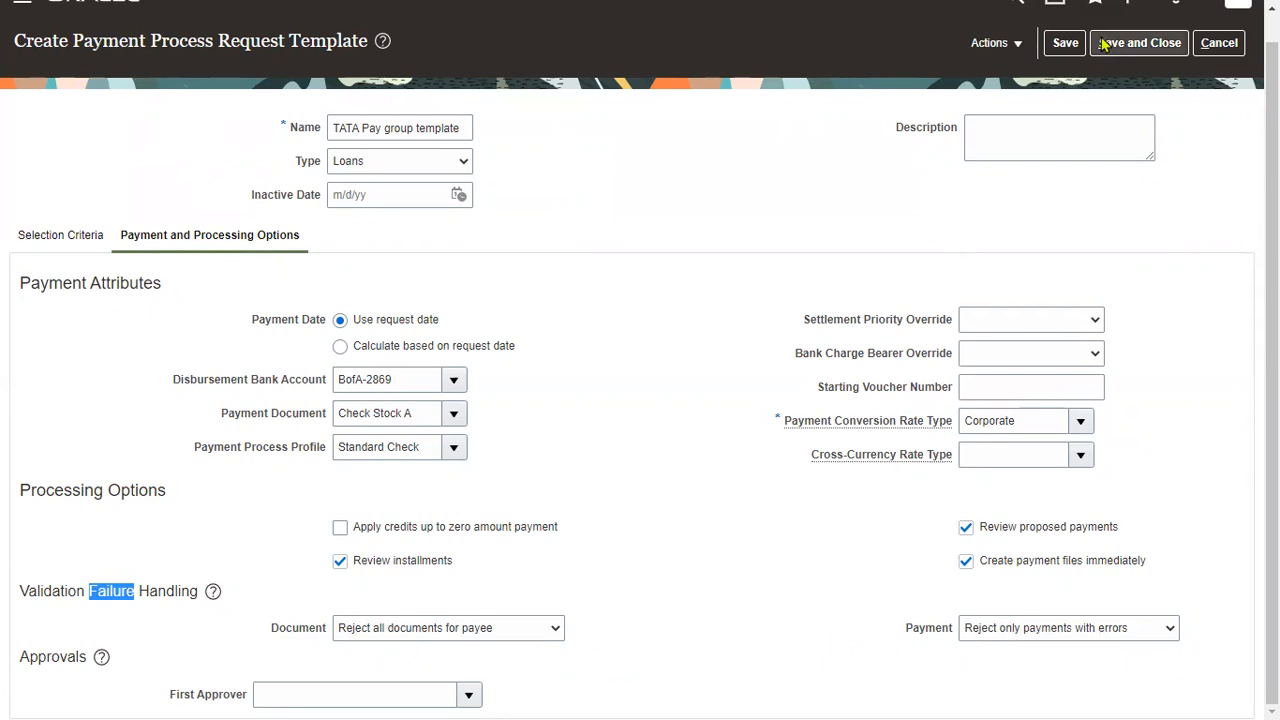
pyautogui.click(1133, 47)
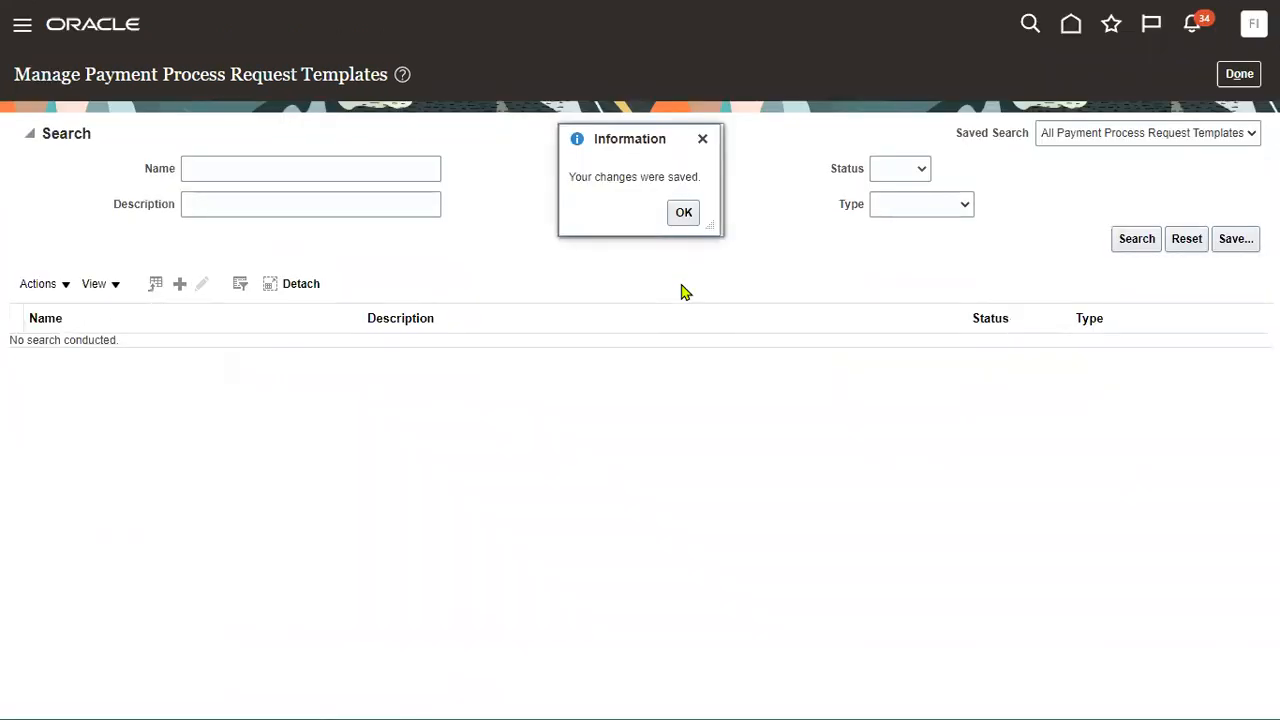
# Acknowledge the save, leave the templates page, and start a new payment process request.
pyautogui.click(684, 212)
pyautogui.click(1222, 80)
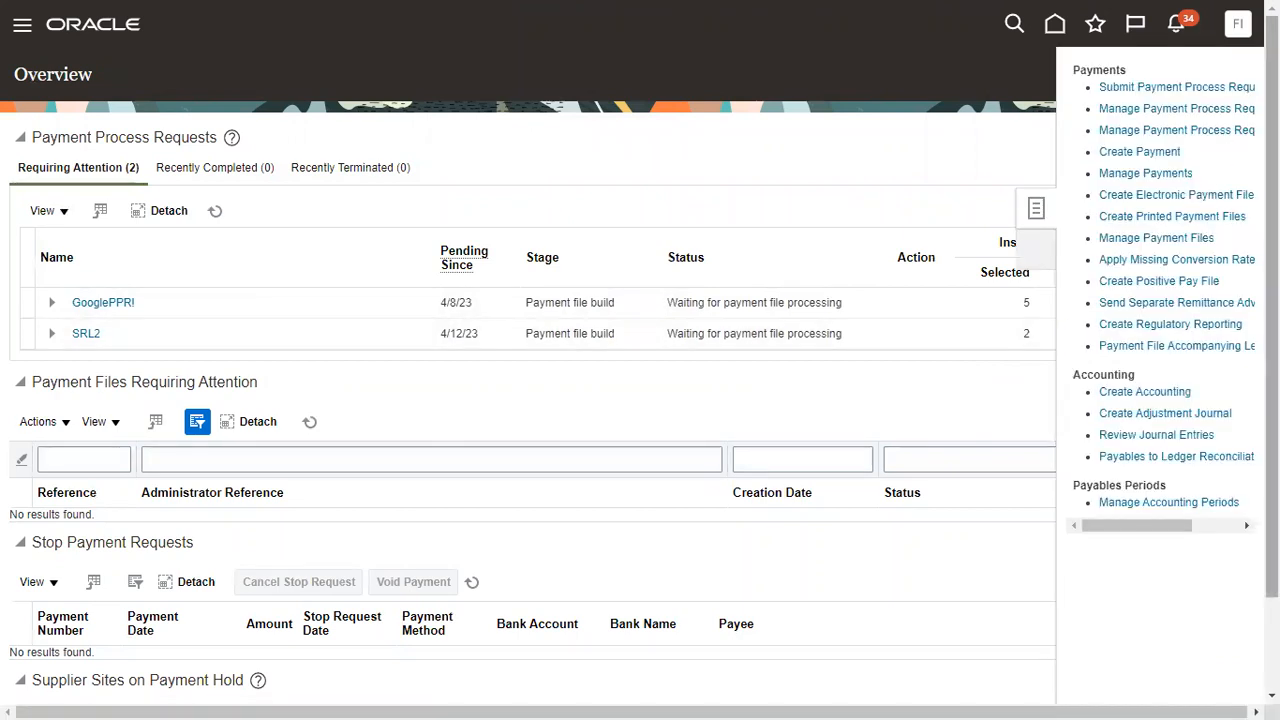
pyautogui.click(1218, 89)
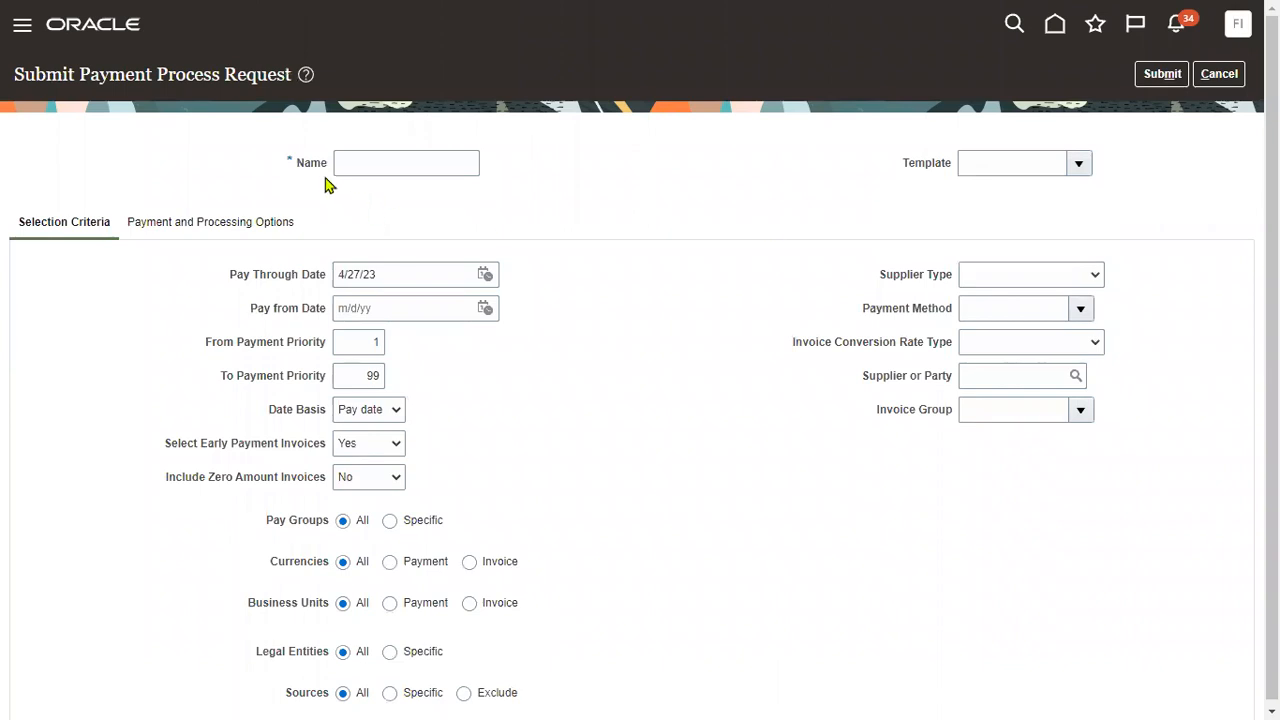
# Browse the request's Template list and bring up the full template search.
pyautogui.moveTo(926, 167); pyautogui.dragTo(952, 165)
pyautogui.click(1078, 164)
pyautogui.moveTo(1178, 234); pyautogui.dragTo(1183, 330)
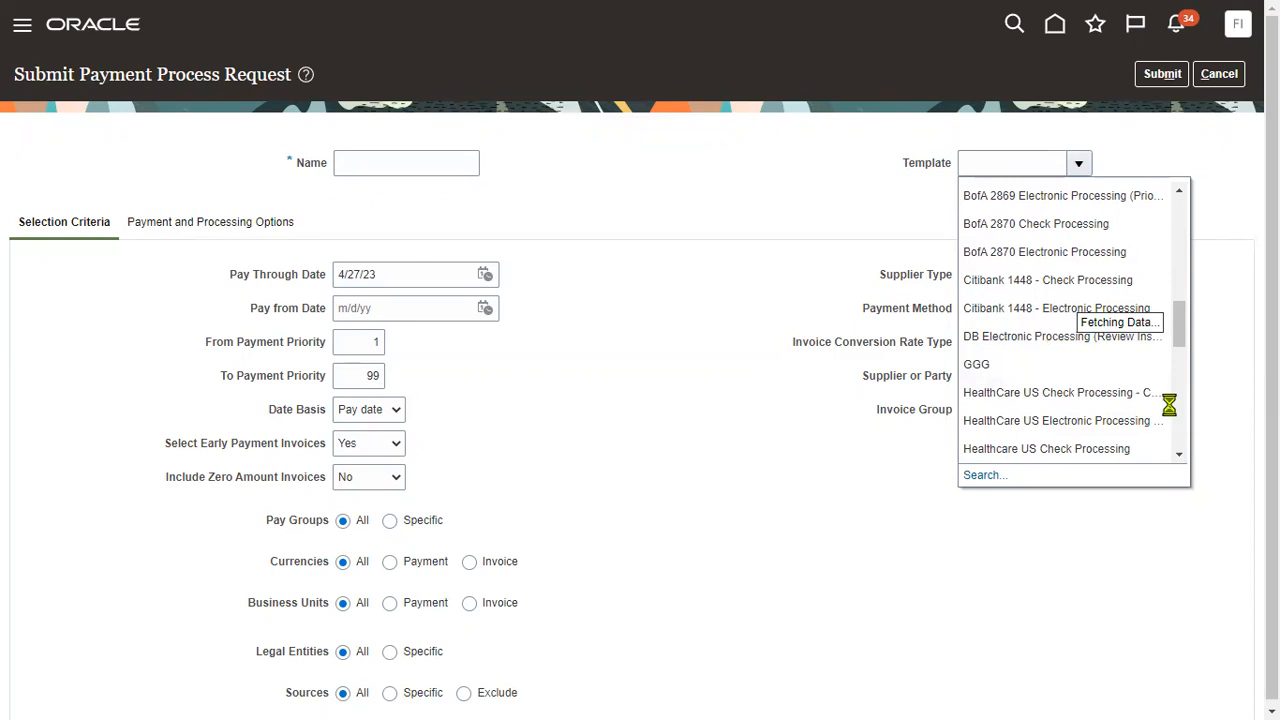
pyautogui.moveTo(1177, 337); pyautogui.dragTo(1165, 412)
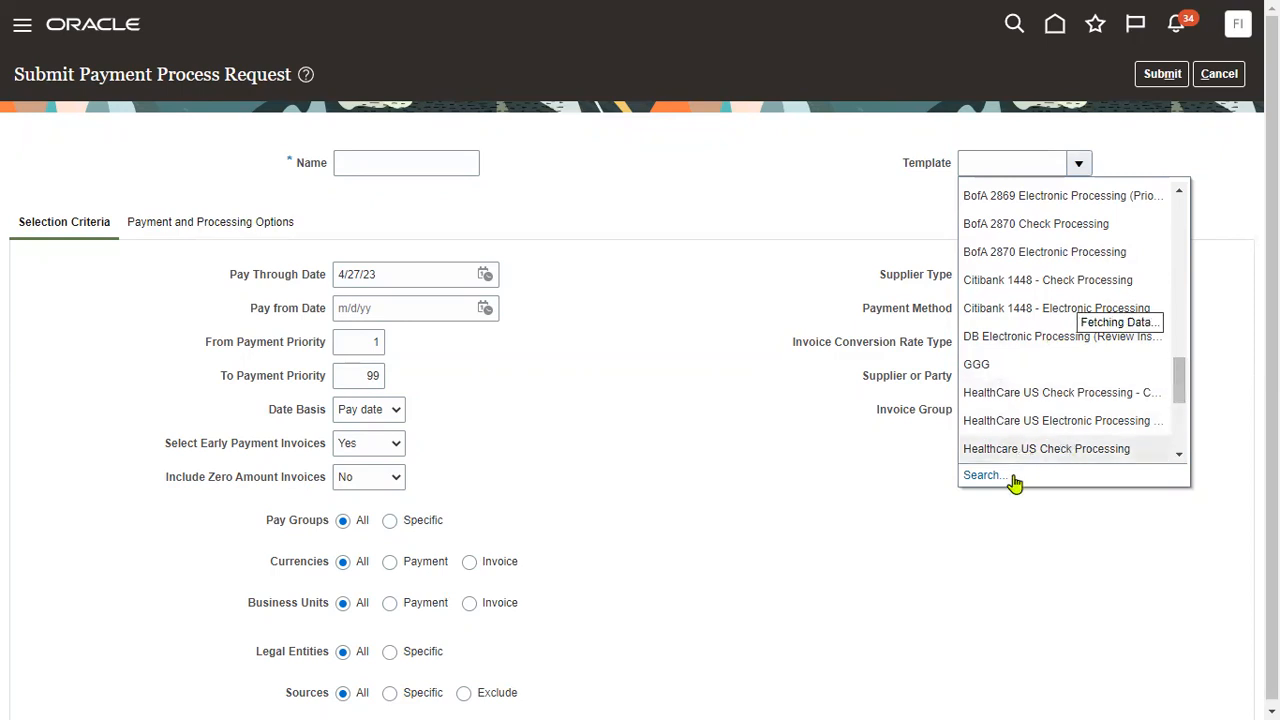
pyautogui.click(982, 476)
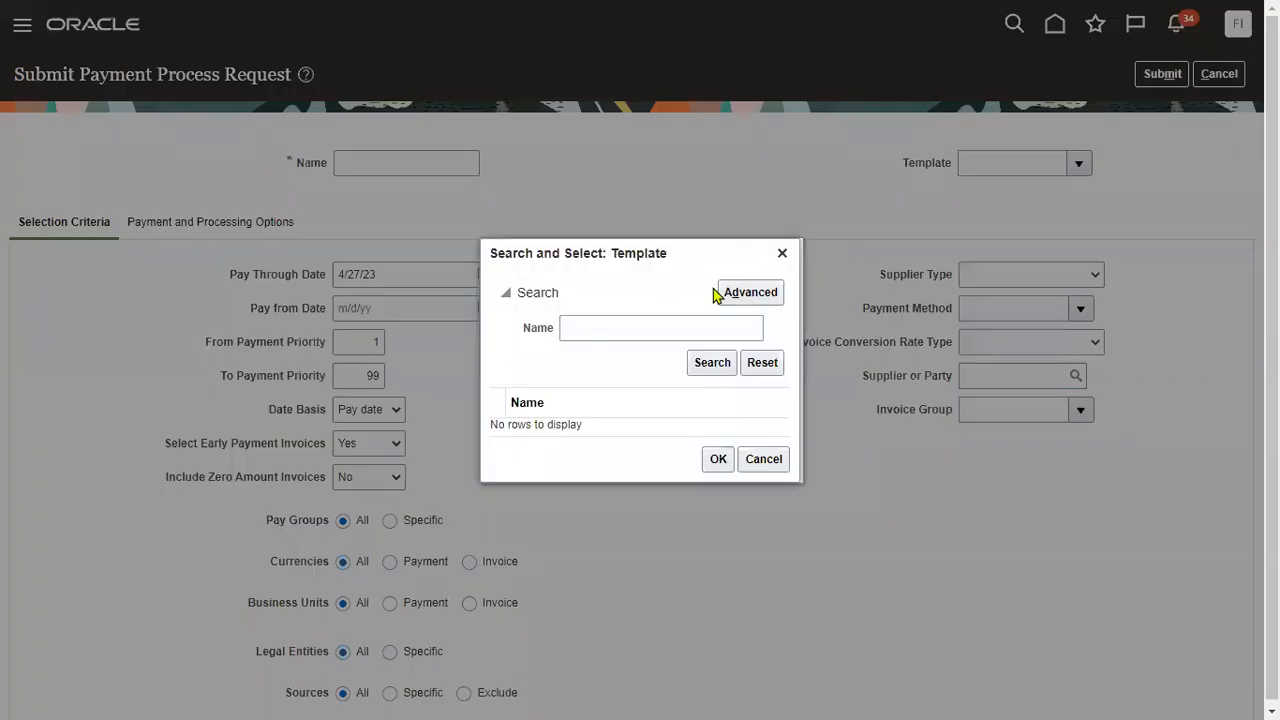
# Search templates for 'TATA' and apply TATA Pay group template to the request.
pyautogui.click(656, 325)
pyautogui.write('TATA')
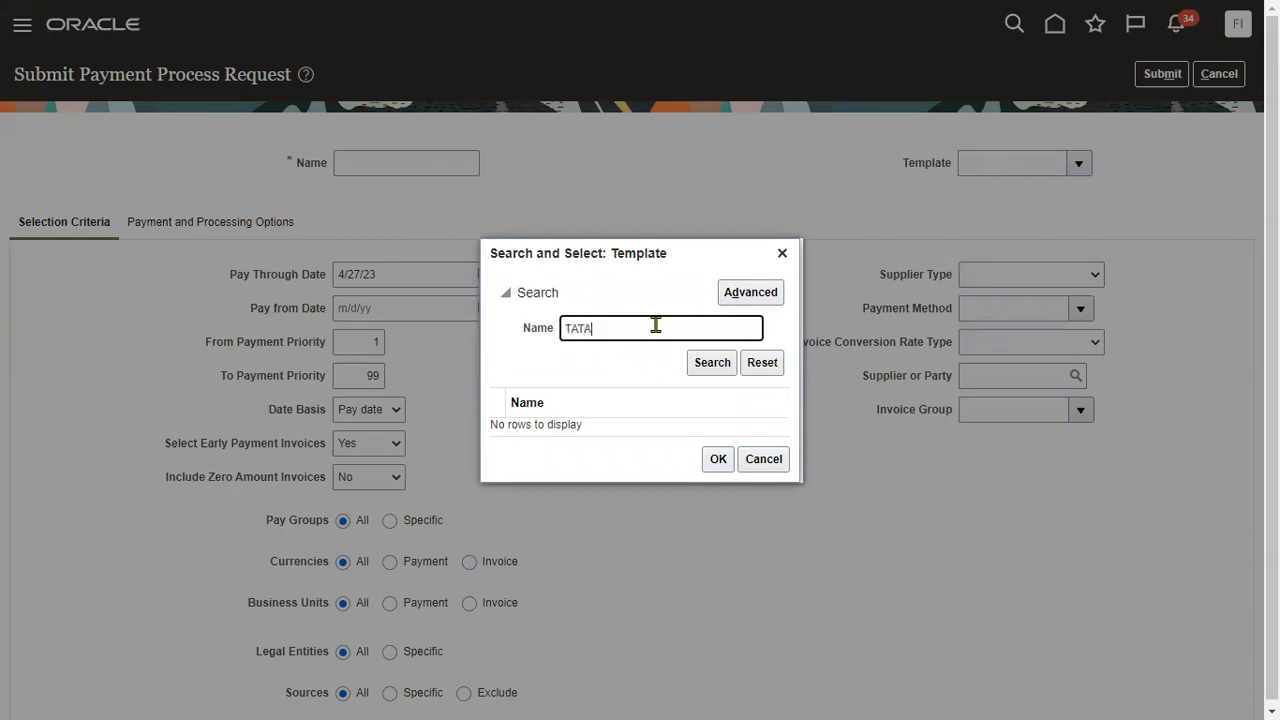
pyautogui.click(714, 364)
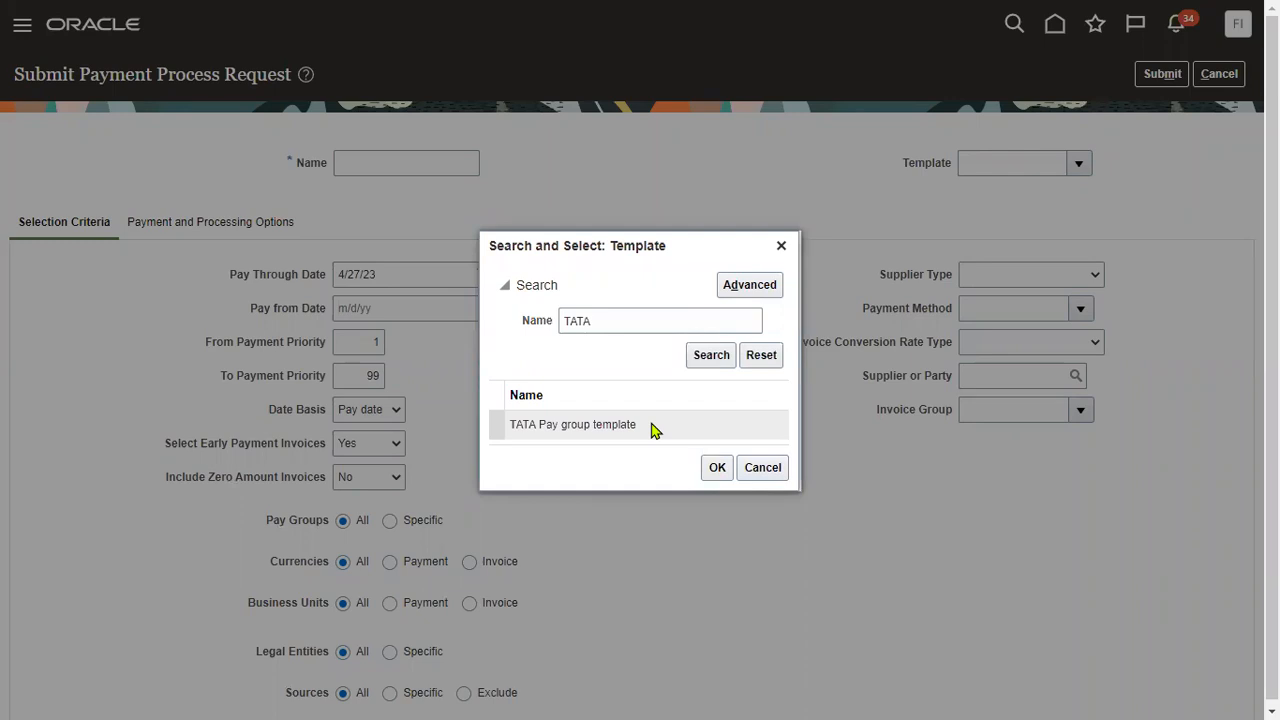
pyautogui.click(652, 428)
pyautogui.click(717, 467)
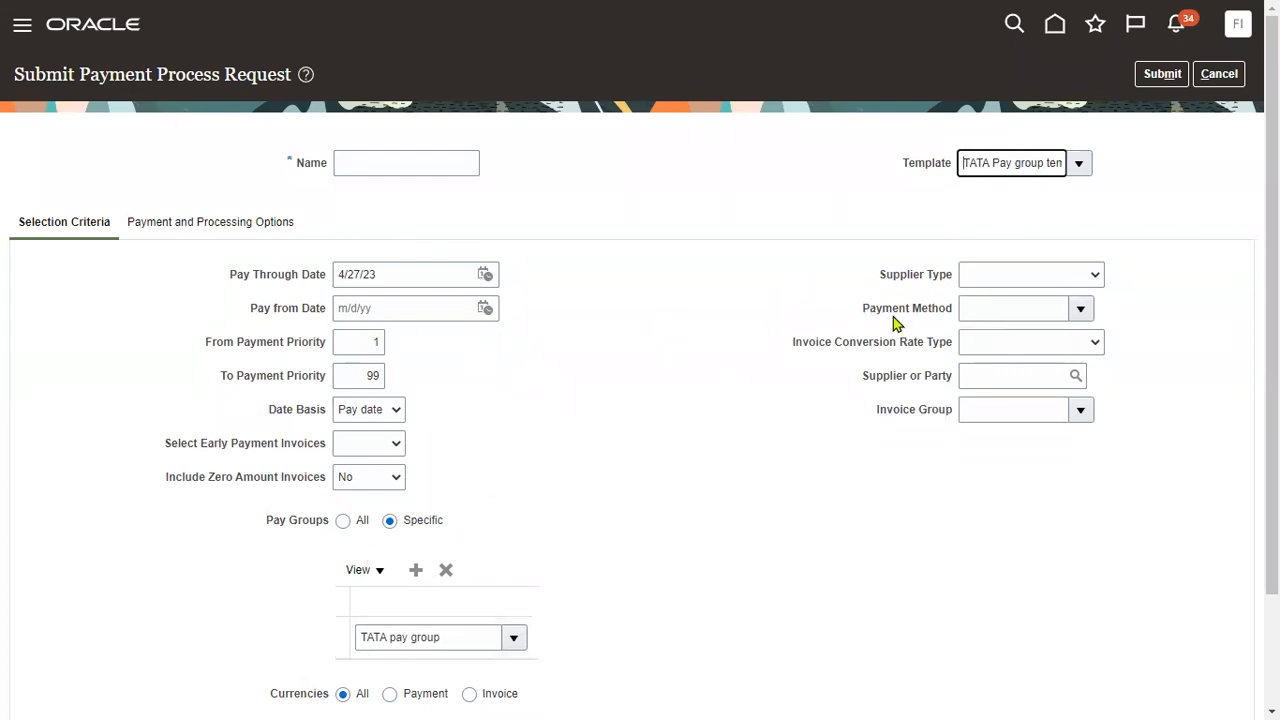
# Dismiss the missing-name error and name the request 'TATA PPR'.
pyautogui.scroll(-2, 300, 450)
pyautogui.scroll(2, 250, 270)
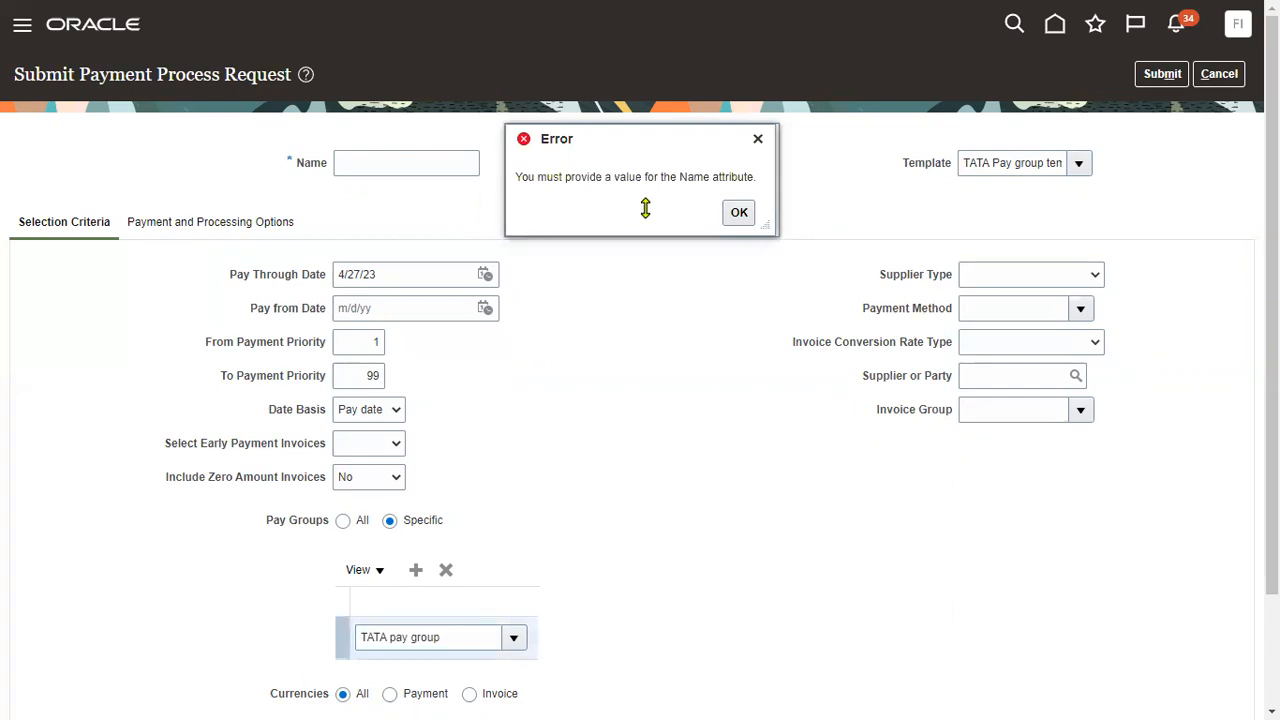
pyautogui.click(734, 216)
pyautogui.click(406, 164)
pyautogui.write('TATA PPR')
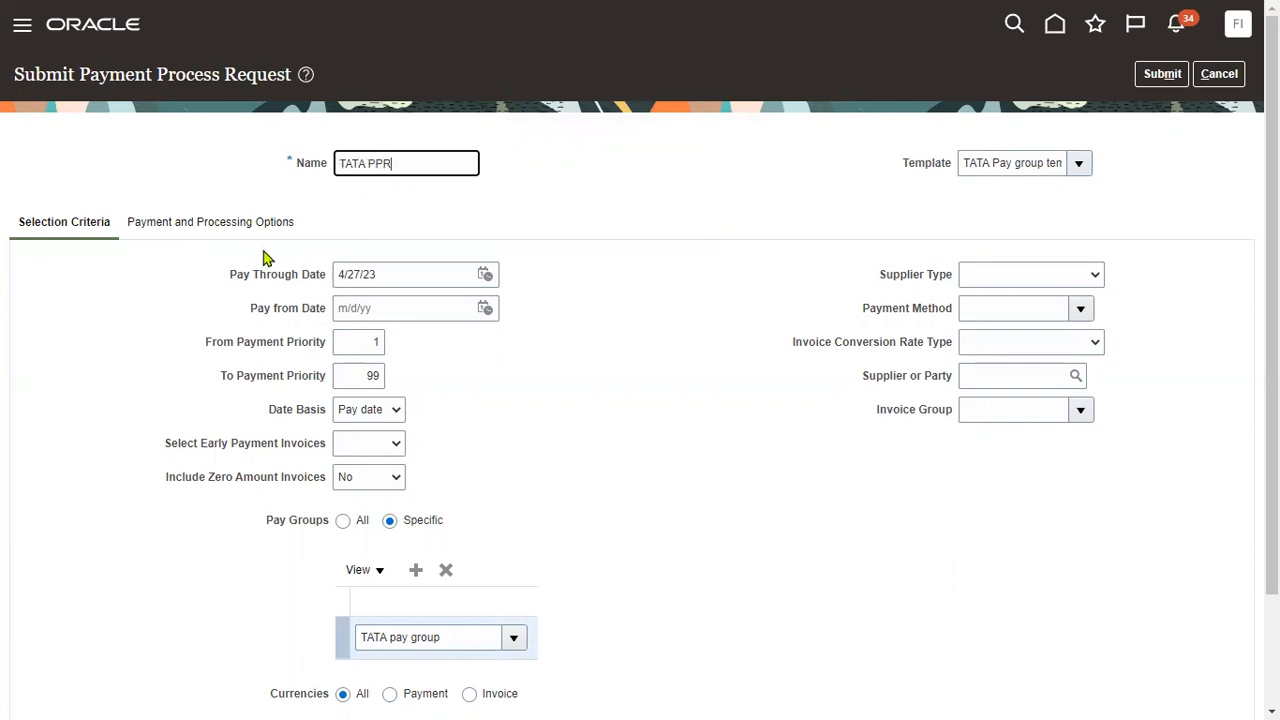
# Check the payment and processing options and submit the TATA PPR request.
pyautogui.click(234, 222)
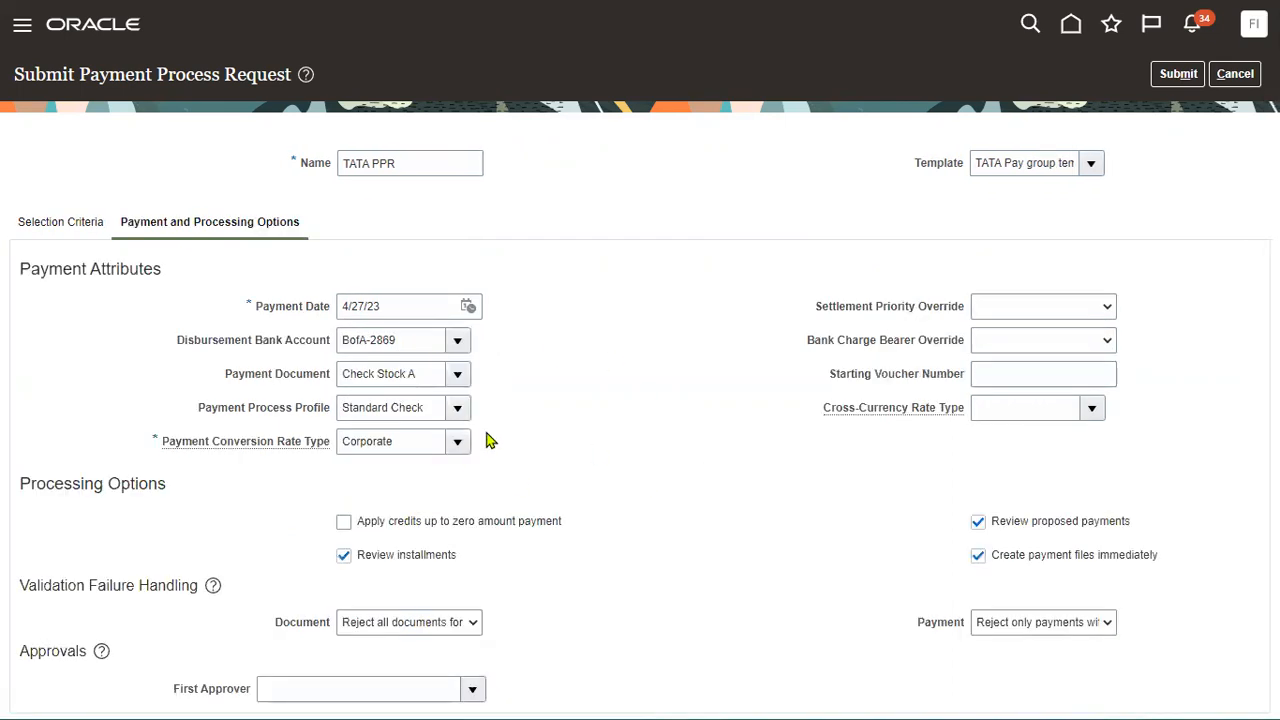
pyautogui.click(1162, 80)
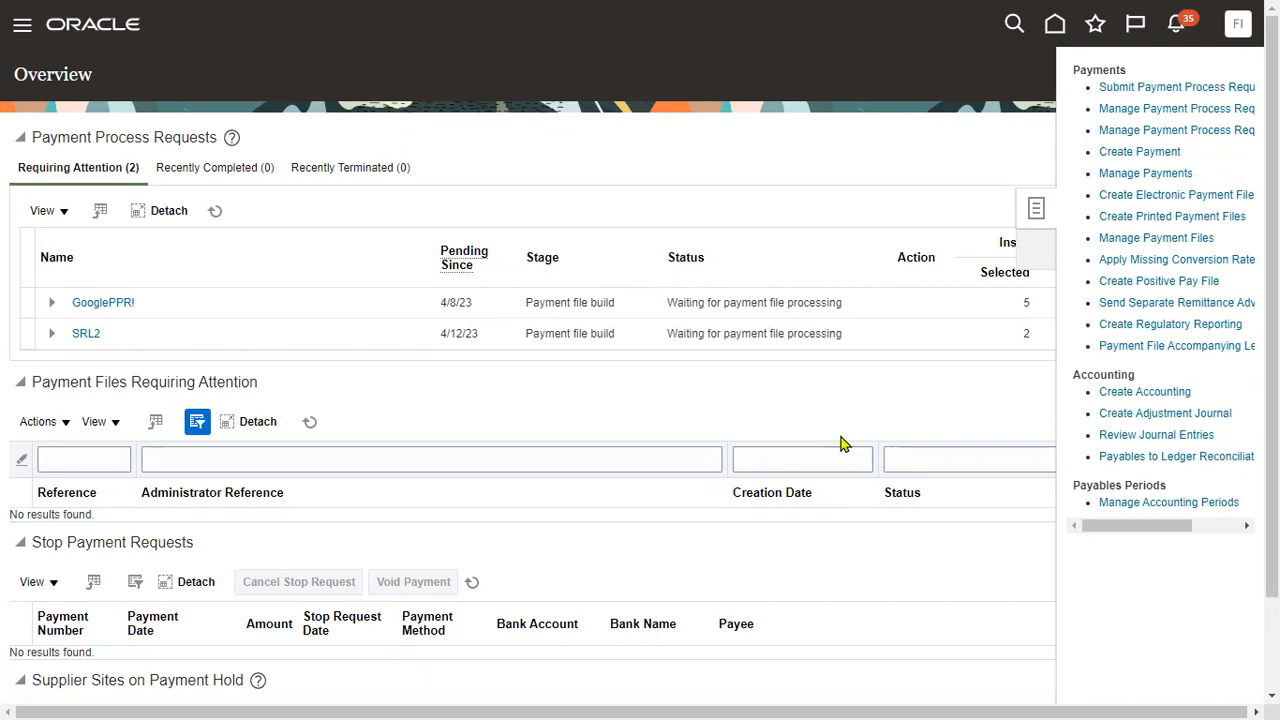
# Search Manage Payment Process Requests for 'TATA' and select the TATA PPR row.
pyautogui.click(1190, 112)
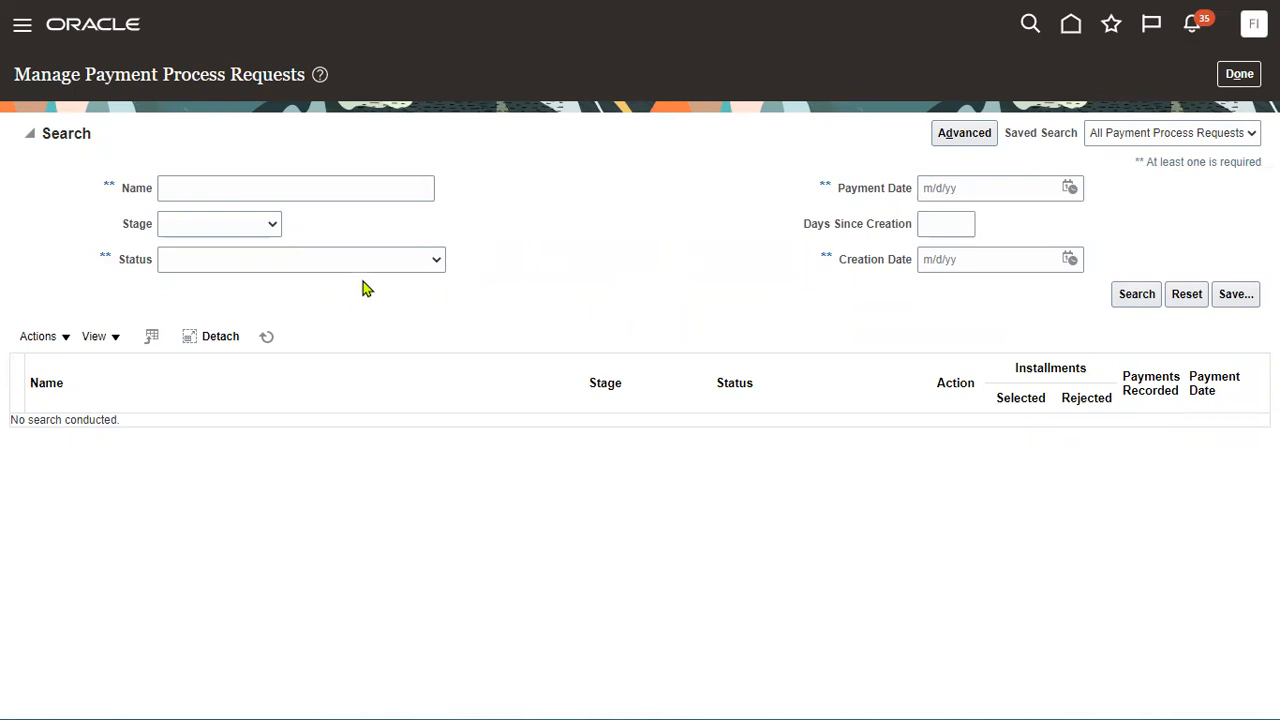
pyautogui.click(254, 182)
pyautogui.write('TATA')
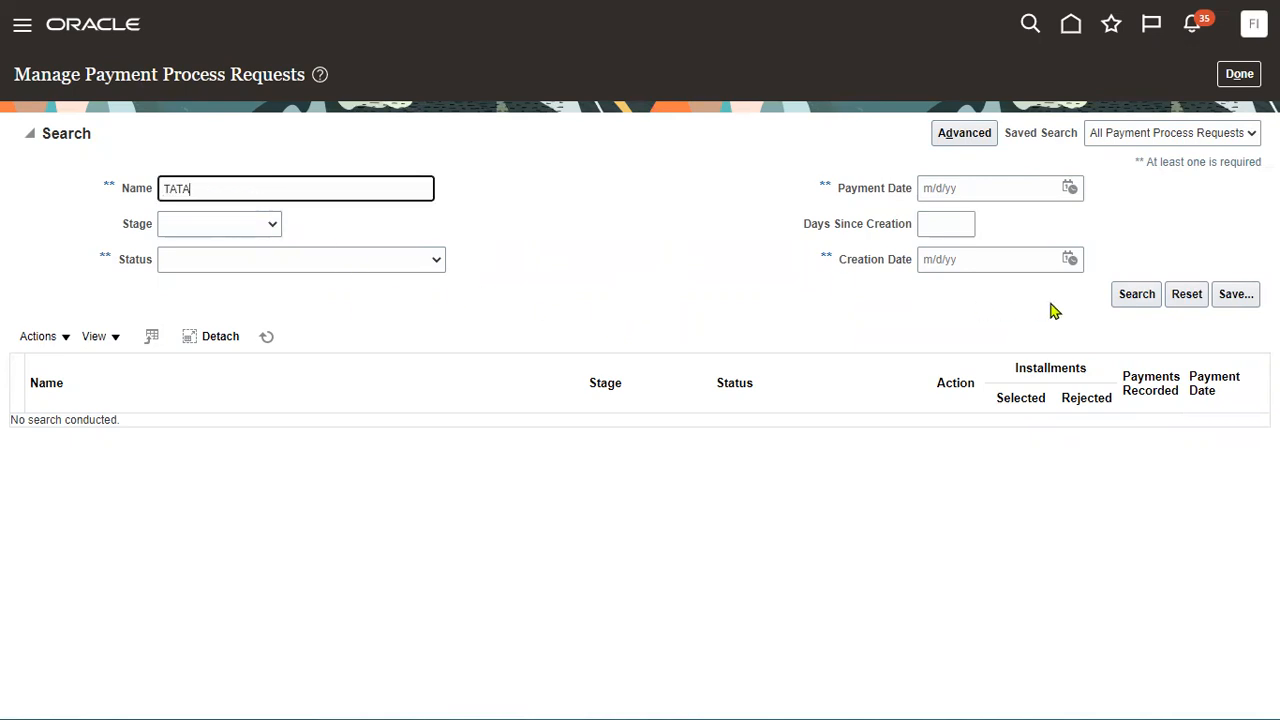
pyautogui.click(1124, 300)
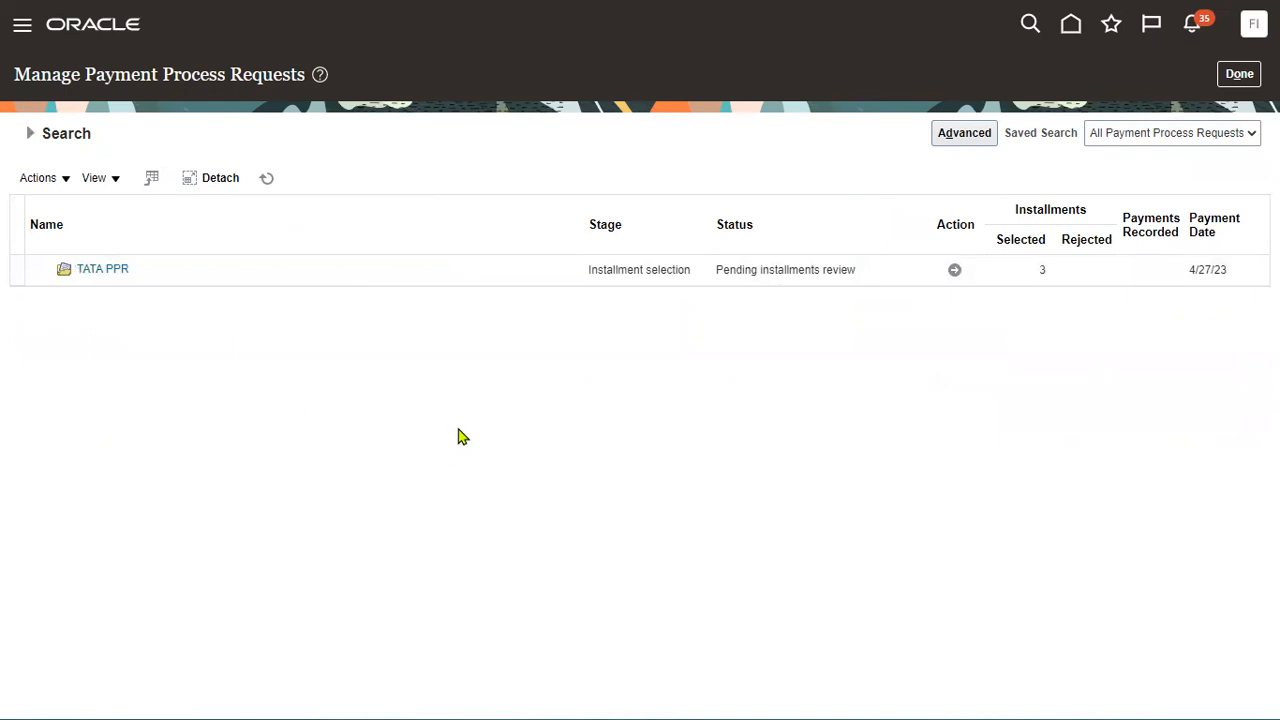
pyautogui.click(292, 272)
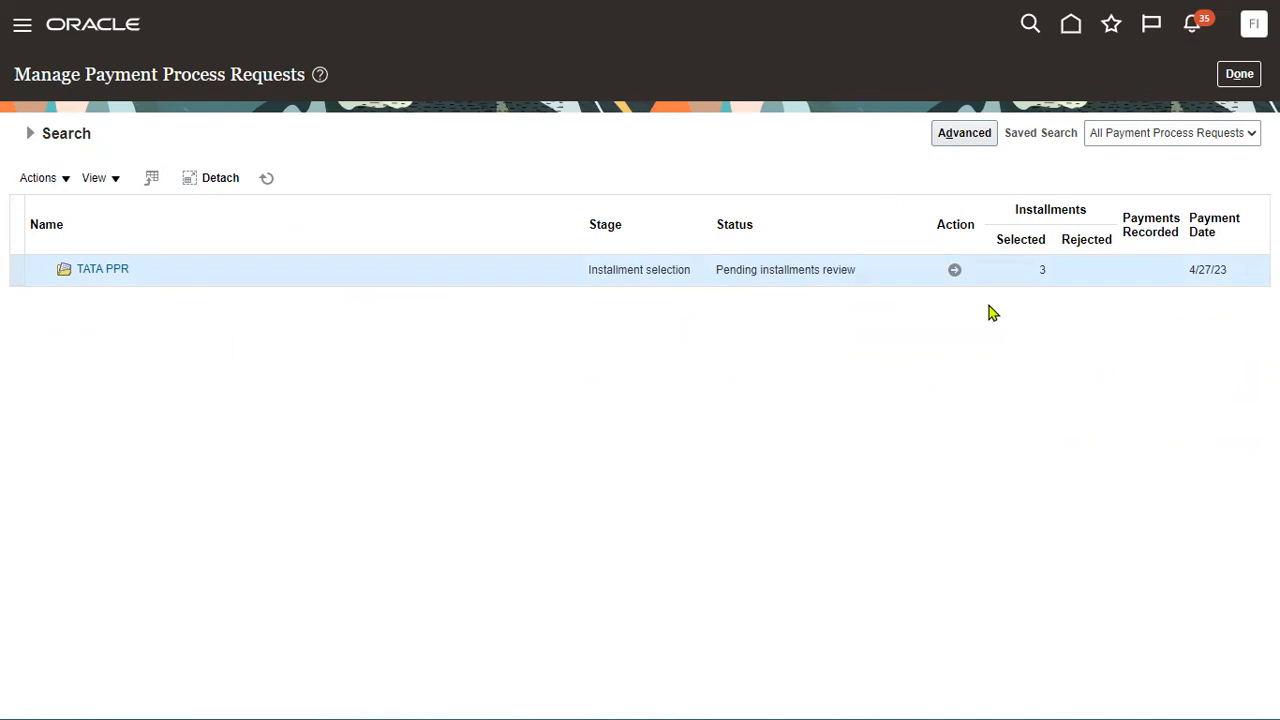
# Review TATA PPR's selected and not-selected installments and conversion rates, then submit the three installments.
pyautogui.doubleClick(1043, 268)
pyautogui.click(955, 271)
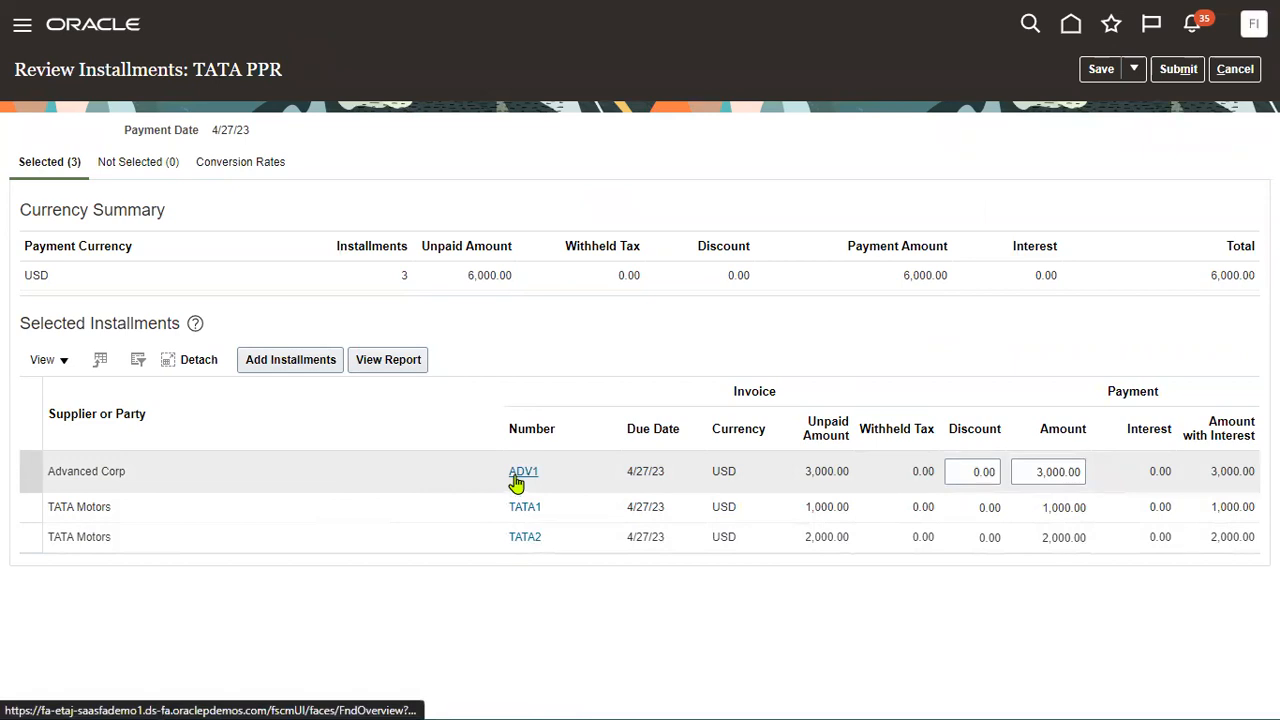
pyautogui.click(130, 165)
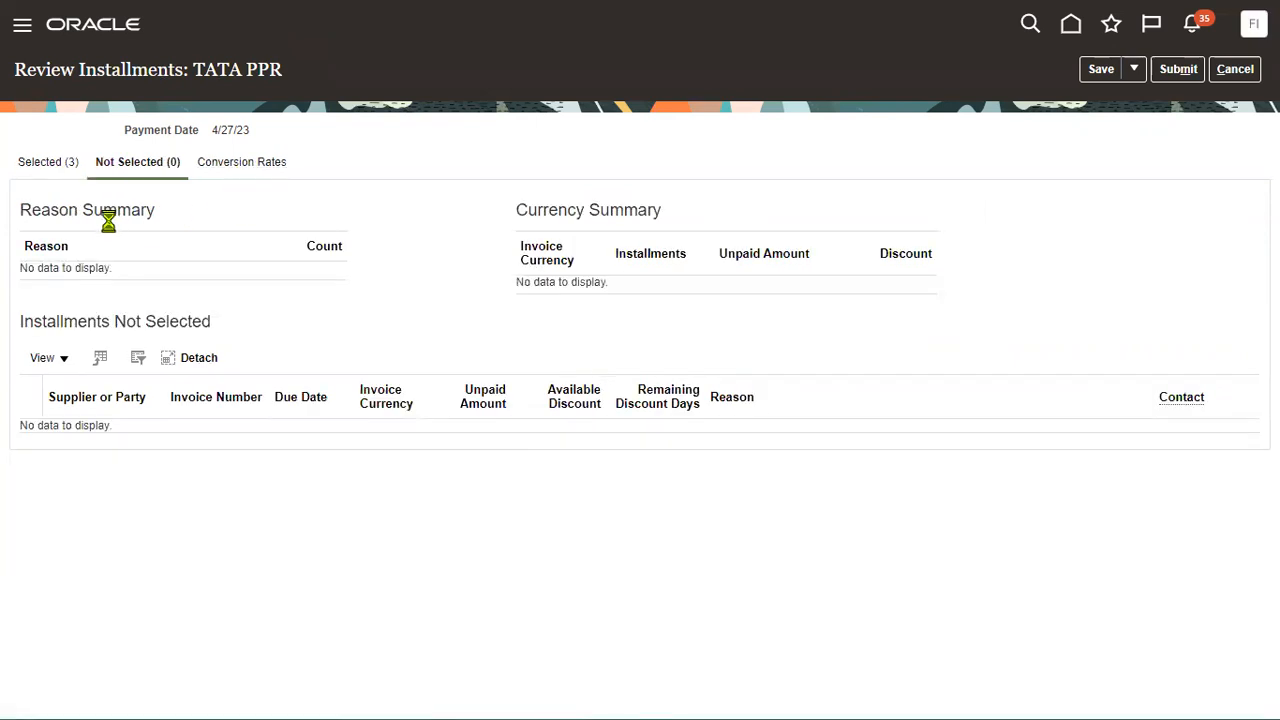
pyautogui.click(229, 170)
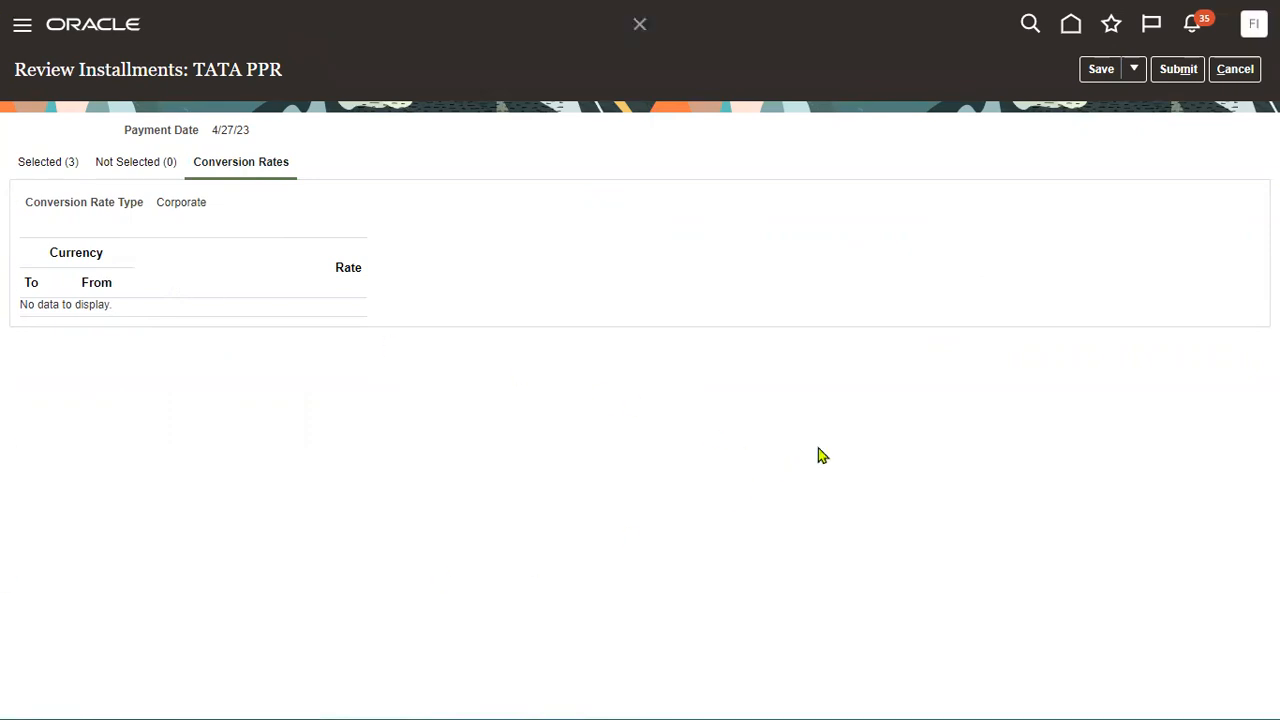
pyautogui.click(1163, 72)
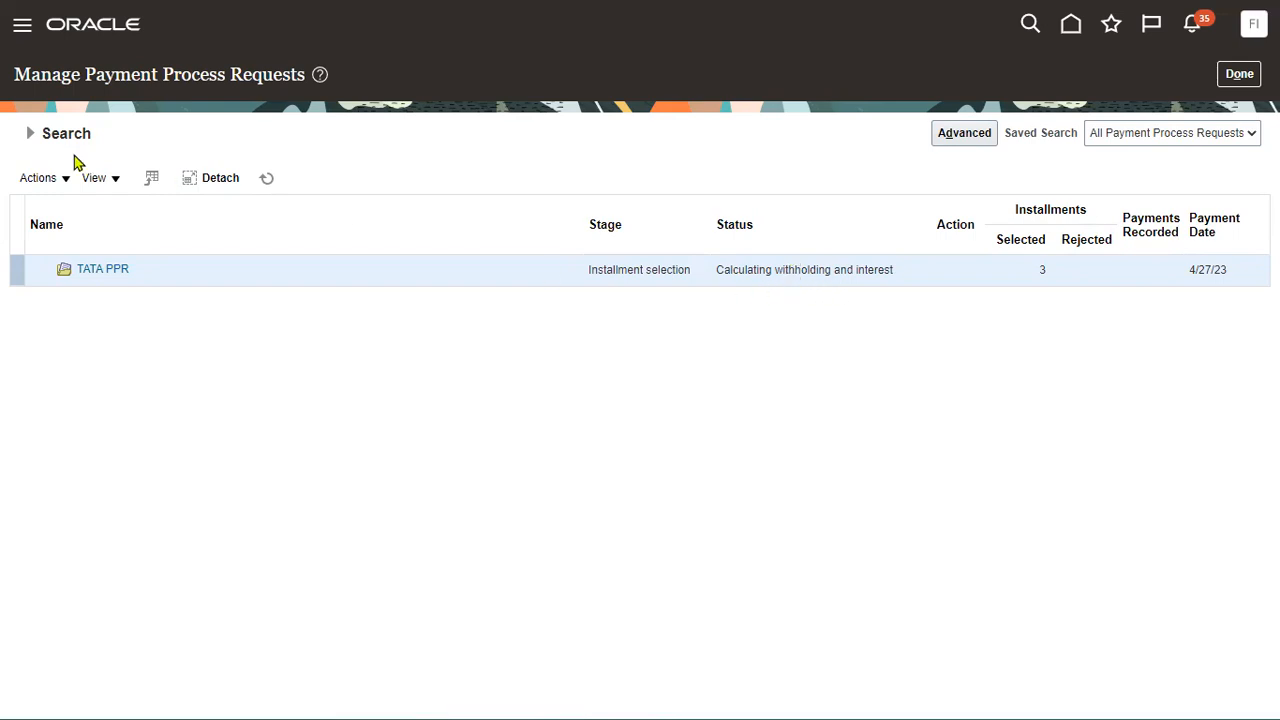
# Refresh the request search and open TATA PPR's two proposed payments totalling 6,000.00 USD.
pyautogui.click(31, 133)
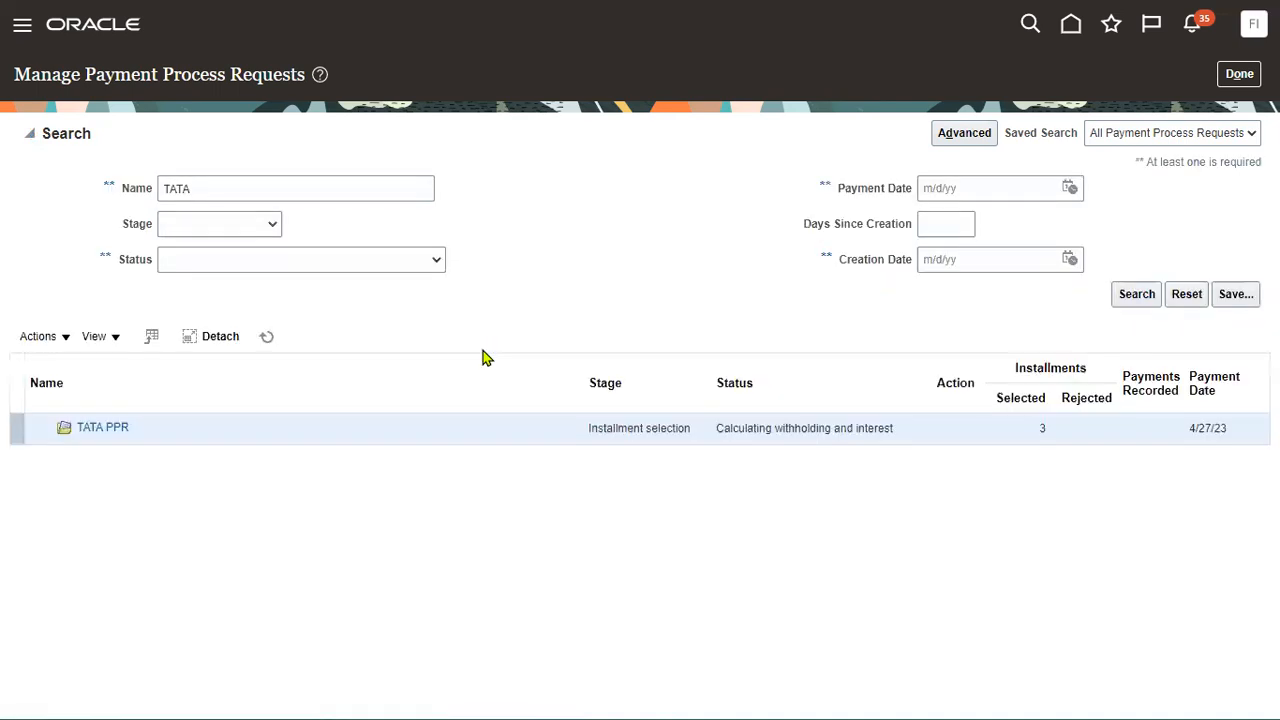
pyautogui.click(1143, 294)
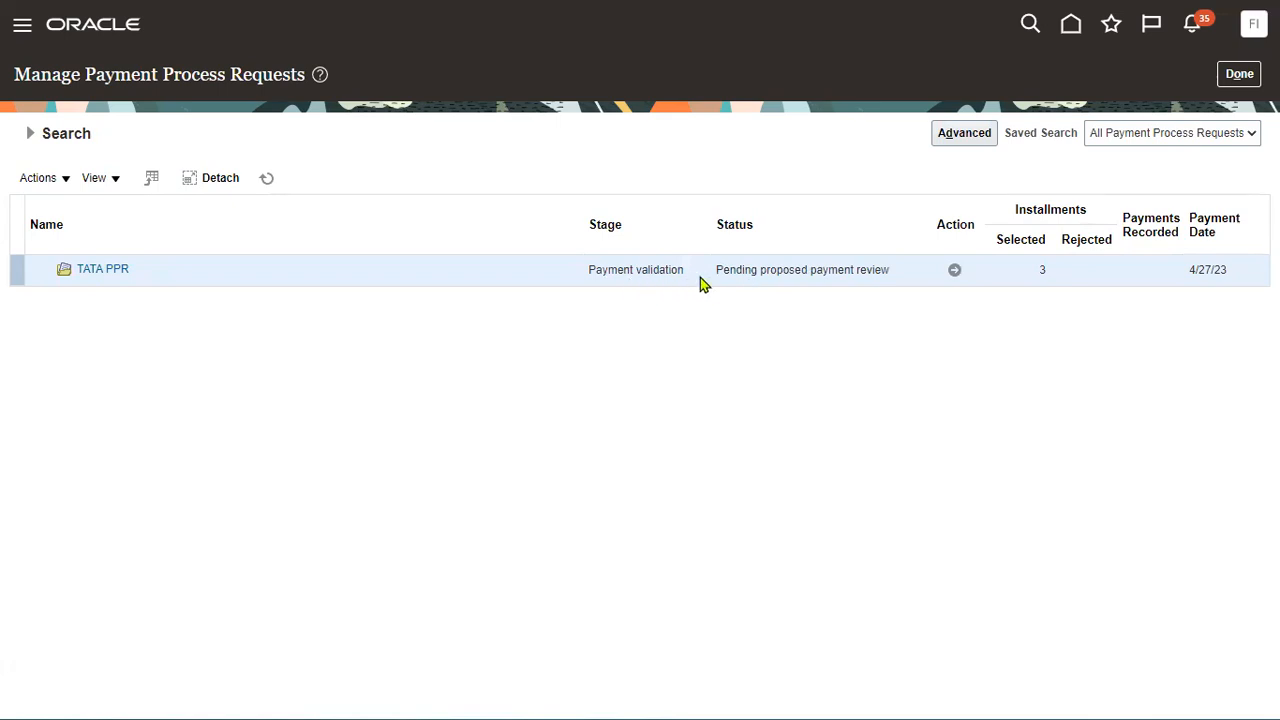
pyautogui.click(953, 271)
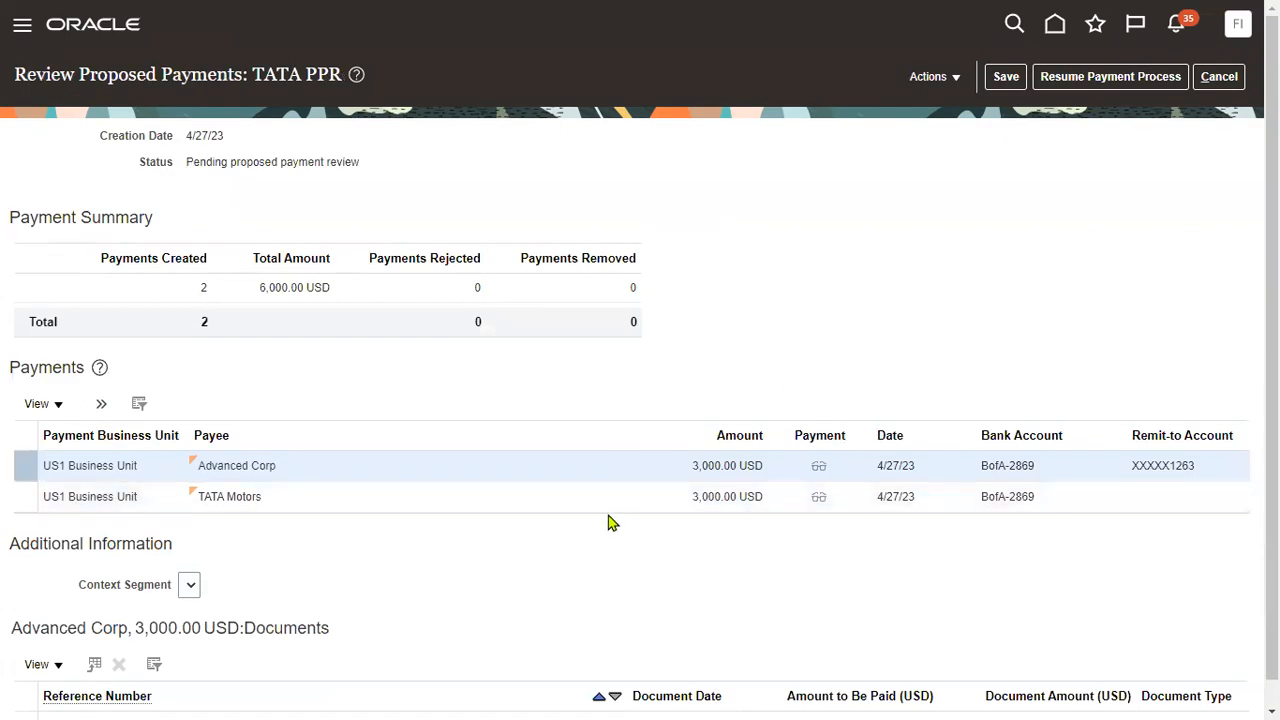
# Review the documents behind the TATA Motors 3,000.00 USD payment.
pyautogui.doubleClick(703, 465)
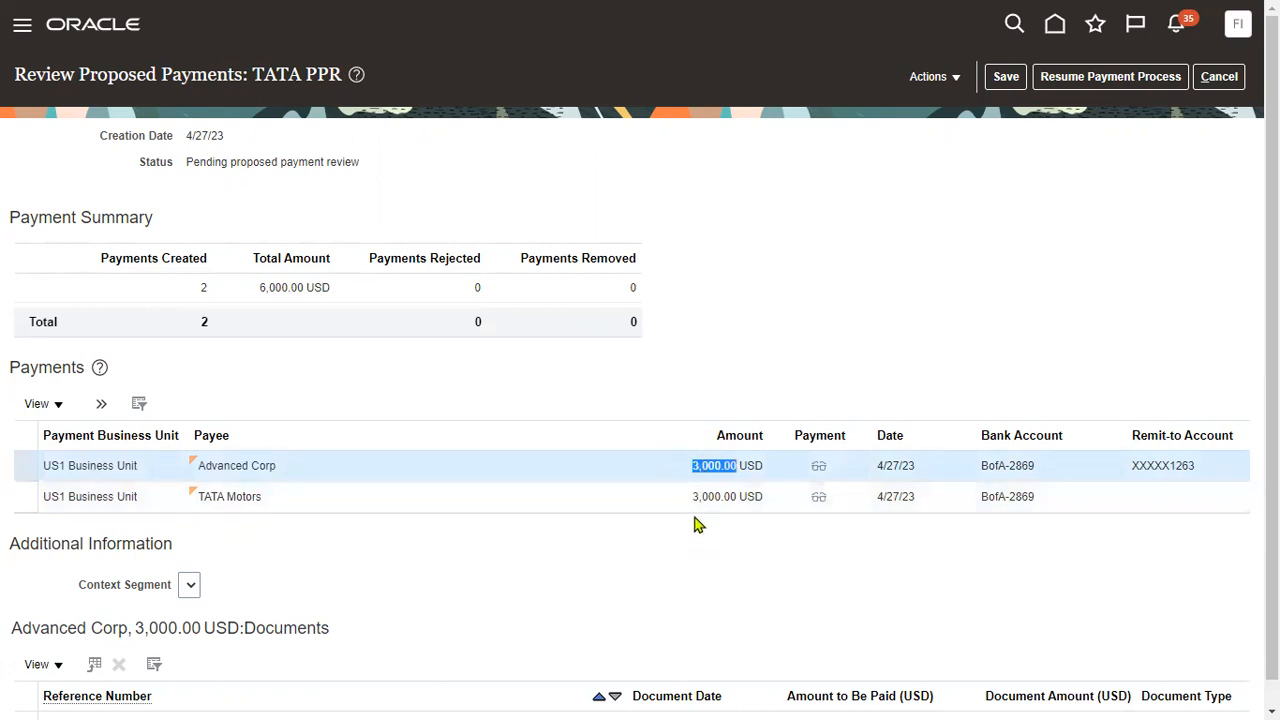
pyautogui.click(702, 495)
pyautogui.doubleClick(702, 495)
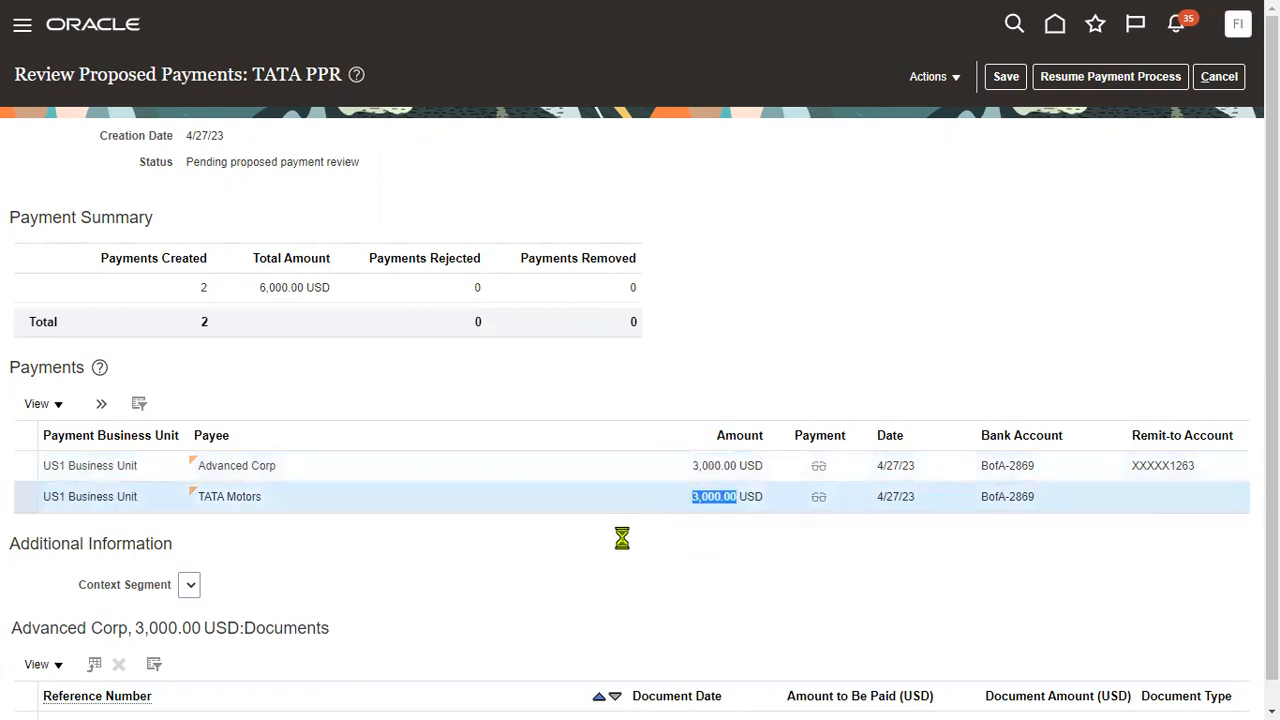
pyautogui.scroll(-1, 607, 530)
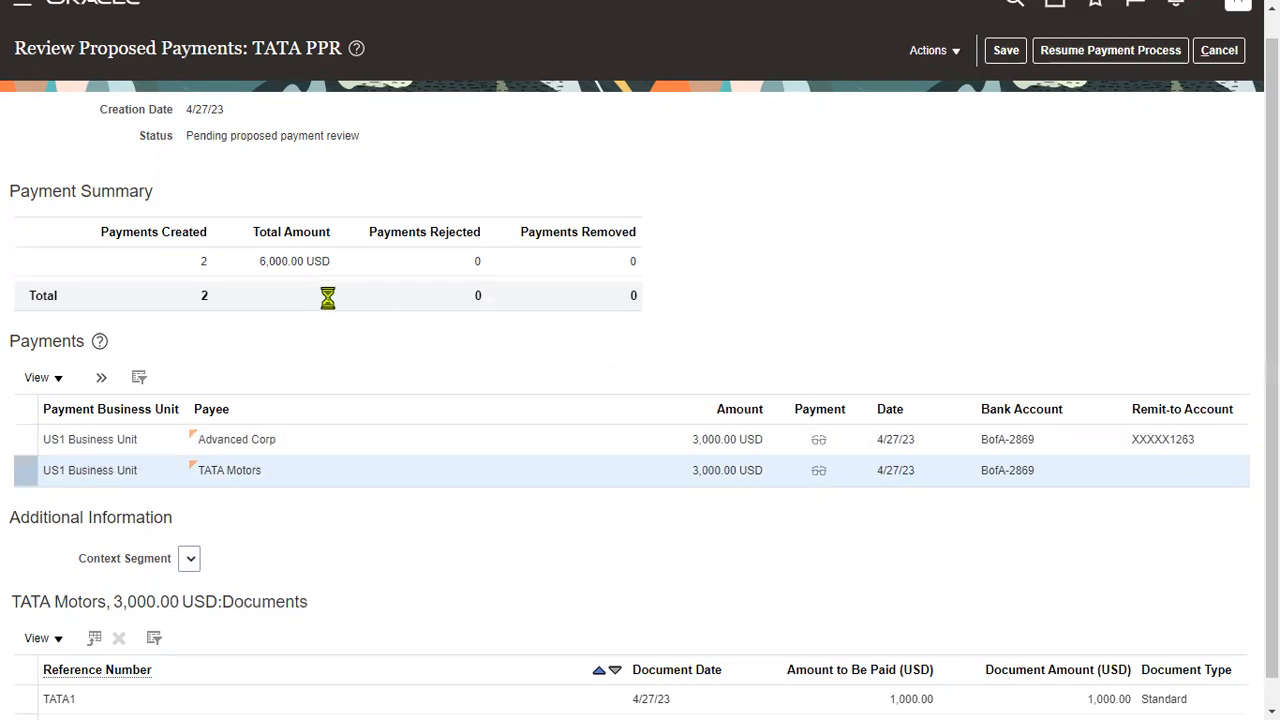
pyautogui.scroll(1, 280, 299)
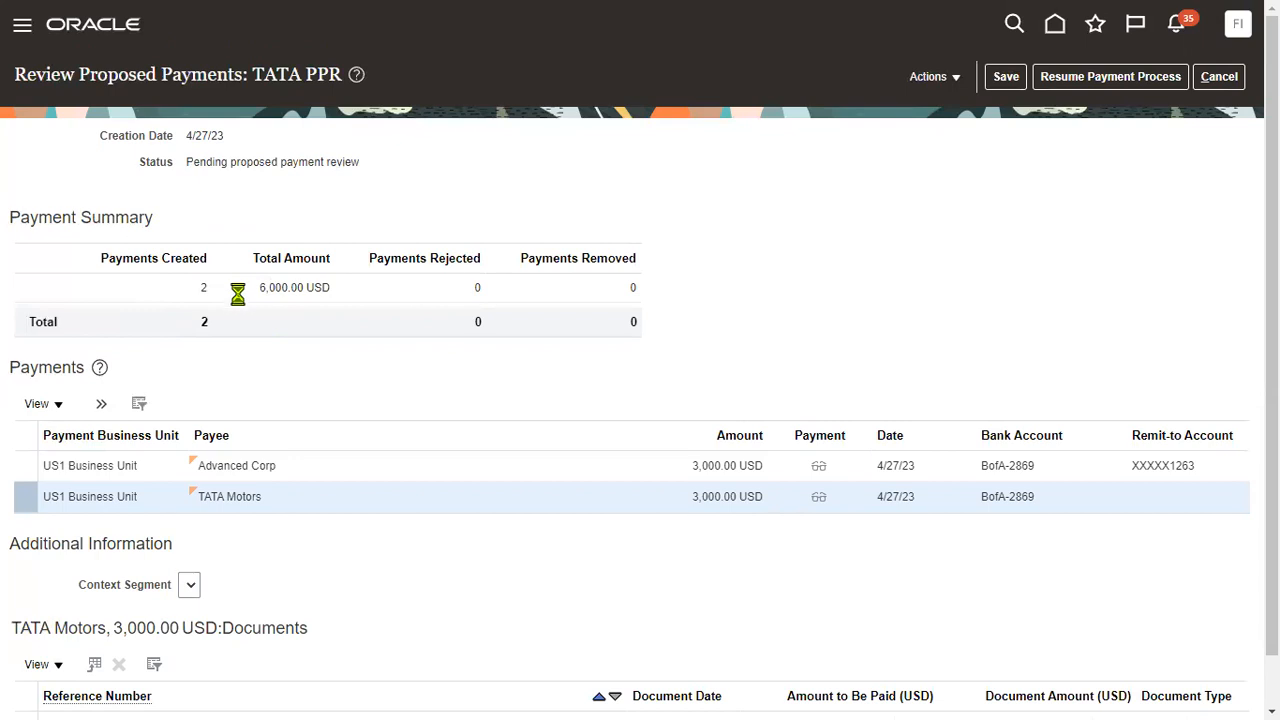
pyautogui.scroll(-1, 266, 545)
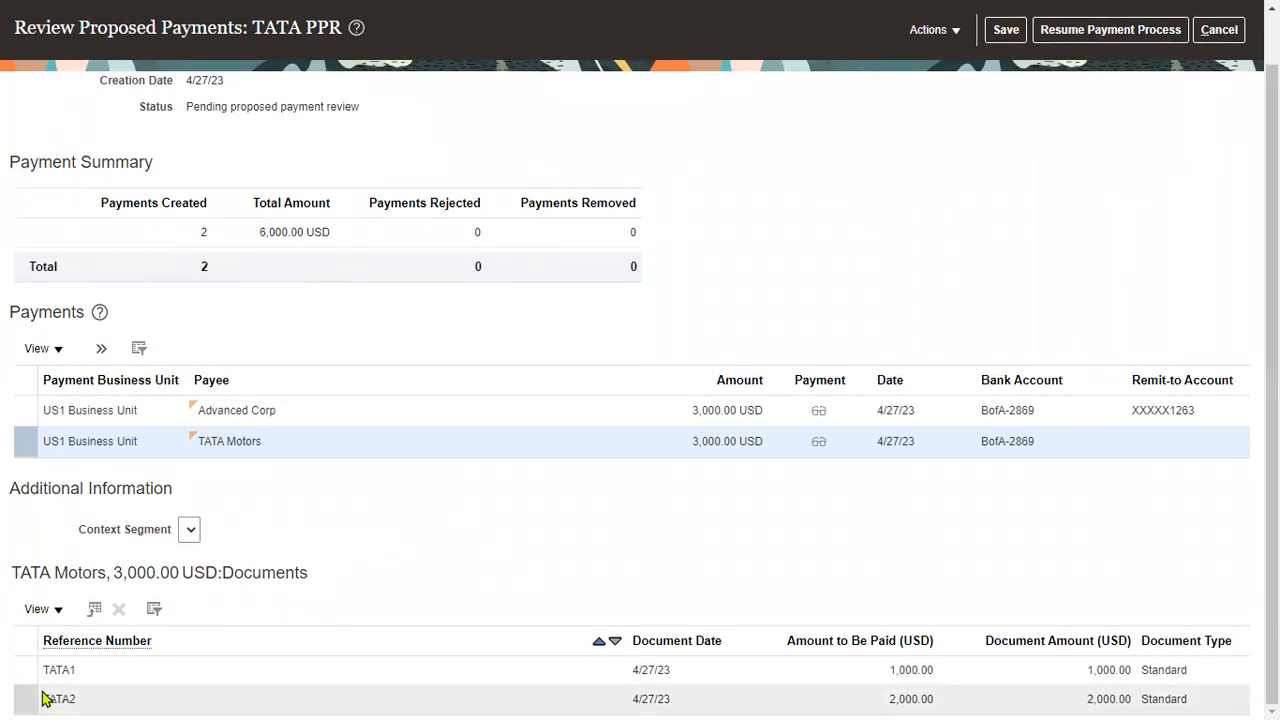
# Check the Advanced Corp payment's documents and resume TATA PPR's payment process.
pyautogui.click(396, 405)
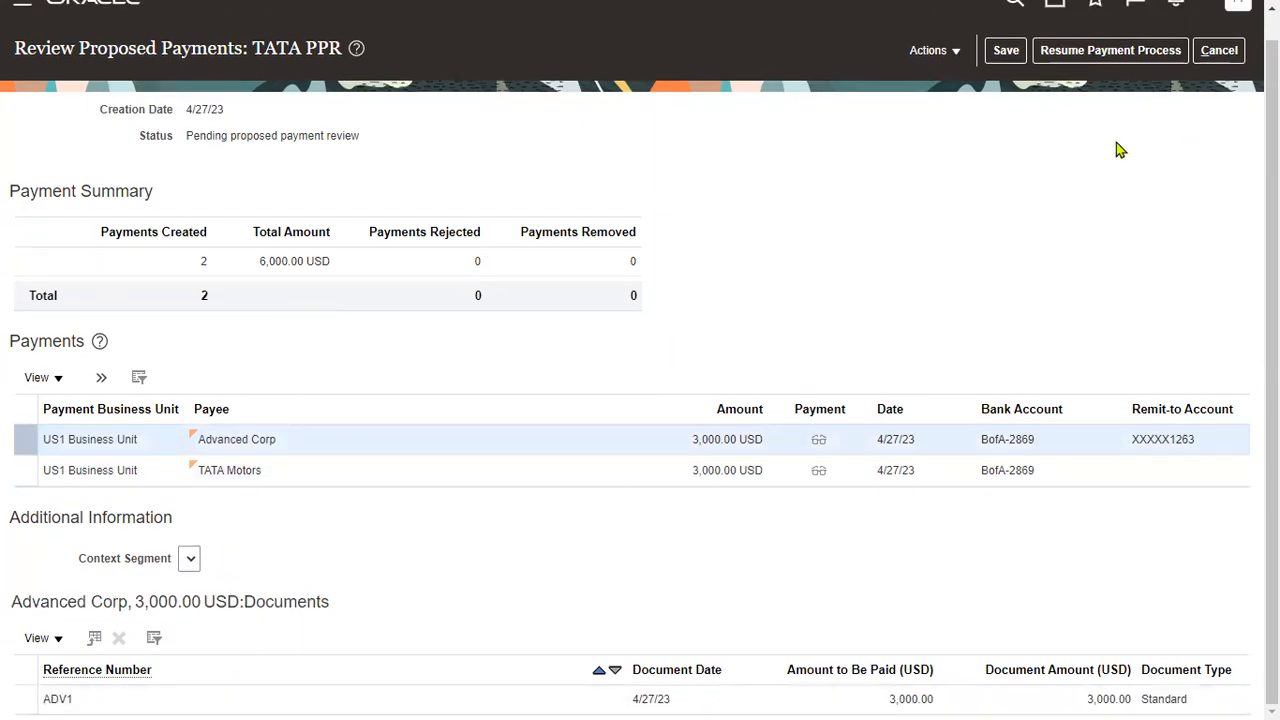
pyautogui.scroll(1, 1084, 126)
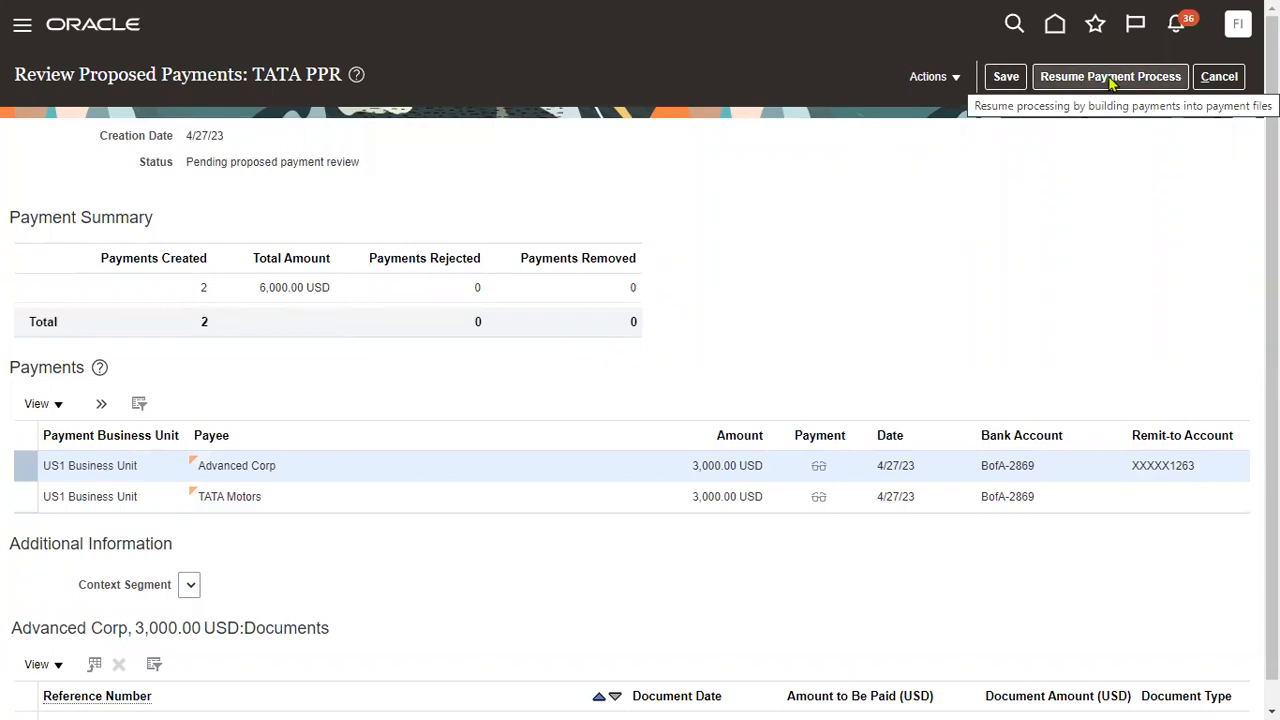
pyautogui.click(1086, 84)
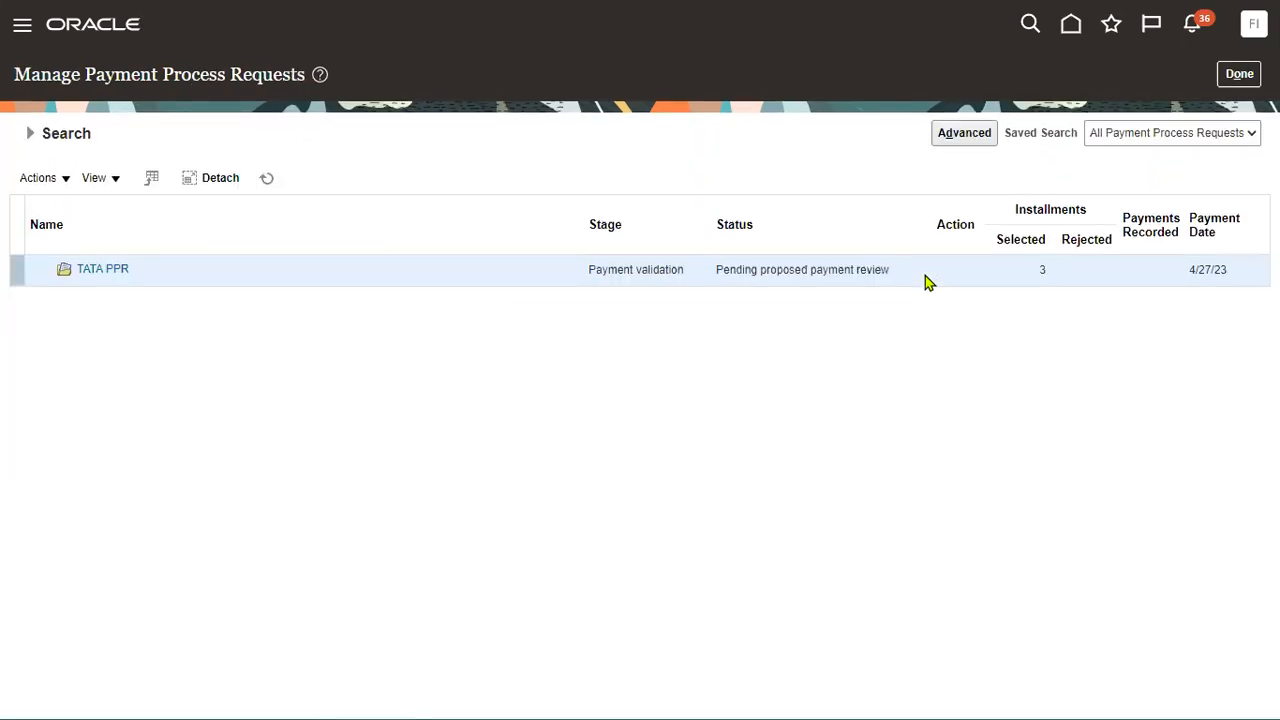
# Open Scheduled Processes from the Navigator's Tools section to see recent payment processes.
pyautogui.click(29, 134)
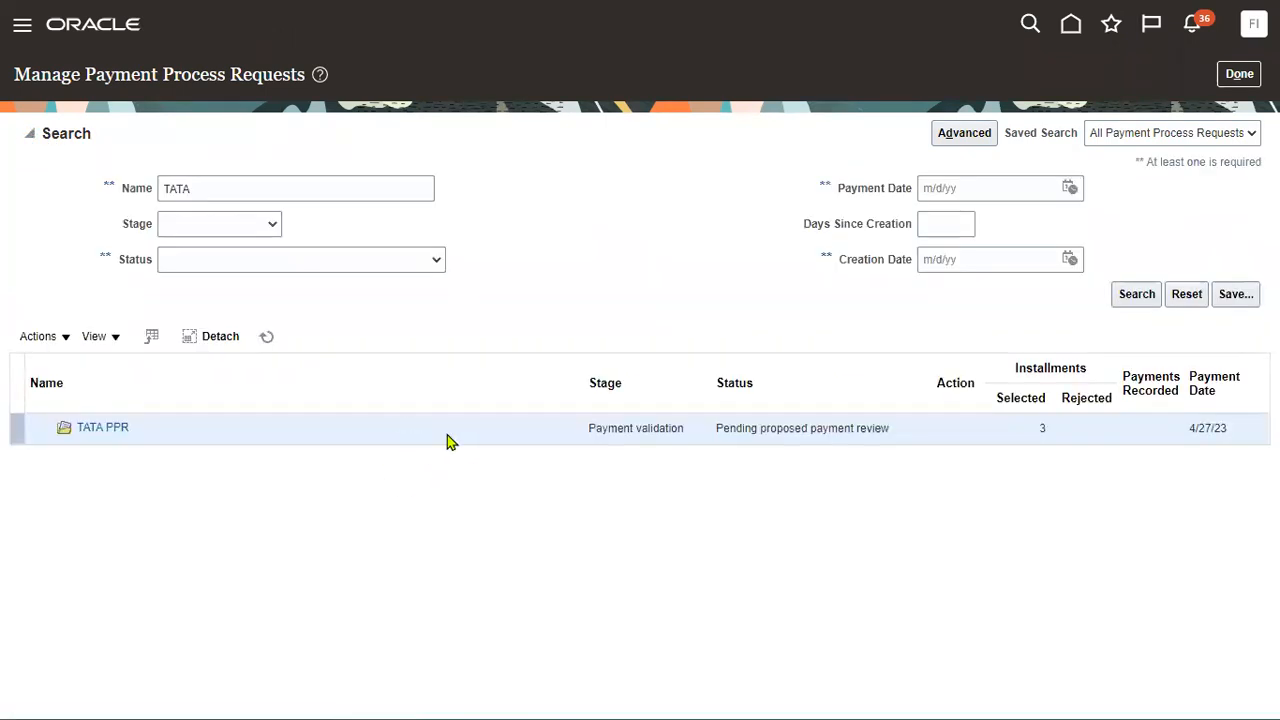
pyautogui.click(22, 31)
pyautogui.scroll(-6, 294, 526)
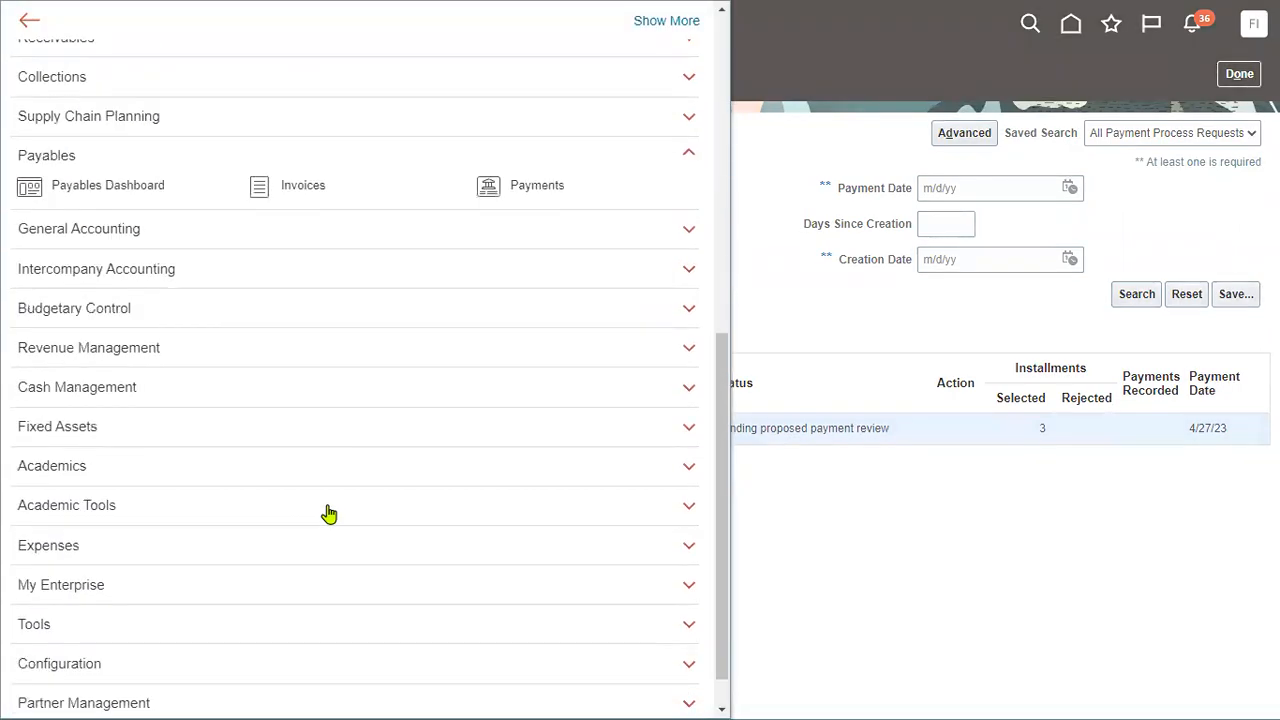
pyautogui.scroll(-1, 320, 512)
pyautogui.click(155, 576)
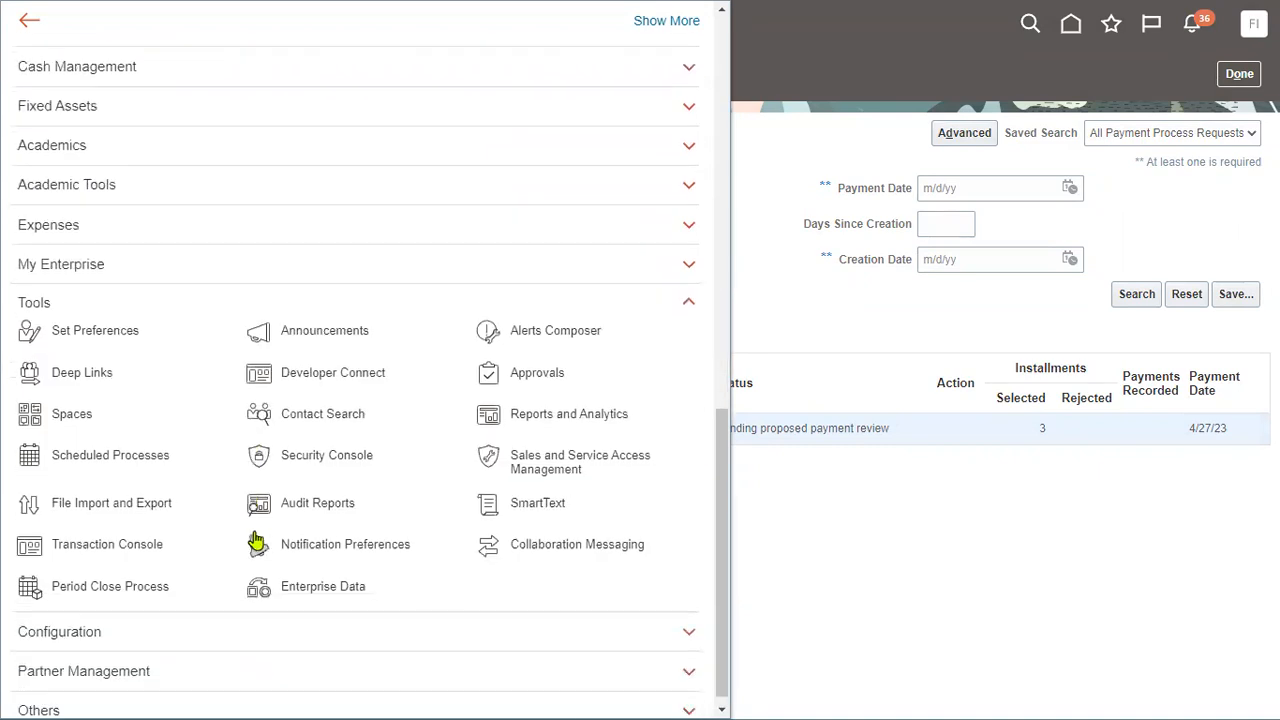
pyautogui.click(100, 456)
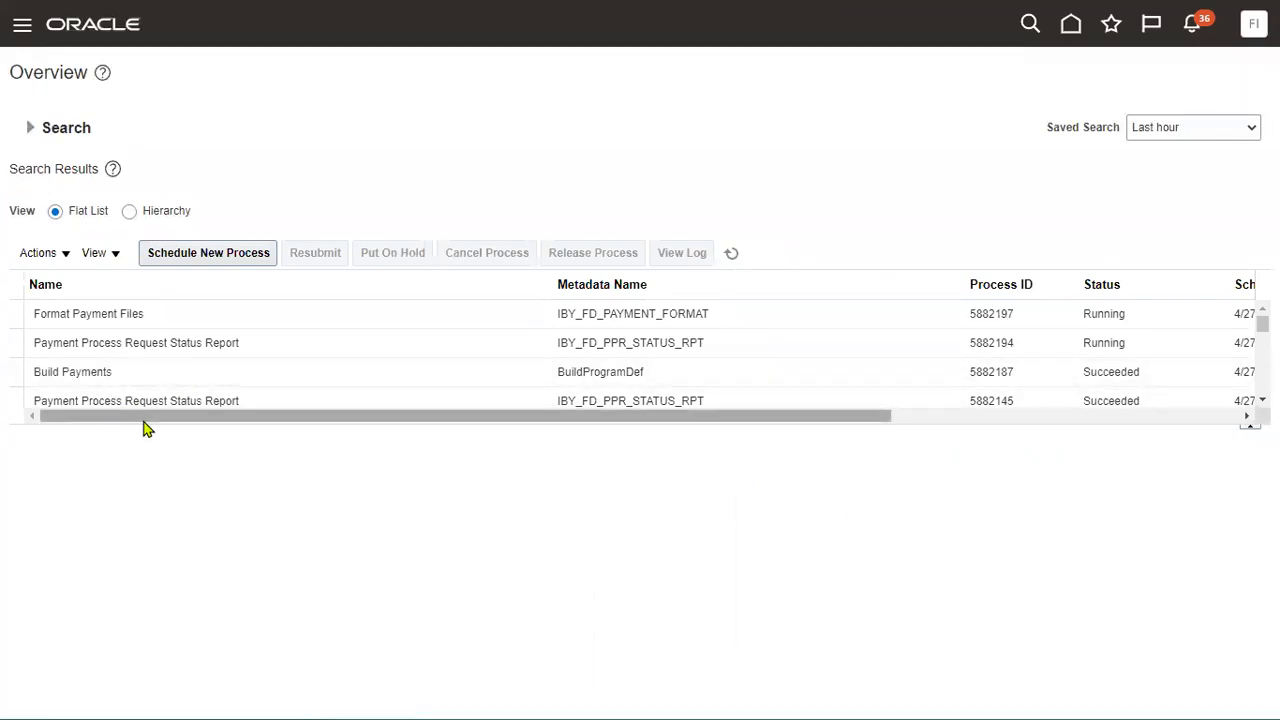
# Enlarge the processes table and inspect recent payment processes such as Build Payments 5882140.
pyautogui.moveTo(934, 429); pyautogui.dragTo(917, 648)
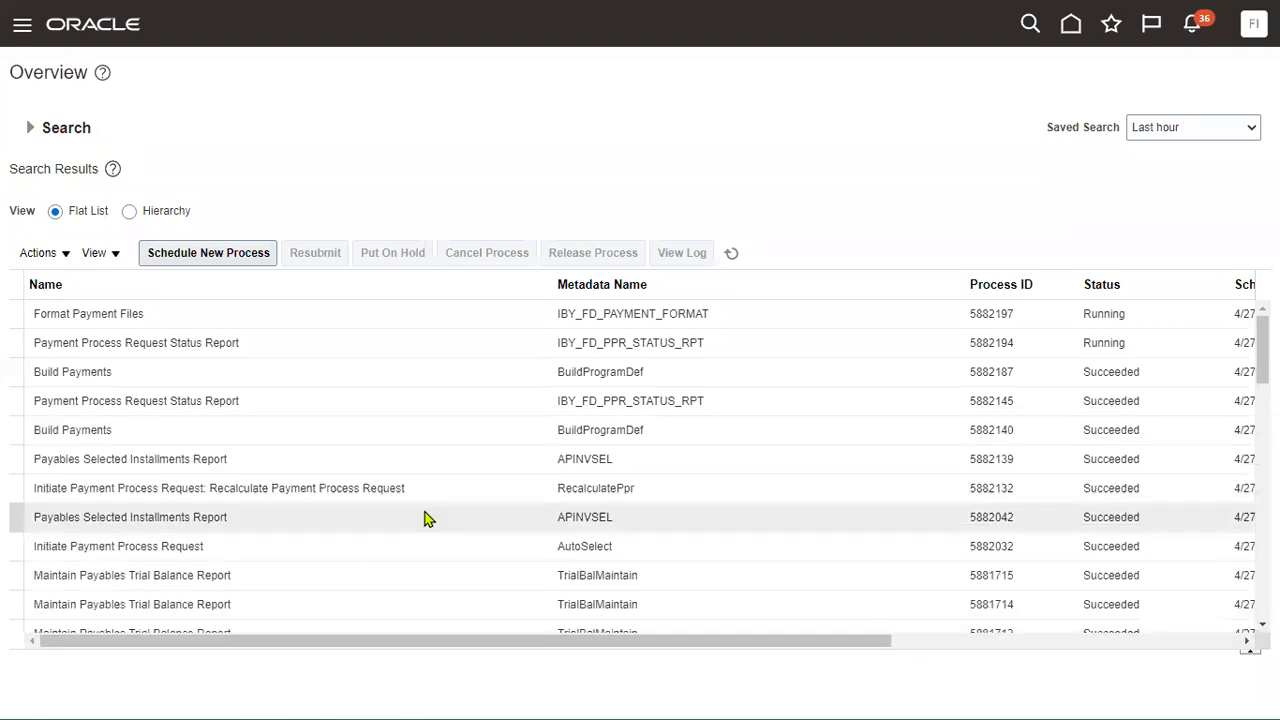
pyautogui.click(124, 463)
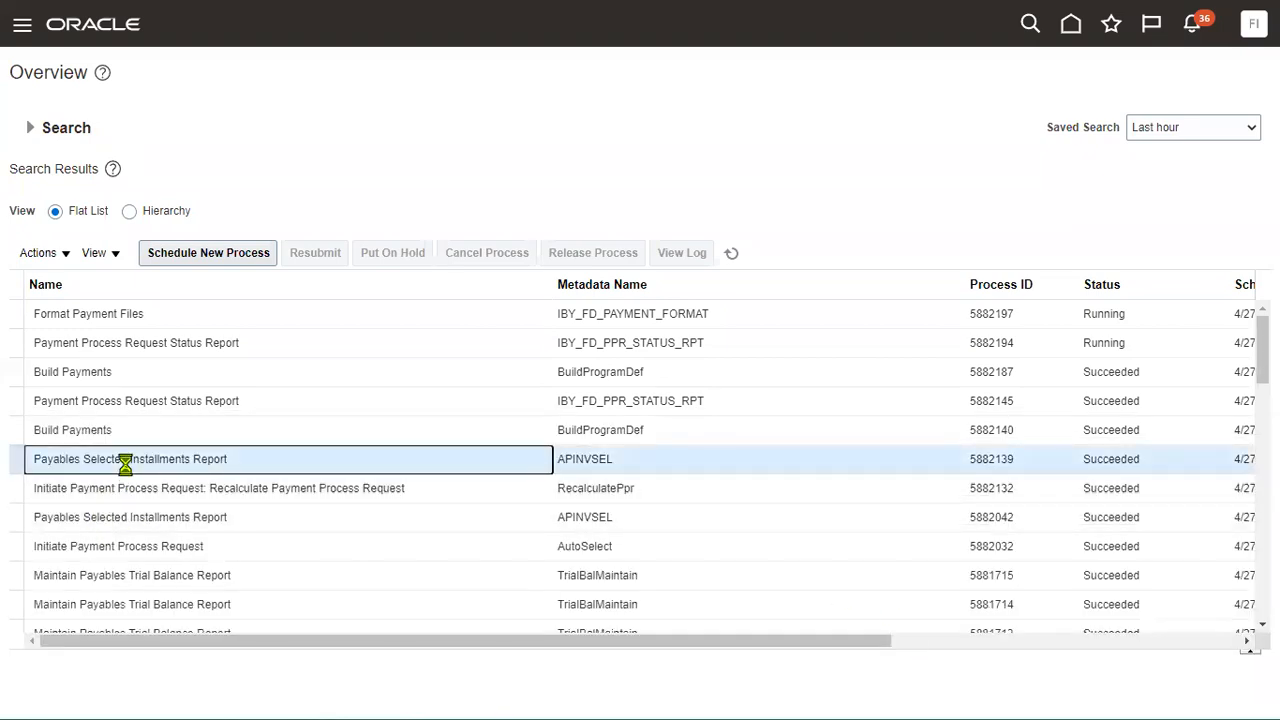
pyautogui.click(110, 431)
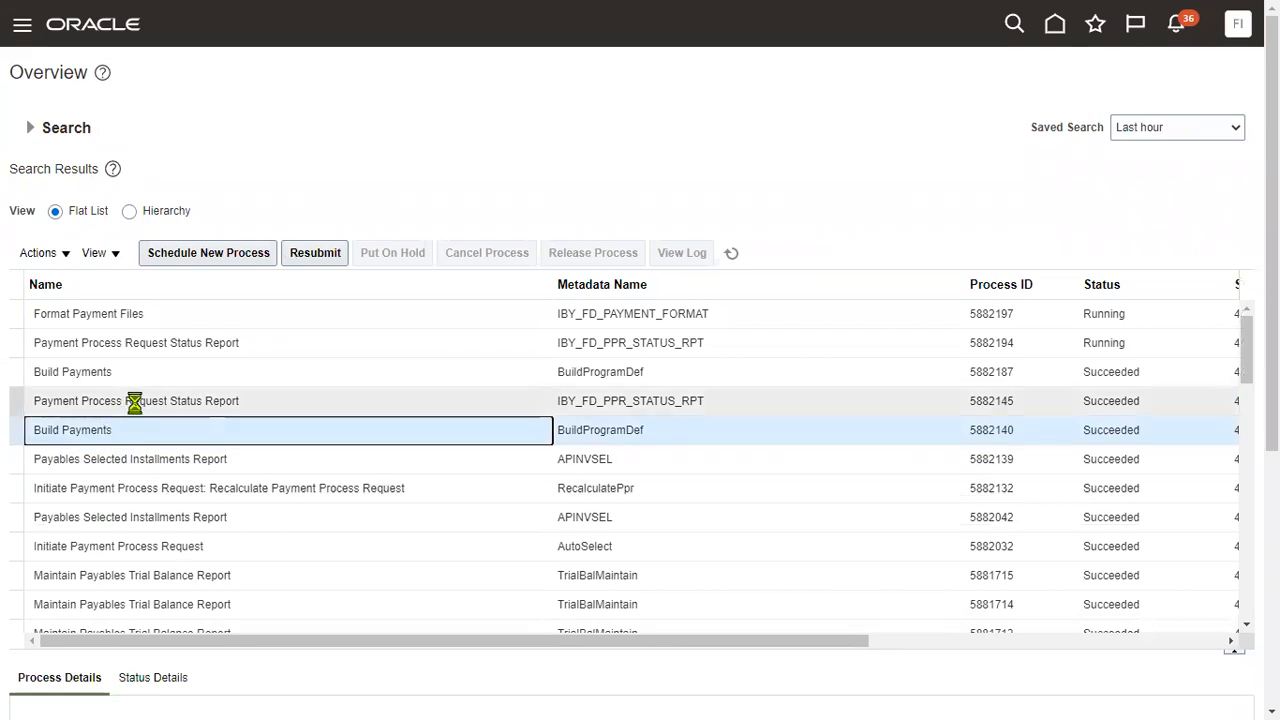
pyautogui.click(134, 401)
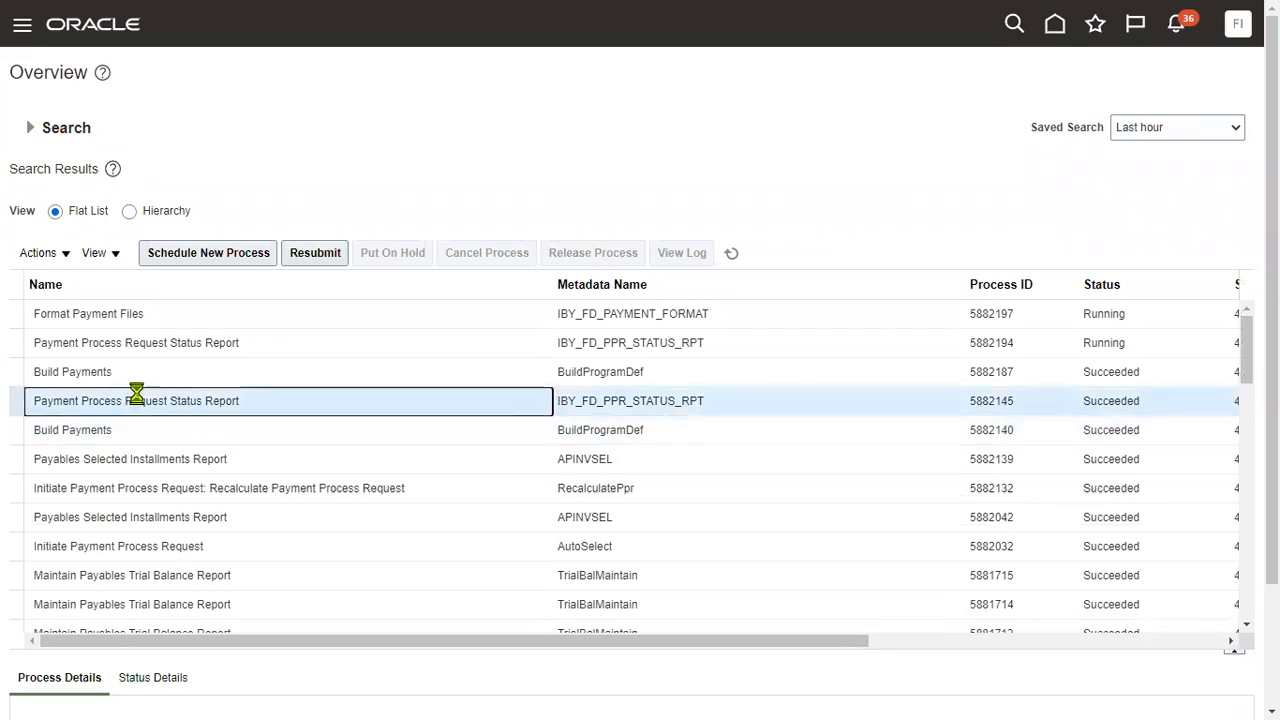
pyautogui.click(132, 372)
pyautogui.click(176, 314)
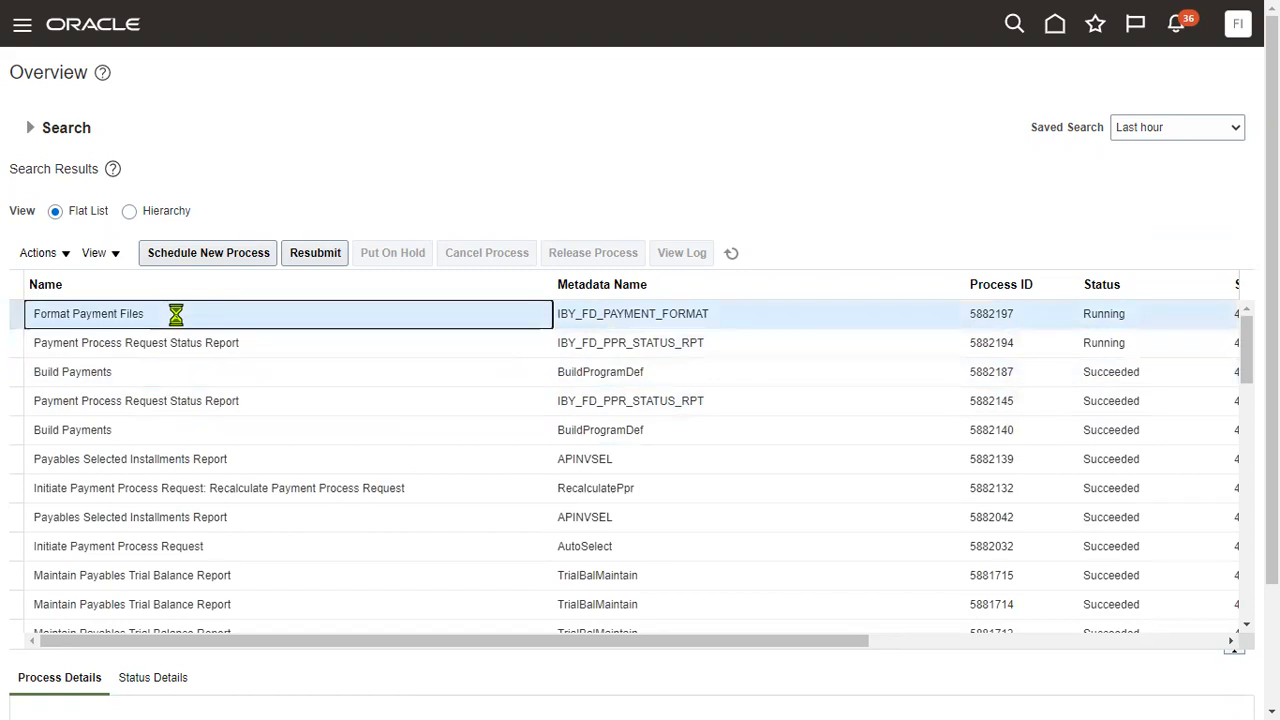
# Review Build Payments 5882187's details and its log and output attachments, then close them.
pyautogui.click(194, 371)
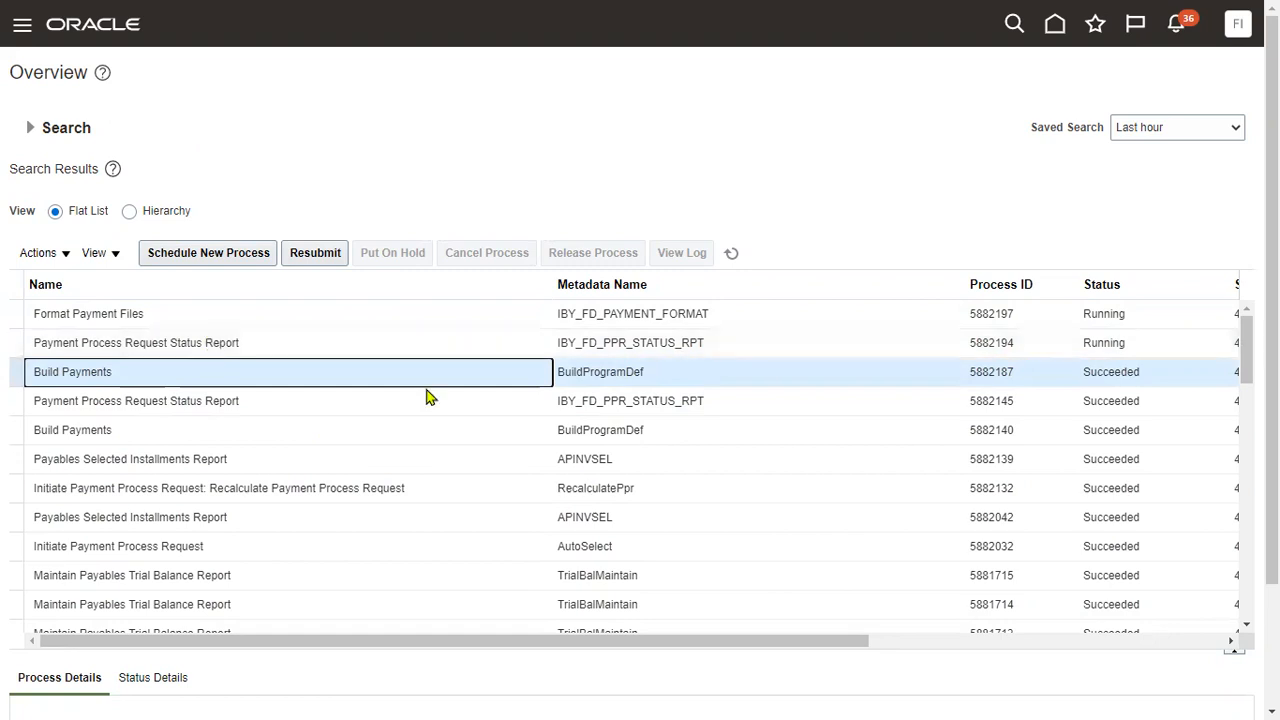
pyautogui.scroll(-3, 1137, 619)
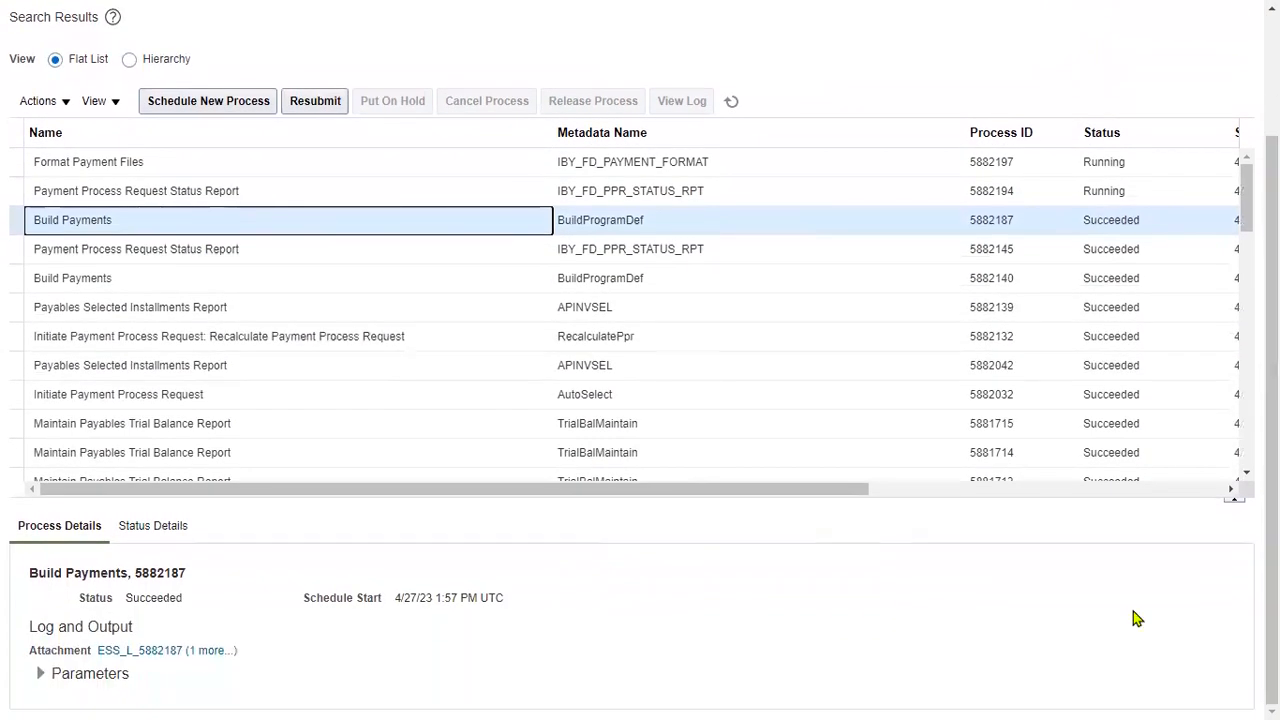
pyautogui.click(214, 651)
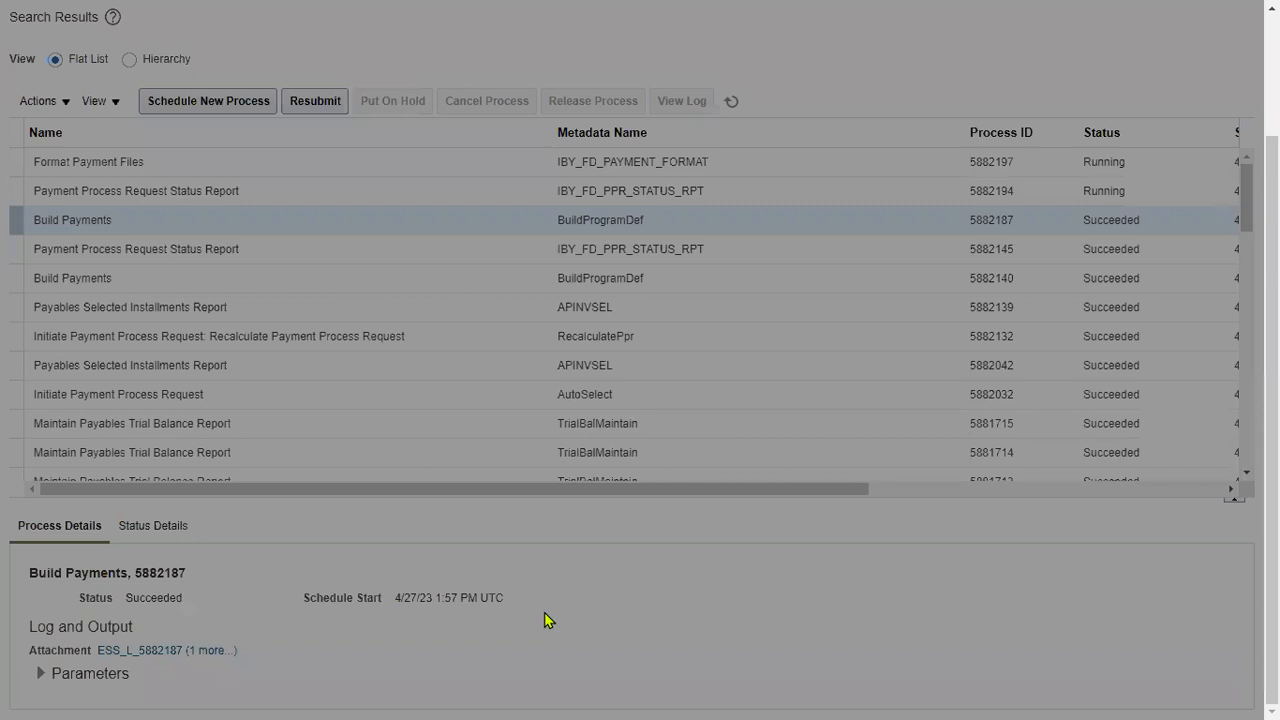
pyautogui.click(1068, 478)
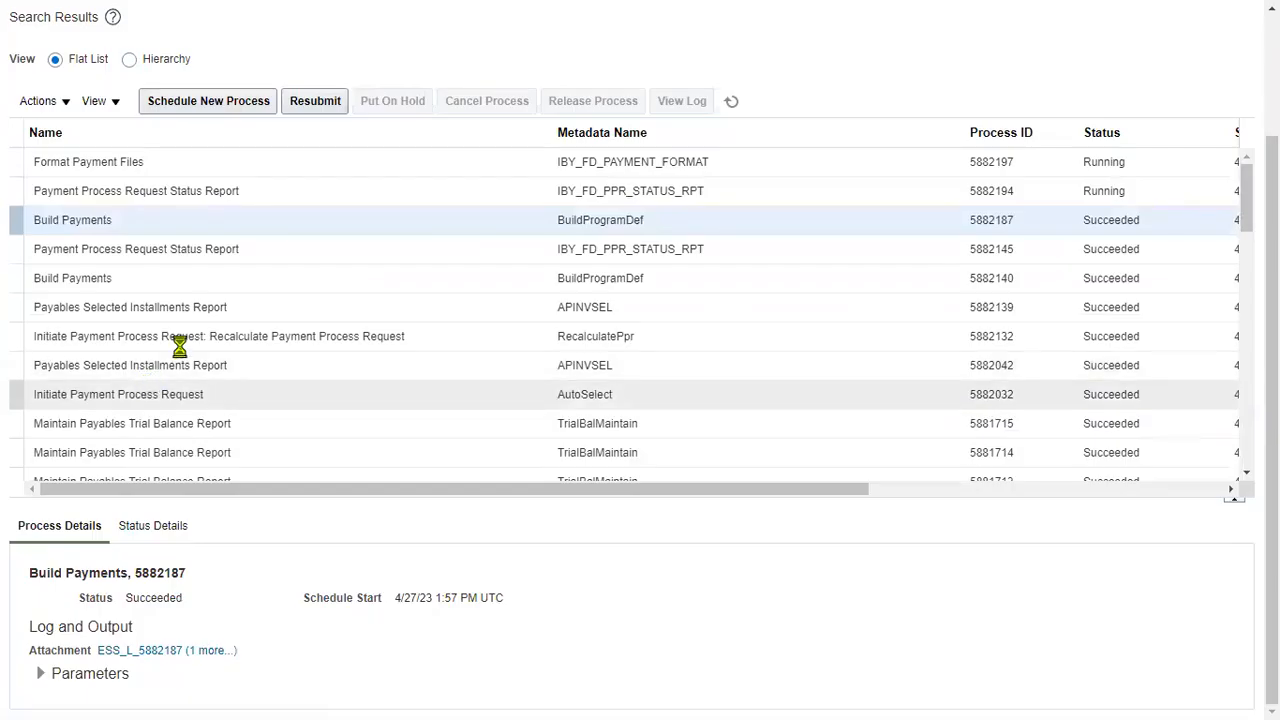
pyautogui.scroll(2, 94, 198)
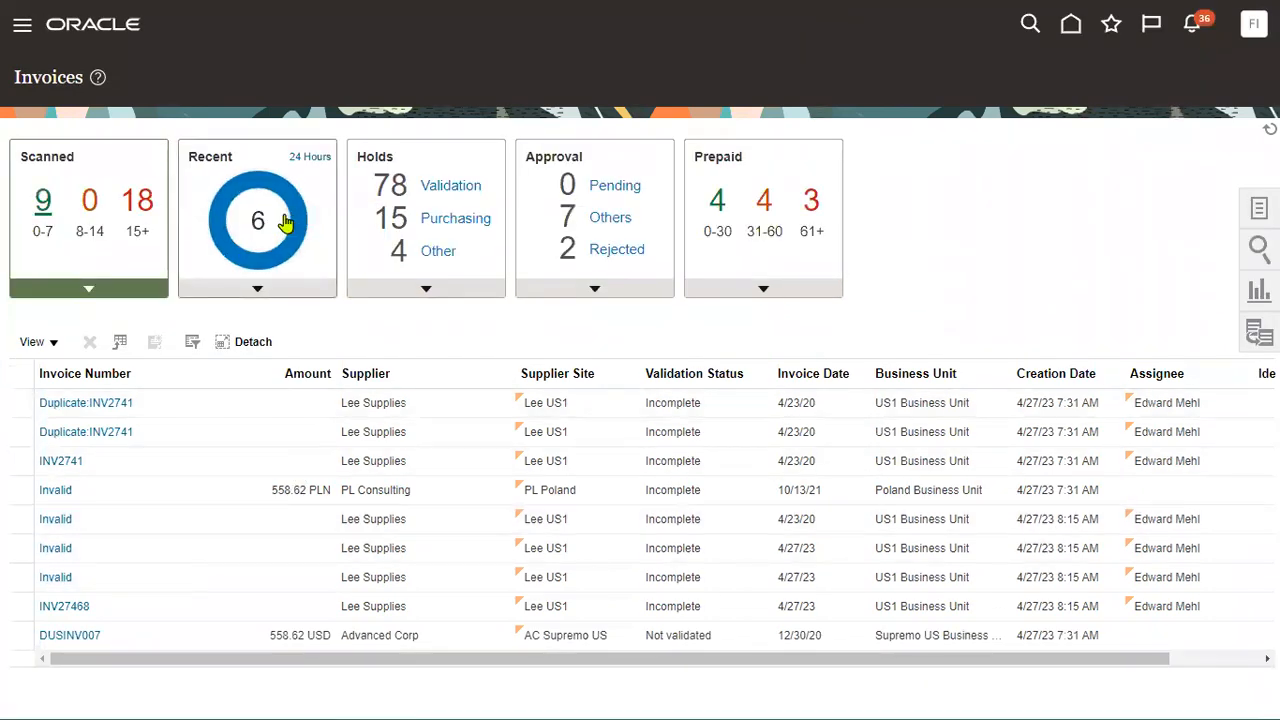
# List the last 24 hours' invoices and confirm TATA1 and TATA2 are still Not paid.
pyautogui.moveTo(298, 215)
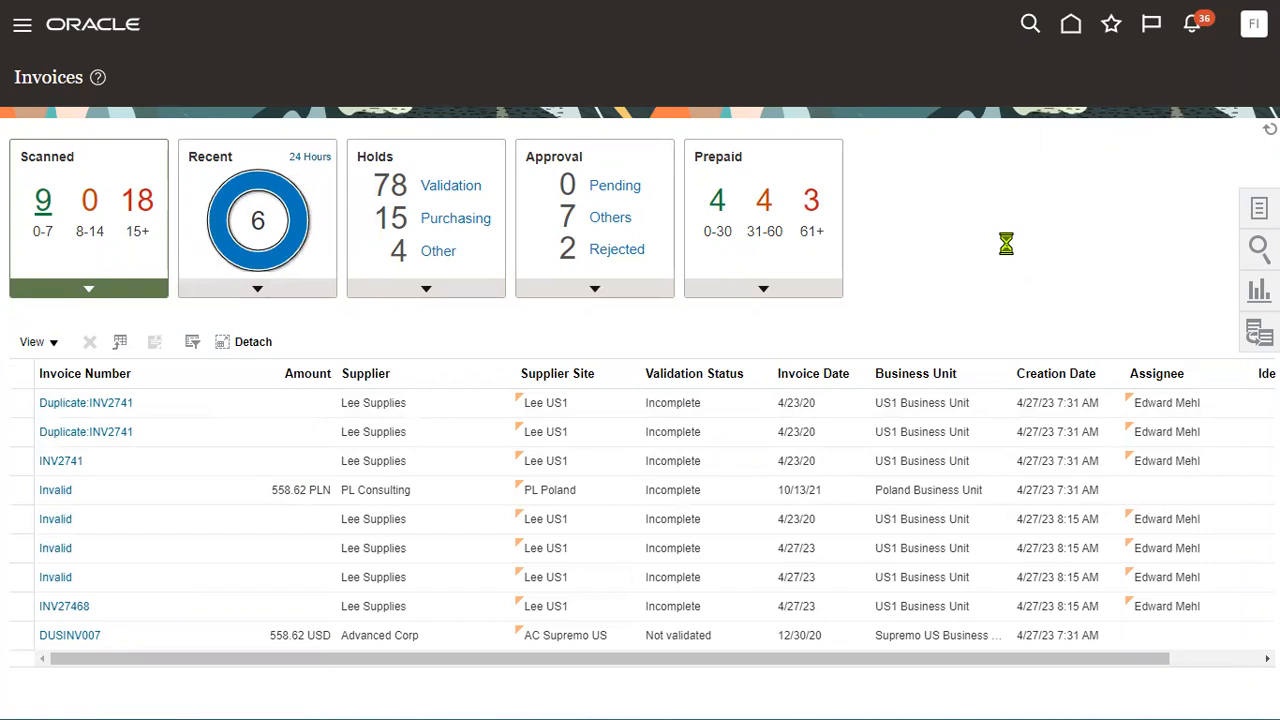
pyautogui.click(145, 497)
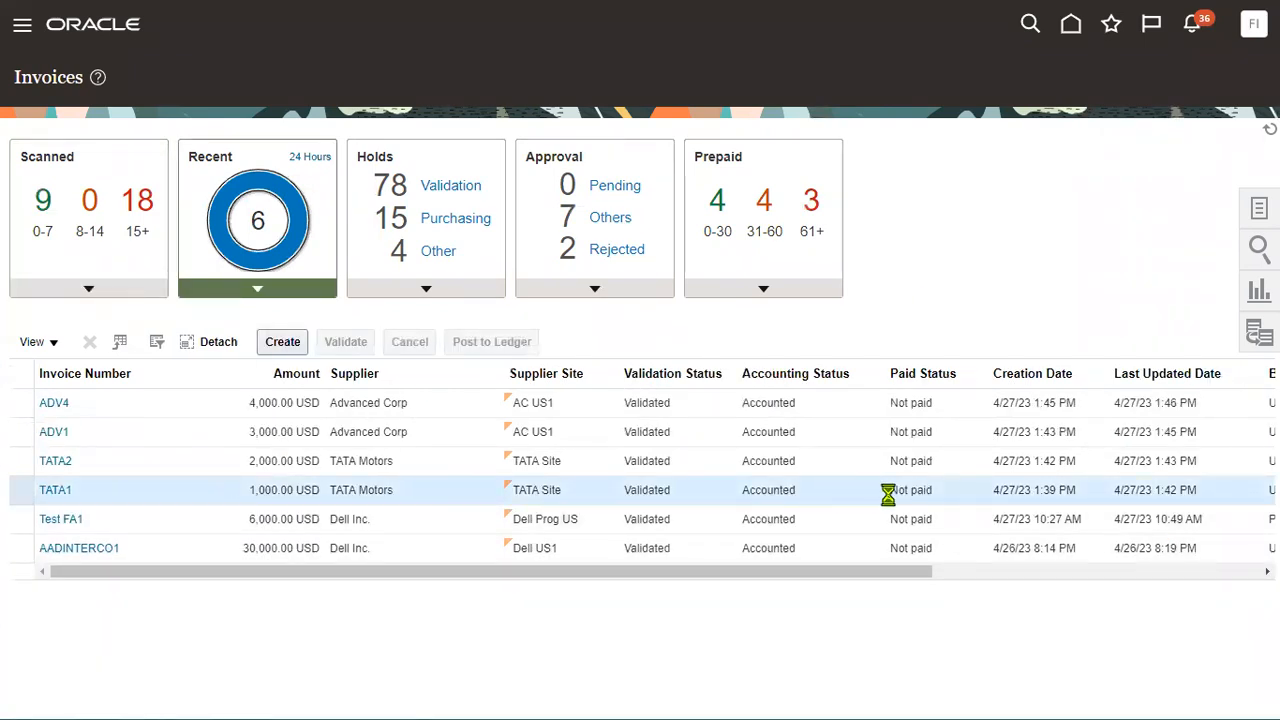
pyautogui.moveTo(888, 494); pyautogui.dragTo(932, 497)
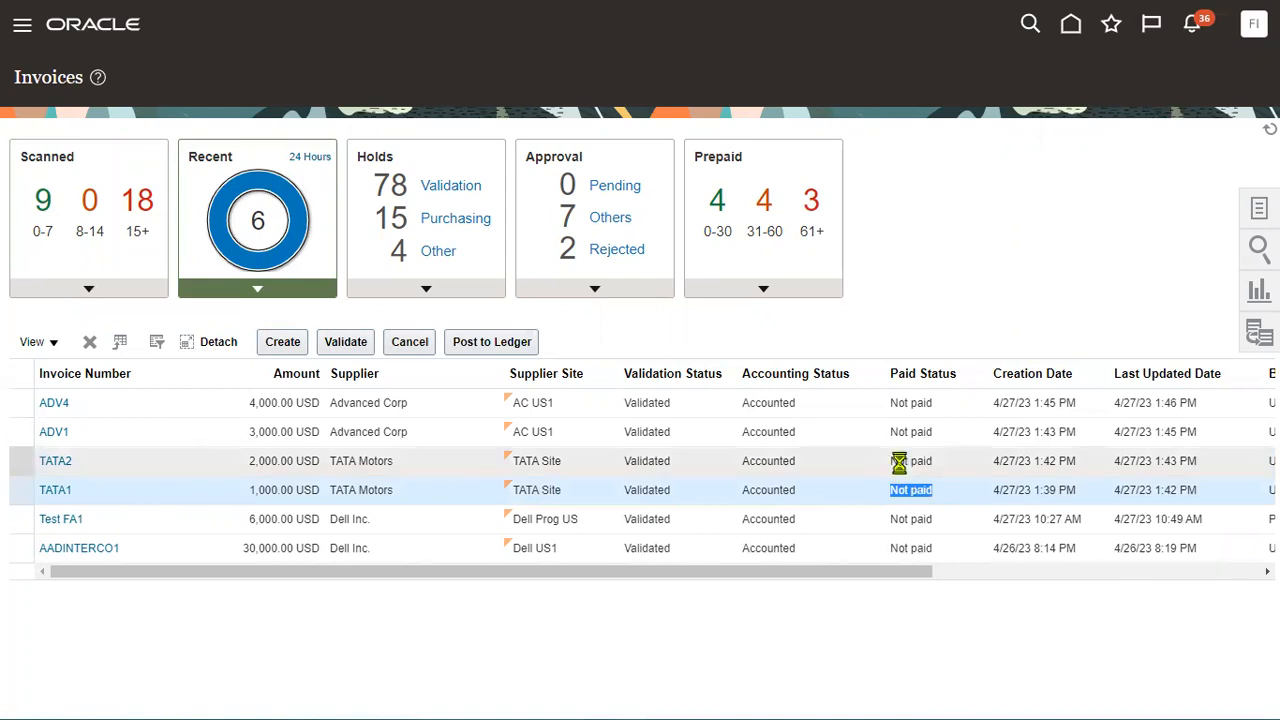
pyautogui.click(899, 462)
pyautogui.moveTo(889, 461); pyautogui.dragTo(932, 432)
pyautogui.click(920, 432)
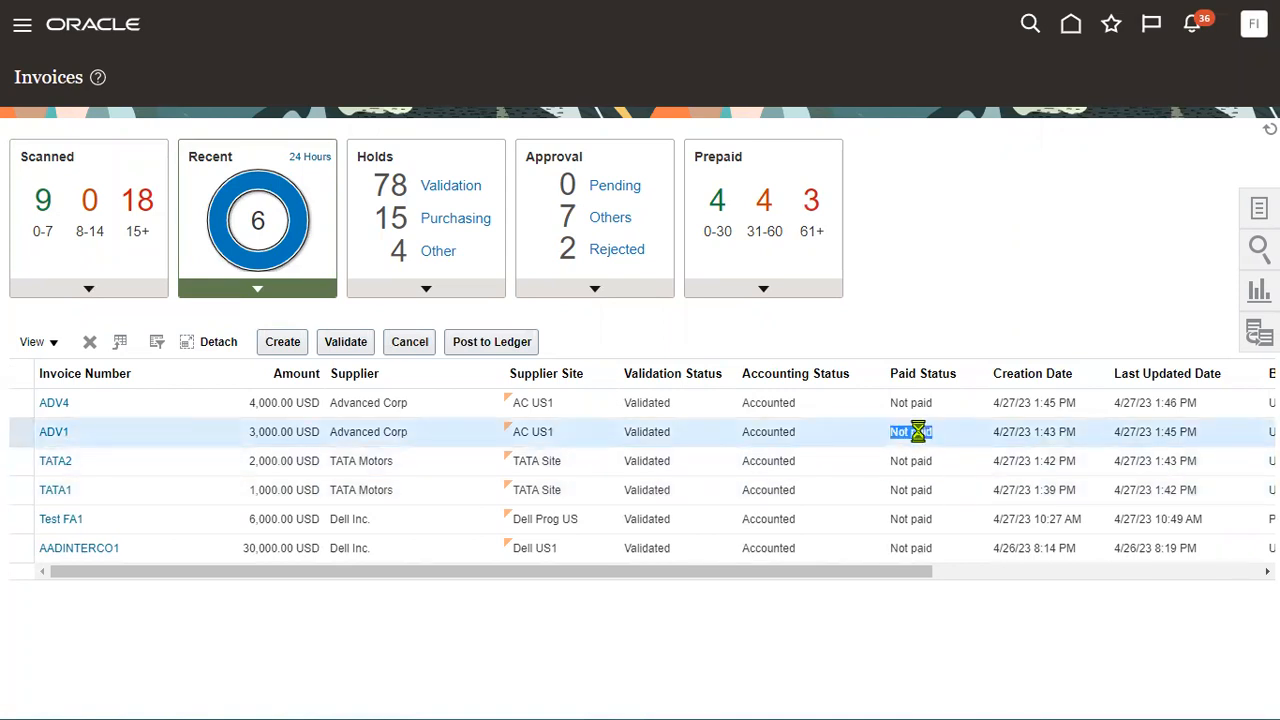
pyautogui.click(24, 28)
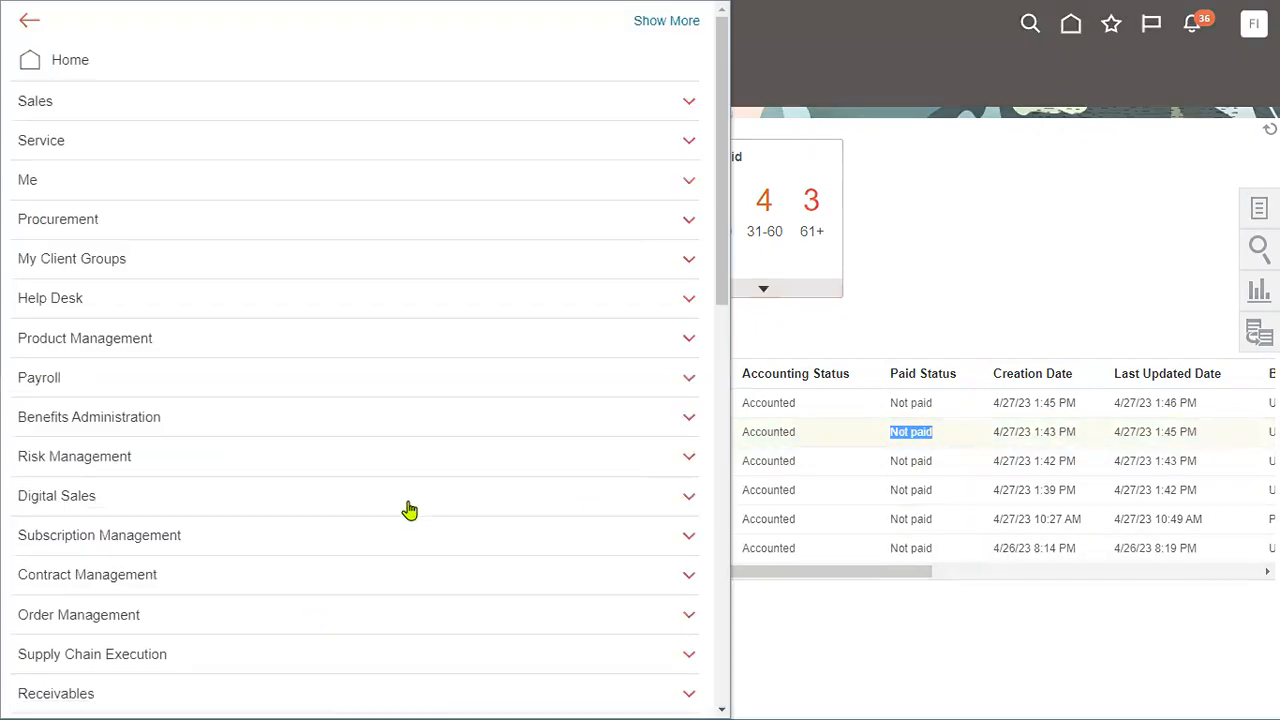
# In Payables Payments, confirm file 245191 is ready for printing and start printing it.
pyautogui.scroll(-5, 408, 509)
pyautogui.click(512, 385)
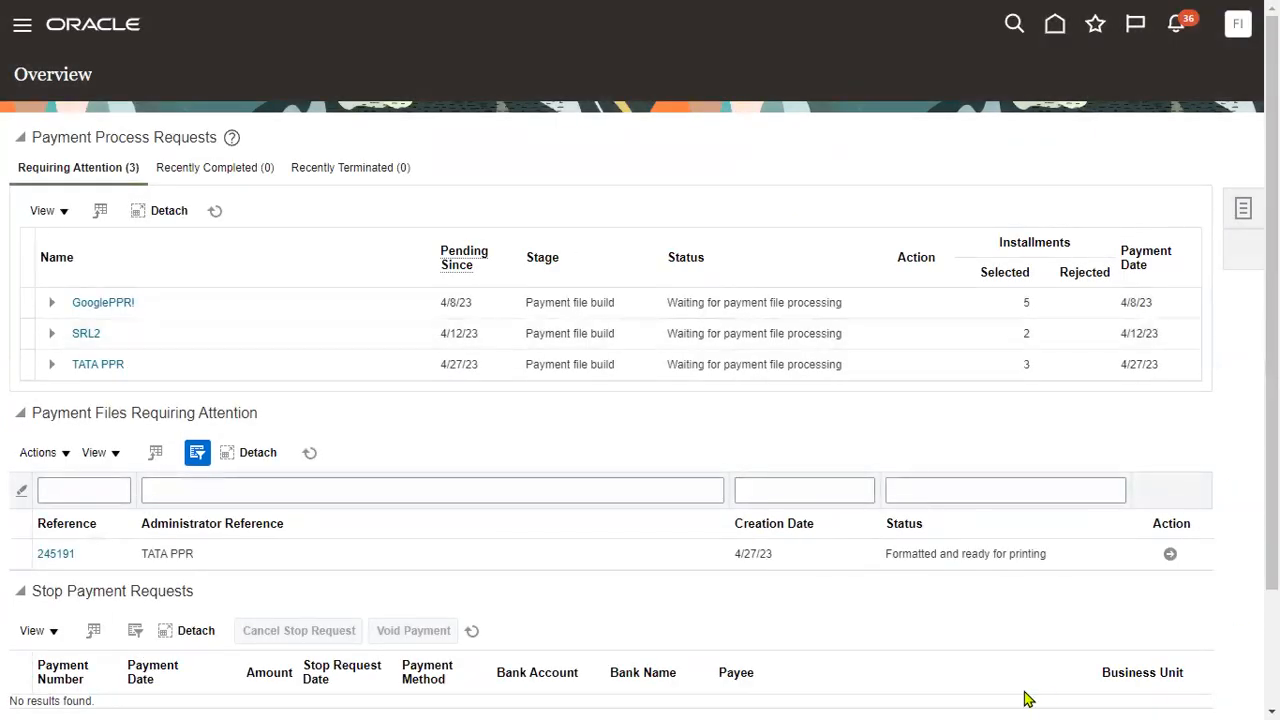
pyautogui.click(186, 564)
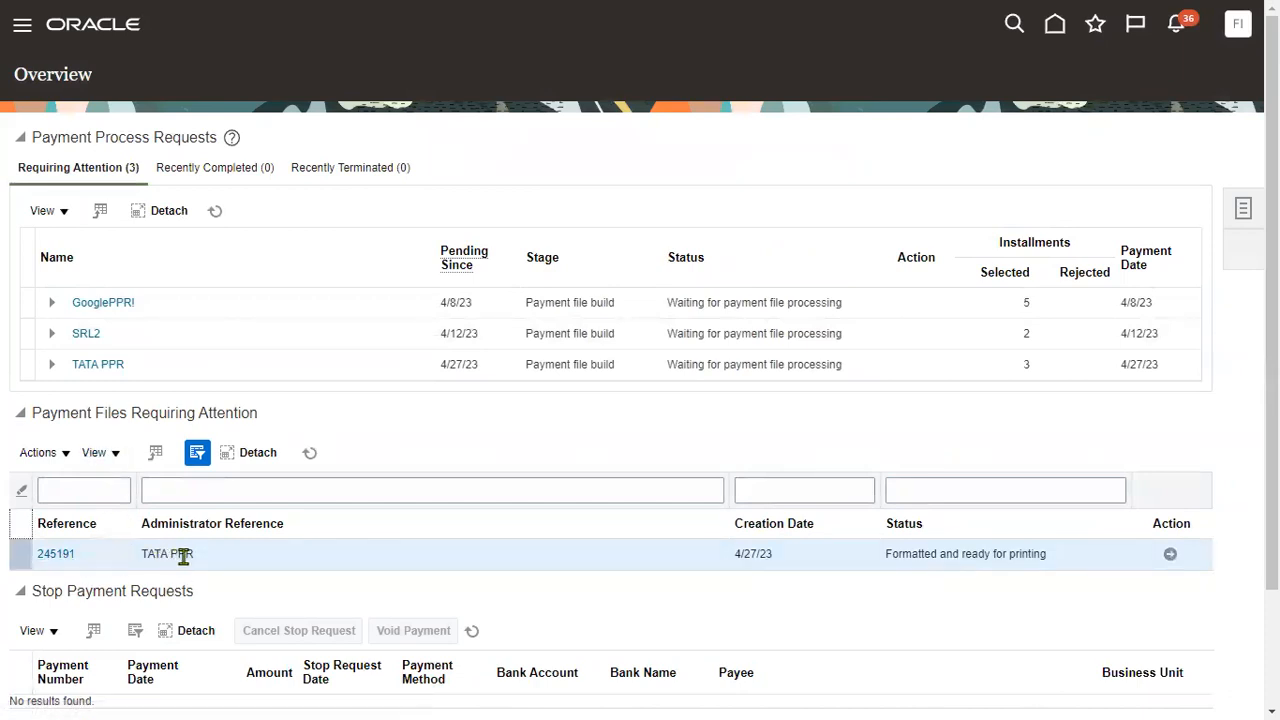
pyautogui.moveTo(886, 558); pyautogui.dragTo(1046, 557)
pyautogui.click(1170, 555)
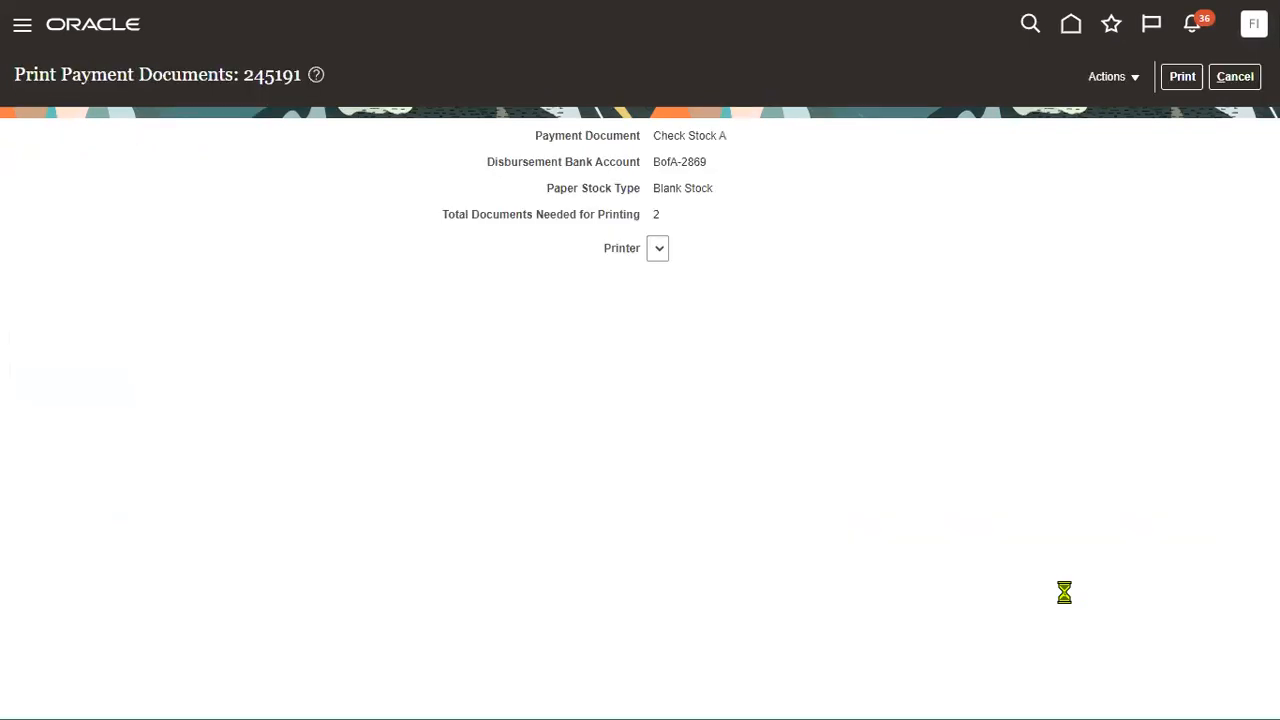
# Print payment file 245191's two checks on Check Stock A from BofA-2869.
pyautogui.moveTo(657, 138); pyautogui.dragTo(723, 142)
pyautogui.moveTo(654, 163); pyautogui.dragTo(730, 197)
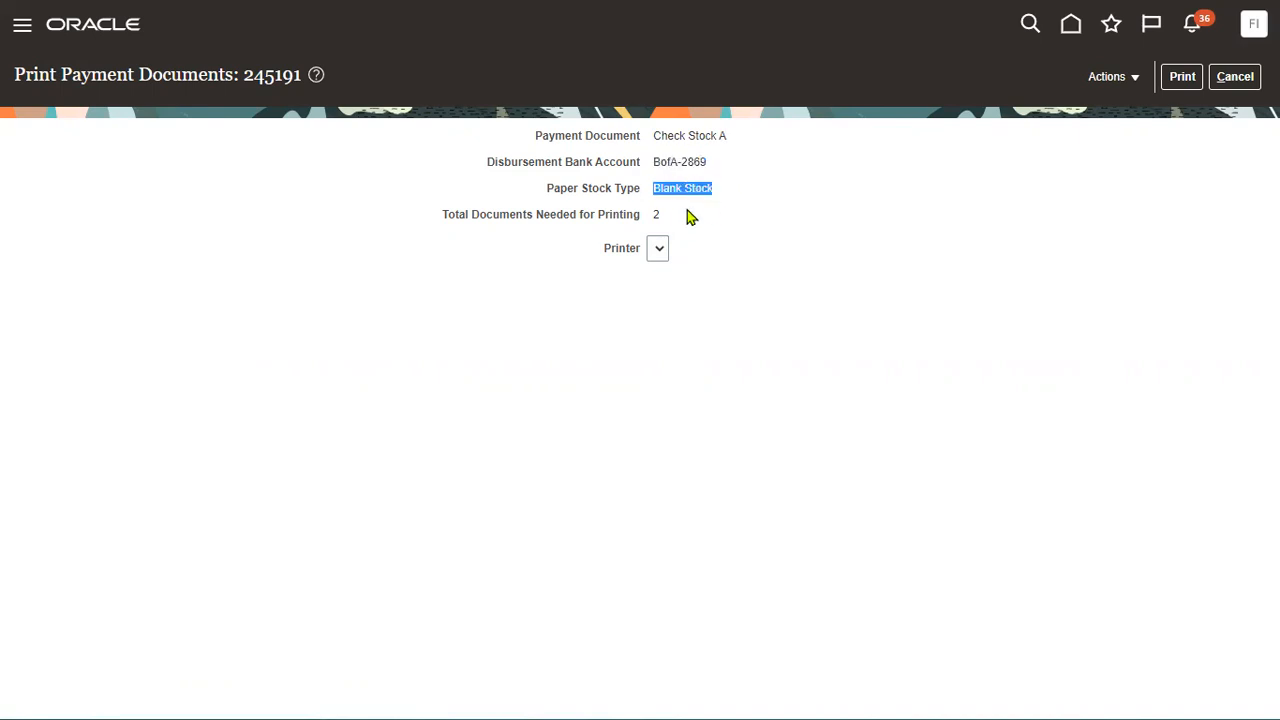
pyautogui.moveTo(652, 218); pyautogui.dragTo(670, 220)
pyautogui.click(661, 253)
pyautogui.click(716, 300)
pyautogui.click(1182, 77)
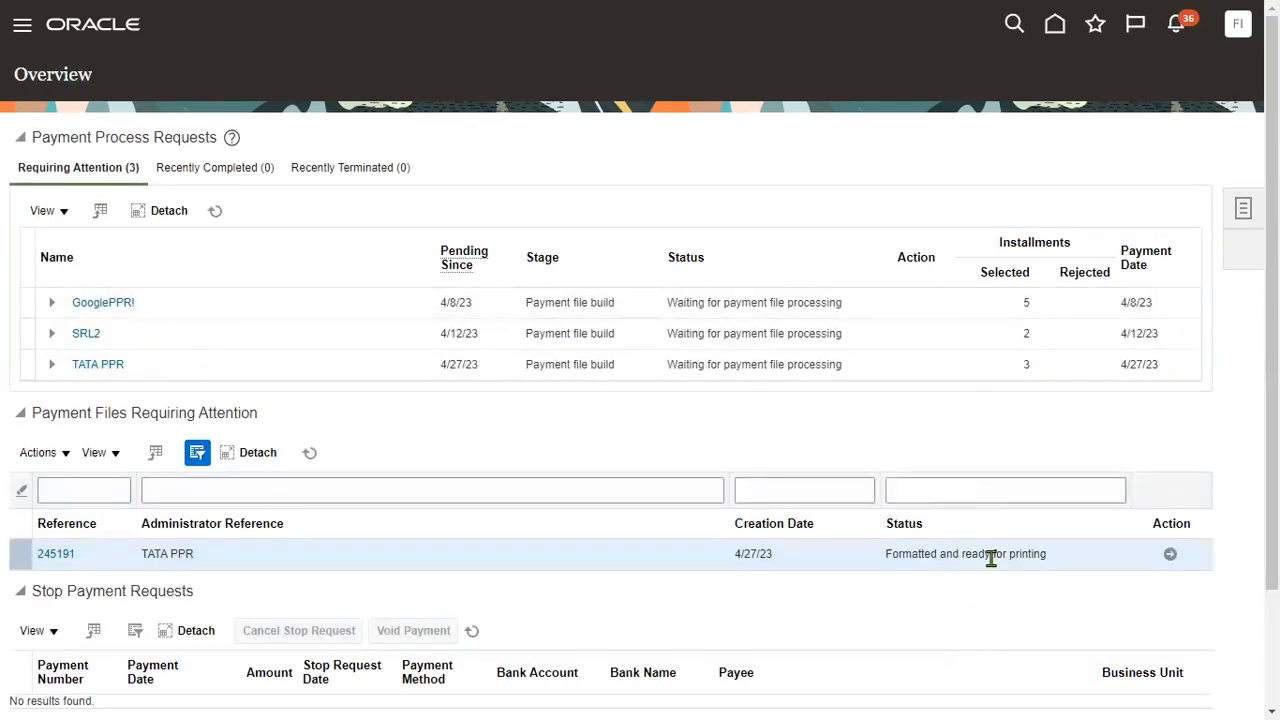
# Refresh the payment files and payment process requests lists on the Payments overview.
pyautogui.click(310, 452)
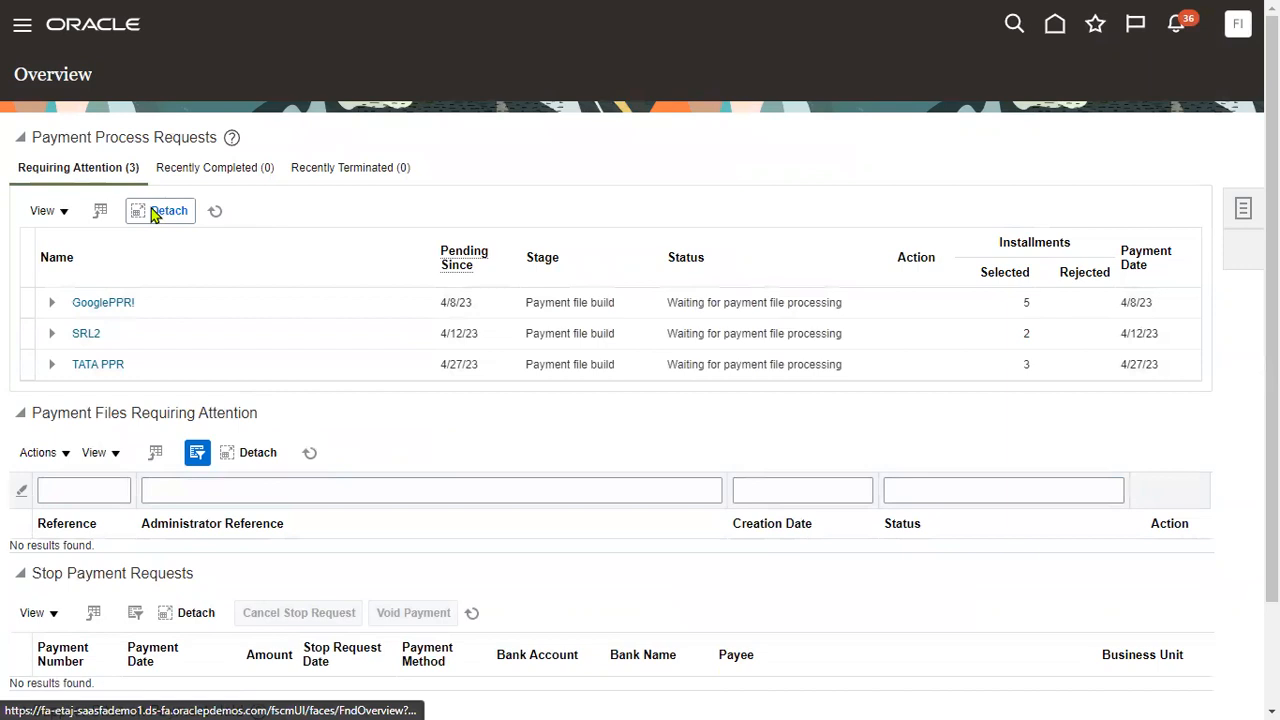
pyautogui.moveTo(33, 137); pyautogui.dragTo(205, 137)
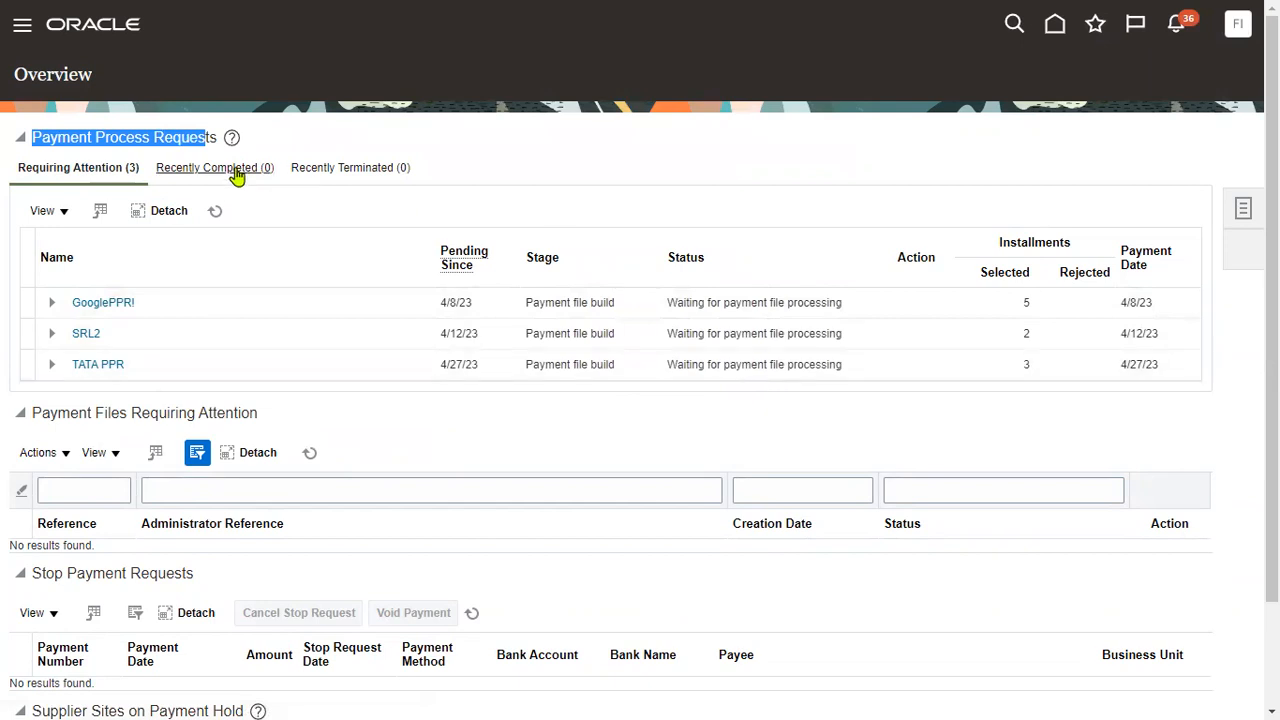
pyautogui.click(215, 210)
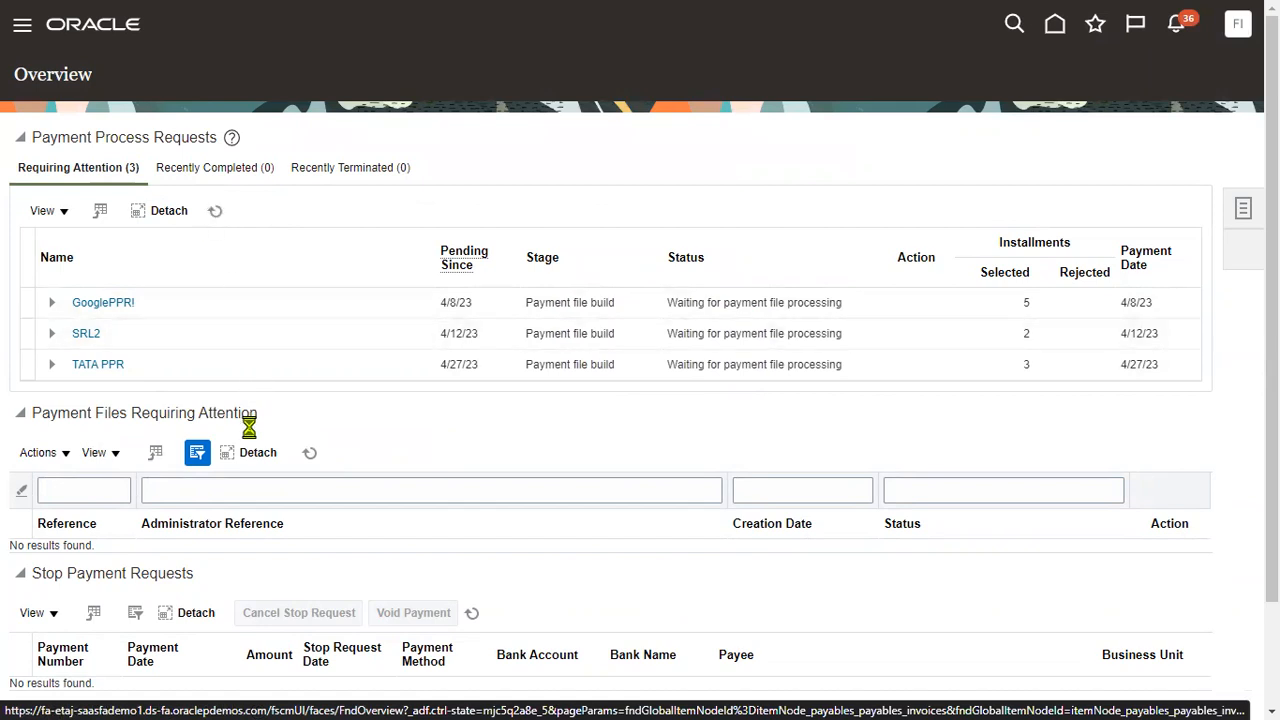
# Review the TATA PPR request, then go to Manage Payment Process Requests.
pyautogui.click(113, 368)
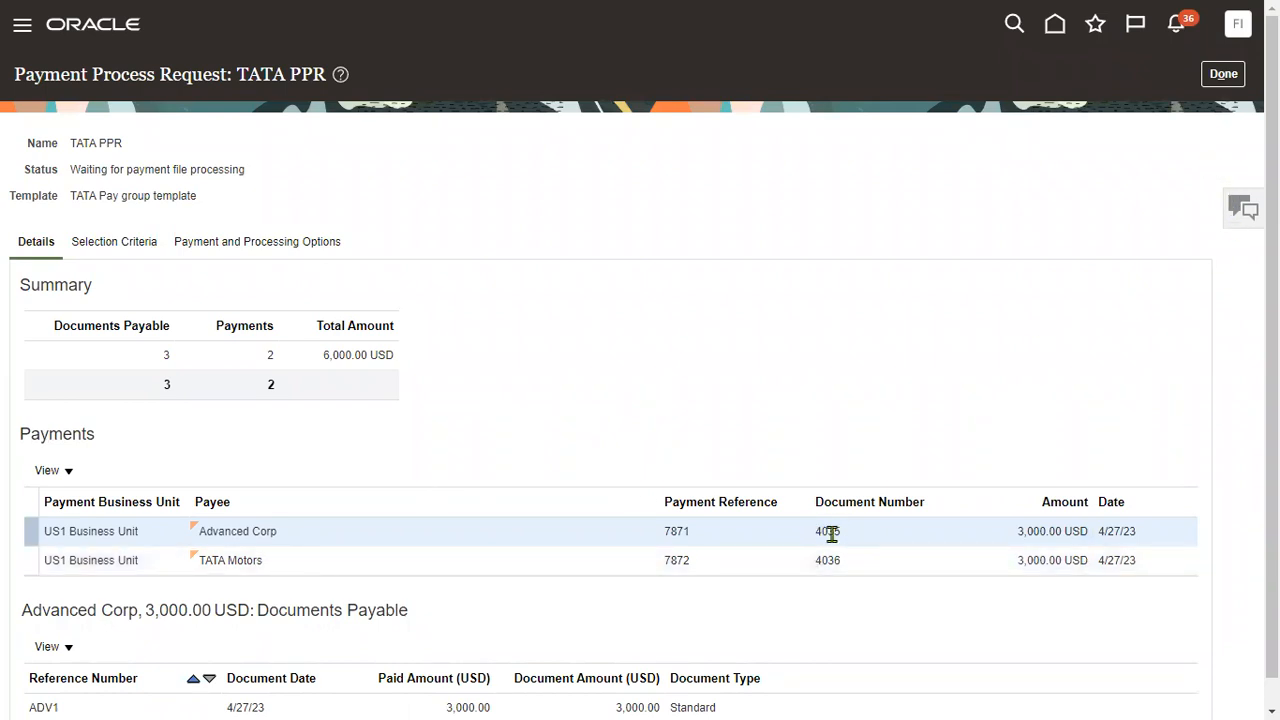
pyautogui.scroll(-1, 840, 578)
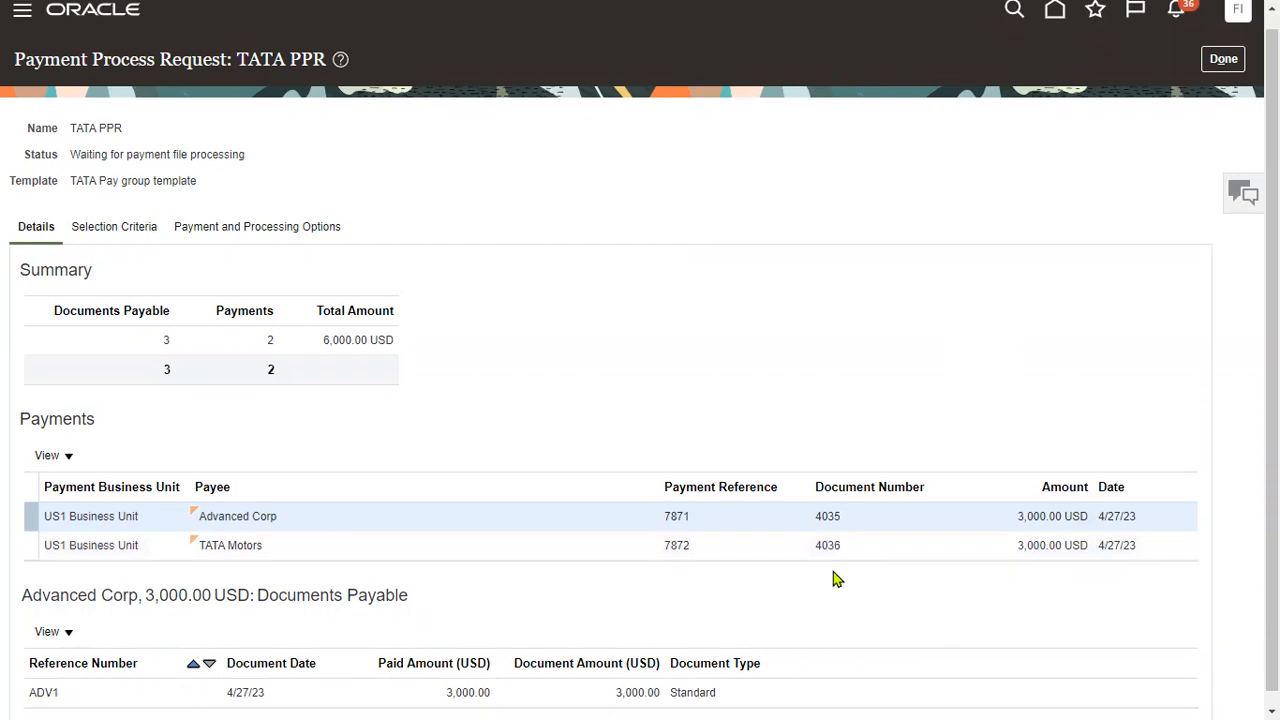
pyautogui.scroll(1, 1225, 130)
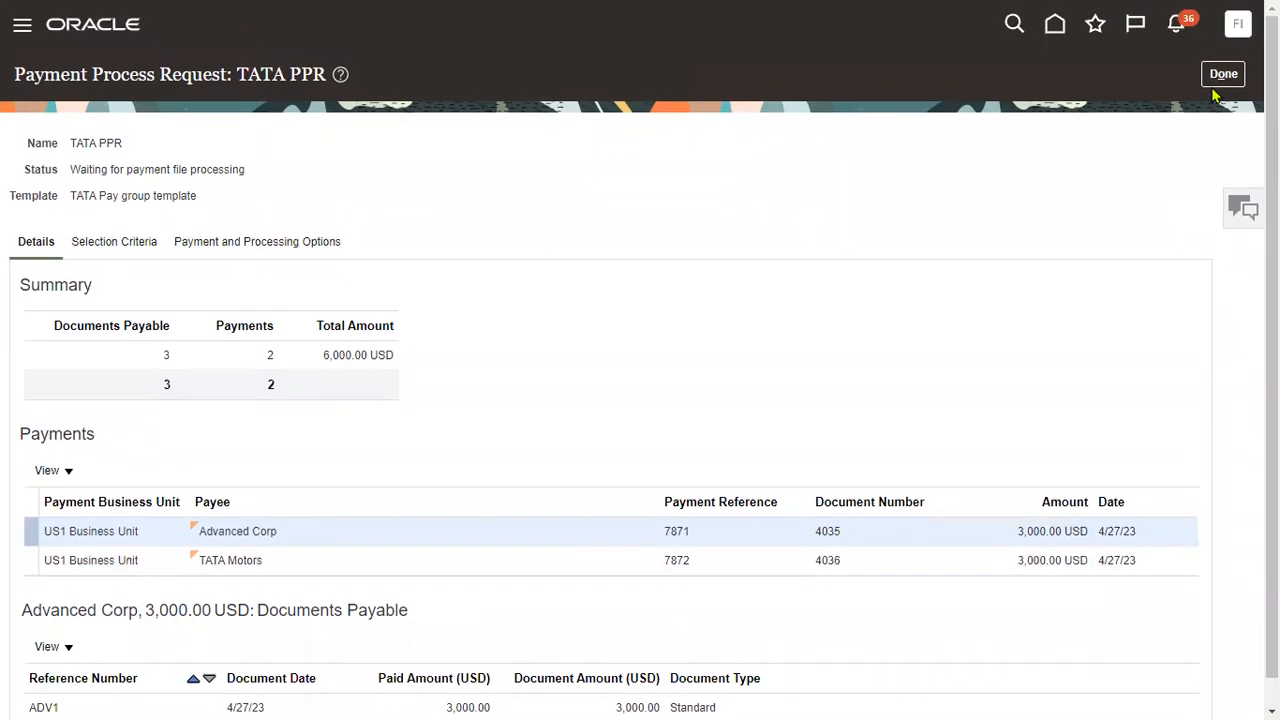
pyautogui.click(1223, 74)
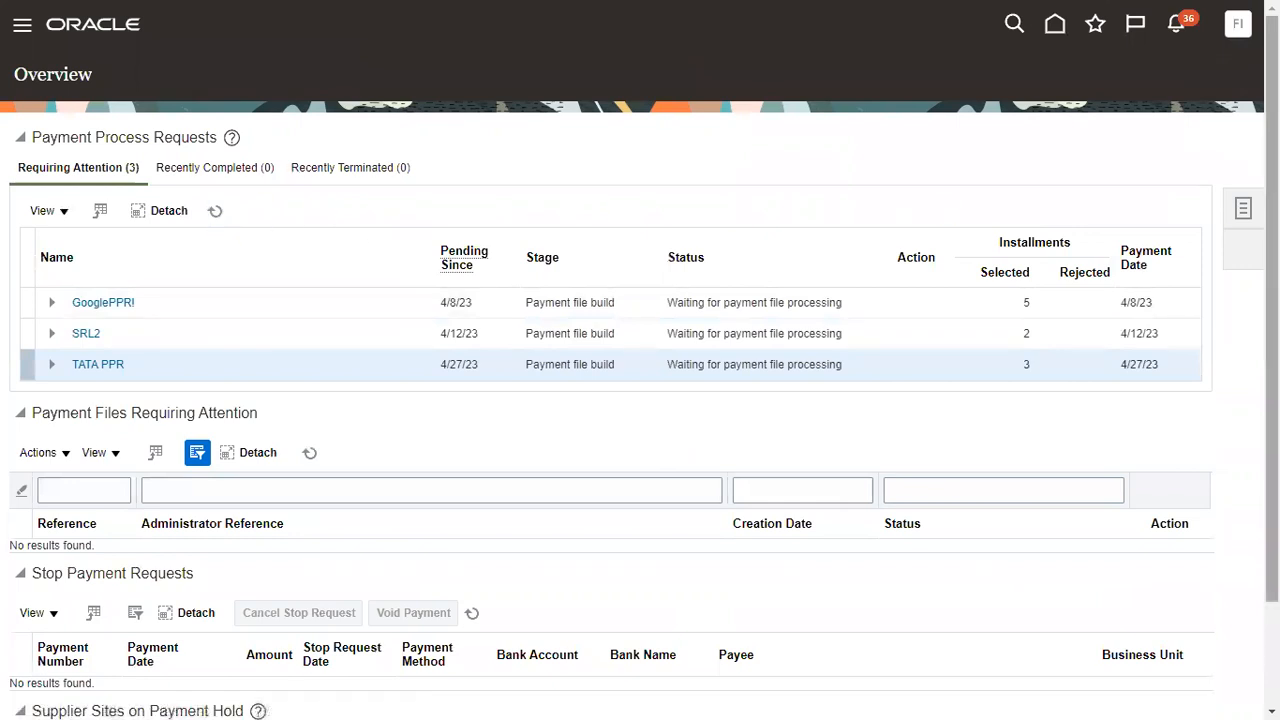
pyautogui.click(1244, 208)
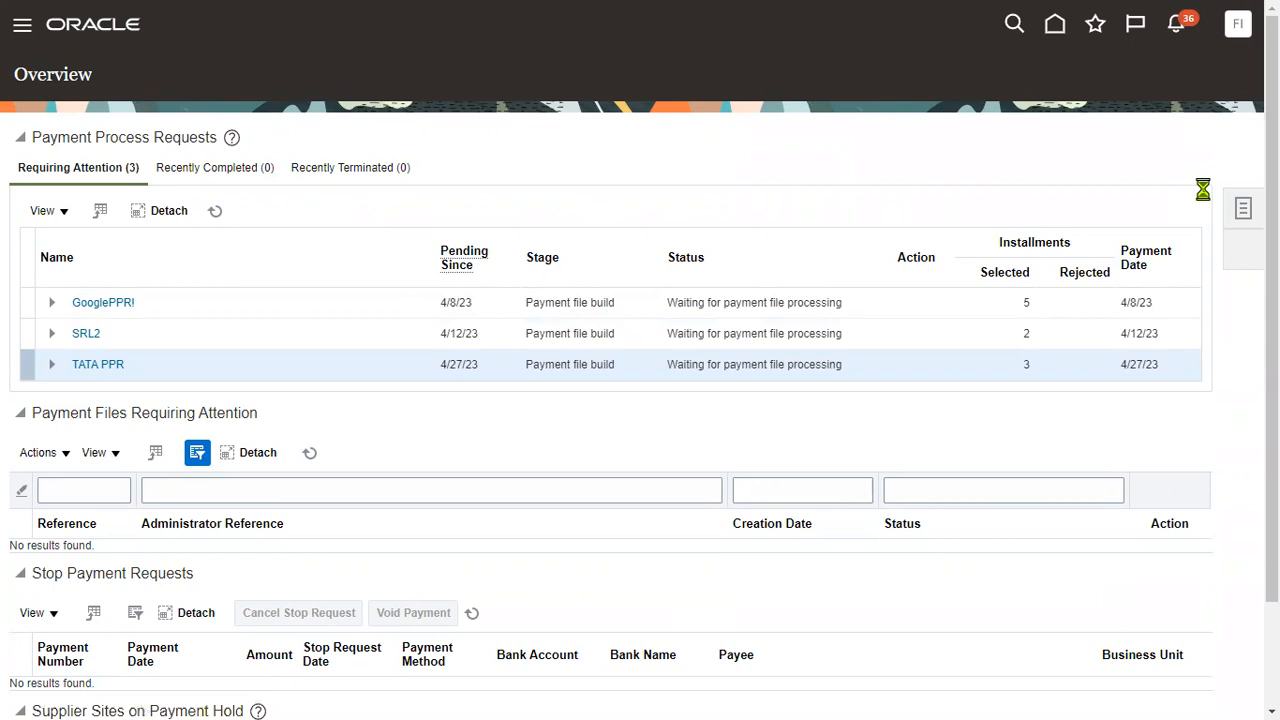
pyautogui.click(1166, 109)
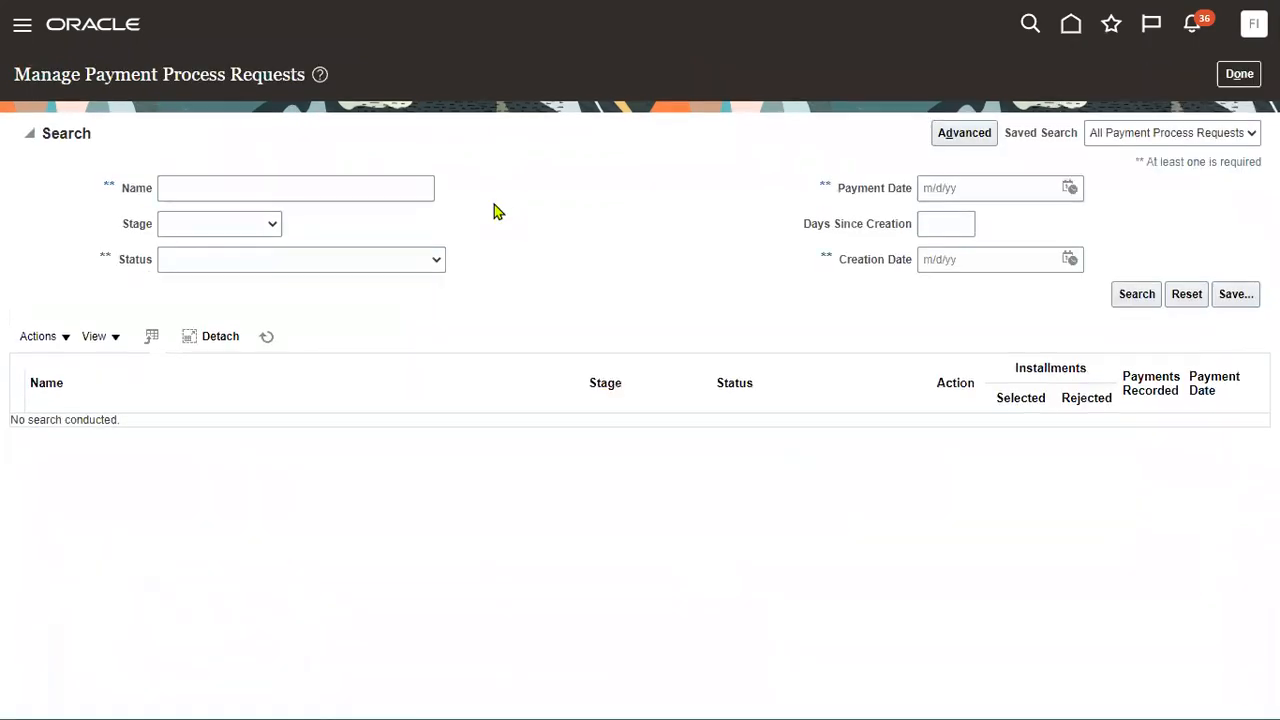
# Search for 'TATA', open payment file 245191, and view its check output 5882197.pdf.
pyautogui.click(350, 190)
pyautogui.write('TATA')
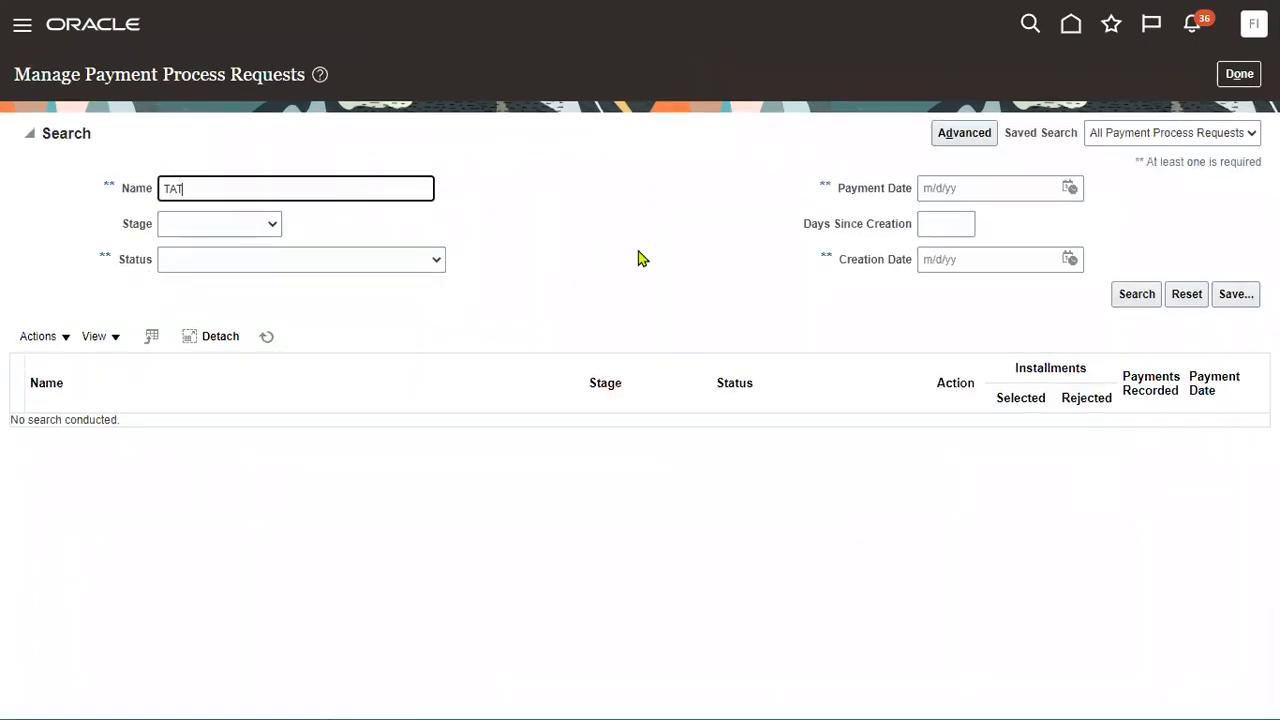
pyautogui.click(1138, 298)
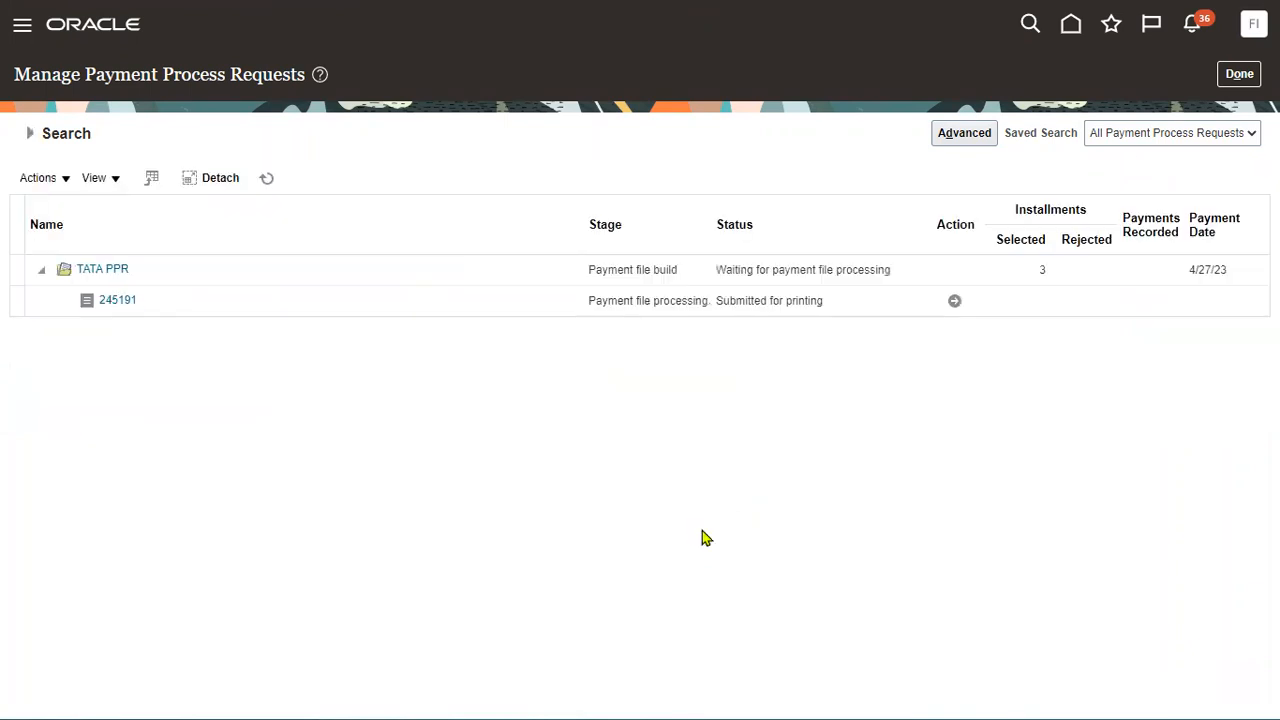
pyautogui.click(134, 303)
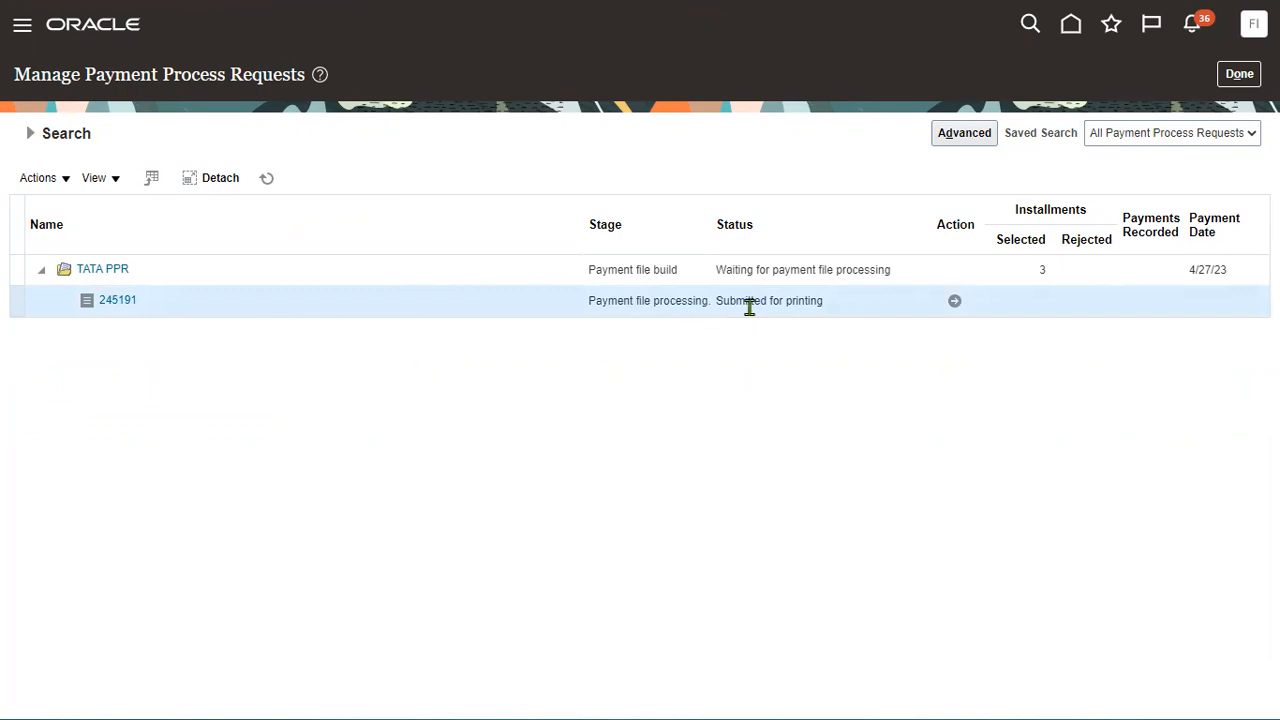
pyautogui.click(954, 301)
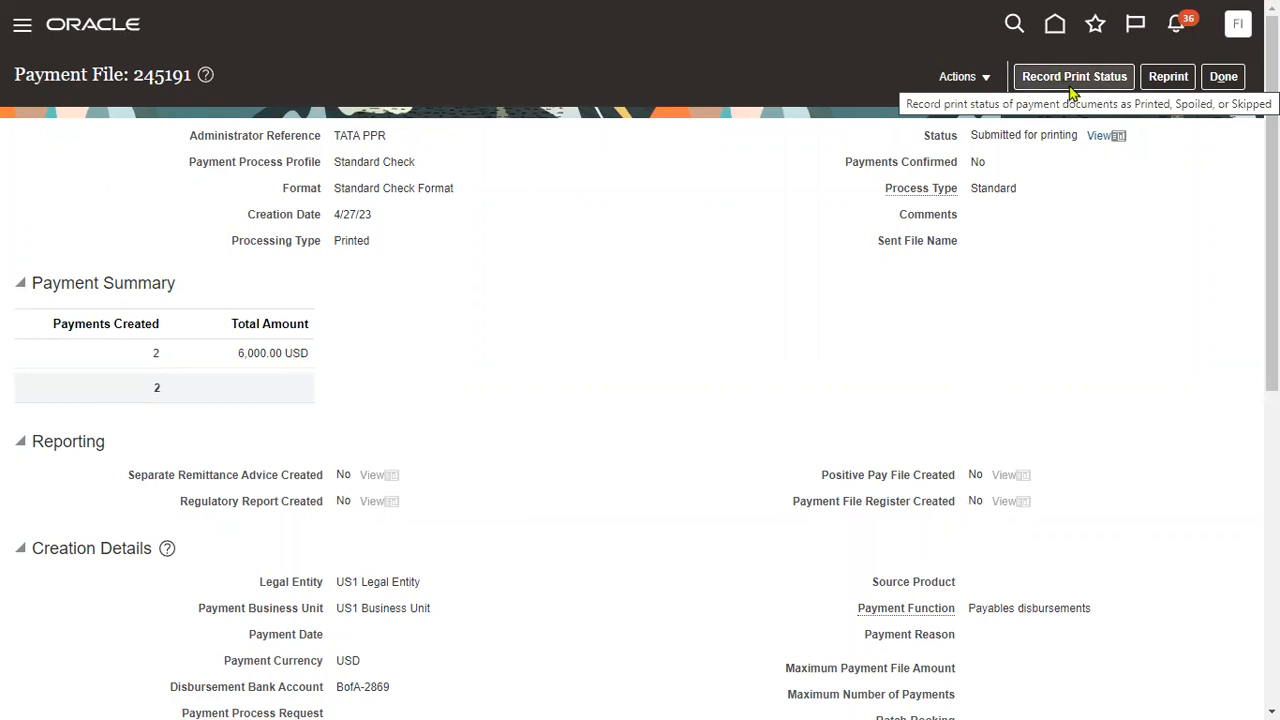
pyautogui.click(1122, 144)
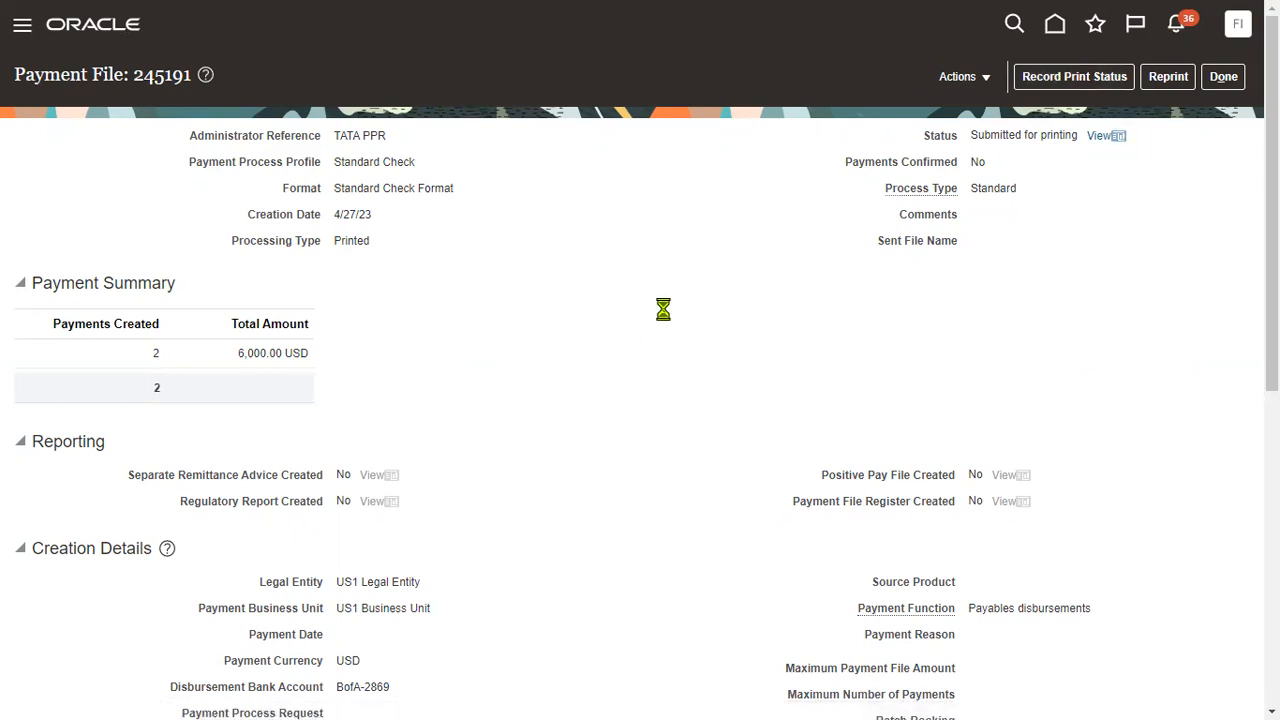
pyautogui.moveTo(336, 189); pyautogui.dragTo(457, 203)
# Review both check pages in 5882197.pdf (3,000.00, ADV1, Advanced Corp payee), then return to the Oracle tab.
pyautogui.click(79, 694)
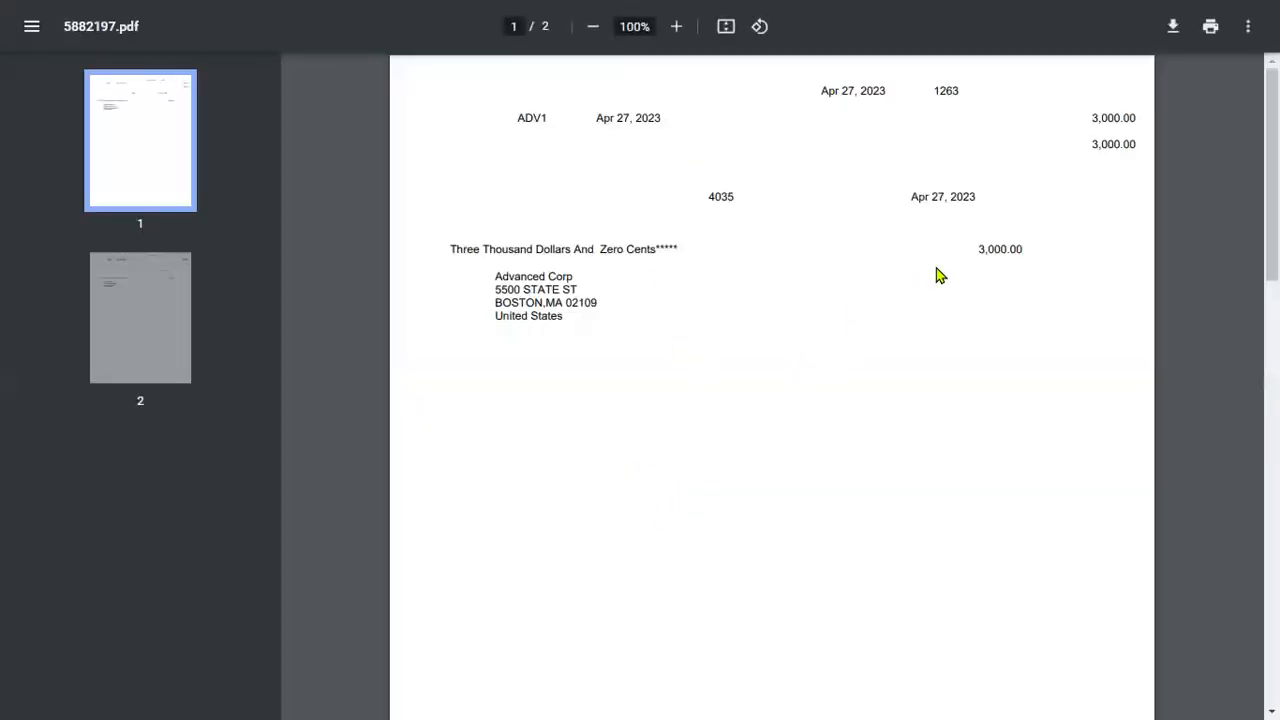
pyautogui.moveTo(971, 251); pyautogui.dragTo(1044, 252)
pyautogui.moveTo(516, 118); pyautogui.dragTo(577, 118)
pyautogui.click(127, 311)
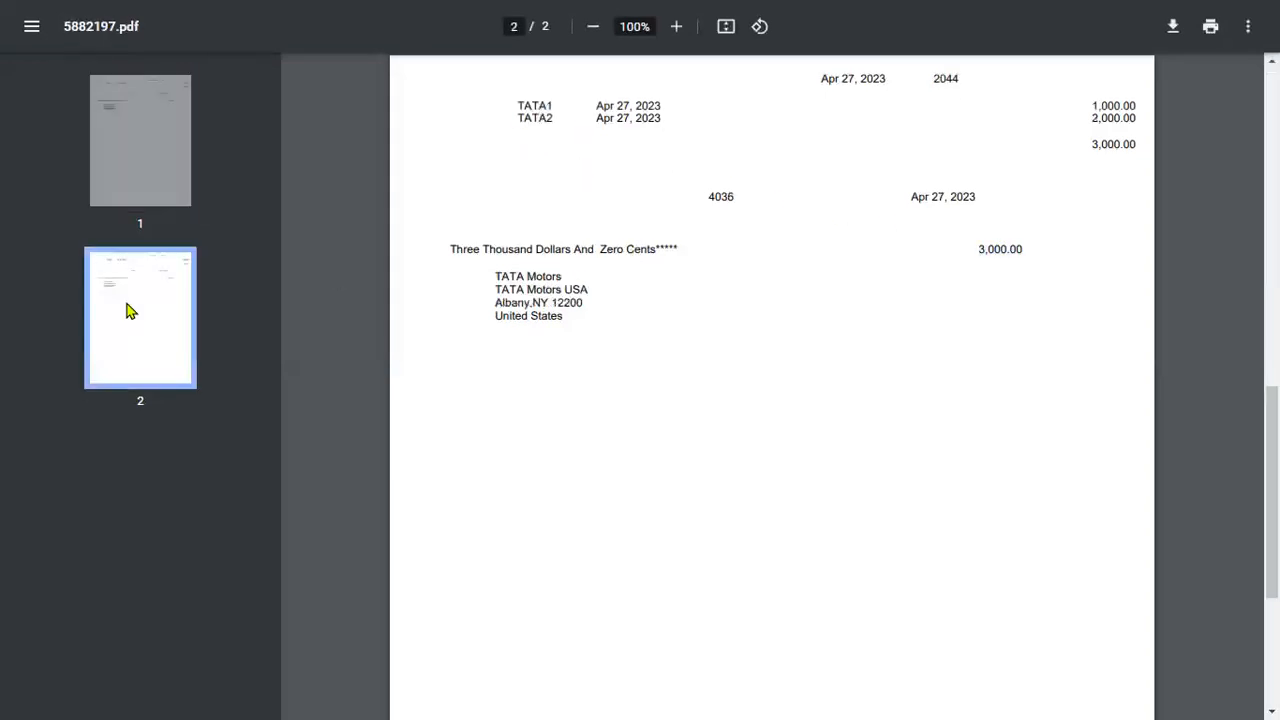
pyautogui.click(139, 193)
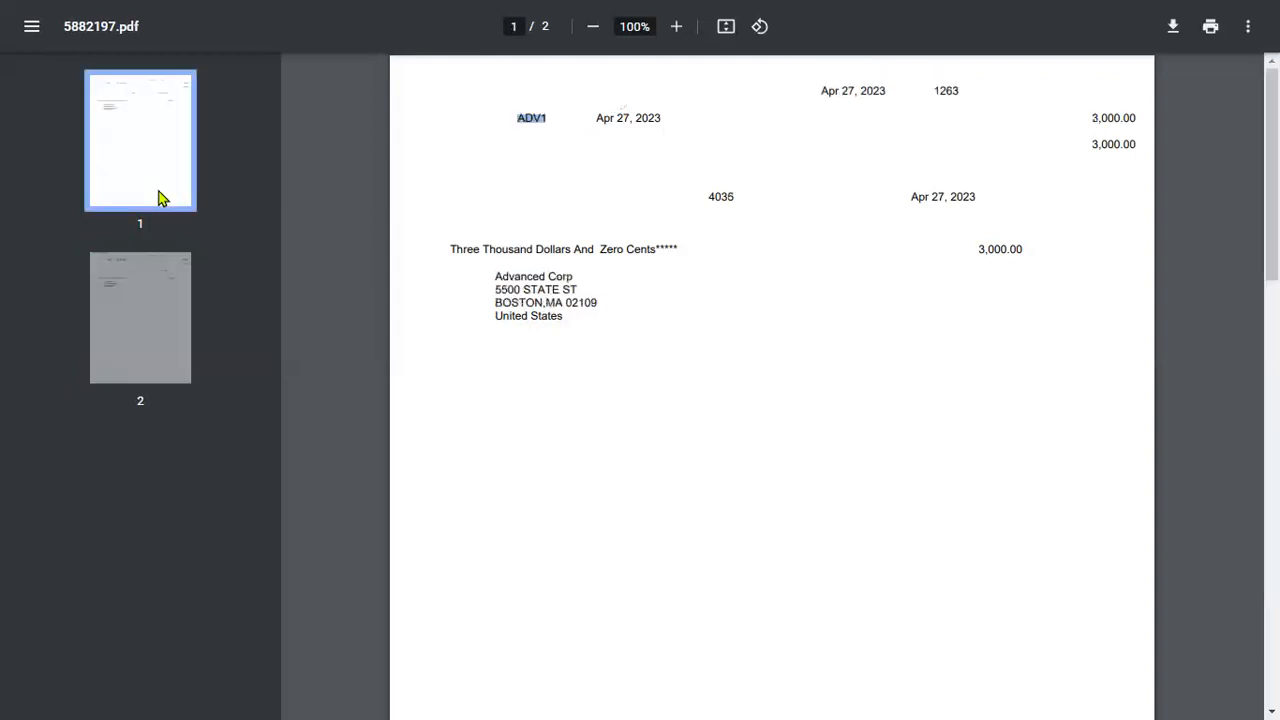
pyautogui.moveTo(493, 277); pyautogui.dragTo(579, 303)
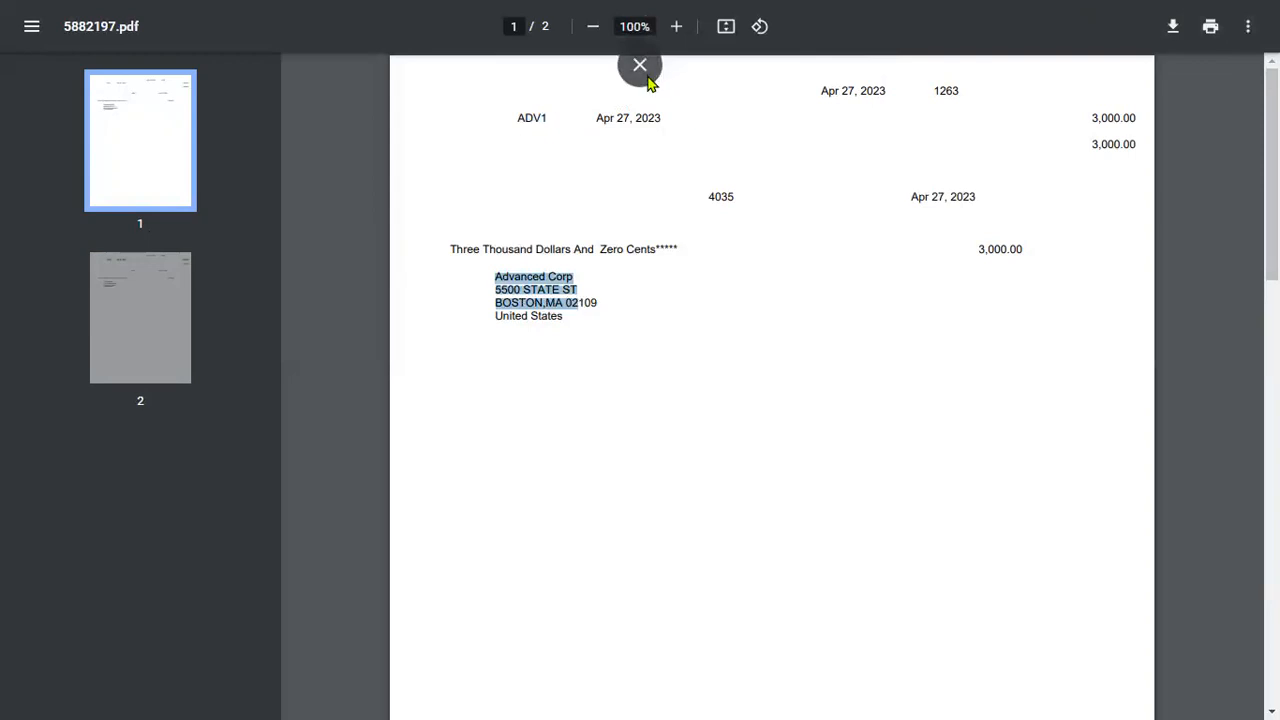
pyautogui.click(644, 68)
pyautogui.click(125, 20)
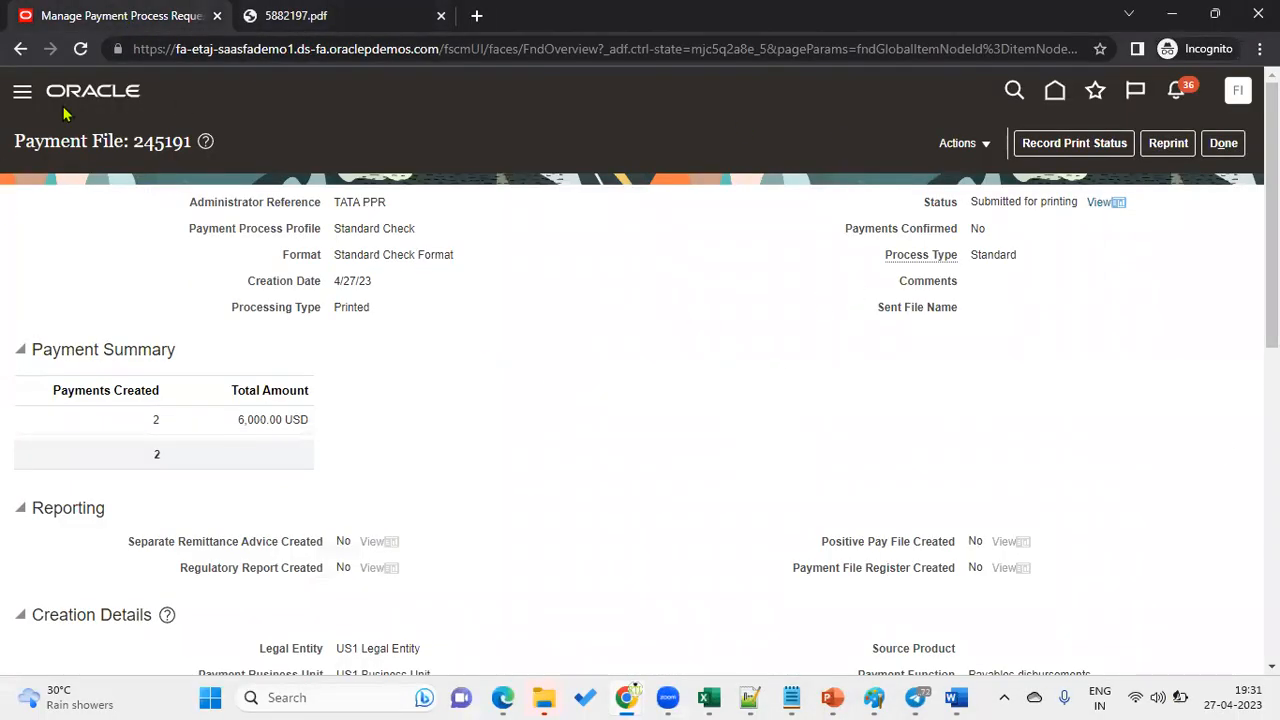
# List the Recent invoices in the Payables Invoices workbench and confirm TATA1 is still Not paid.
pyautogui.click(22, 91)
pyautogui.scroll(-5, 200, 530)
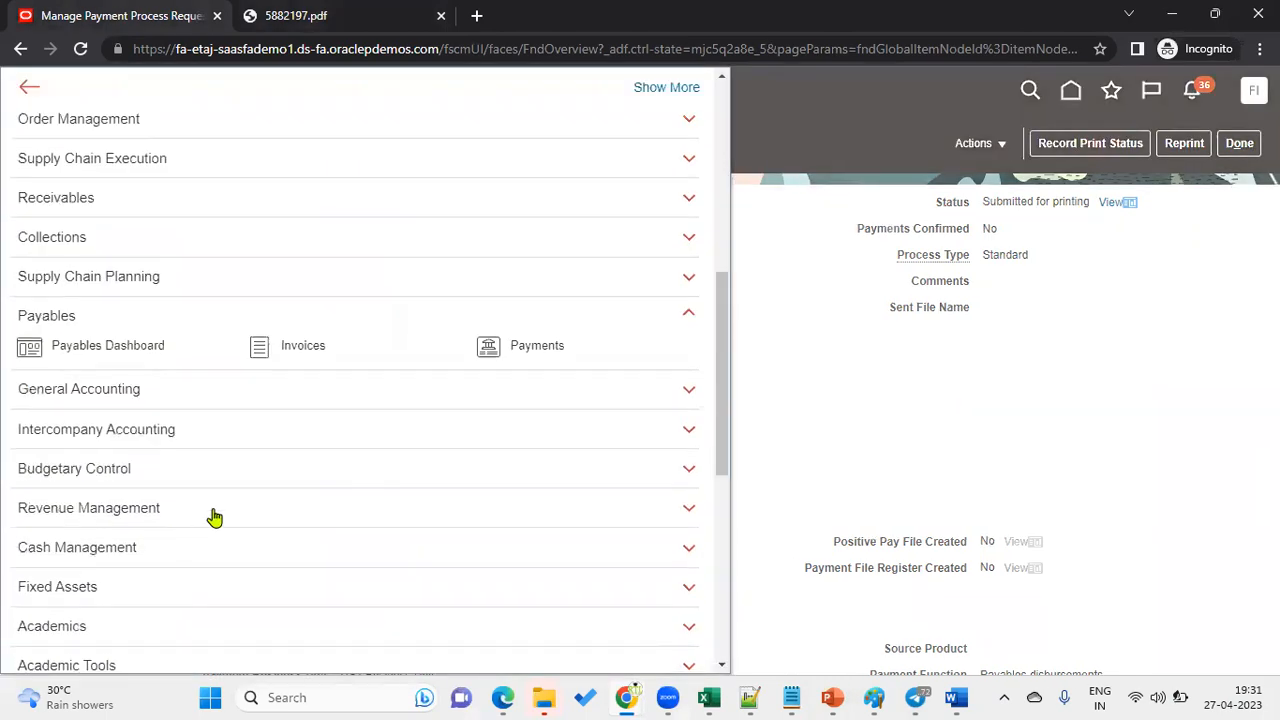
pyautogui.click(293, 346)
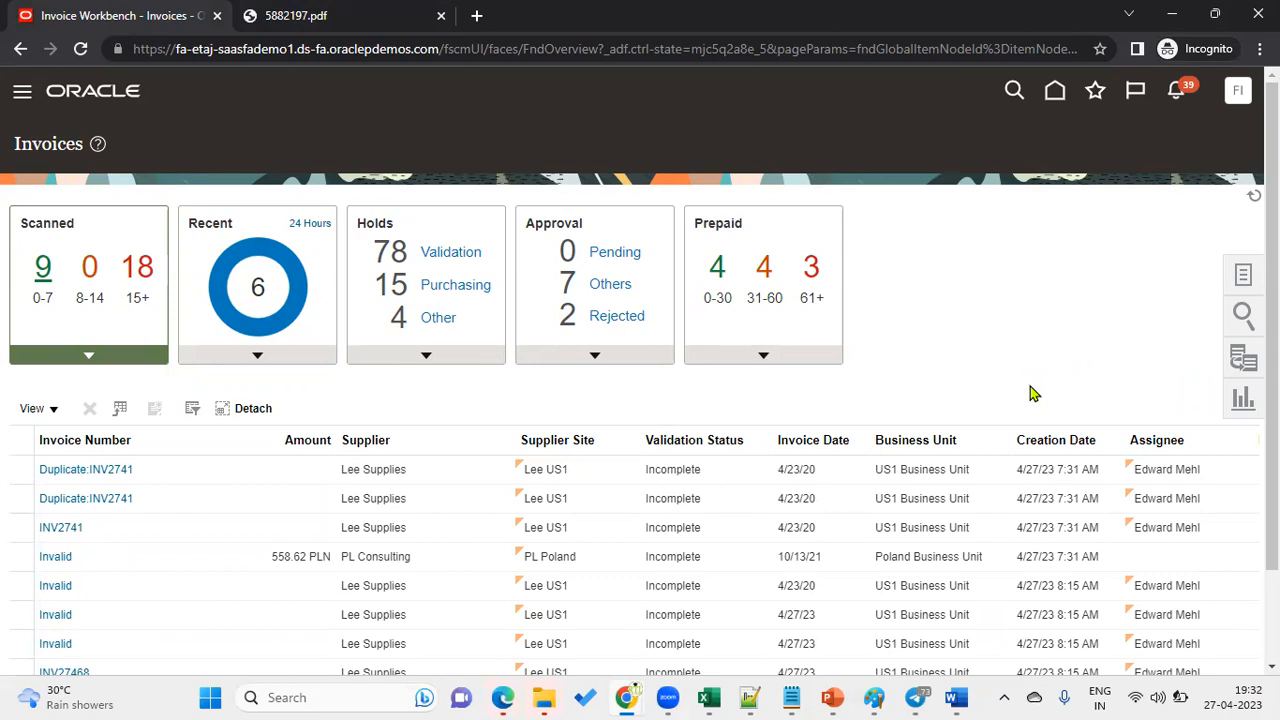
pyautogui.click(289, 292)
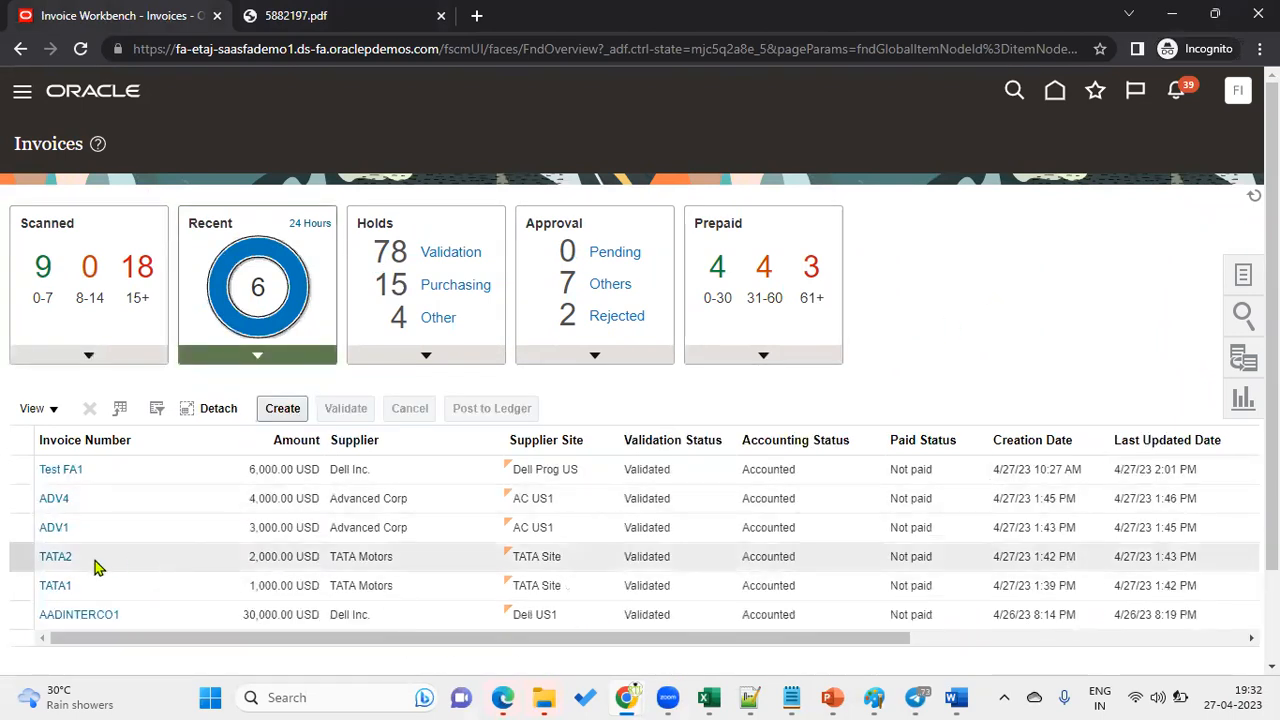
pyautogui.click(912, 588)
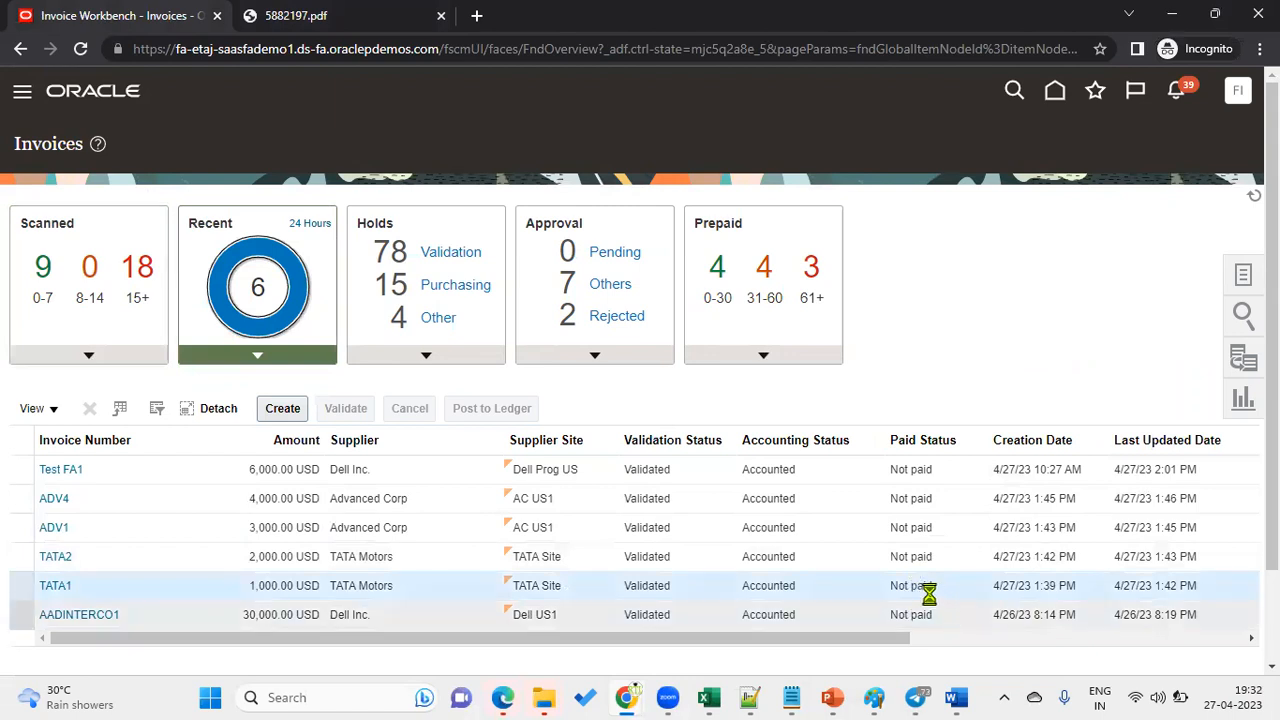
# From Payments, open TATA PPR and record the print status of payment file 245191 as Printed.
pyautogui.click(22, 93)
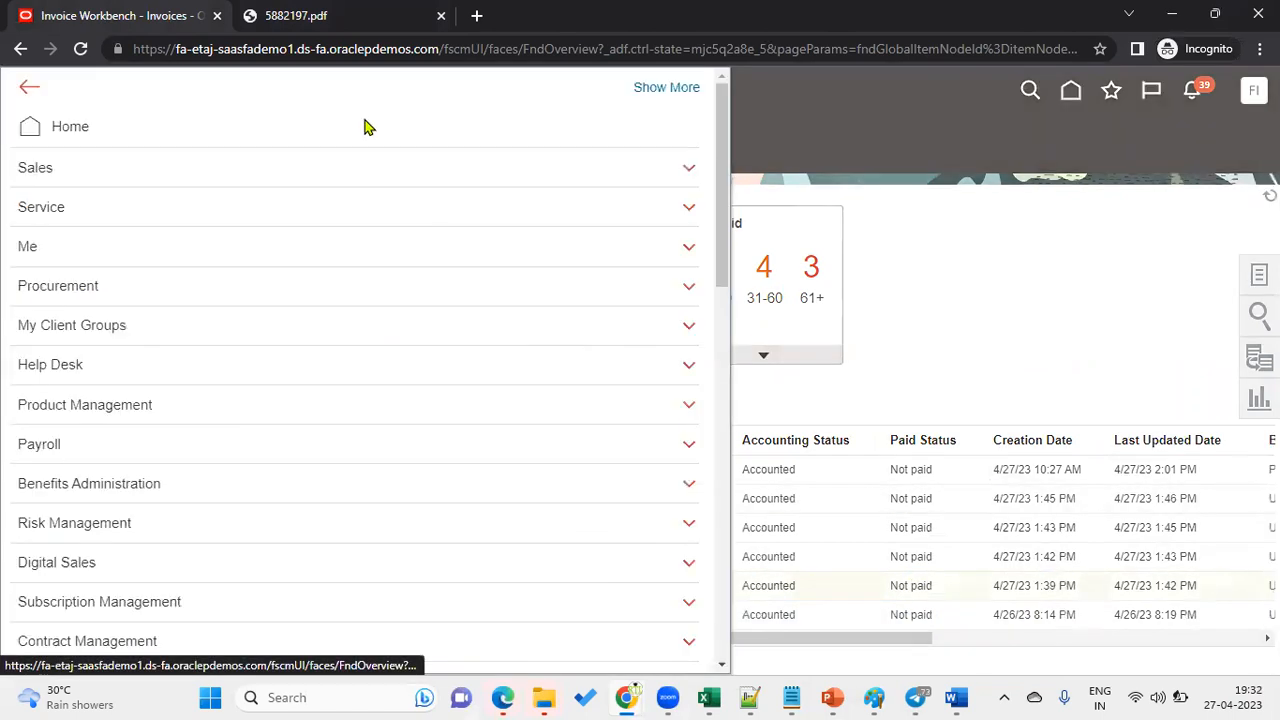
pyautogui.scroll(-7, 297, 466)
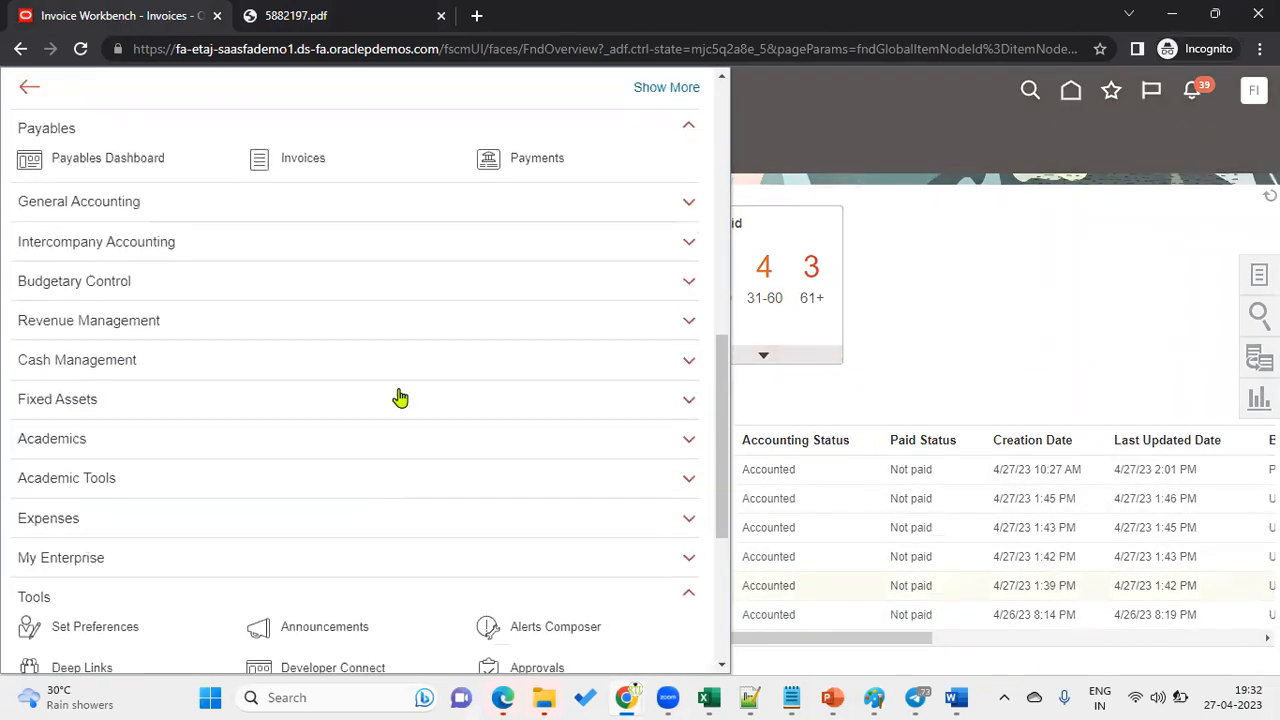
pyautogui.click(523, 166)
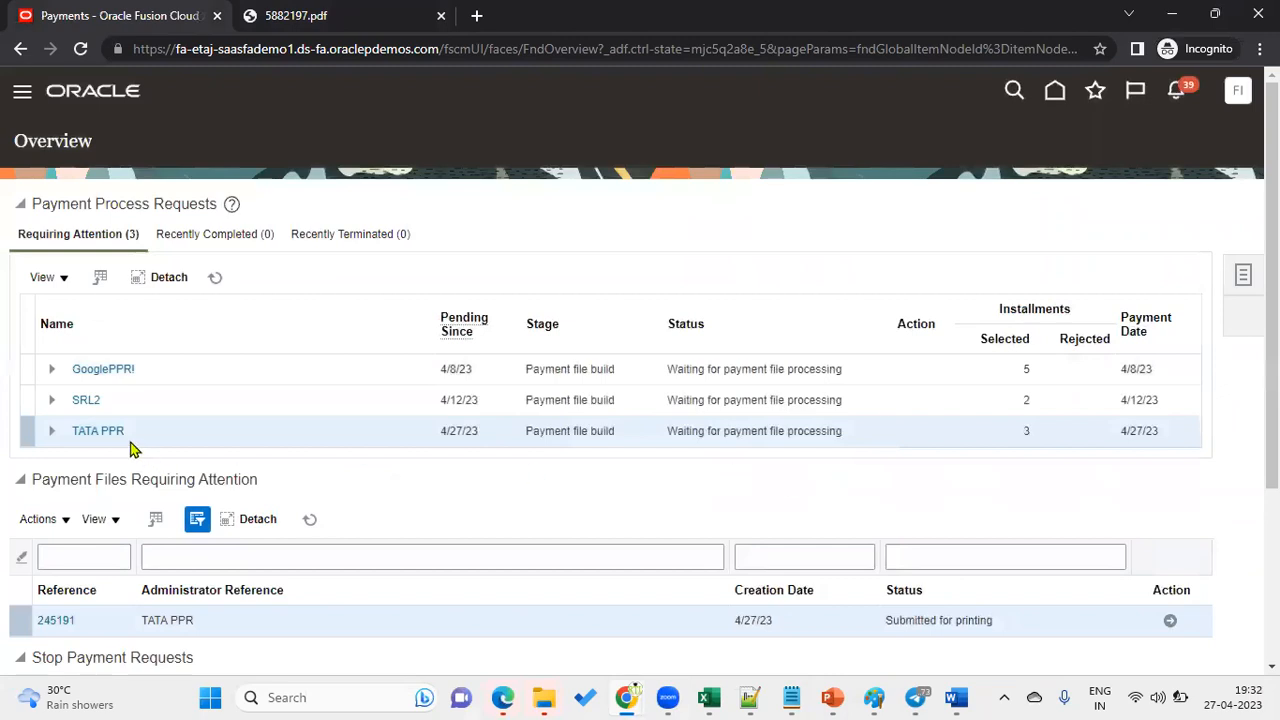
pyautogui.click(104, 431)
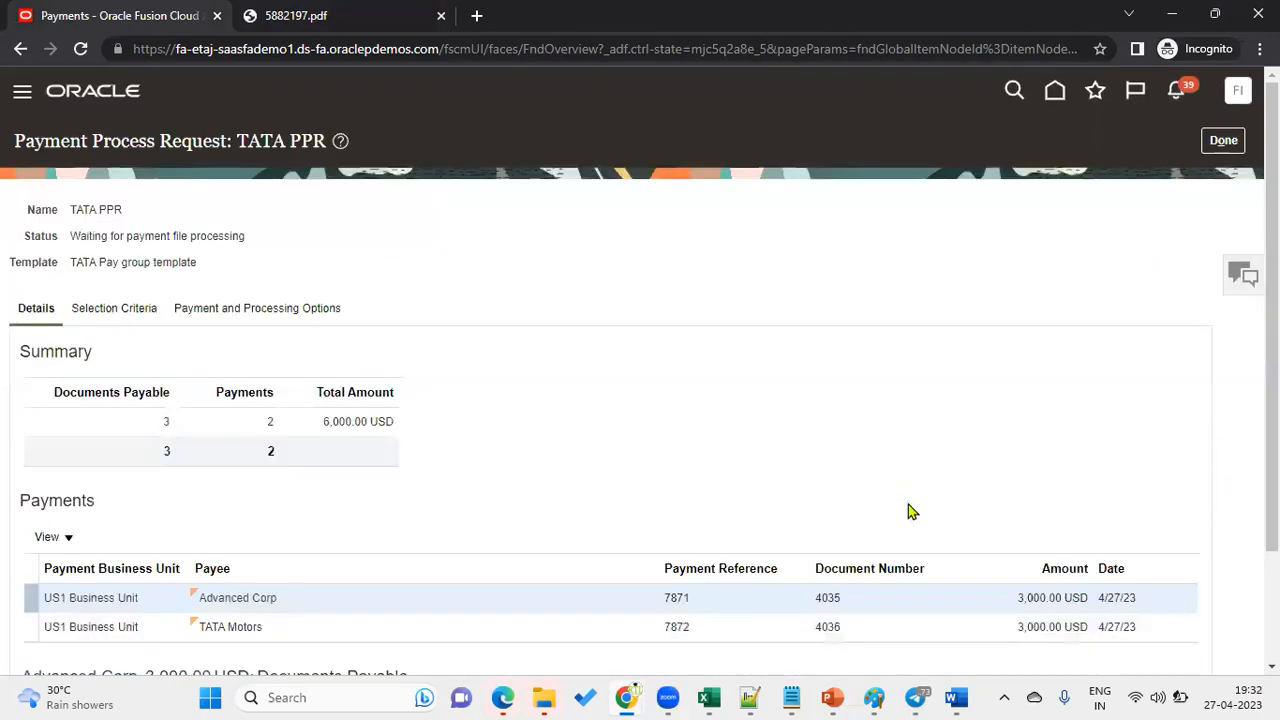
pyautogui.click(1223, 140)
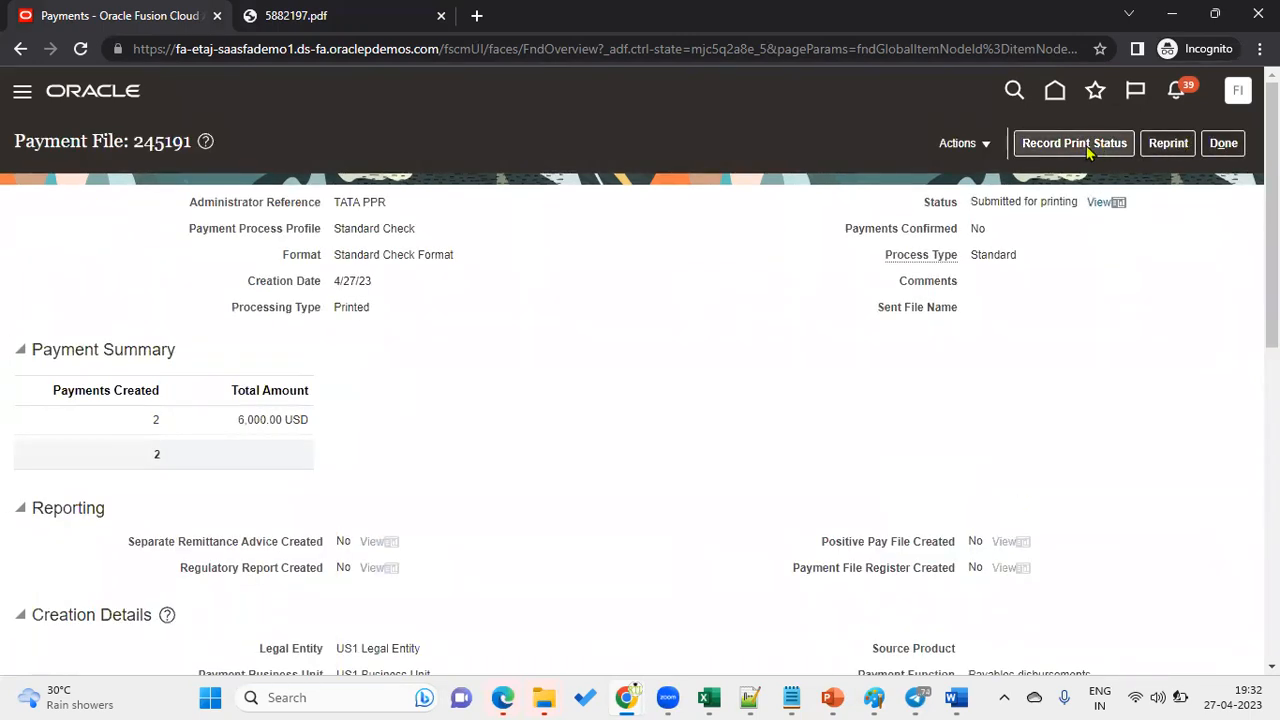
pyautogui.click(1078, 150)
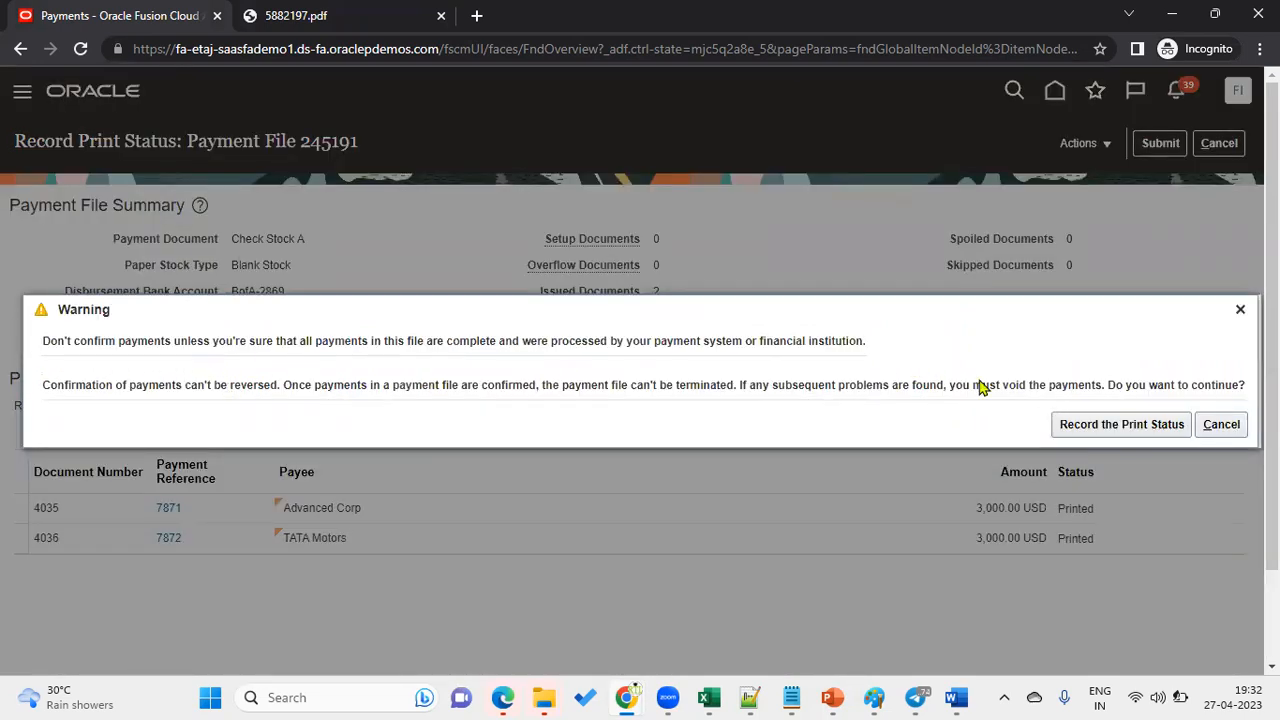
pyautogui.click(1066, 424)
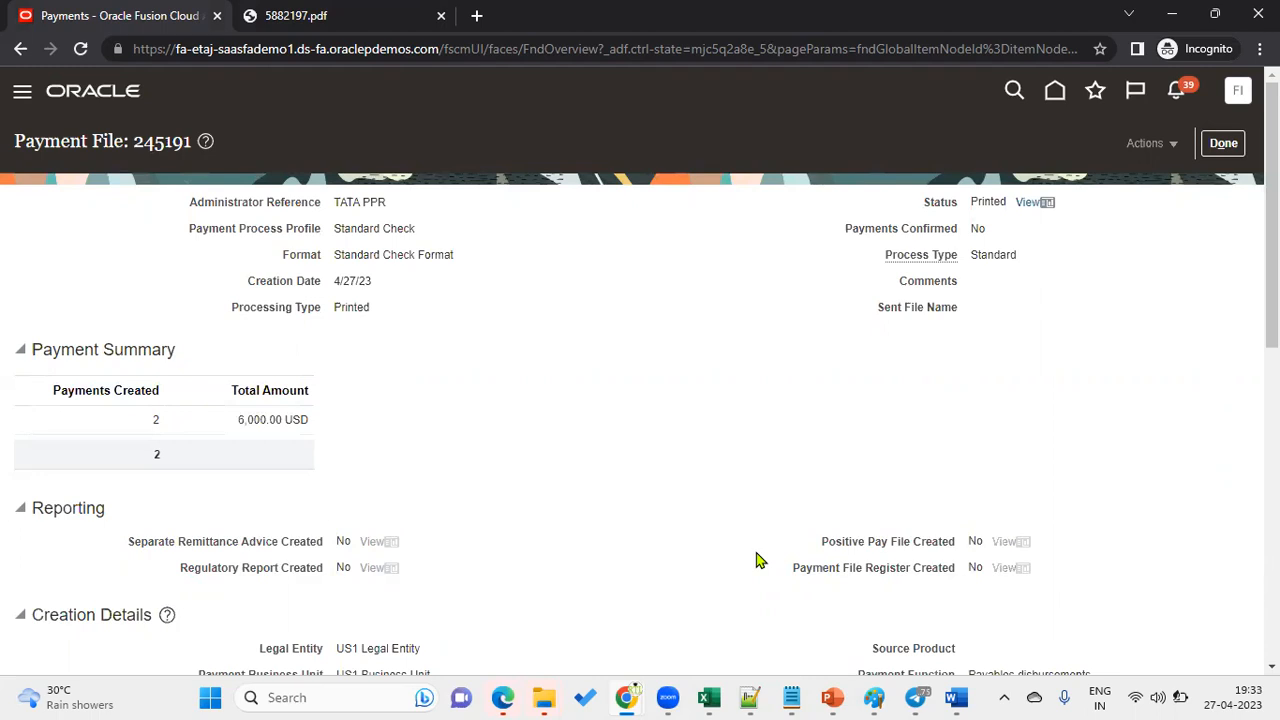
# Close payment file 245191, reopen the Recent invoices list, and confirm TATA2 and TATA1 are Fully paid.
pyautogui.click(1223, 143)
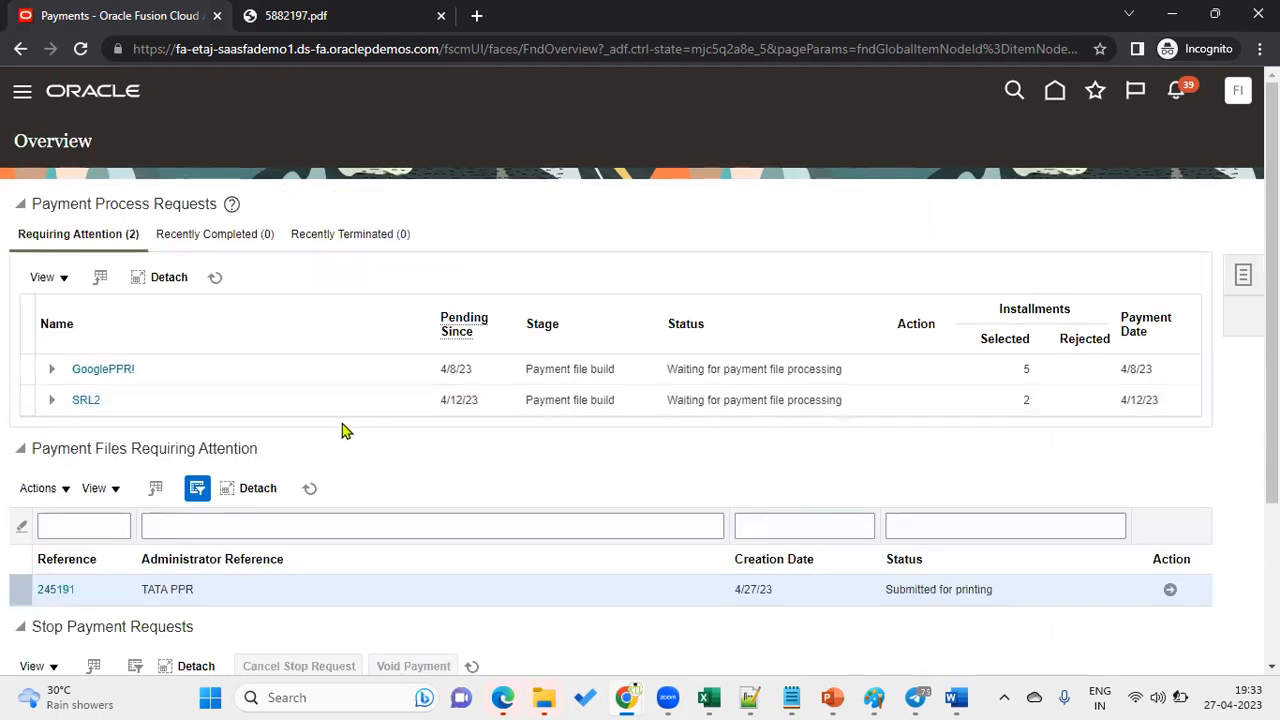
pyautogui.click(22, 91)
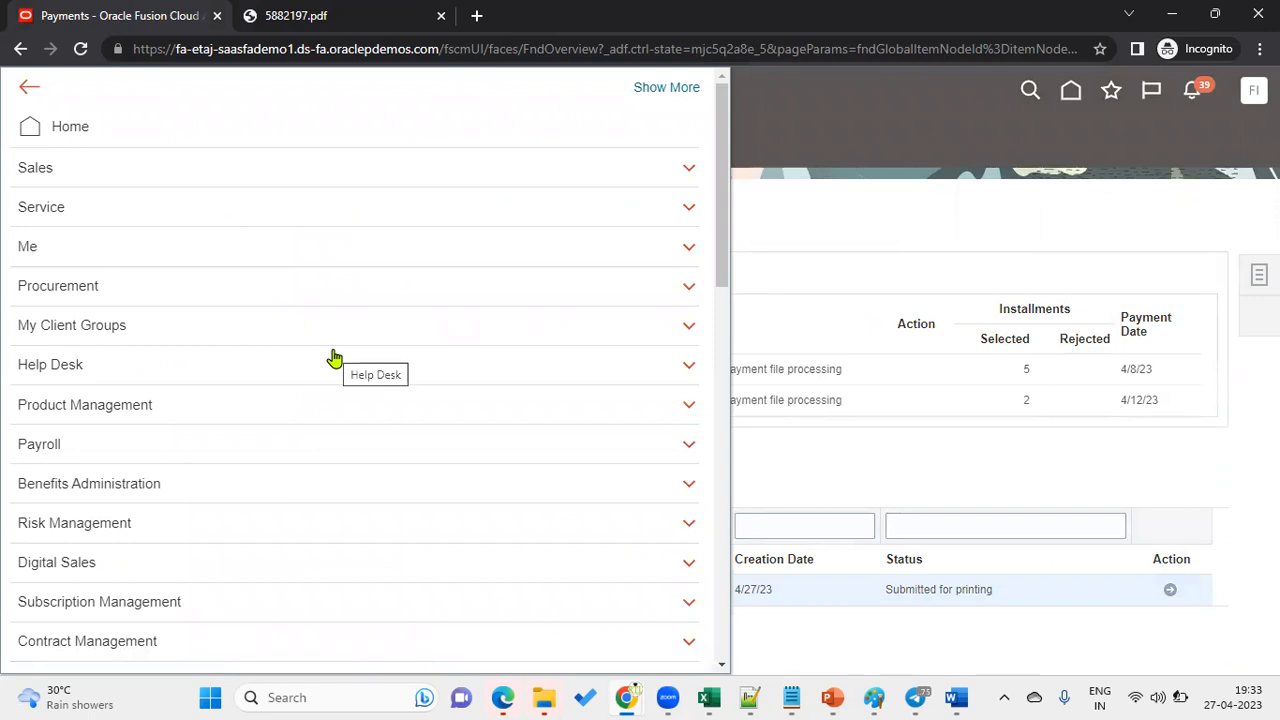
pyautogui.scroll(-5, 206, 609)
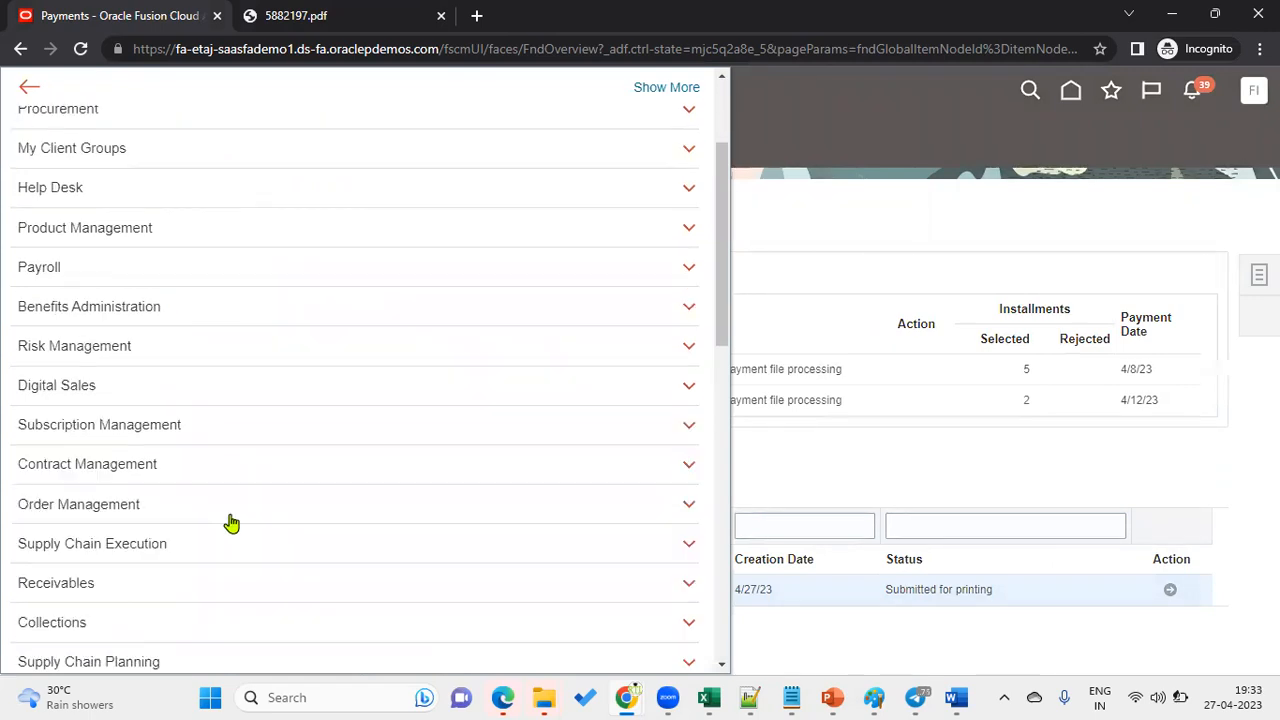
pyautogui.click(305, 441)
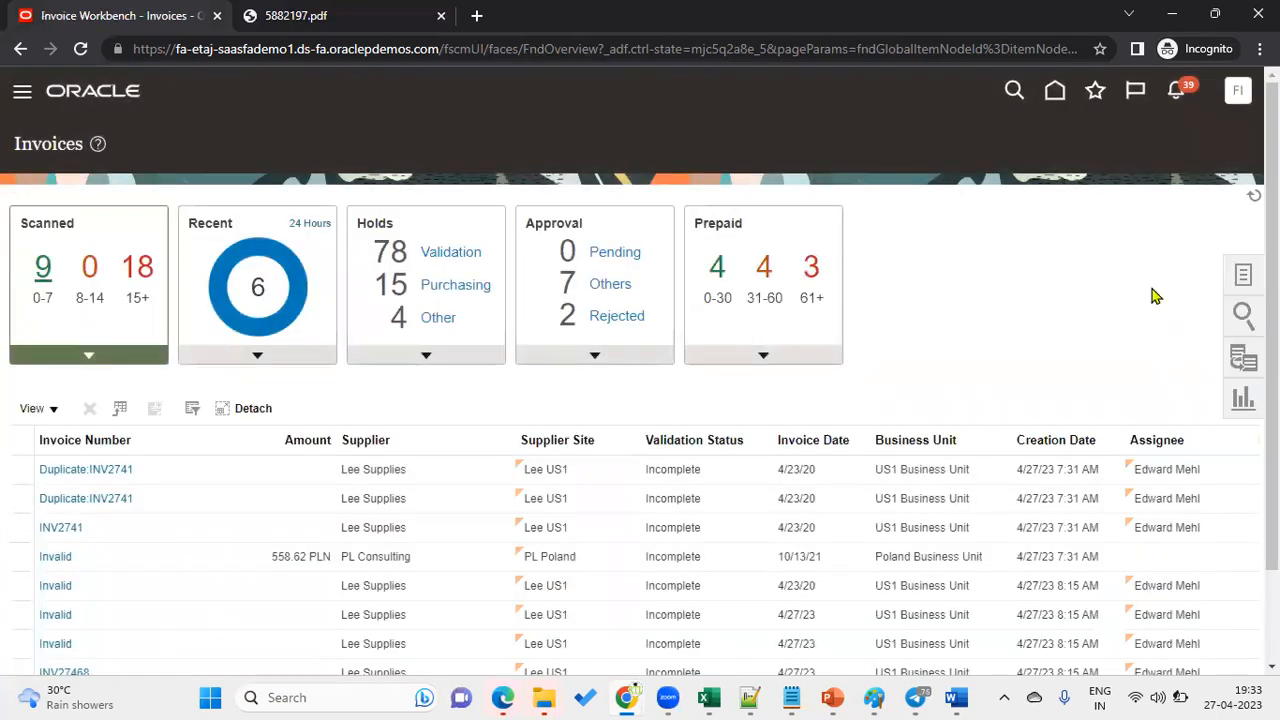
pyautogui.moveTo(288, 278)
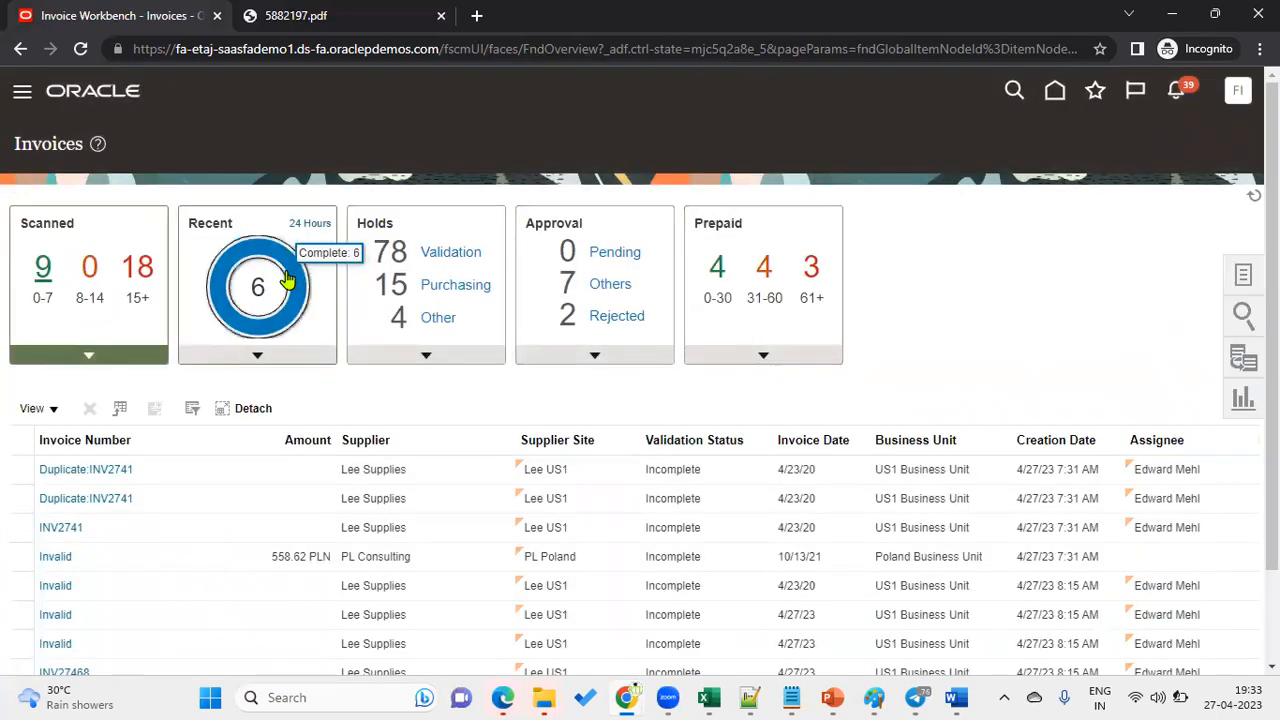
pyautogui.click(287, 279)
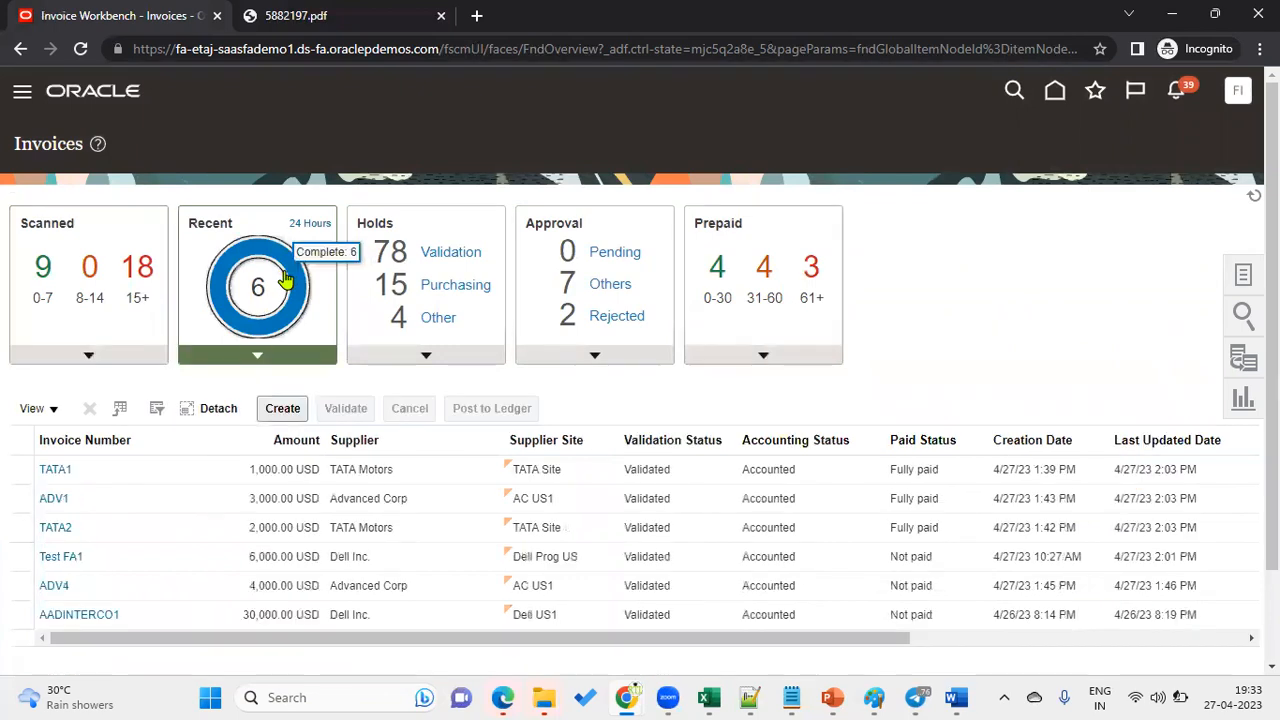
pyautogui.click(921, 532)
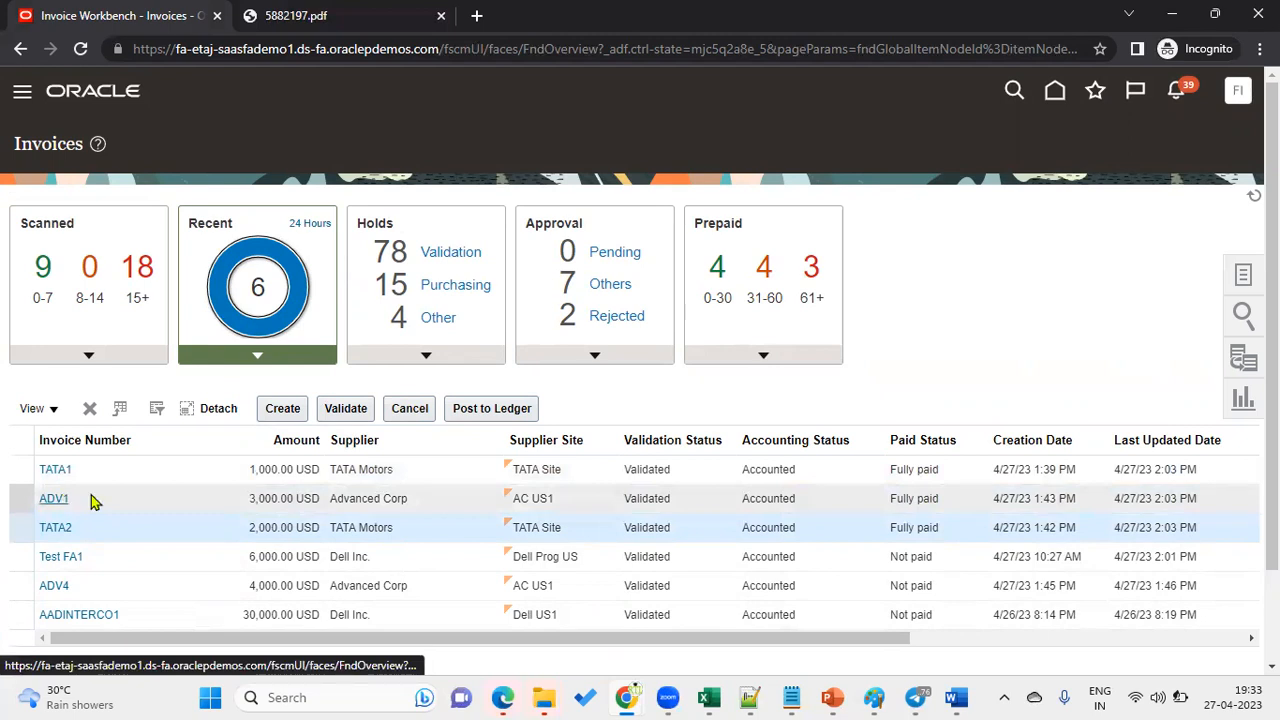
pyautogui.click(912, 469)
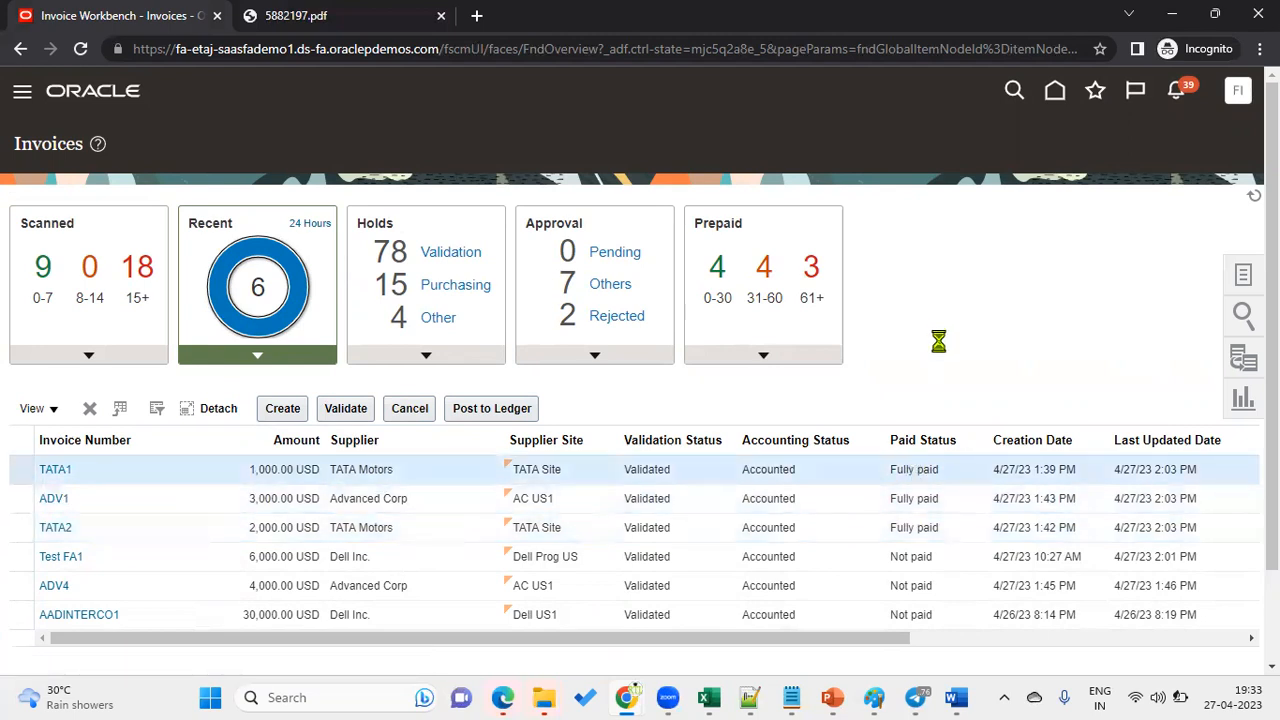